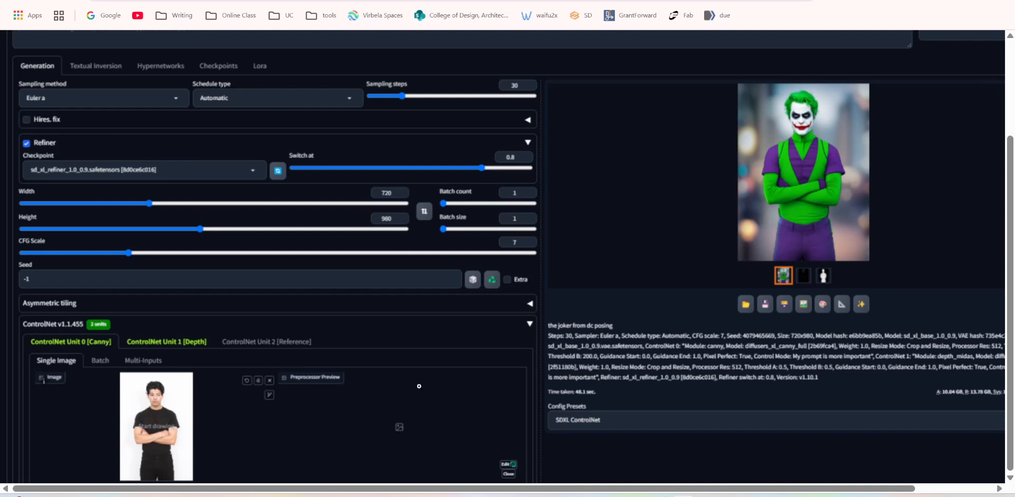
Examine the Joker example's prompt, refiner and size settings, ControlNet source image and generated result.
scroll(419, 386, "up", 1)
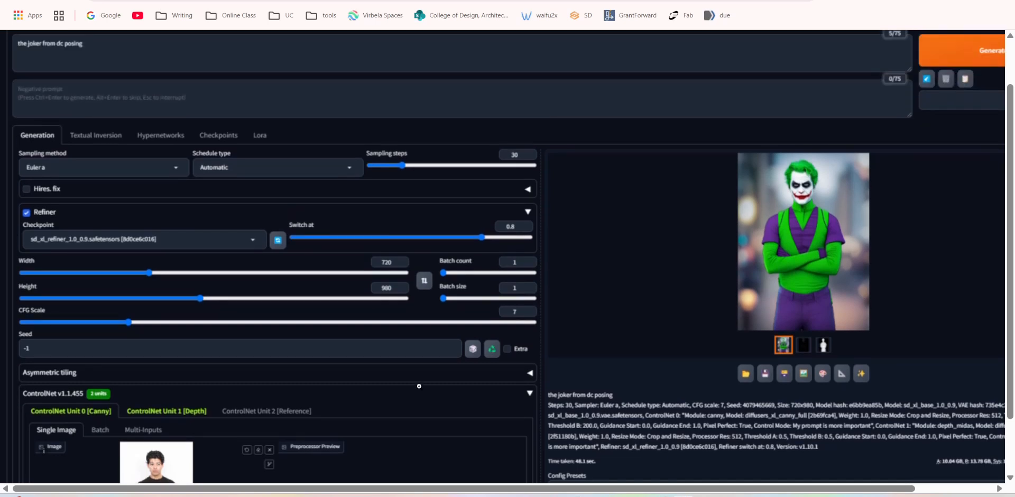
scroll(419, 386, "down", 1)
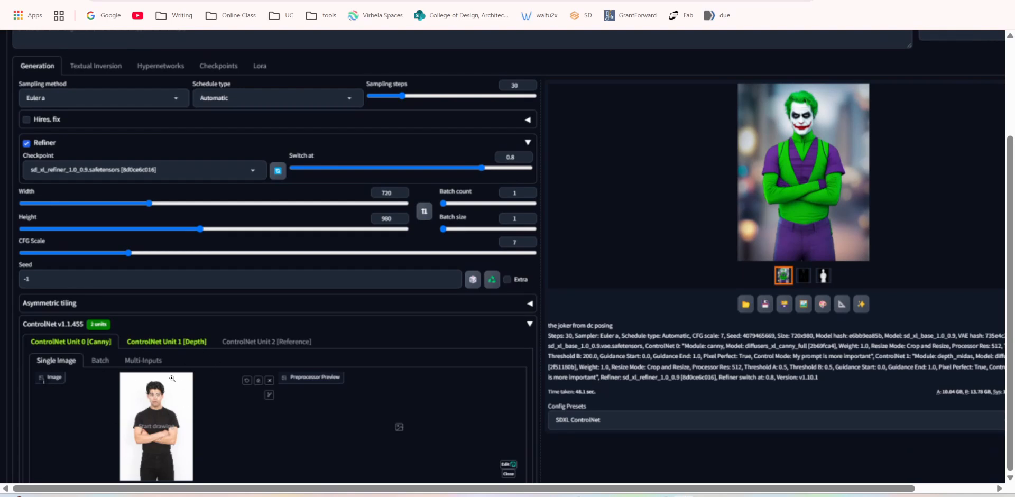
scroll(705, 204, "up", 3)
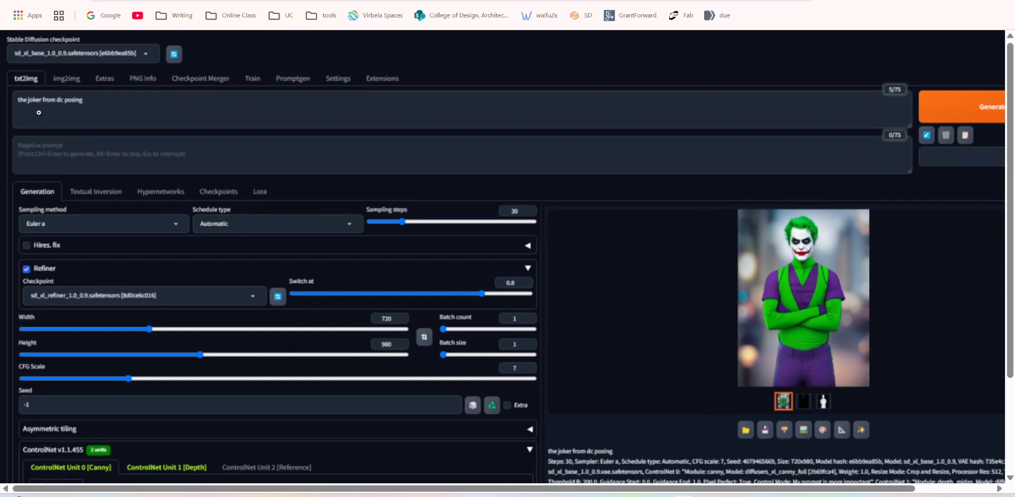
scroll(809, 277, "down", 2)
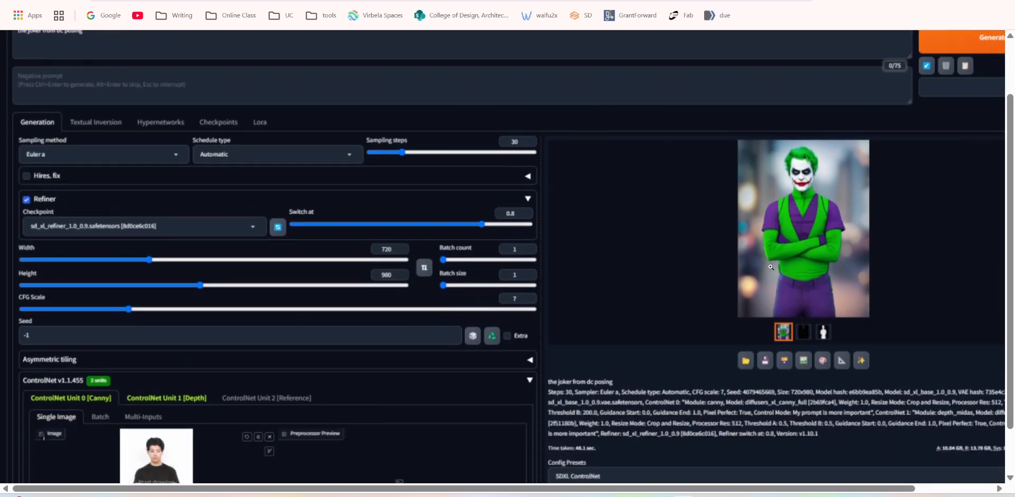
scroll(770, 267, "down", 2)
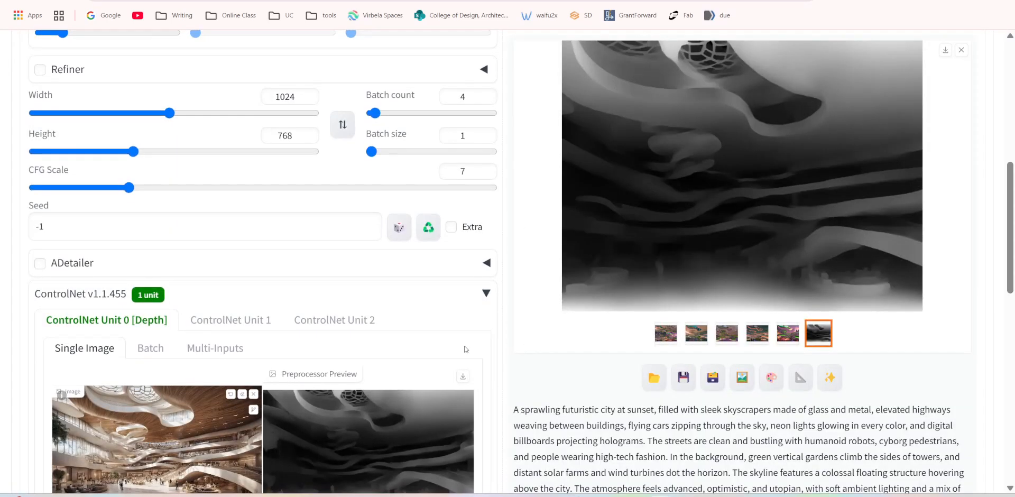
Examine ControlNet Unit 0's source image, depth preview, enable options, control type, preprocessor and model.
scroll(467, 349, "down", 3)
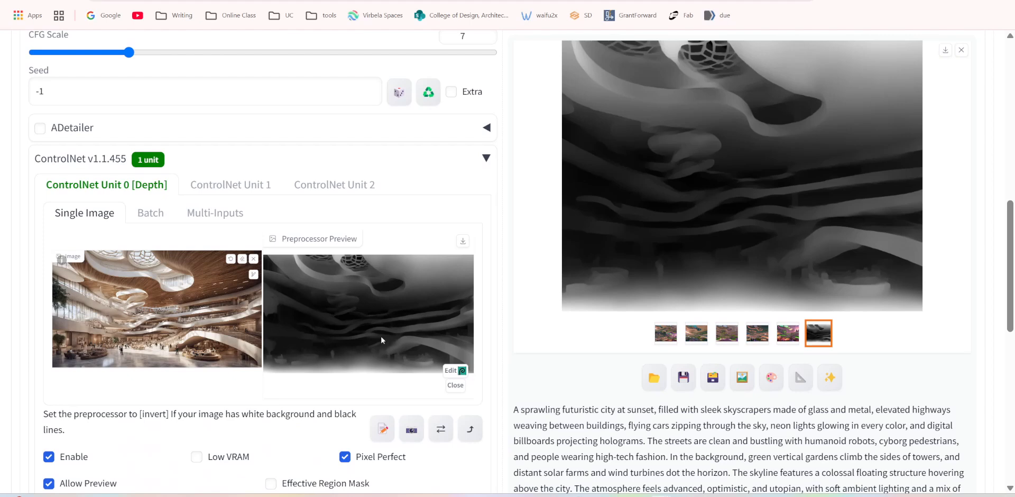
scroll(263, 264, "down", 3)
scroll(262, 265, "up", 2)
scroll(82, 253, "up", 2)
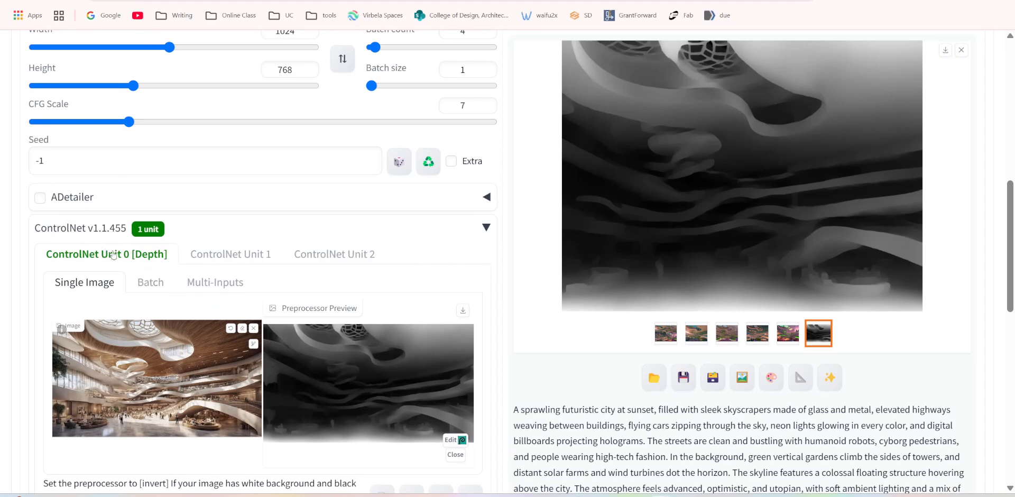
scroll(157, 291, "down", 4)
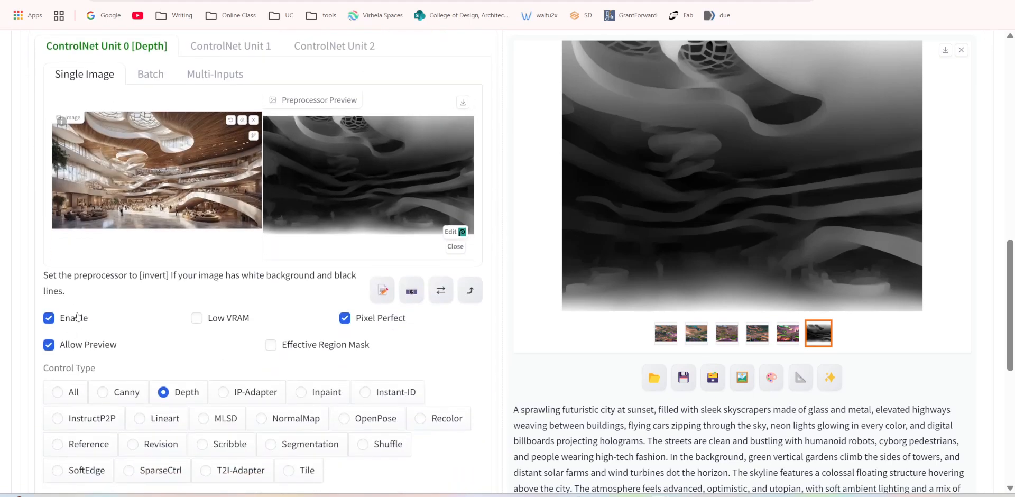
scroll(121, 330, "down", 1)
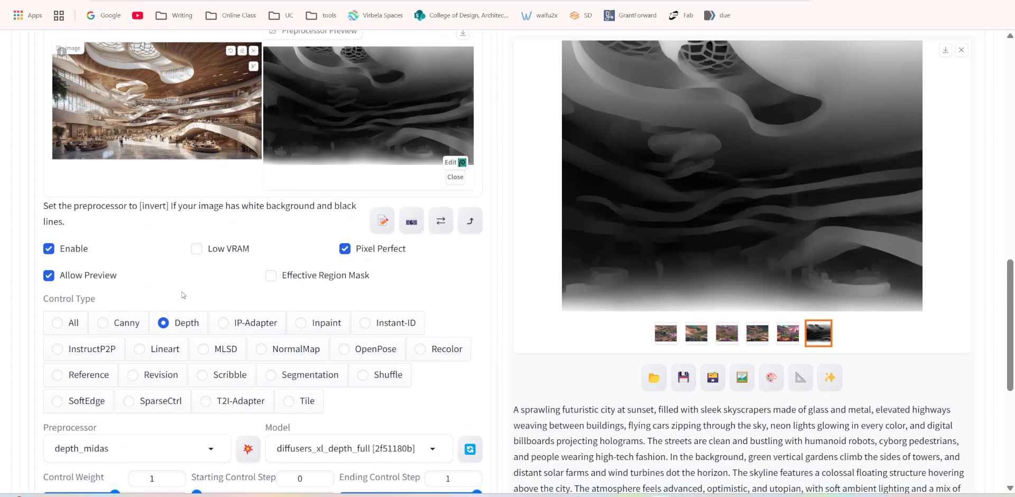
scroll(214, 292, "up", 1)
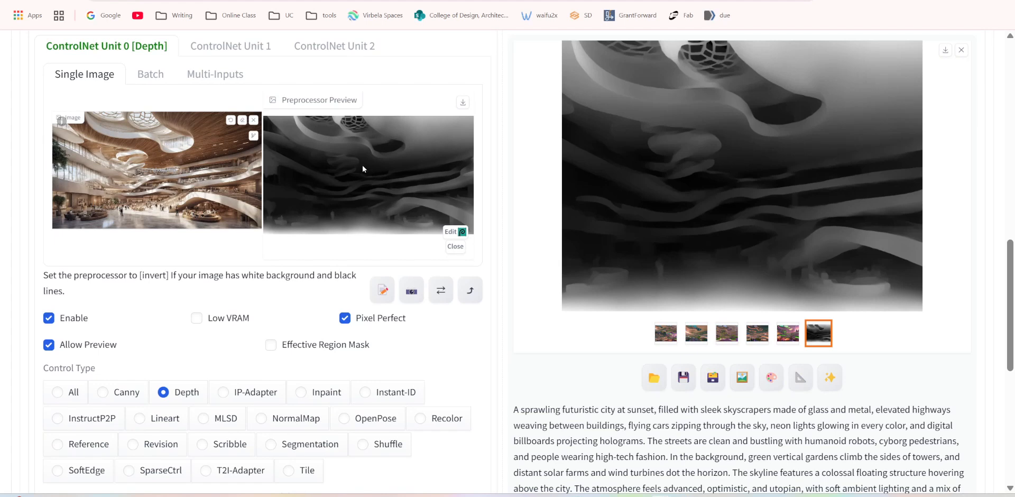
scroll(305, 246, "up", 1)
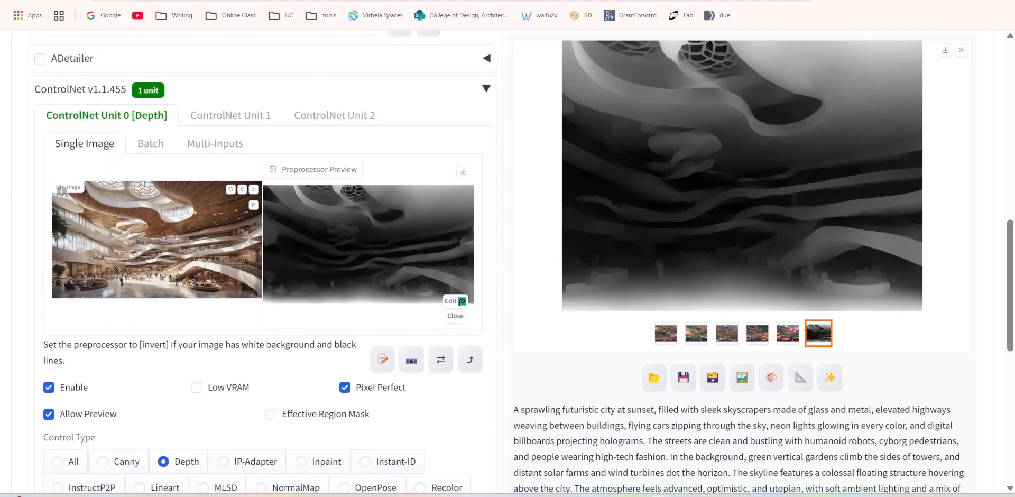
scroll(331, 242, "up", 7)
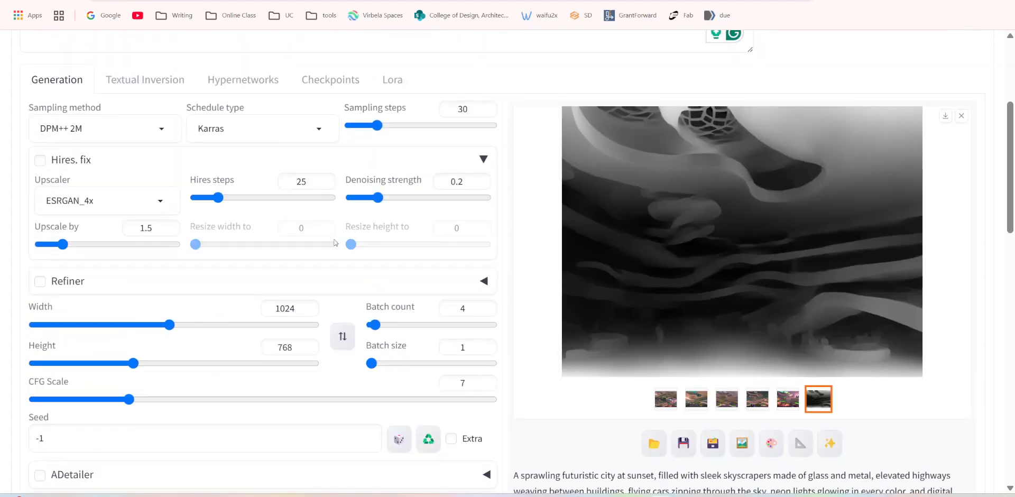
Read through the futuristic city prompt, including its passages on humanoid robots, vertical gardens and solar farms.
scroll(335, 242, "up", 4)
left_click(126, 150)
left_click_drag(76, 137, 196, 178)
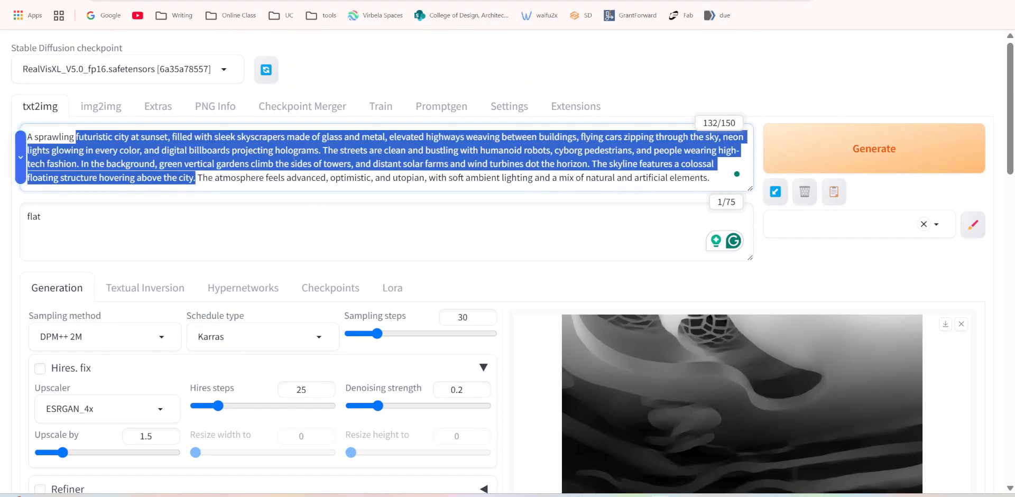
left_click(291, 164)
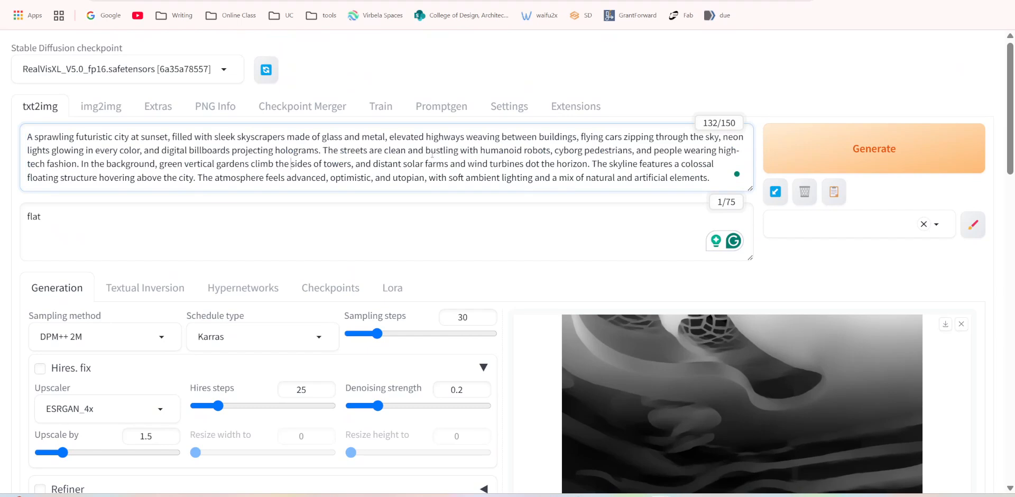
left_click_drag(431, 152, 451, 166)
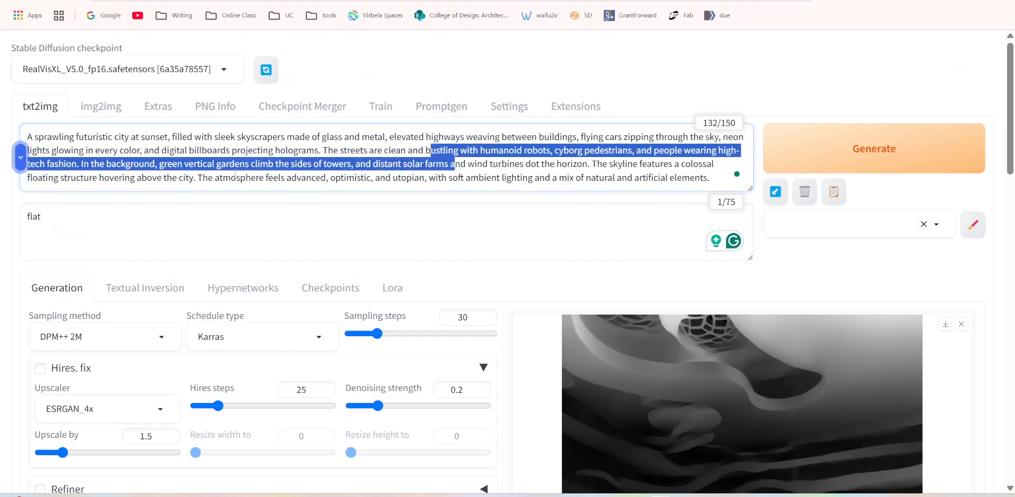
left_click(592, 164)
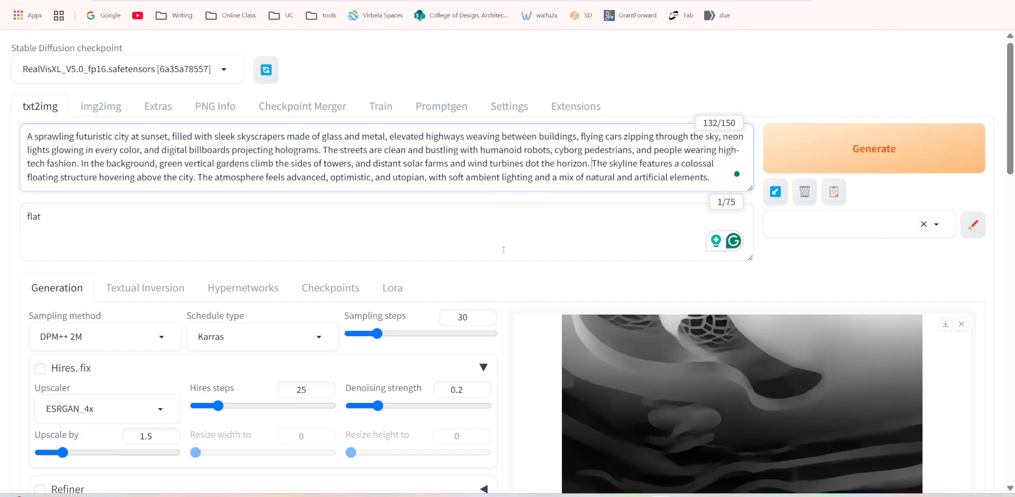
Review the sampling steps, image size, batch count, ControlNet control mode and resize mode, and the generation details of the city images.
scroll(503, 250, "down", 3)
scroll(433, 196, "up", 3)
scroll(434, 195, "down", 5)
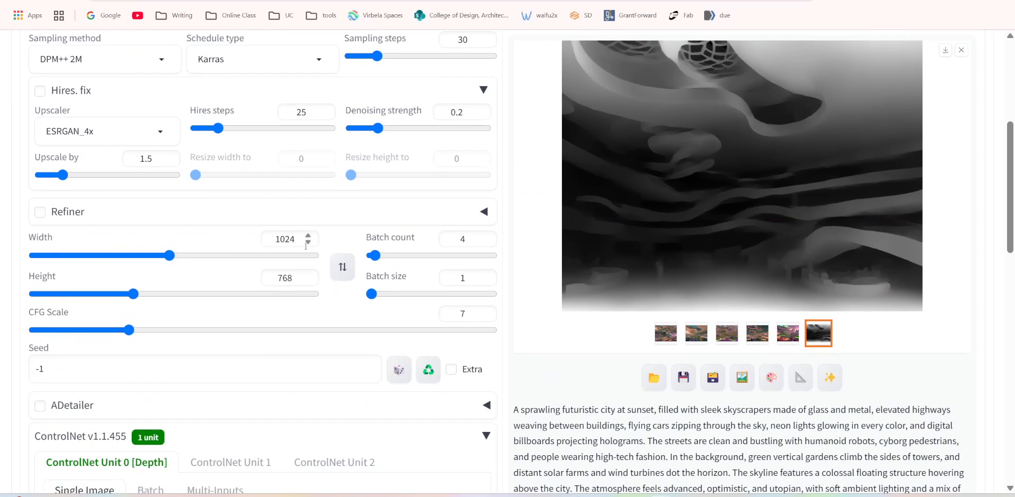
scroll(285, 410, "down", 3)
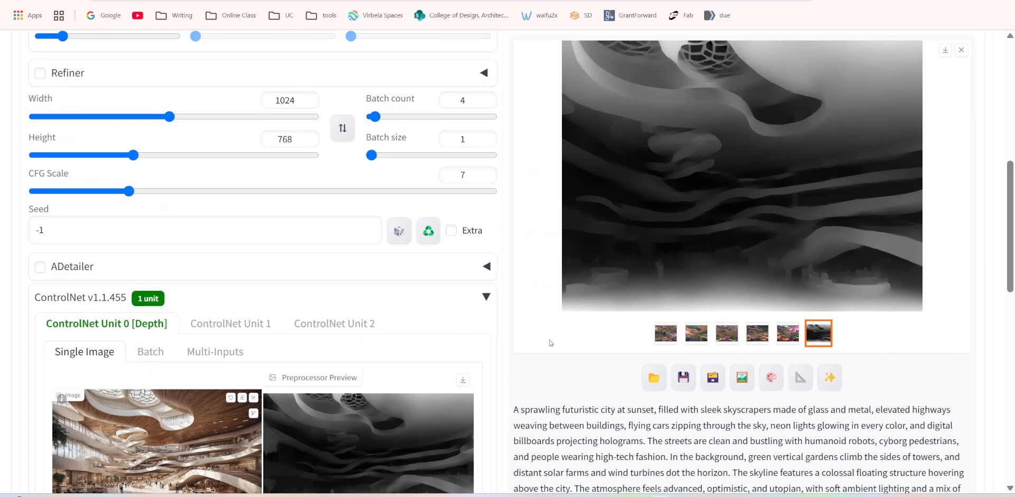
scroll(551, 342, "up", 5)
scroll(731, 379, "down", 6)
scroll(732, 379, "down", 5)
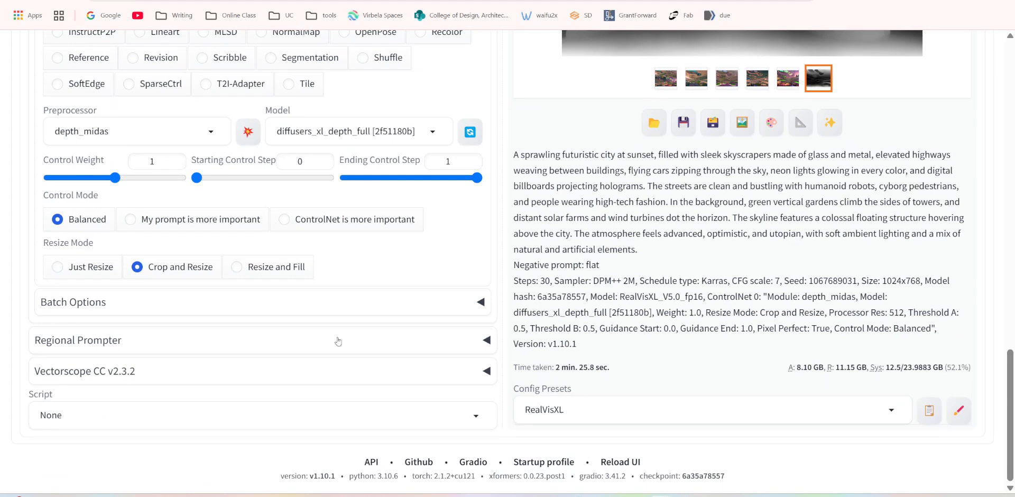
scroll(338, 341, "up", 4)
scroll(309, 314, "up", 3)
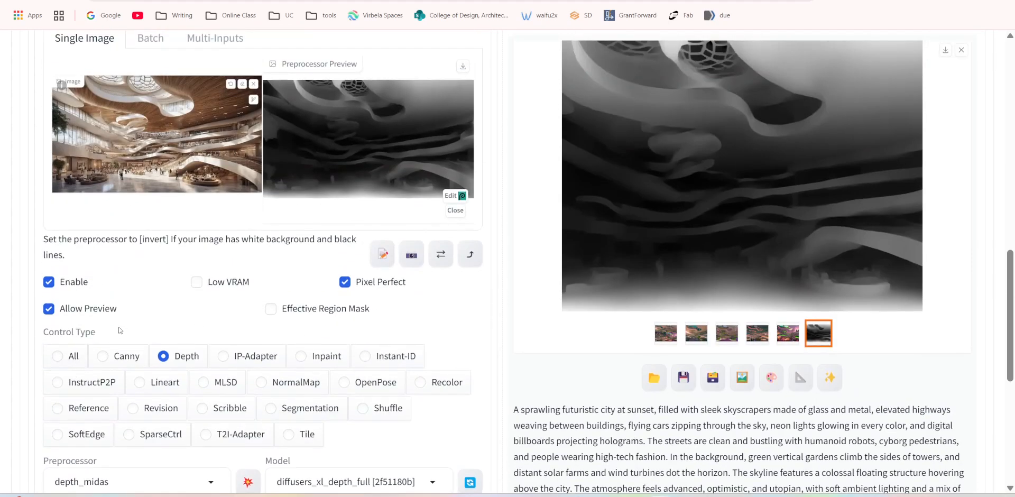
scroll(128, 319, "up", 6)
scroll(128, 318, "up", 3)
scroll(127, 306, "up", 3)
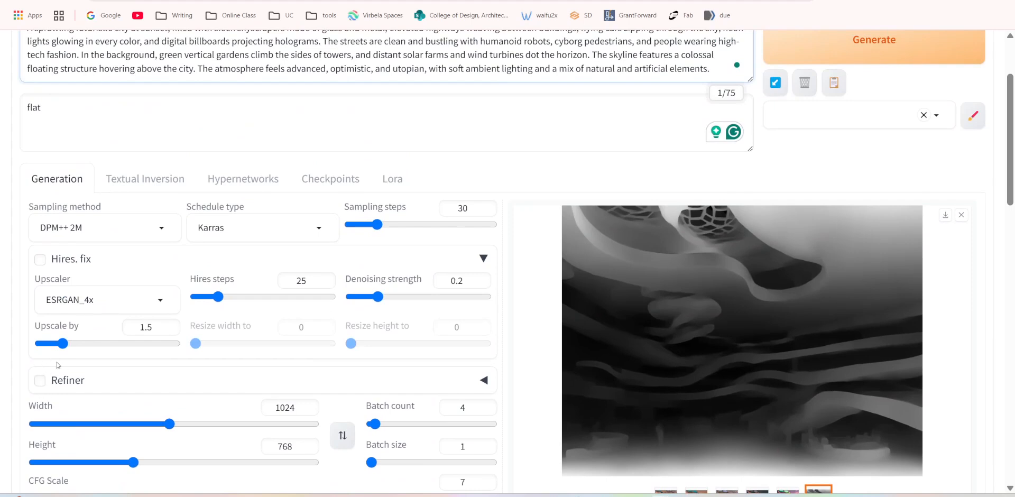
left_click_drag(473, 207, 427, 211)
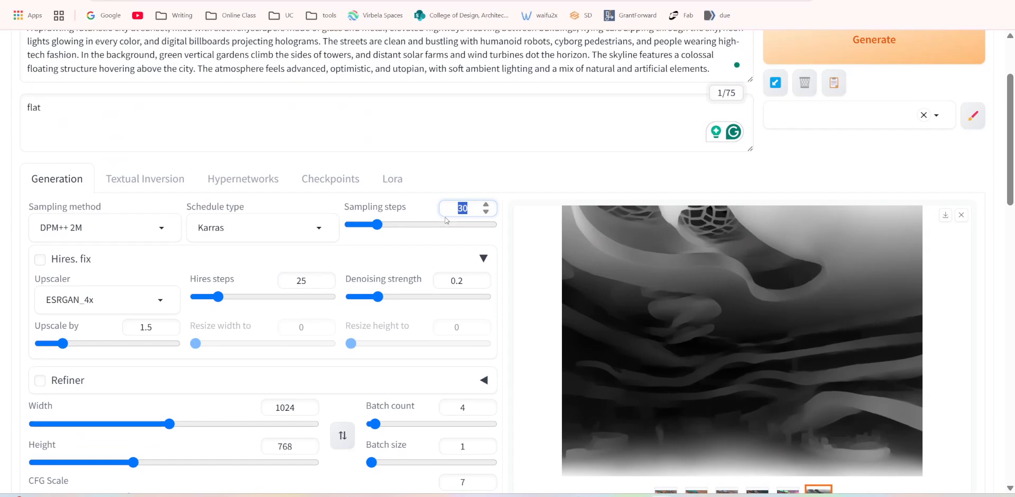
scroll(514, 301, "down", 1)
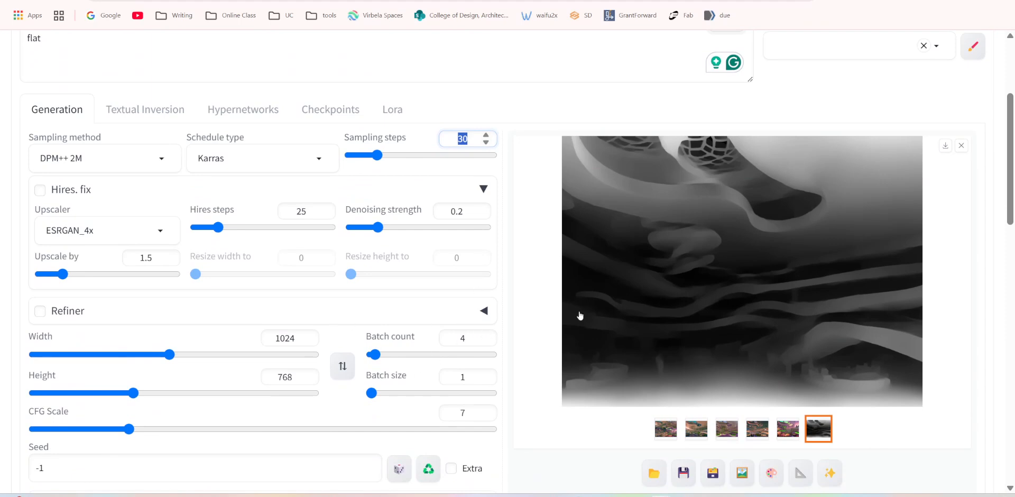
scroll(336, 179, "up", 2)
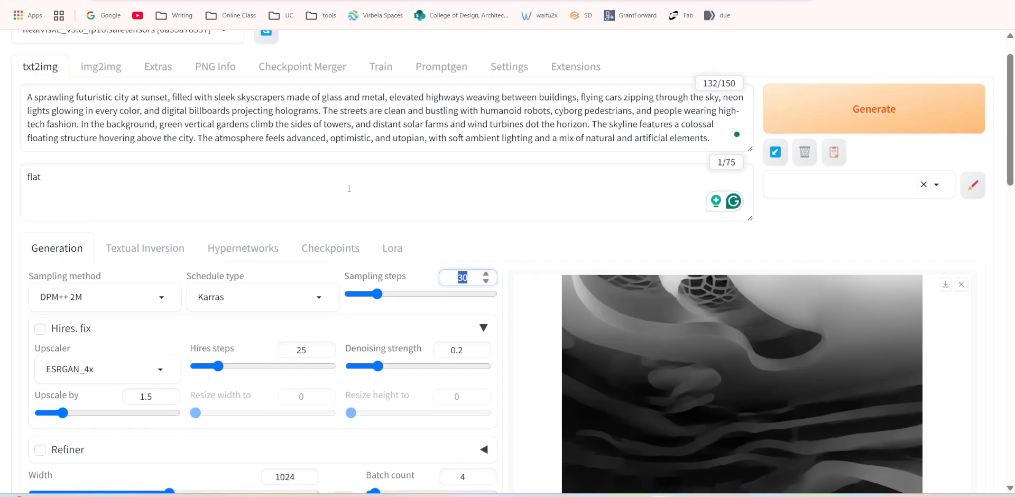
View the generated city images and the depth map one after another at full size, and close the viewer.
scroll(576, 289, "down", 2)
left_click(665, 431)
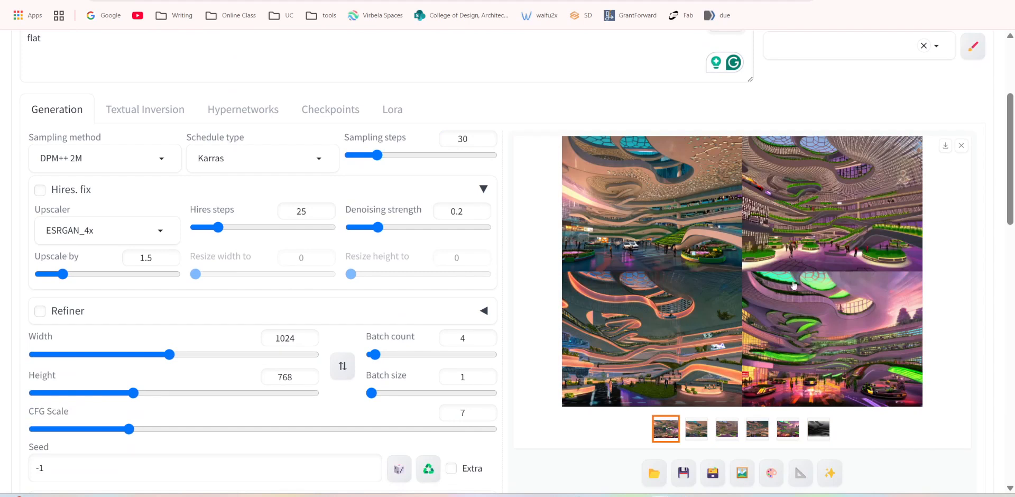
left_click(696, 431)
left_click(761, 343)
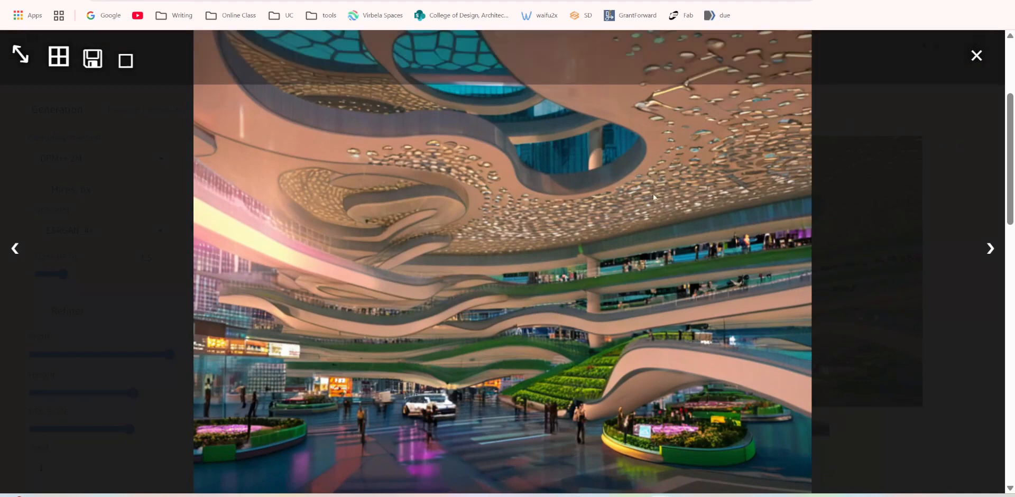
left_click(979, 256)
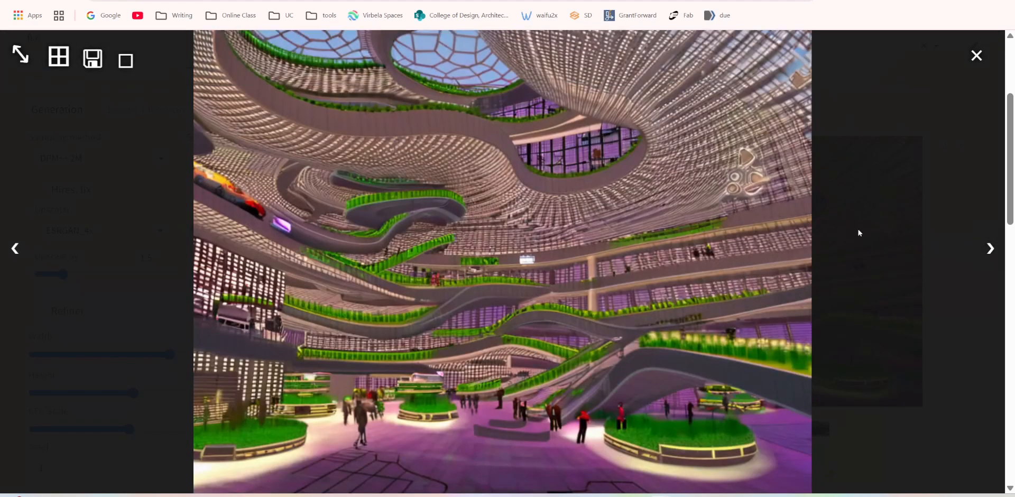
left_click(988, 256)
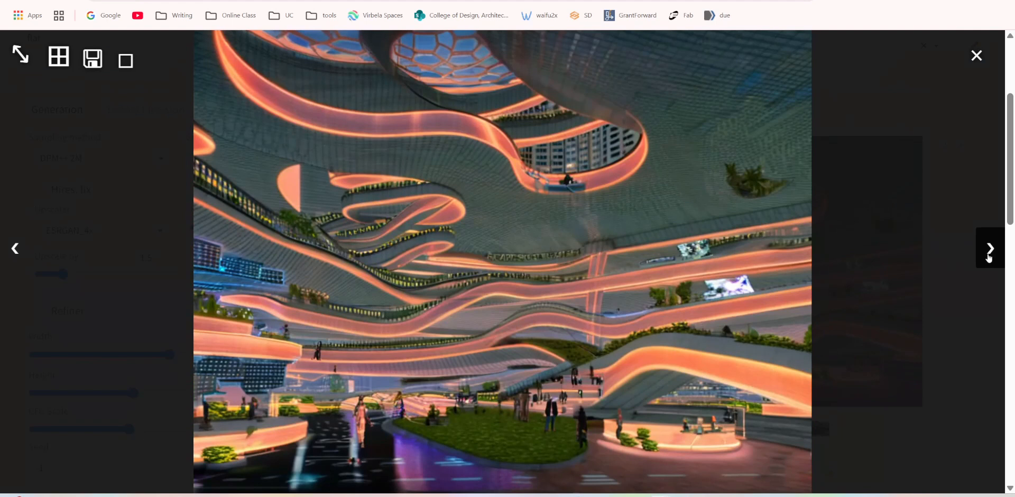
left_click(989, 257)
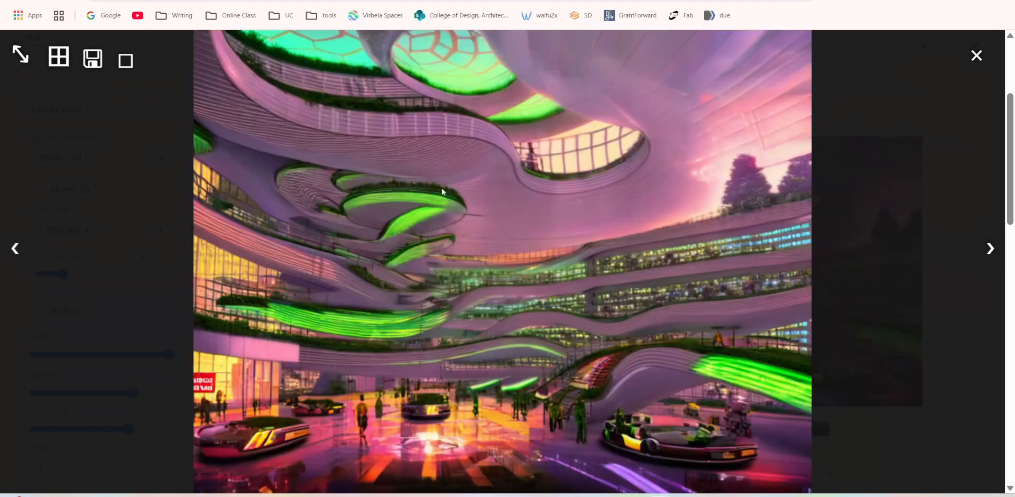
left_click(992, 252)
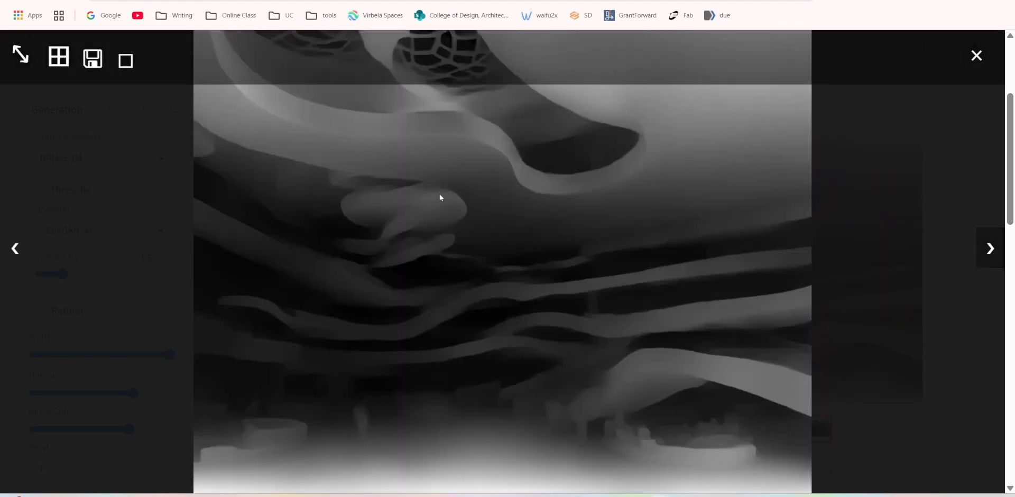
left_click(976, 55)
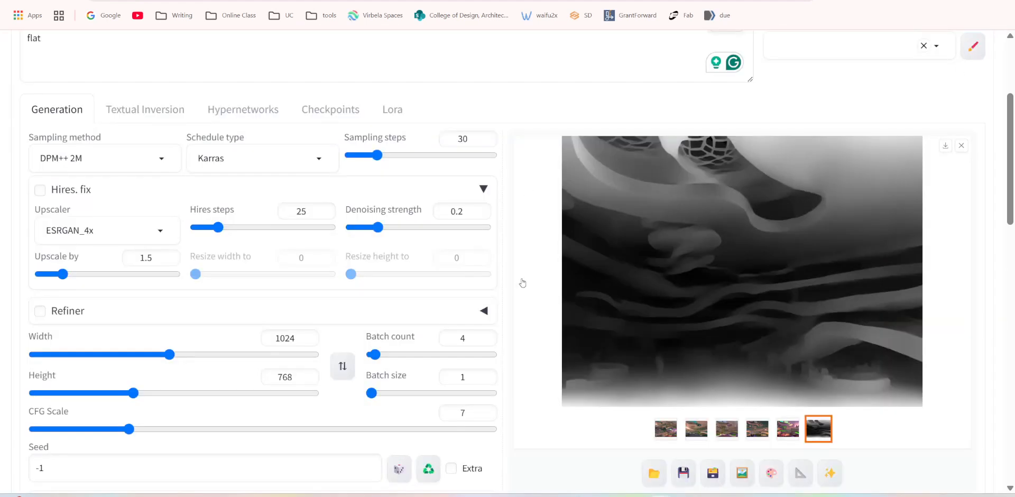
Replace the source image of ControlNet Unit 0 with the atrium rendering 00015-1355892757.png.
scroll(522, 283, "down", 3)
scroll(686, 316, "up", 4)
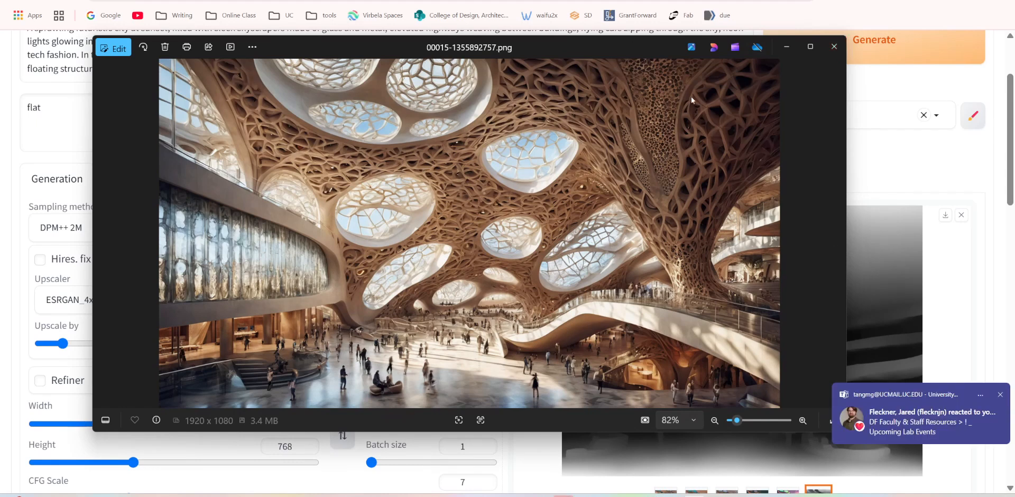
left_click(834, 47)
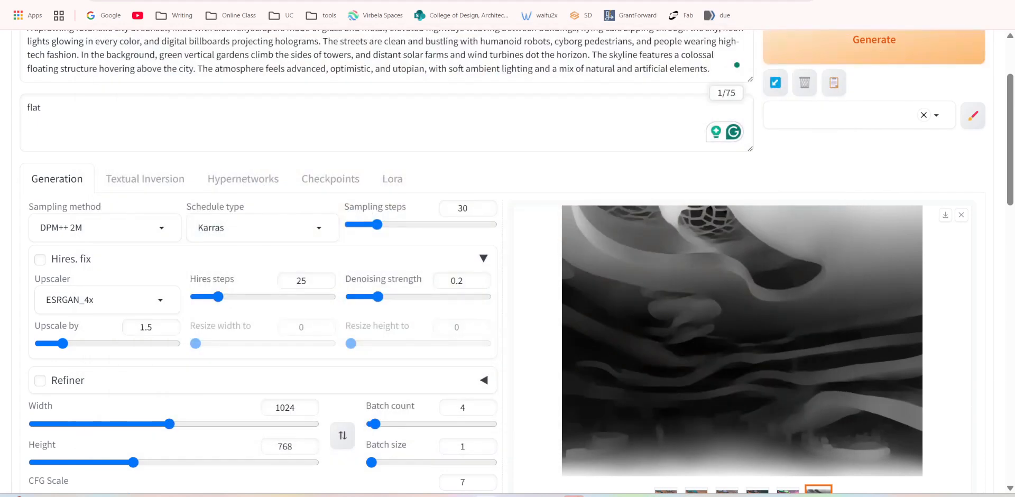
scroll(341, 274, "down", 7)
scroll(340, 274, "down", 4)
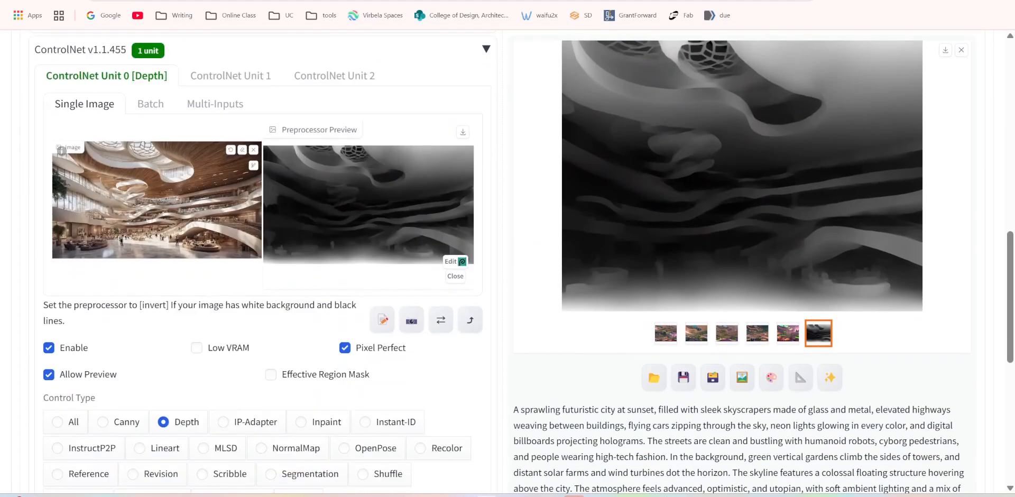
left_click_drag(127, 172, 150, 207)
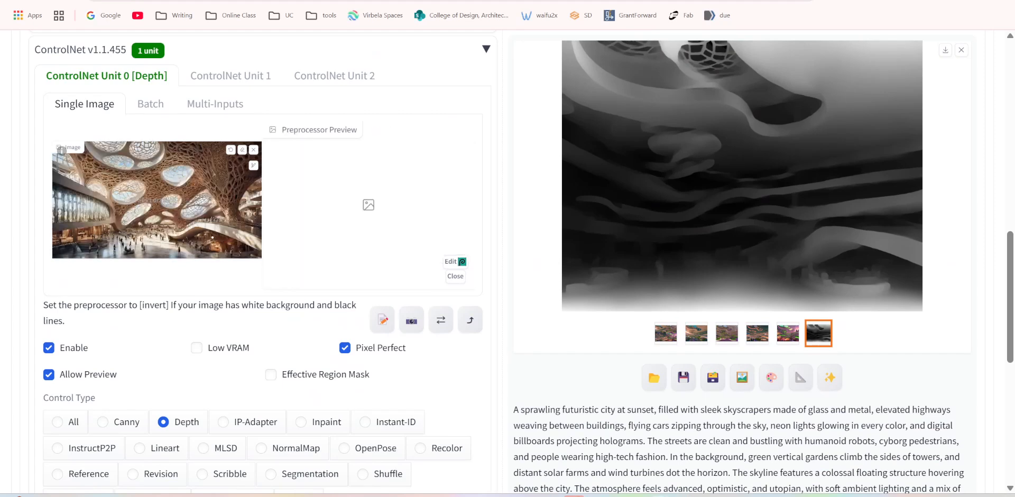
Switch ControlNet Unit 0 to the Canny control type and run the preprocessor preview on the atrium image.
scroll(198, 309, "down", 1)
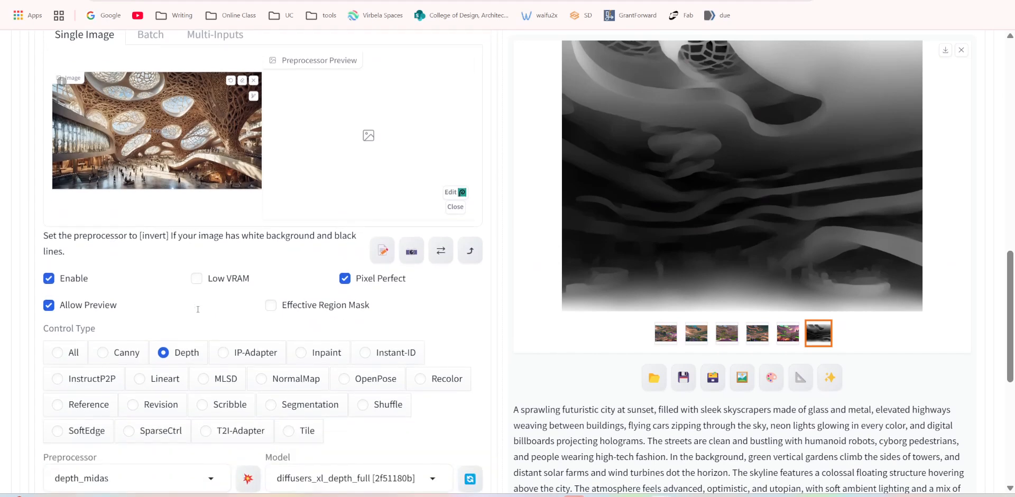
left_click(102, 356)
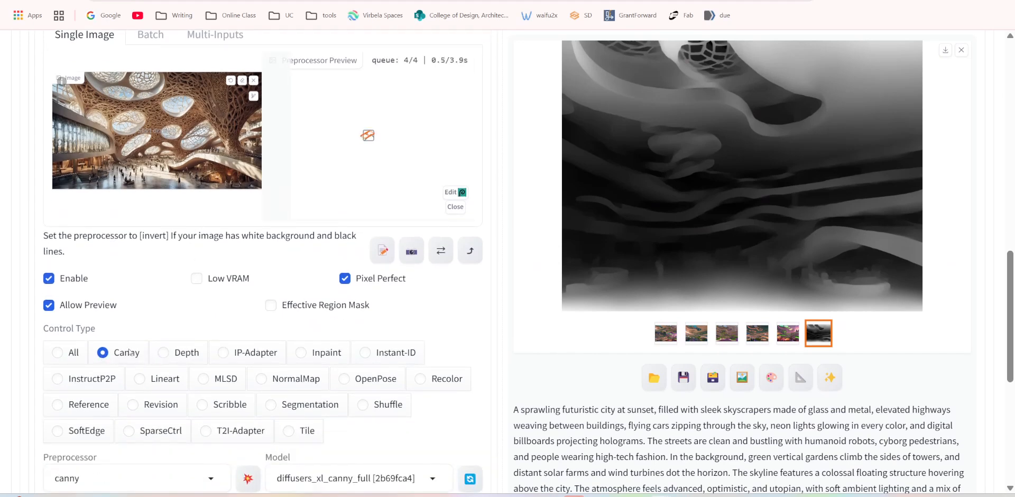
scroll(107, 358, "down", 2)
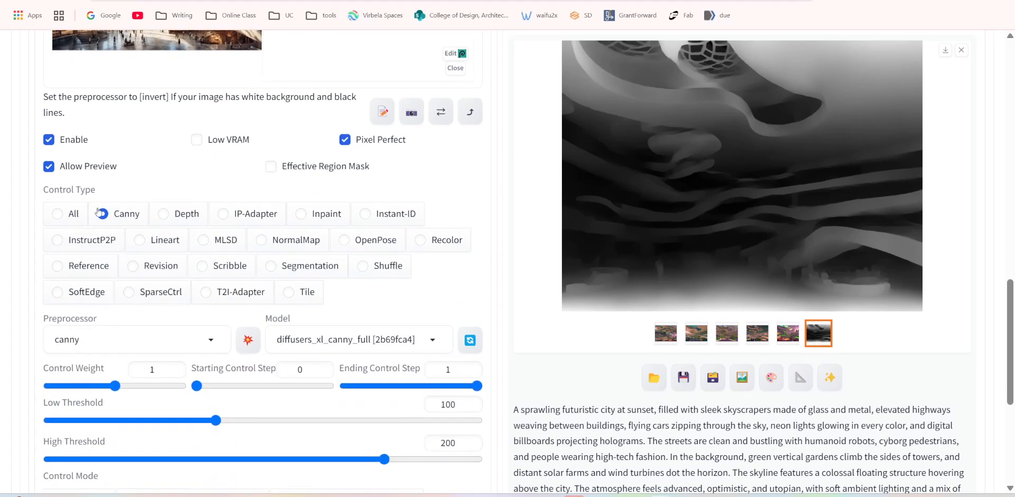
left_click(167, 217)
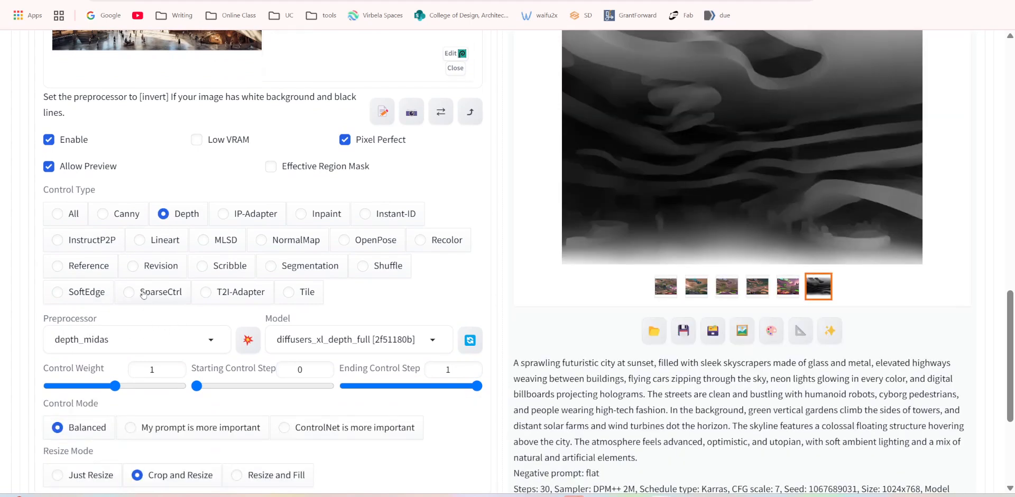
left_click(108, 216)
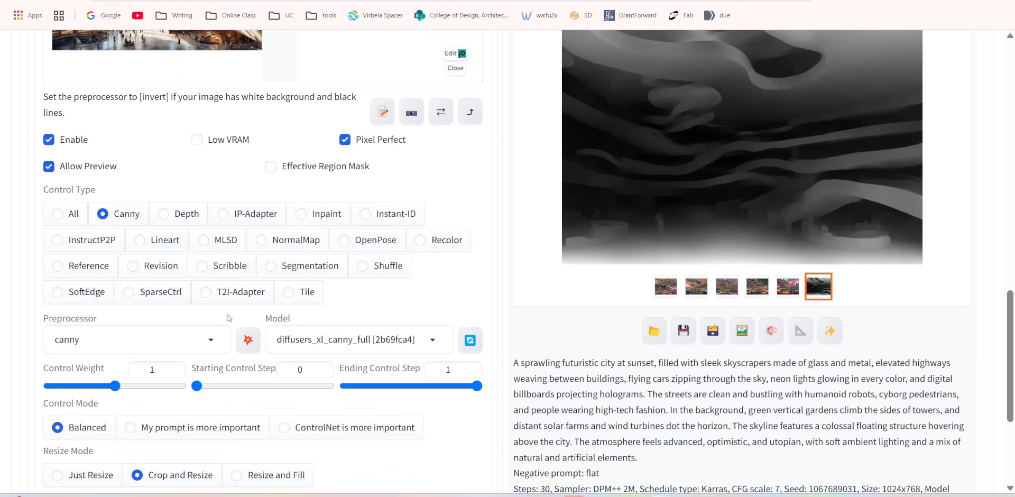
left_click(247, 342)
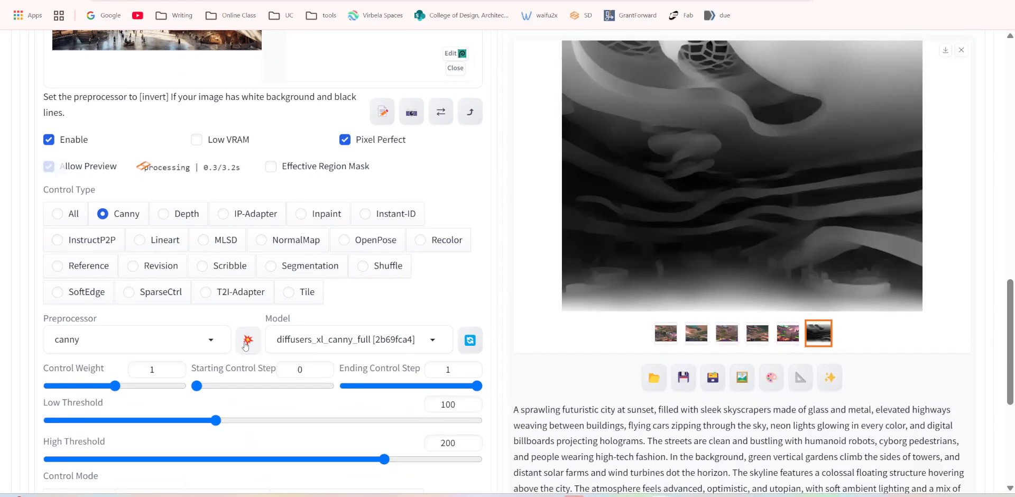
scroll(329, 273, "up", 3)
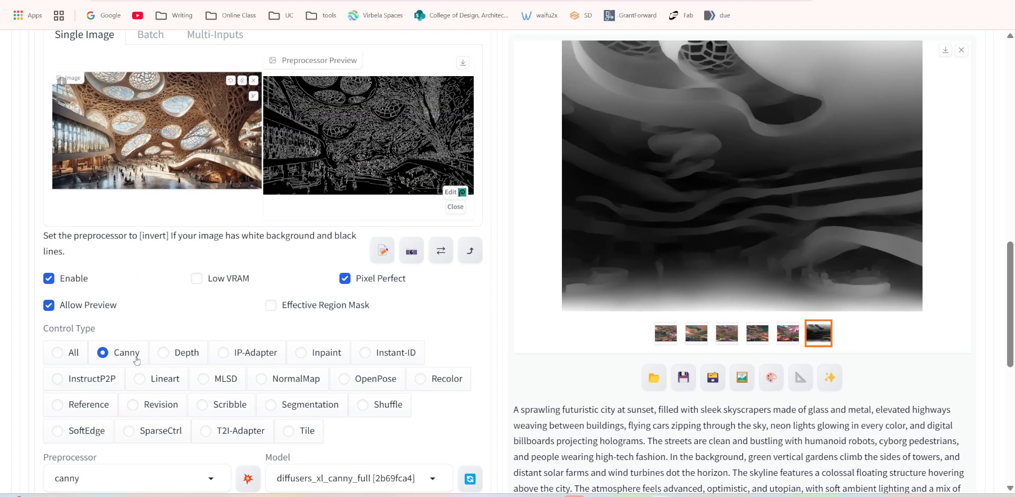
Preview the atrium image with the Depth control type for comparison, and return to Canny with a fresh edge preview.
left_click(164, 353)
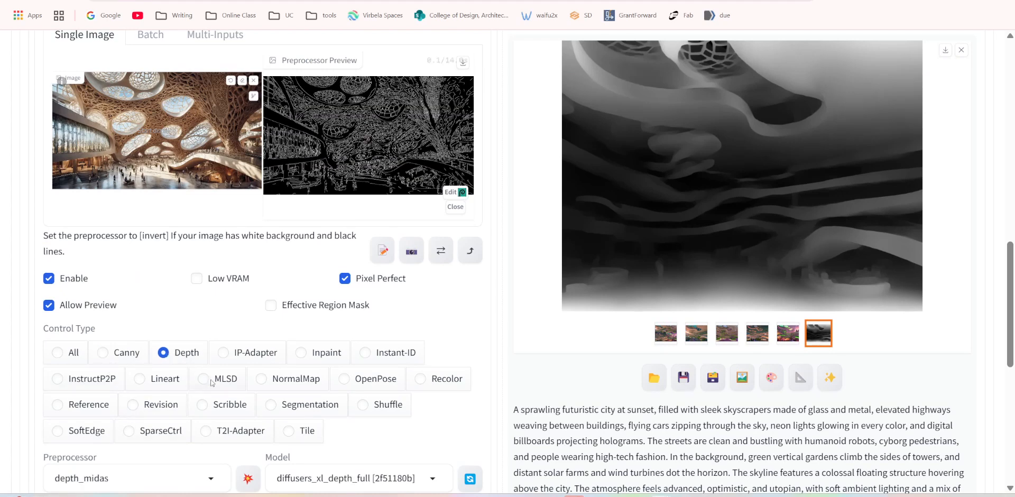
left_click(247, 479)
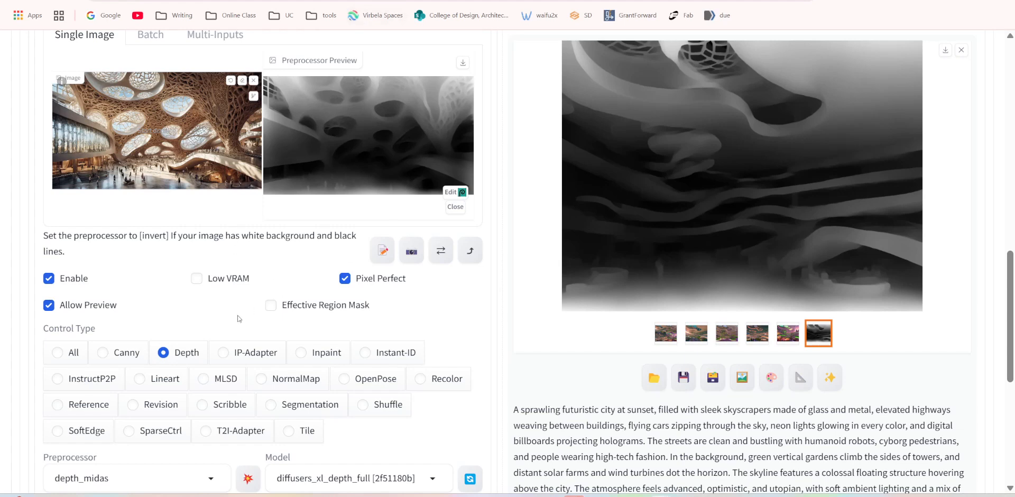
left_click(103, 353)
scroll(245, 414, "down", 1)
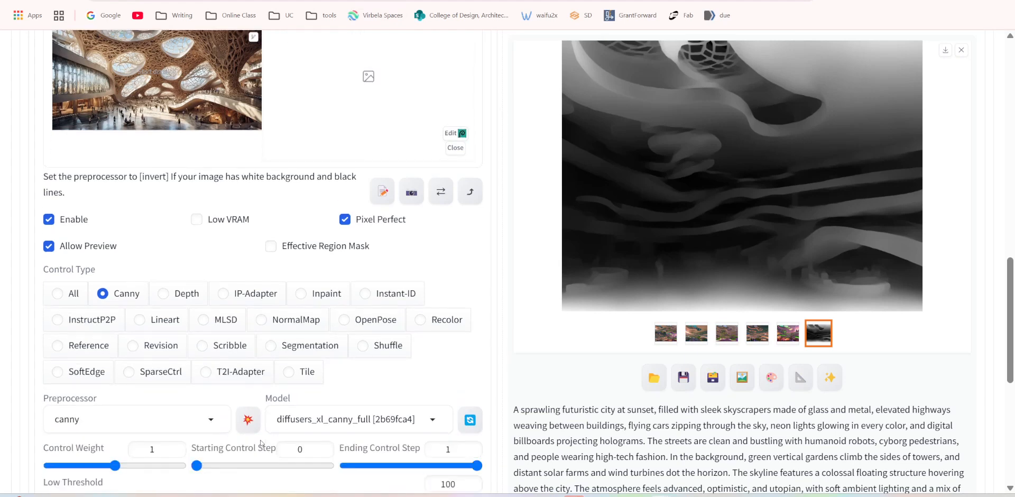
left_click(244, 414)
scroll(363, 225, "up", 2)
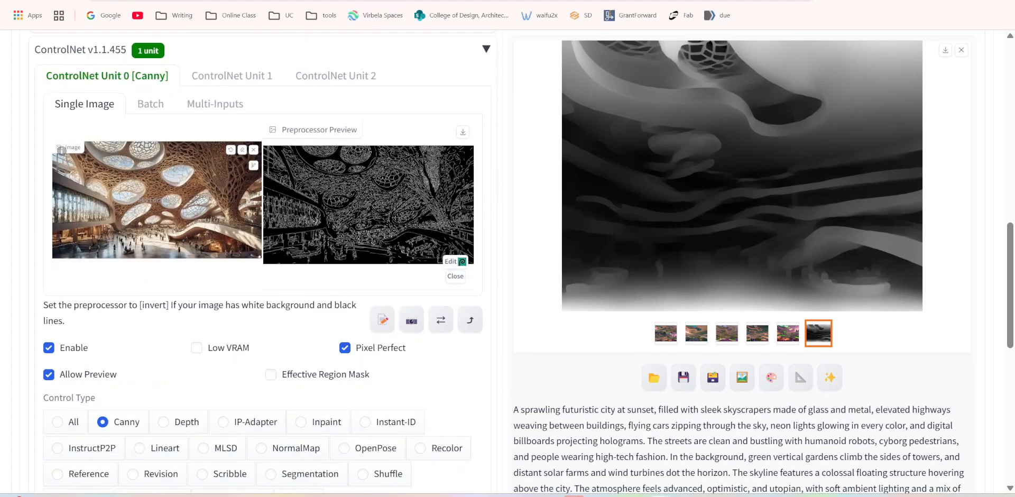
Turn off Pixel Perfect for ControlNet Unit 0 and rerun the Canny preprocessor preview.
left_click(345, 347)
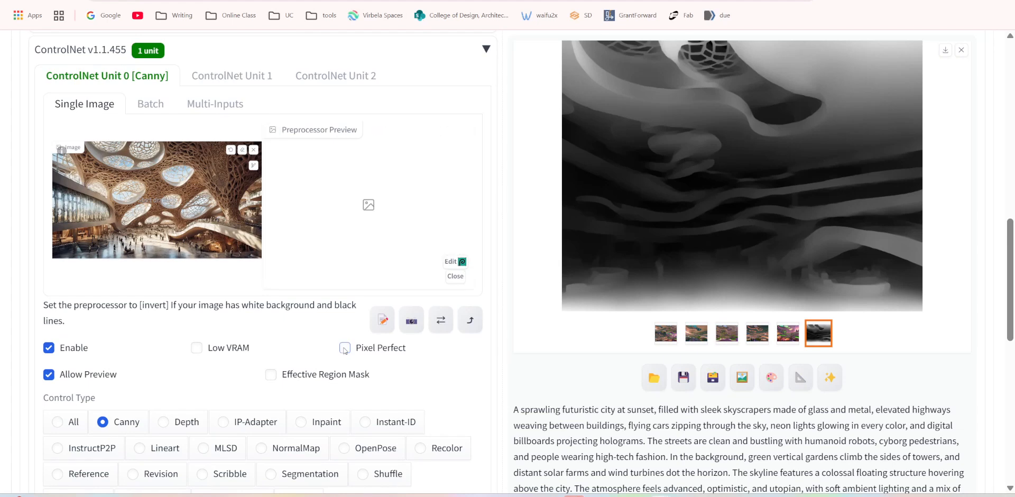
scroll(391, 218, "down", 1)
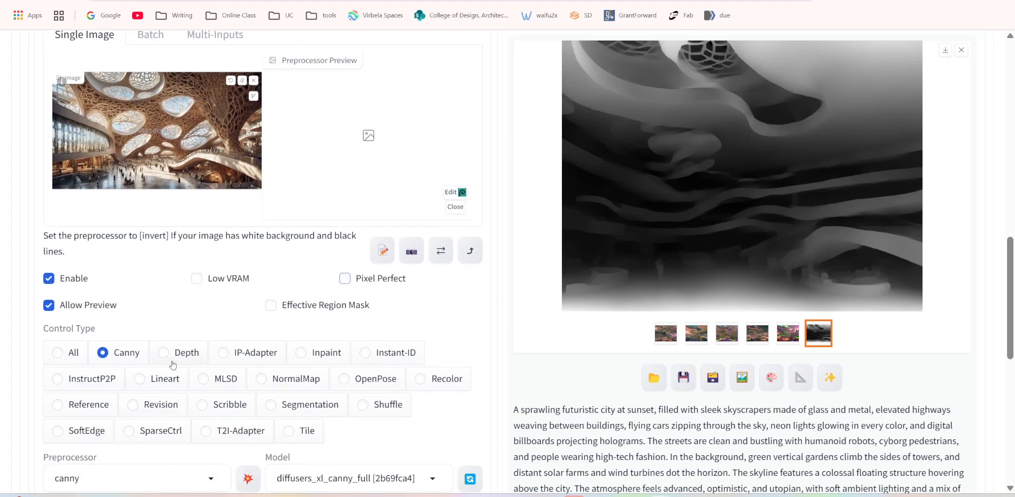
left_click(252, 477)
scroll(328, 309, "up", 2)
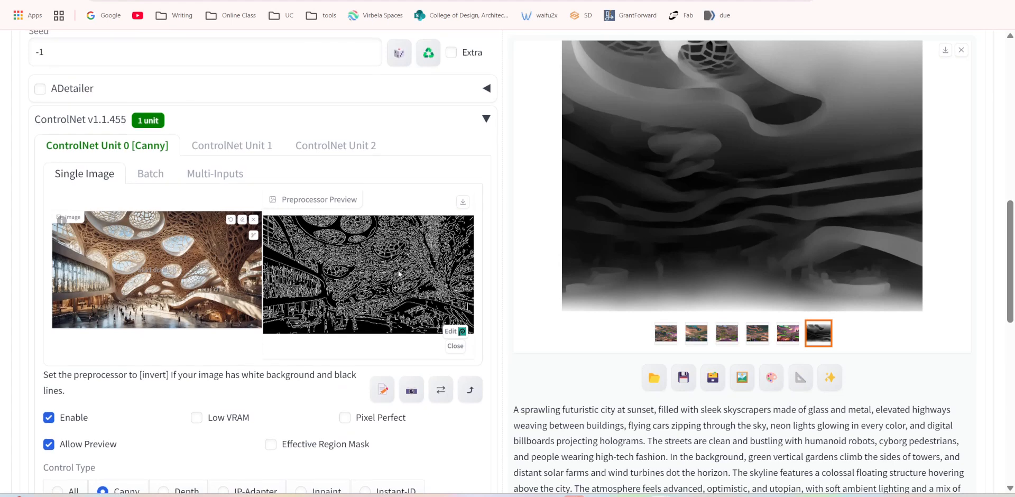
Reduce the batch count to 2 and generate the futuristic city images with Canny control.
scroll(423, 299, "up", 2)
scroll(444, 193, "up", 2)
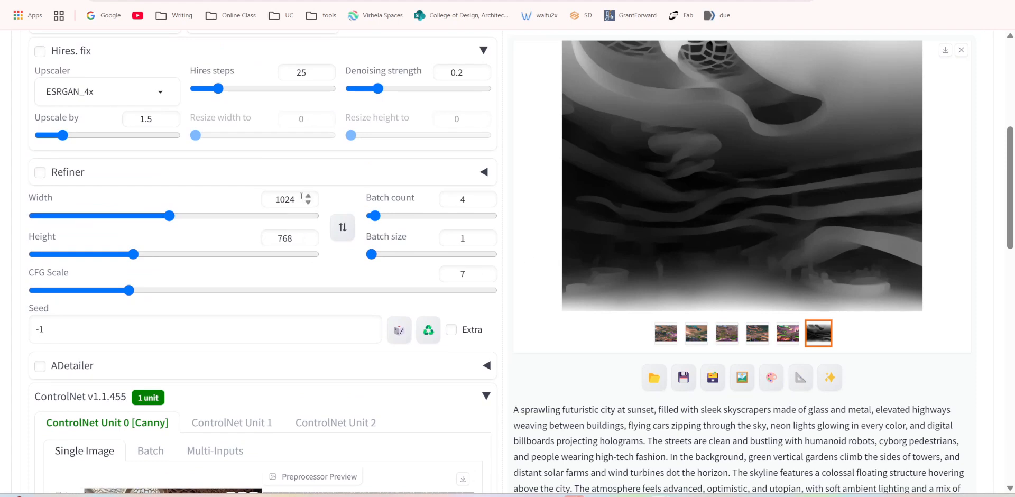
scroll(307, 132, "up", 5)
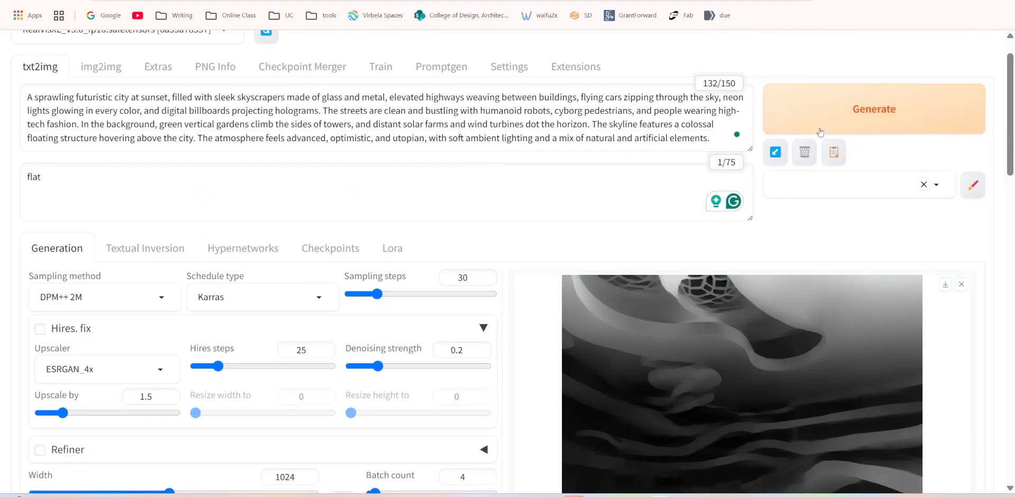
scroll(535, 337, "down", 3)
left_click(486, 341)
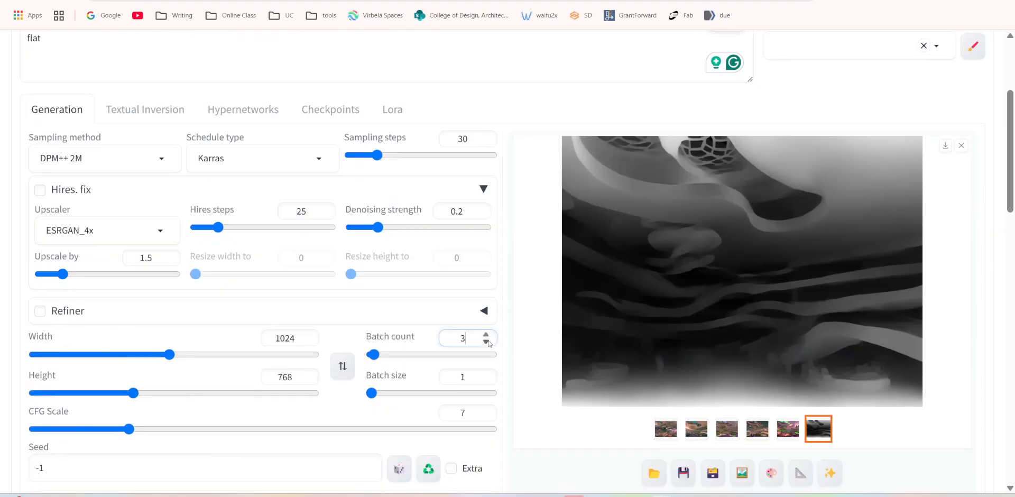
scroll(642, 233, "up", 3)
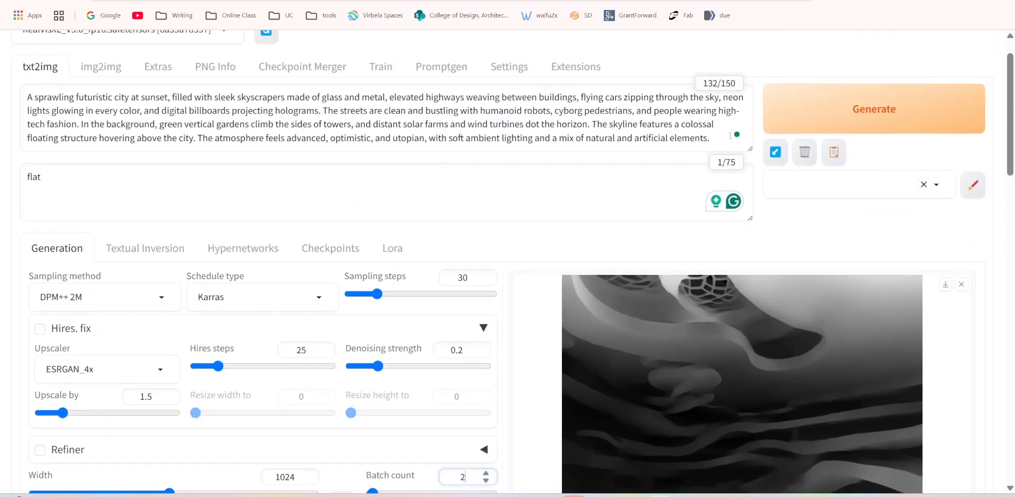
left_click(816, 108)
scroll(784, 403, "down", 4)
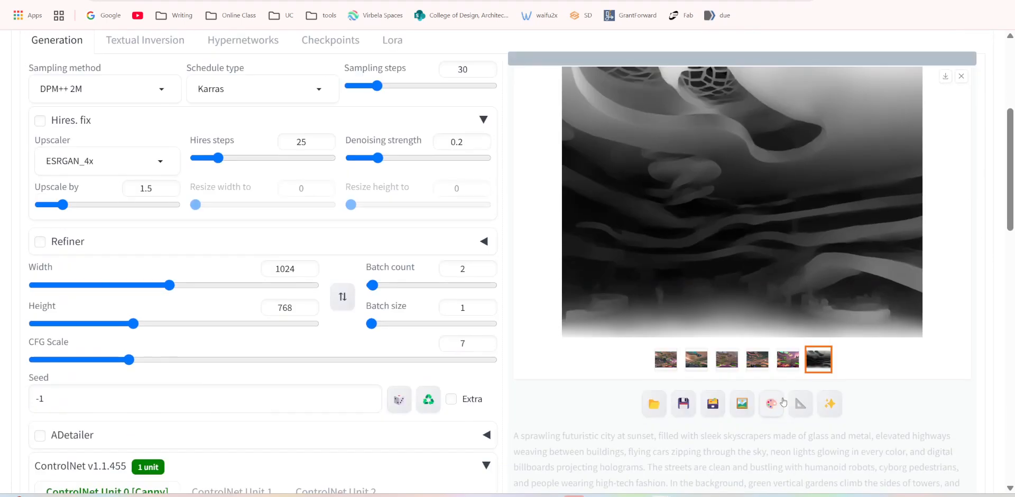
View the image grid and the two Canny-guided images at full size, going back to the first one.
scroll(784, 401, "up", 1)
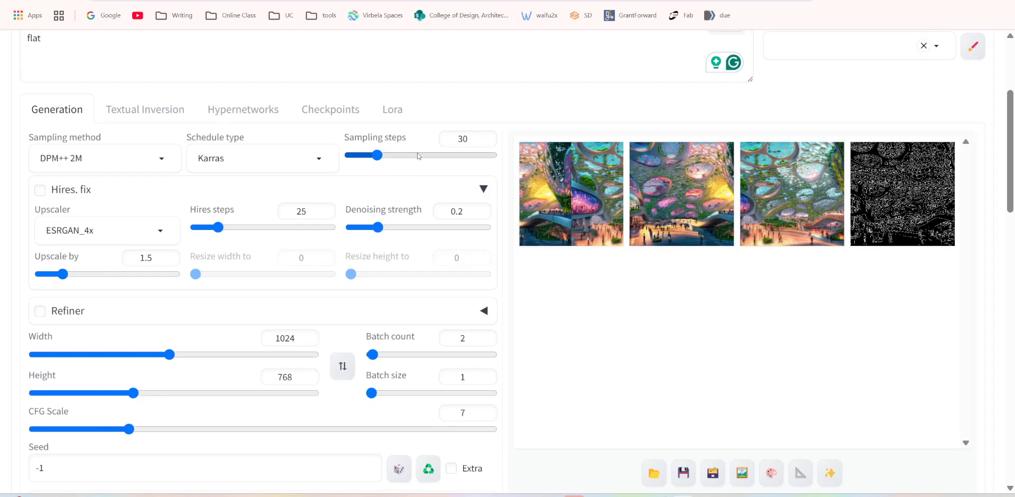
scroll(551, 92, "up", 1)
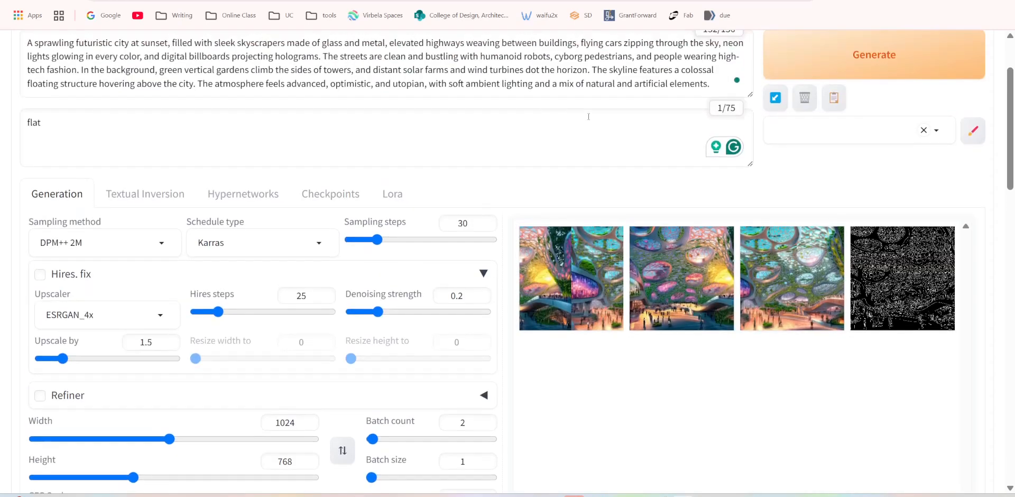
scroll(620, 236, "up", 1)
left_click(567, 339)
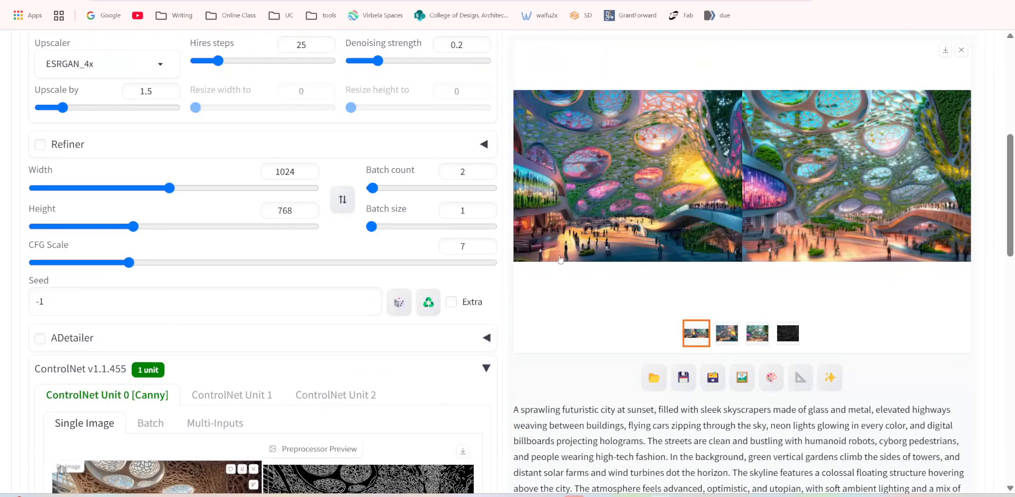
left_click(597, 205)
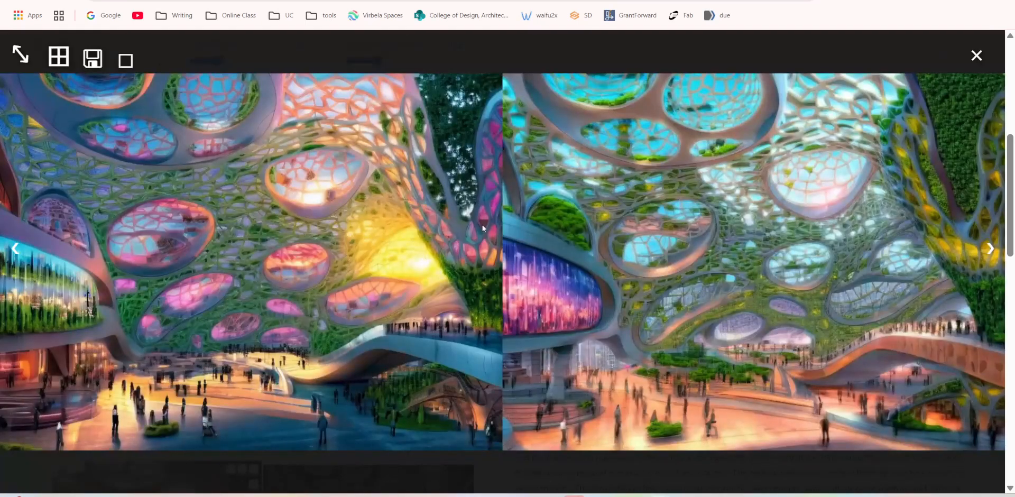
left_click(986, 255)
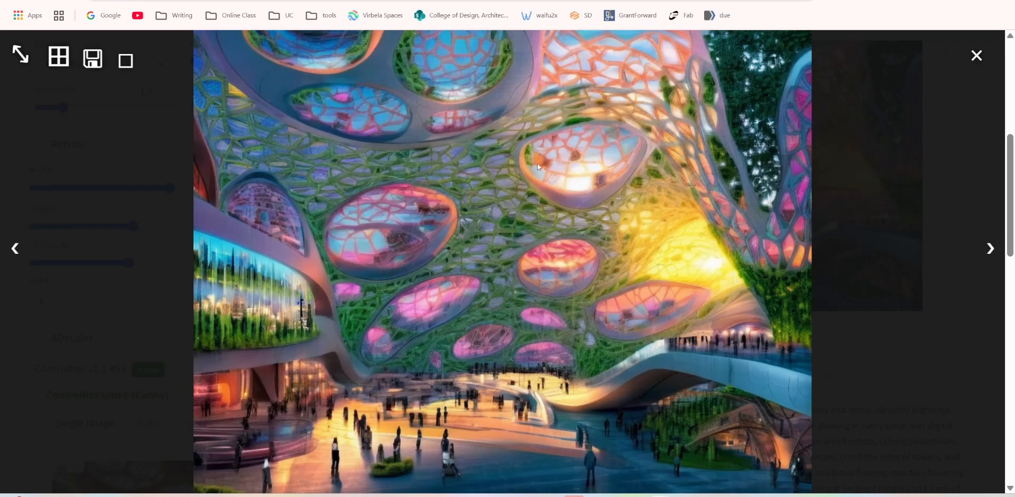
left_click(988, 255)
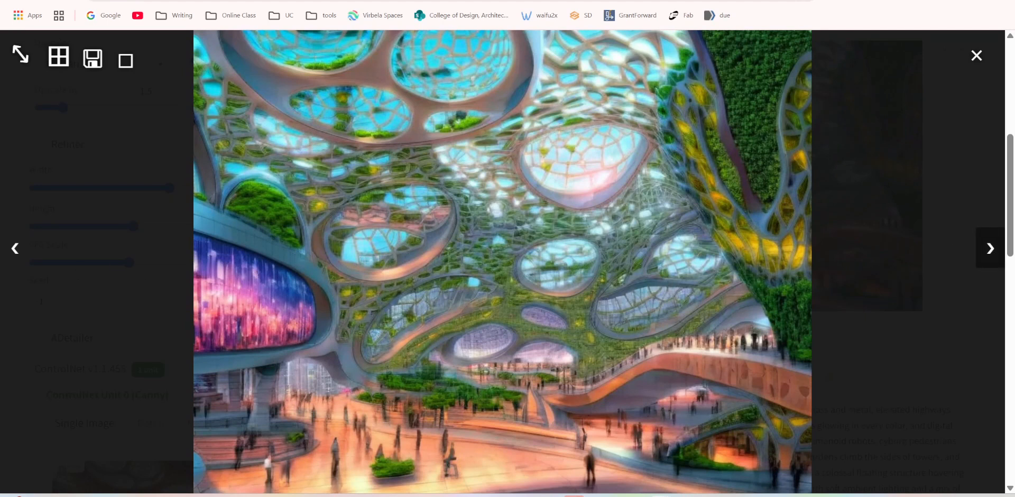
left_click(13, 249)
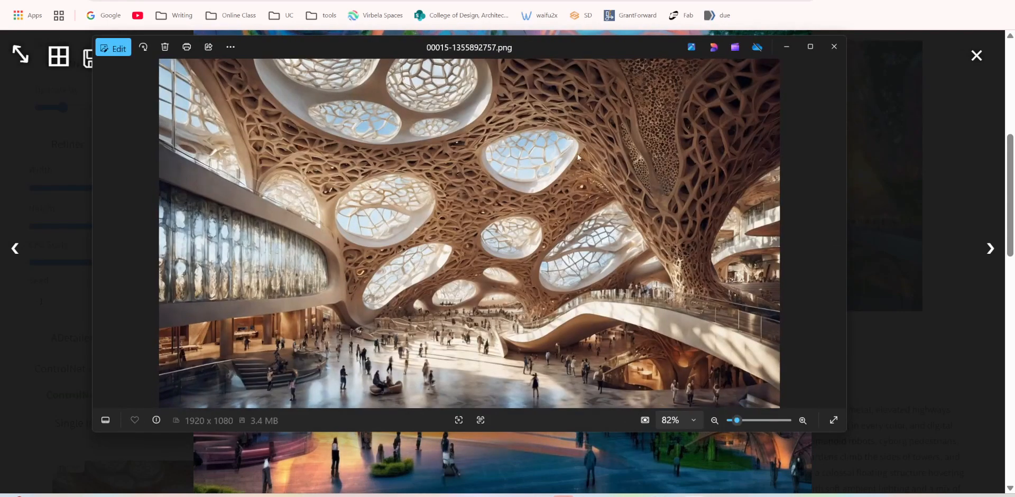
Compare the first generated image with the source rendering 00015-1355892757.png, and close both the source image and the full-size viewer.
left_click_drag(555, 50, 635, 136)
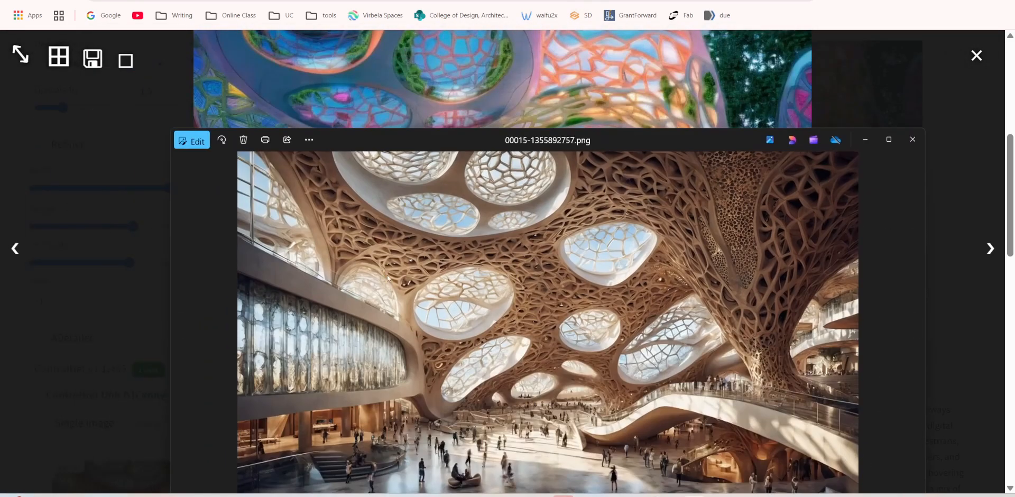
left_click_drag(469, 139, 364, 168)
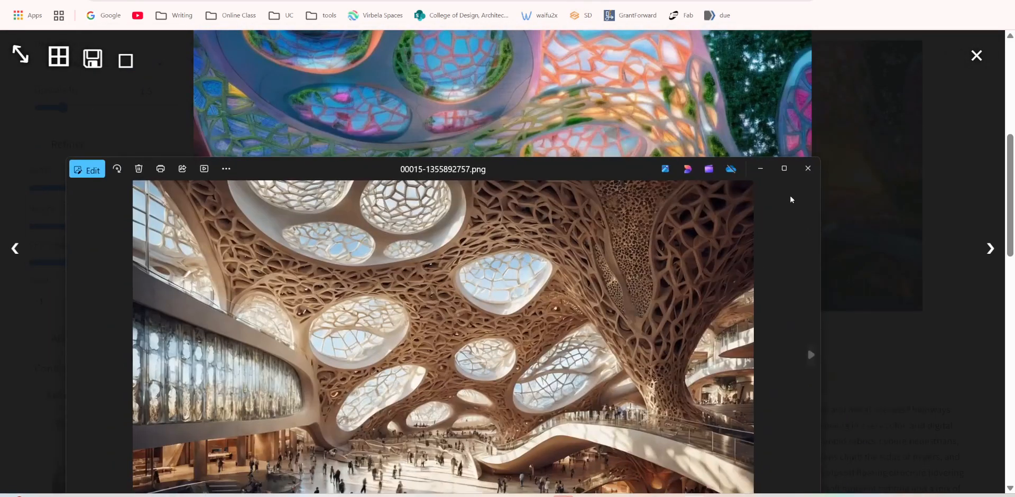
left_click(807, 169)
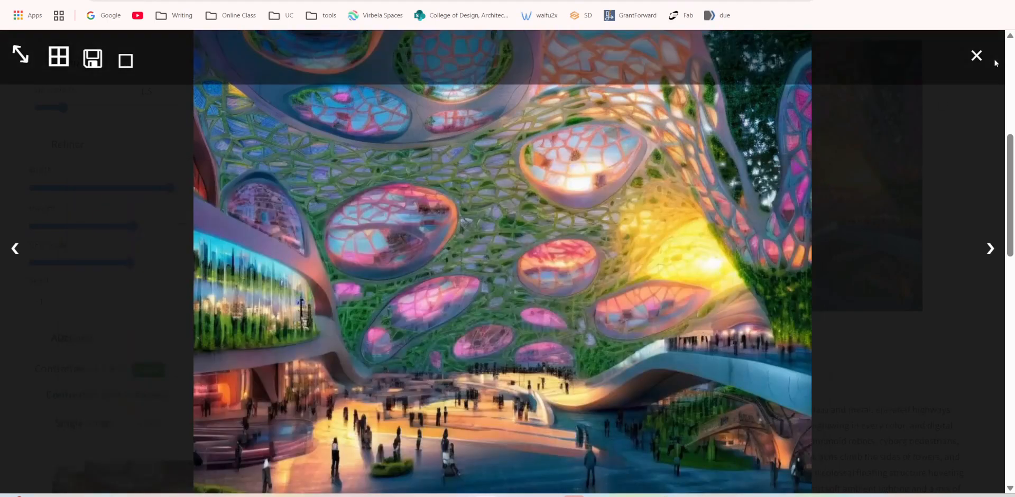
left_click(977, 55)
Review the prompt, the generation settings and the ControlNet Canny settings alongside the generated image.
scroll(48, 286, "up", 3)
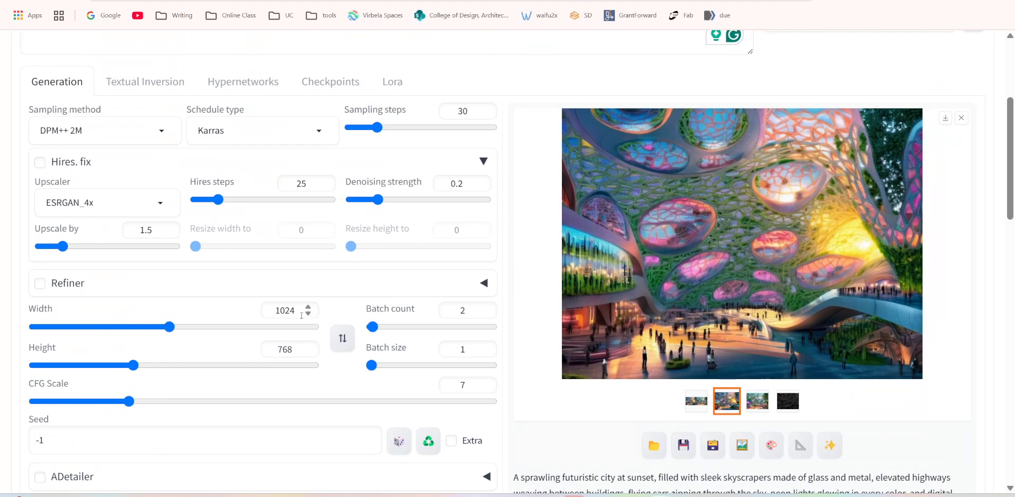
scroll(341, 235, "up", 3)
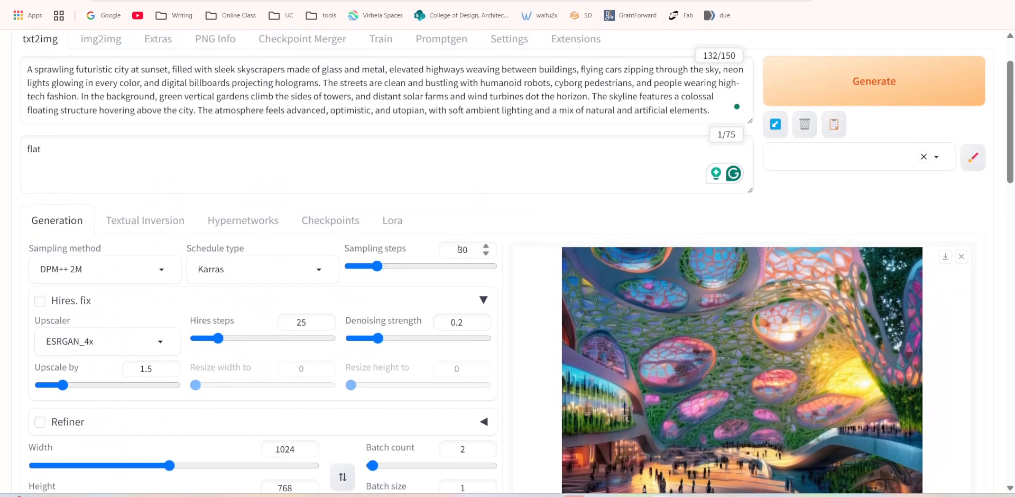
scroll(770, 349, "down", 3)
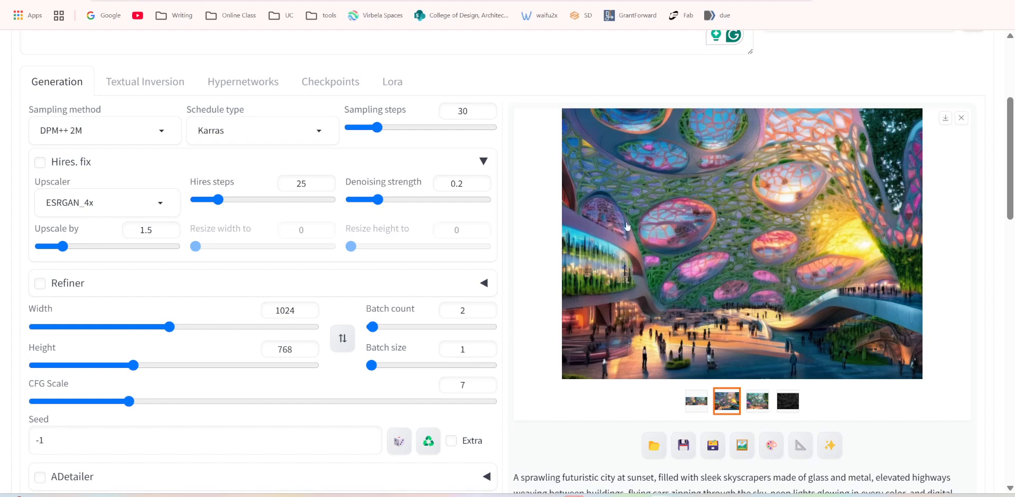
scroll(516, 330, "down", 3)
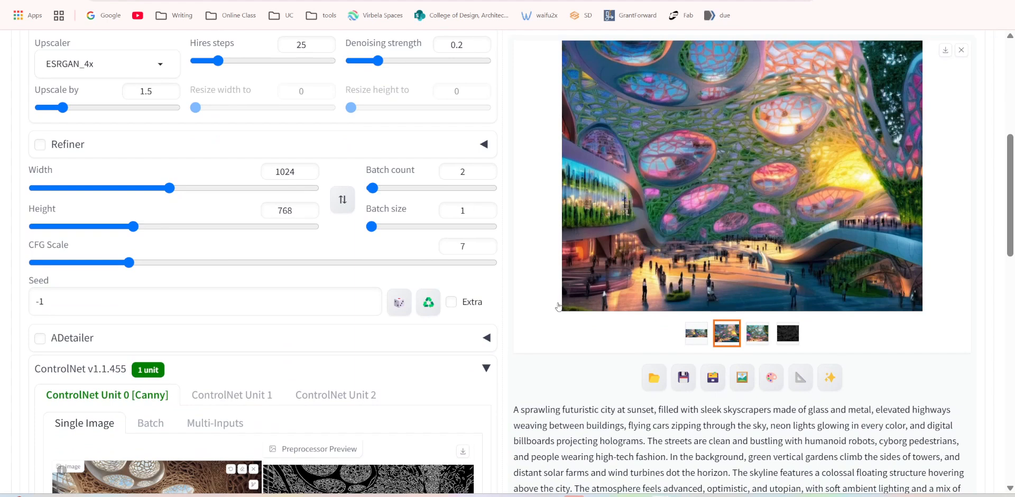
scroll(555, 304, "up", 1)
scroll(545, 301, "down", 8)
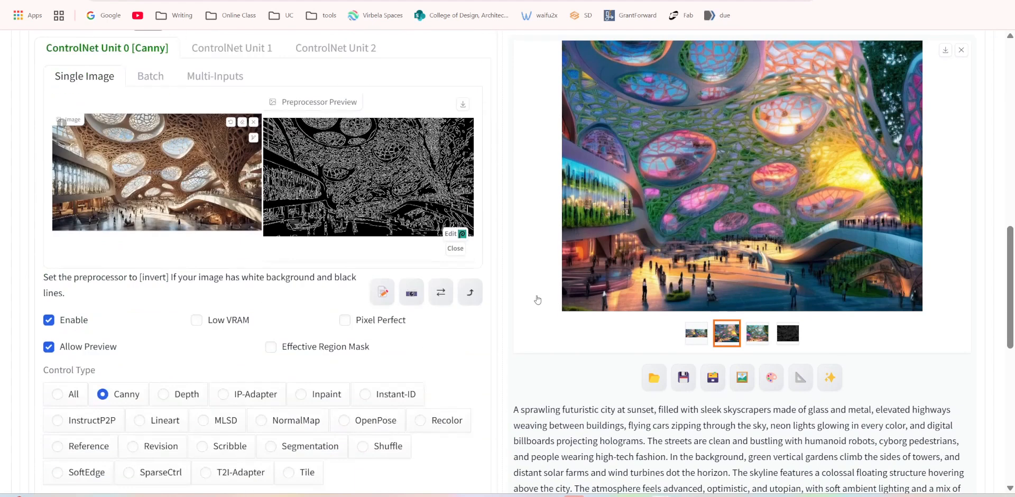
Set the CFG Scale to 9 so the images follow the prompt more strongly.
scroll(508, 203, "up", 3)
scroll(508, 203, "up", 5)
double_click(464, 246)
scroll(497, 268, "up", 1)
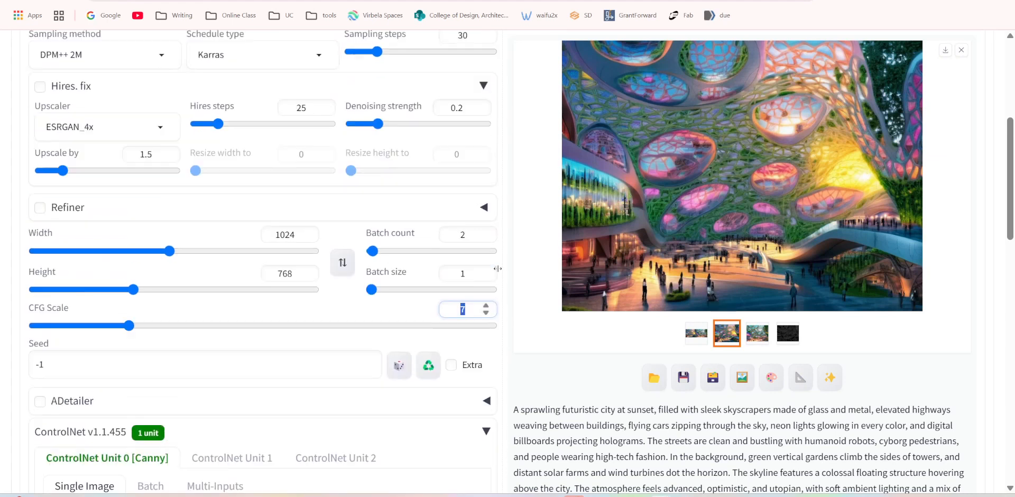
scroll(497, 269, "up", 3)
scroll(495, 275, "up", 3)
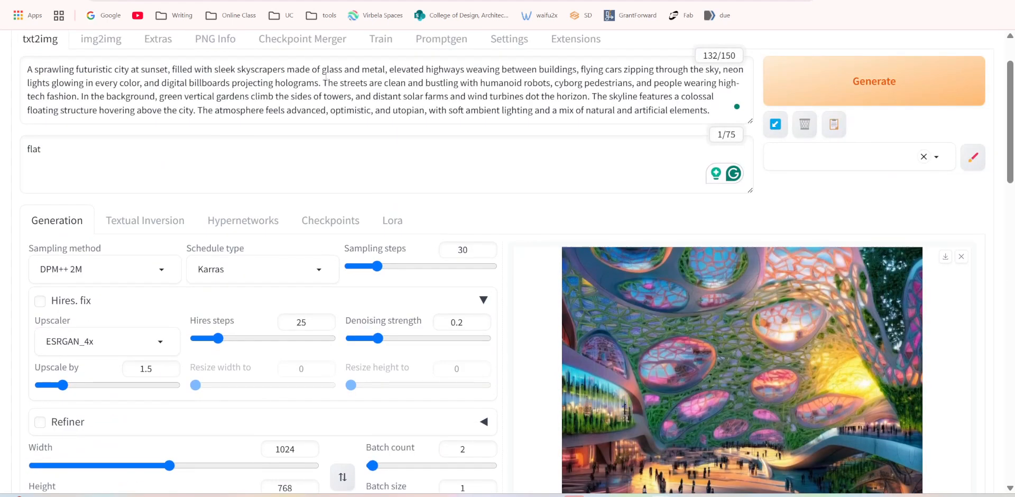
scroll(313, 191, "down", 5)
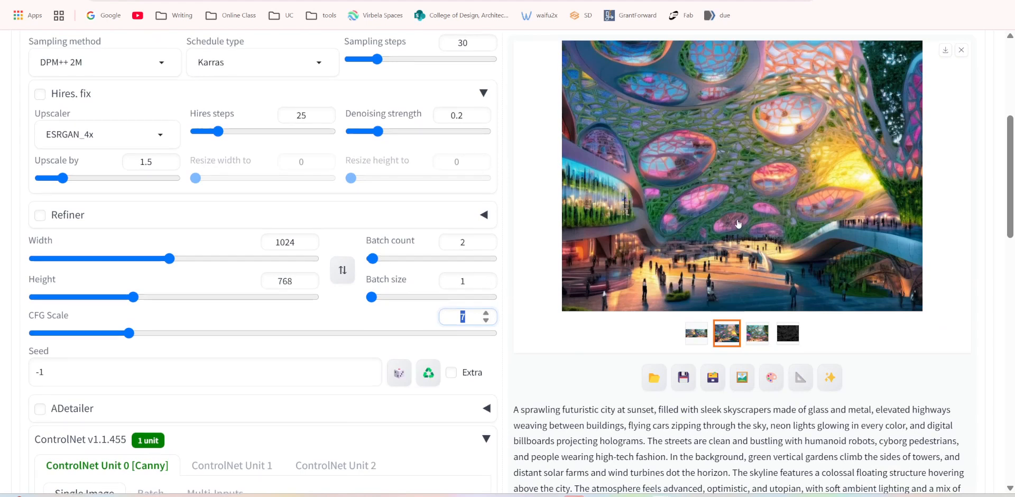
scroll(669, 153, "up", 1)
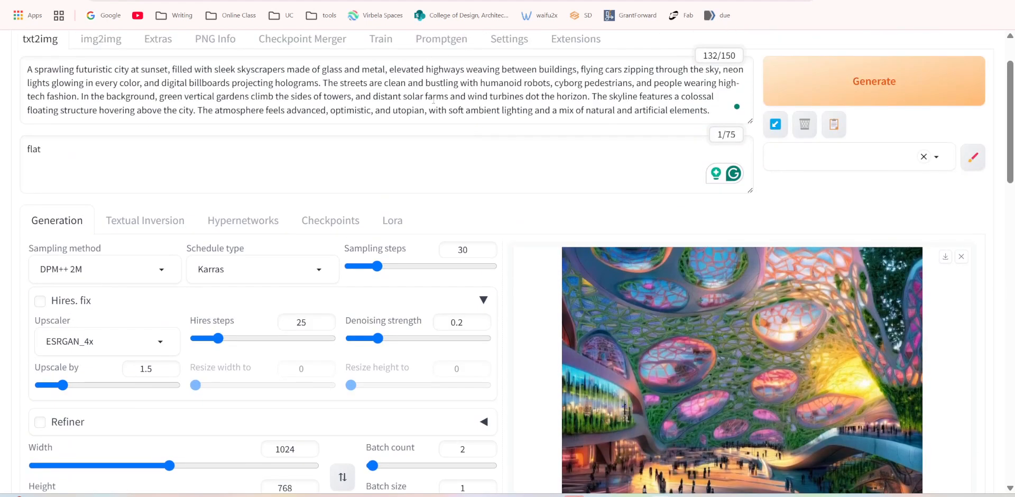
scroll(542, 346, "down", 3)
left_click(467, 385)
double_click(461, 384)
type("9")
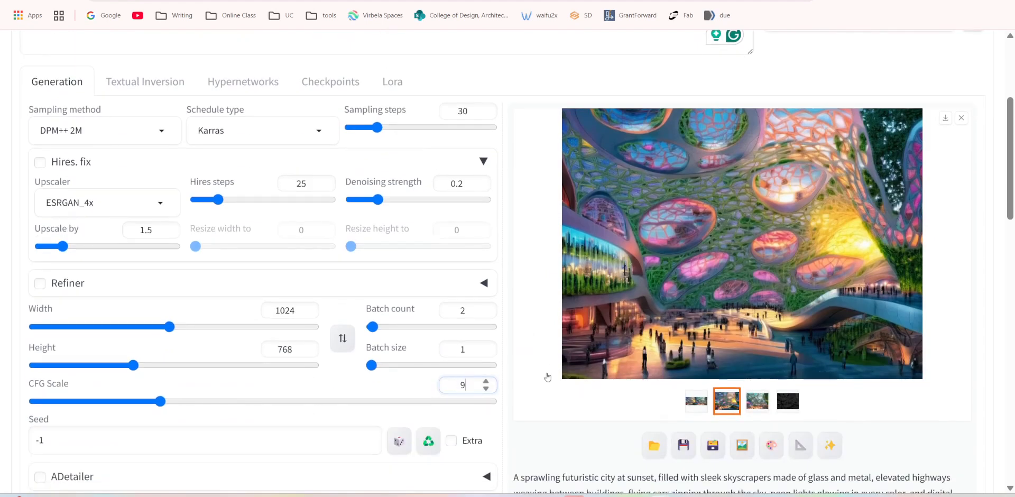
Set the control mode of the Canny ControlNet unit to "My prompt is more important".
scroll(484, 330, "down", 8)
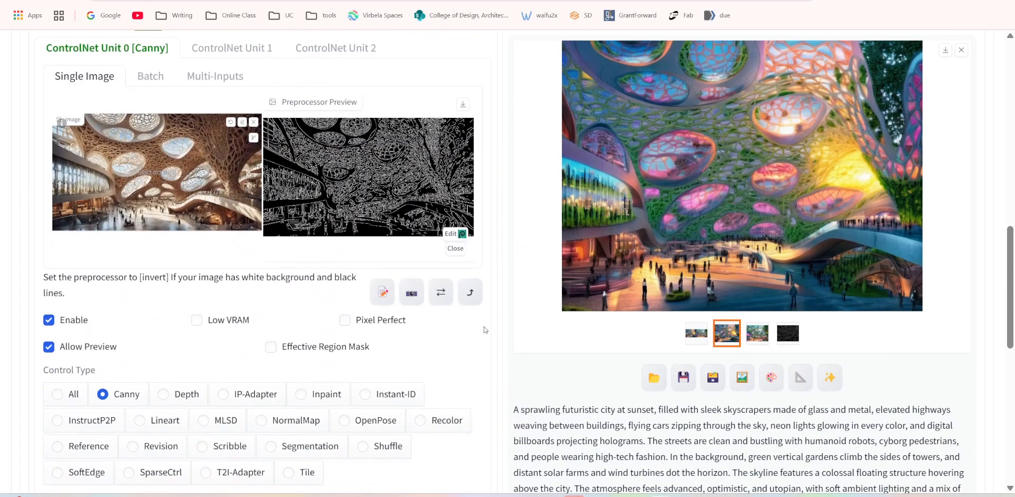
scroll(299, 309, "down", 2)
scroll(299, 309, "down", 4)
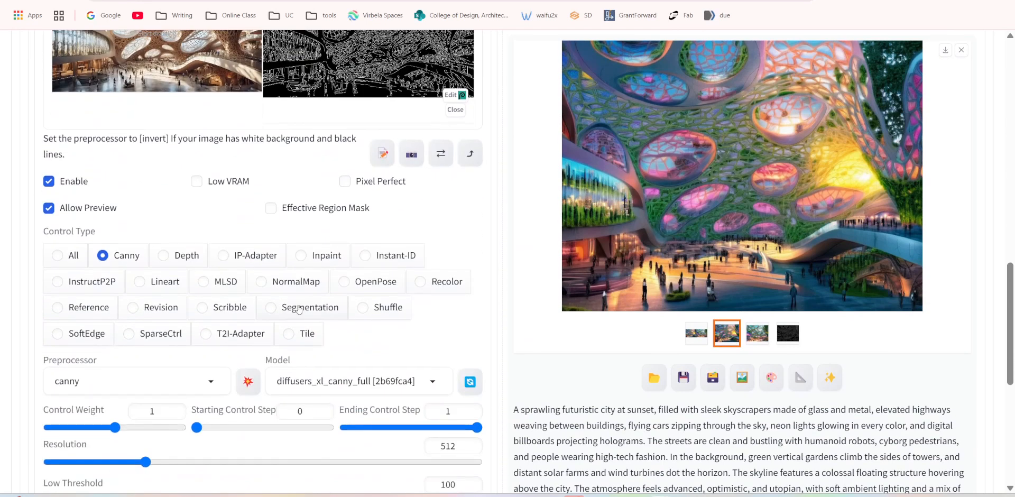
scroll(285, 315, "down", 3)
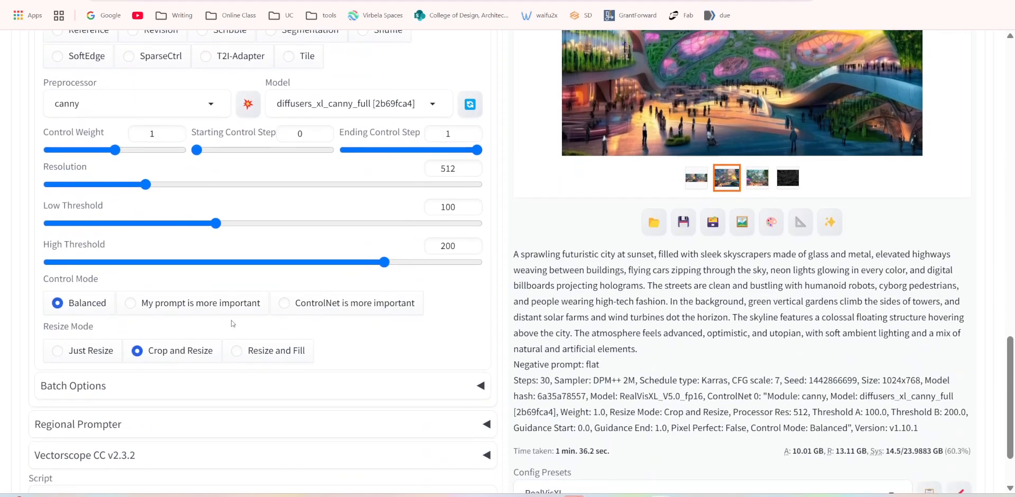
left_click(140, 304)
Generate two new futuristic city images with the raised CFG Scale and the prompt-prioritised Canny control.
scroll(428, 290, "up", 5)
scroll(593, 263, "up", 8)
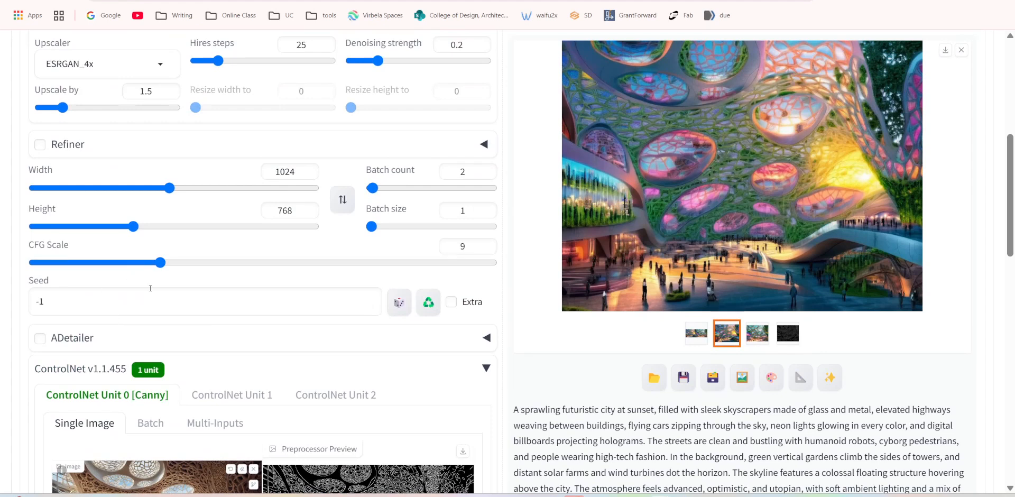
scroll(230, 258, "up", 1)
scroll(230, 258, "up", 5)
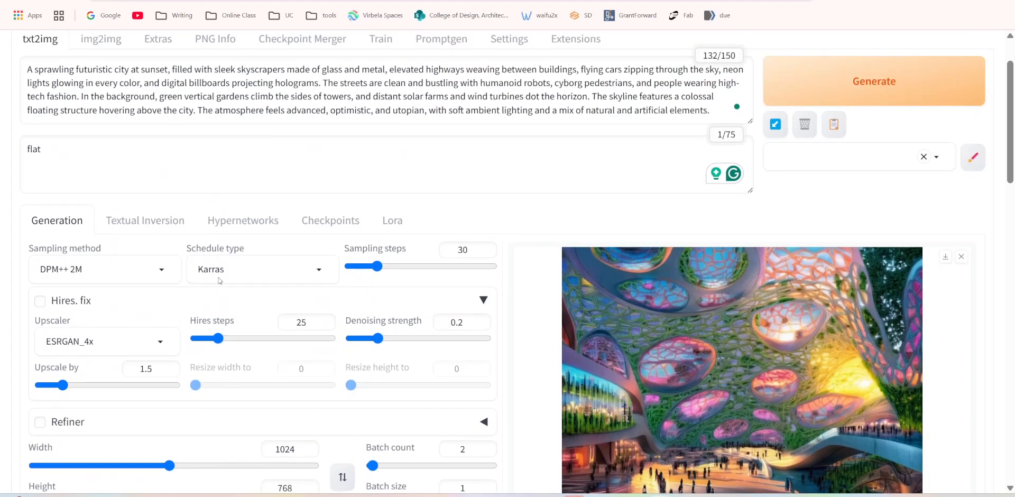
scroll(221, 275, "down", 3)
scroll(219, 281, "down", 1)
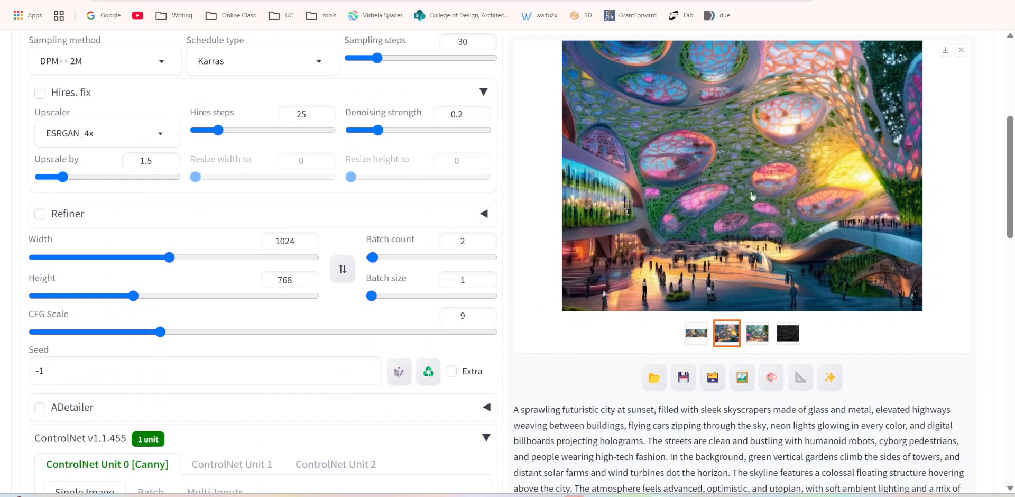
scroll(752, 196, "up", 5)
left_click(851, 156)
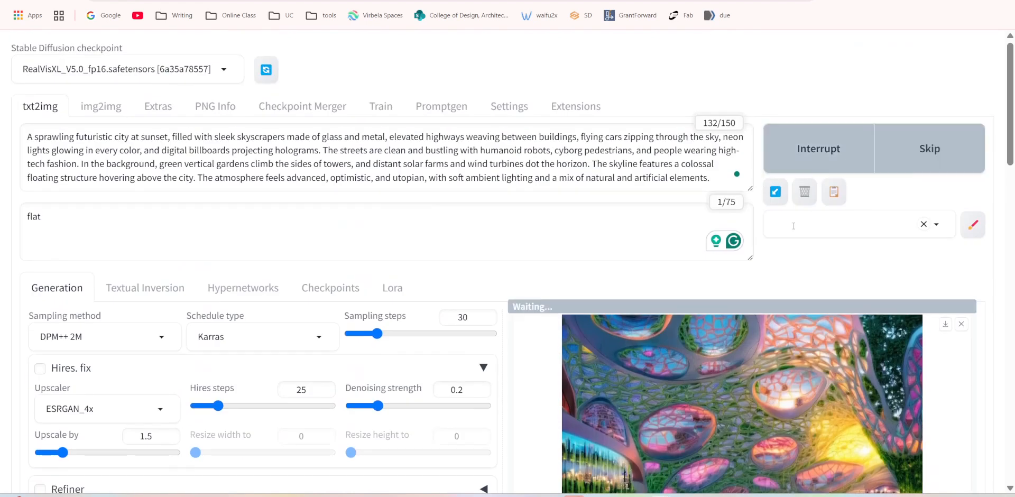
scroll(732, 314, "down", 2)
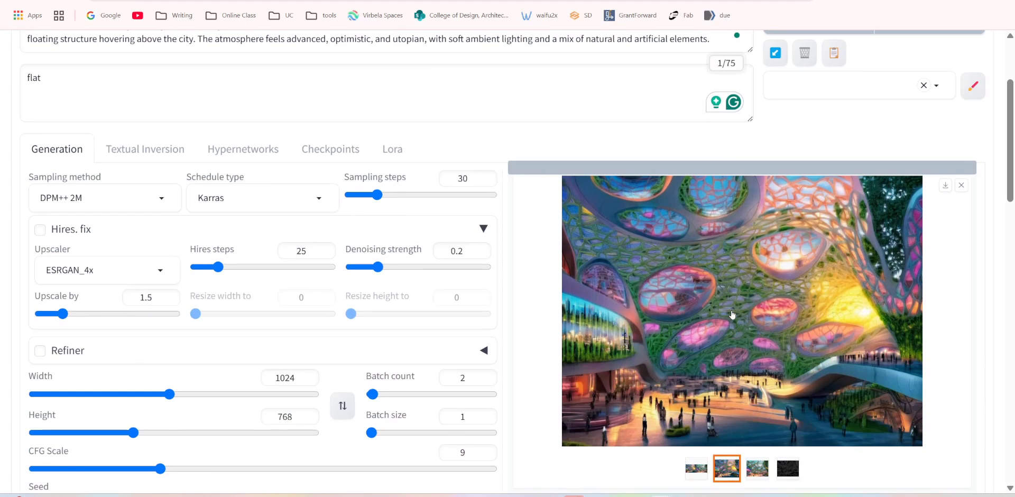
scroll(585, 284, "down", 1)
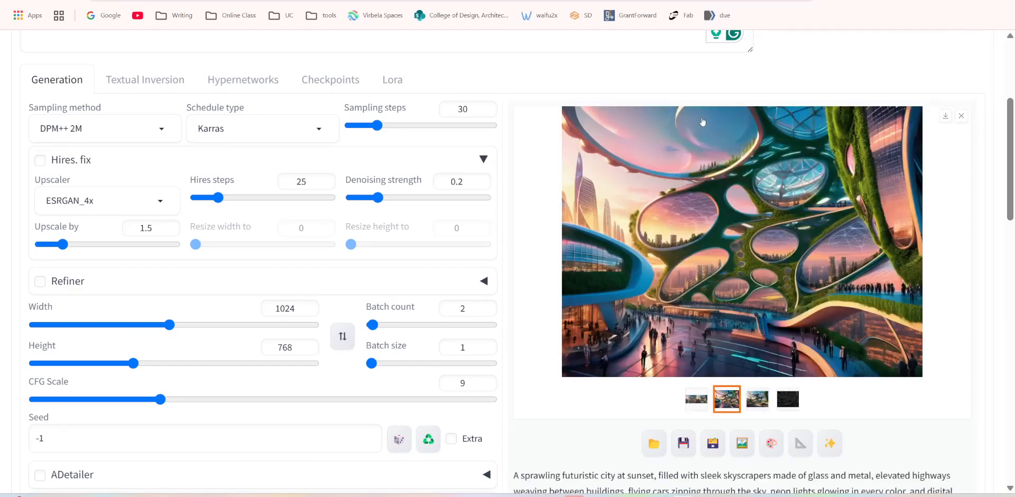
View the new image grid and both generated images at full size, return to the first one and close the viewer.
left_click(696, 399)
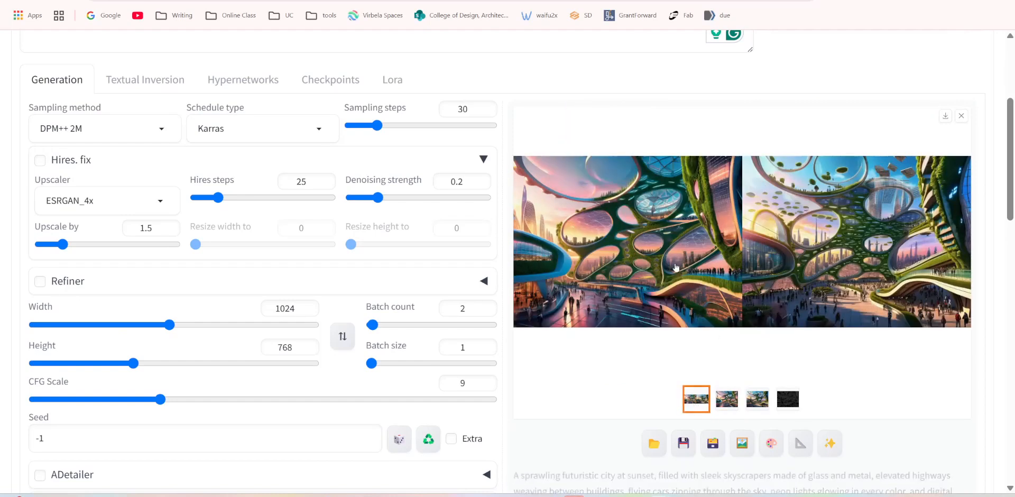
left_click(670, 264)
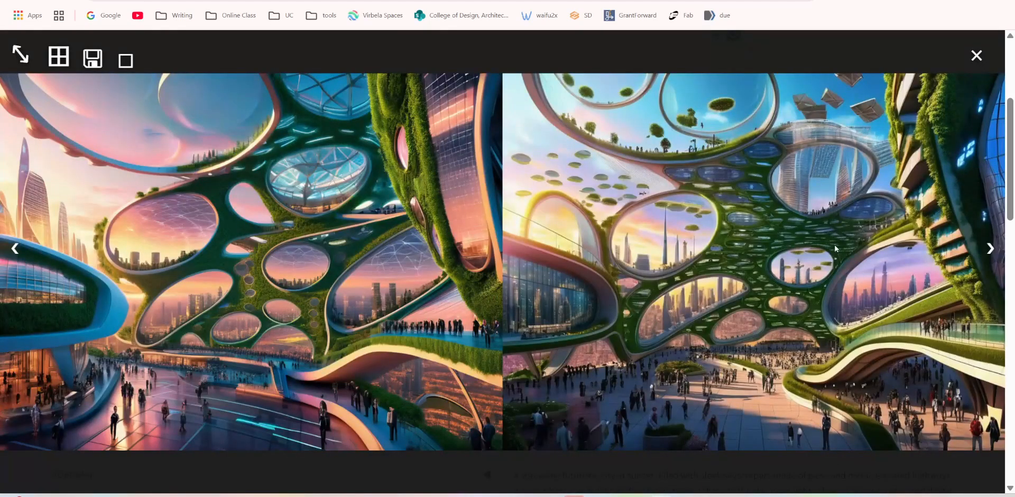
left_click(991, 249)
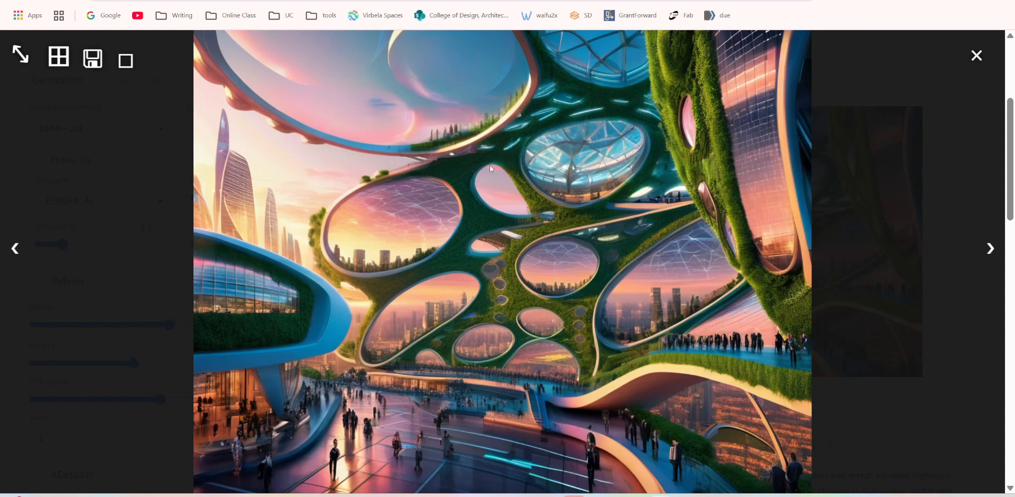
left_click(990, 248)
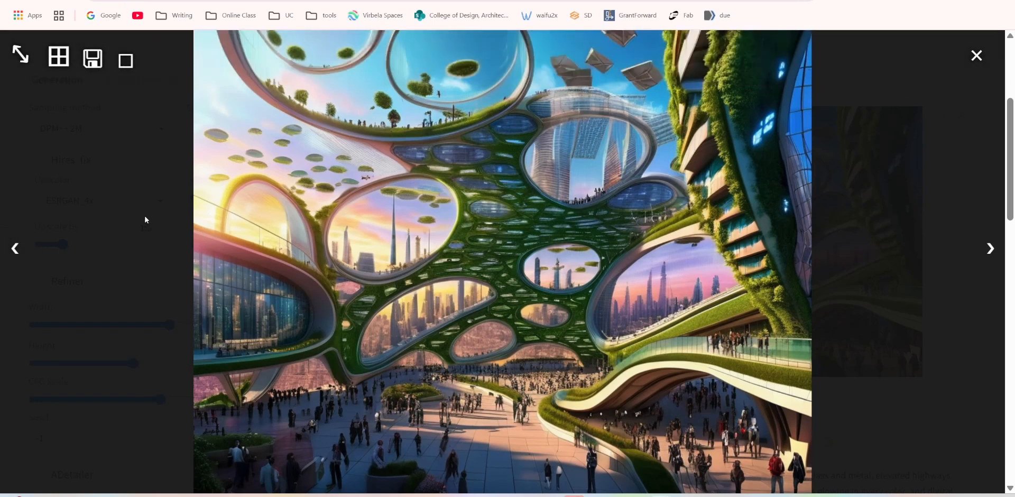
left_click(31, 250)
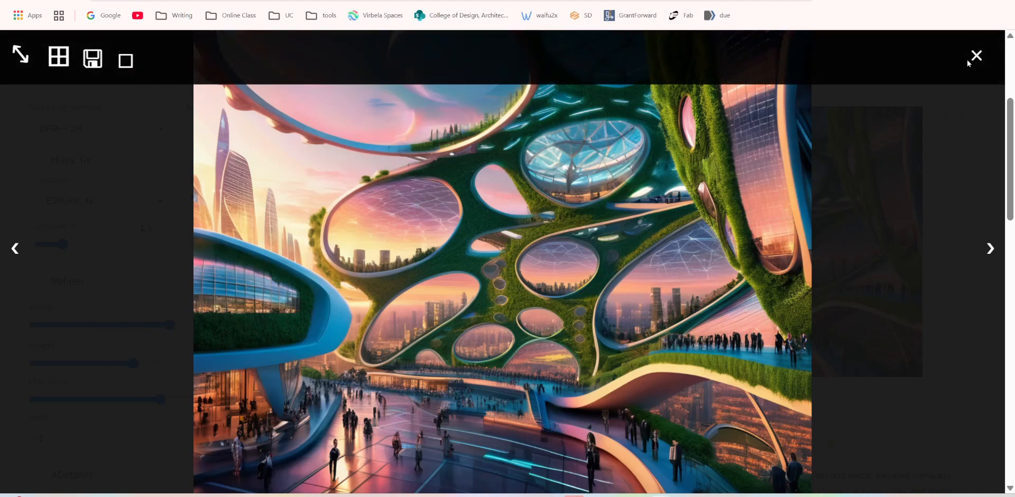
left_click(975, 57)
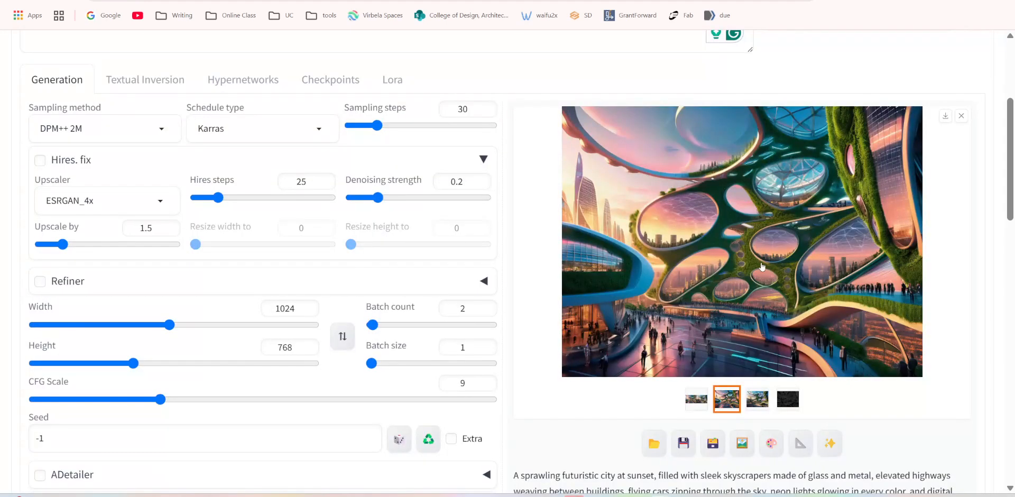
left_click(761, 266)
right_click(487, 169)
left_click(541, 207)
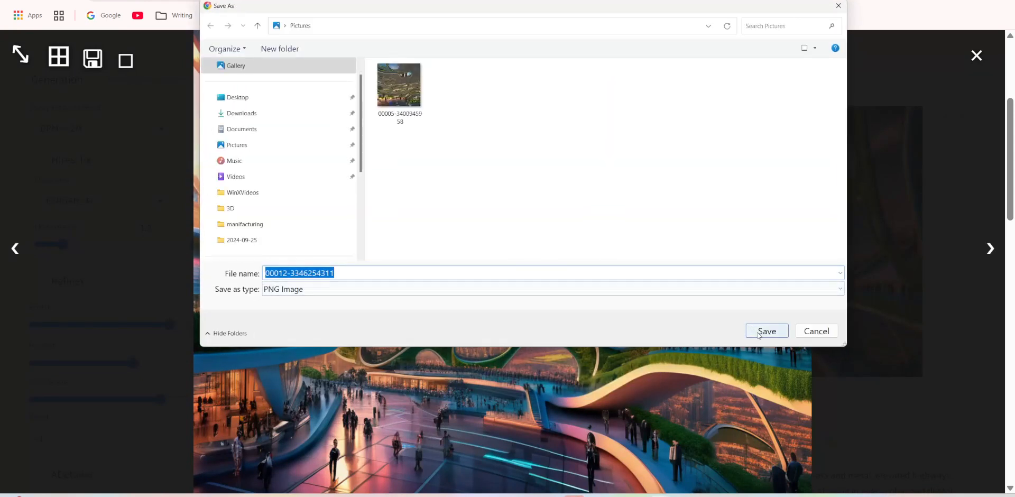
left_click(766, 331)
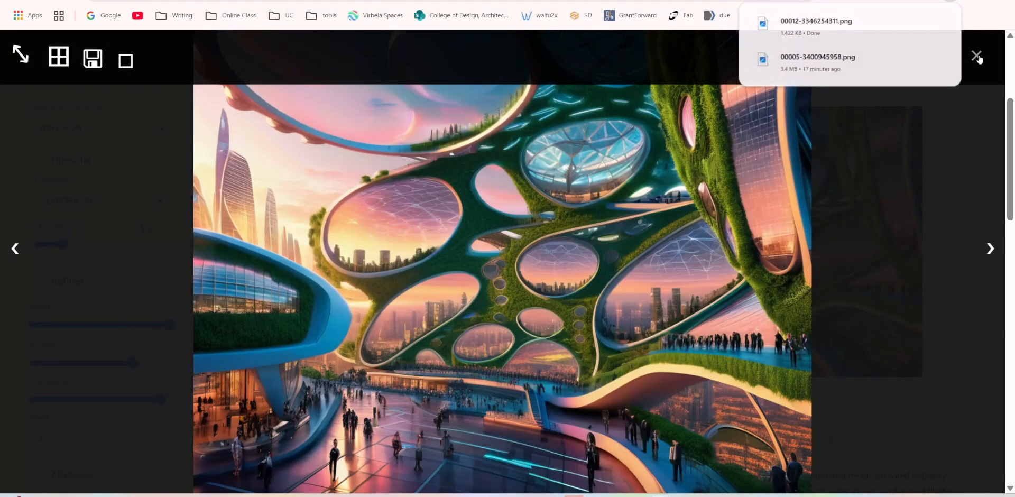
left_click(977, 55)
left_click(758, 397)
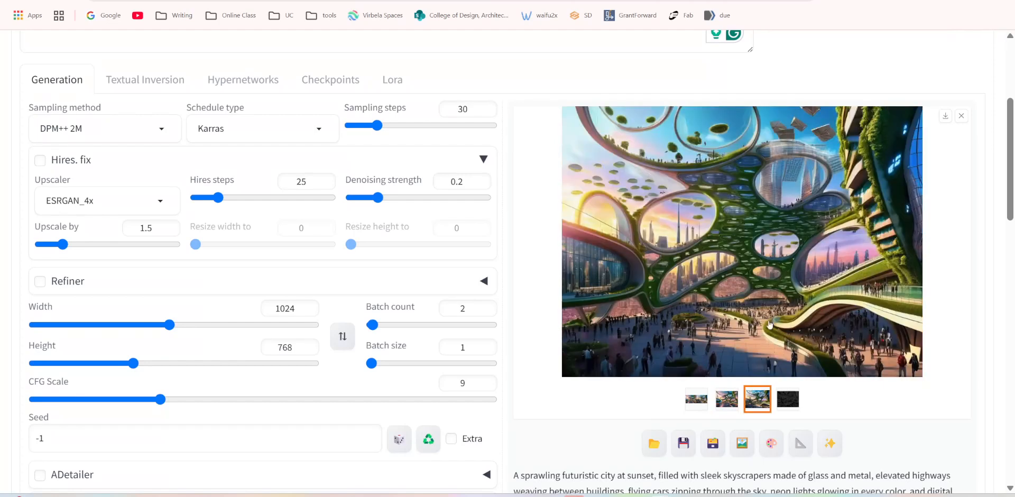
left_click(769, 271)
right_click(530, 198)
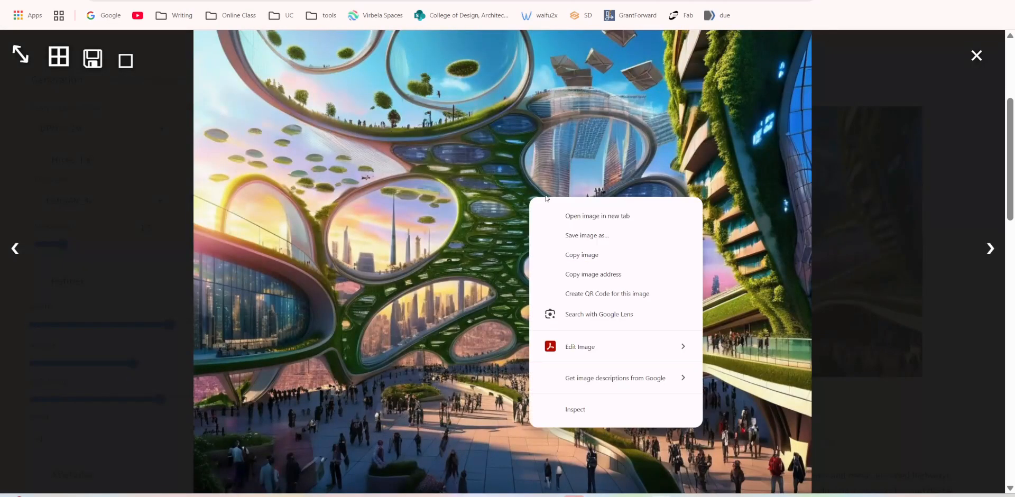
left_click(584, 255)
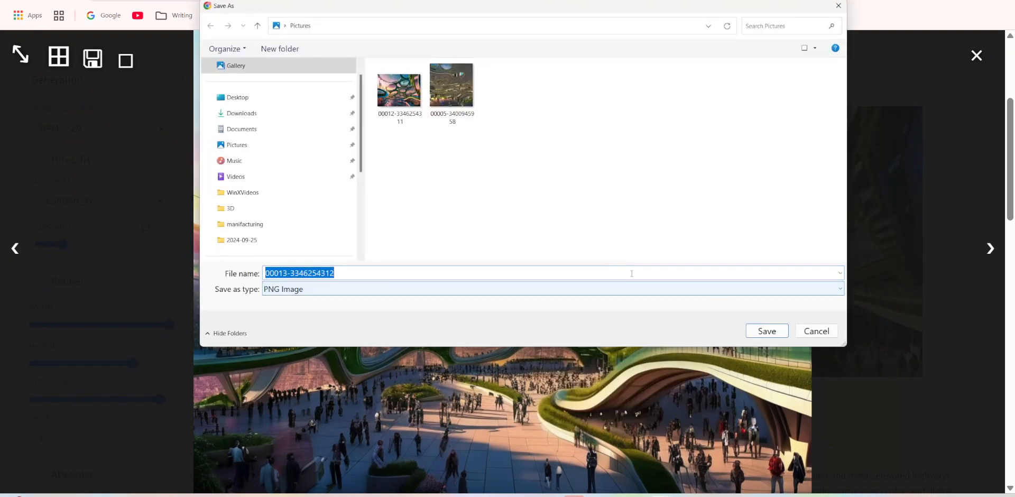
left_click(767, 331)
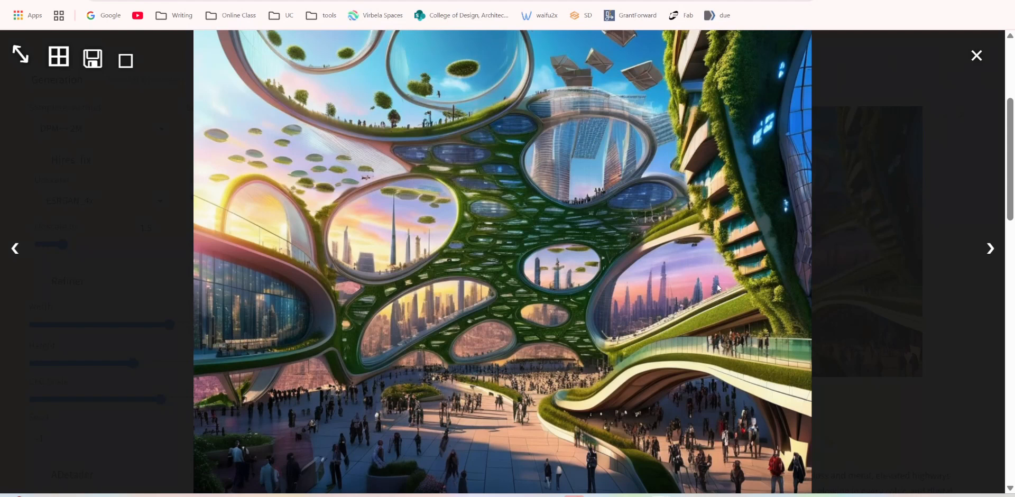
scroll(916, 210, "down", 2)
scroll(931, 174, "up", 2)
scroll(939, 148, "down", 1)
left_click(979, 55)
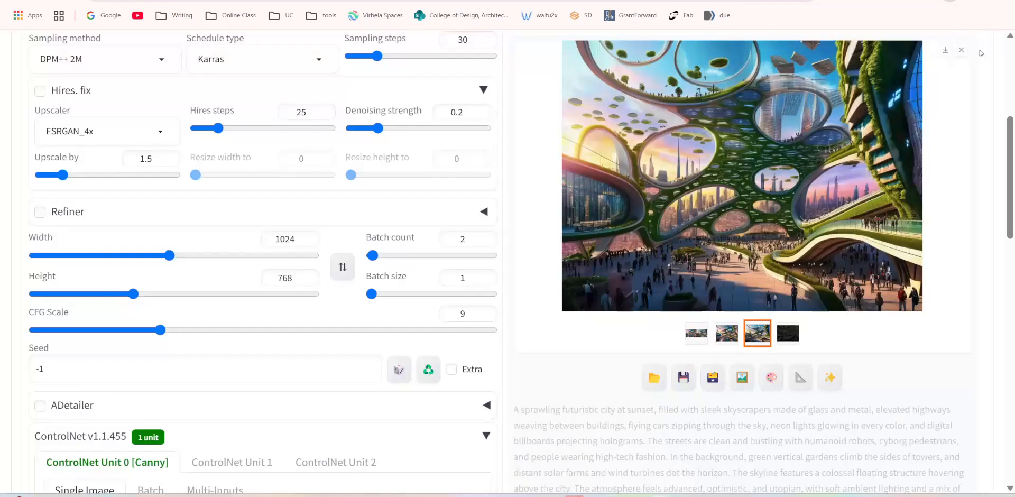
Switch the ControlNet unit's control type to Depth and run the depth_midas preprocessor to preview the reference image's depth map.
scroll(412, 300, "down", 4)
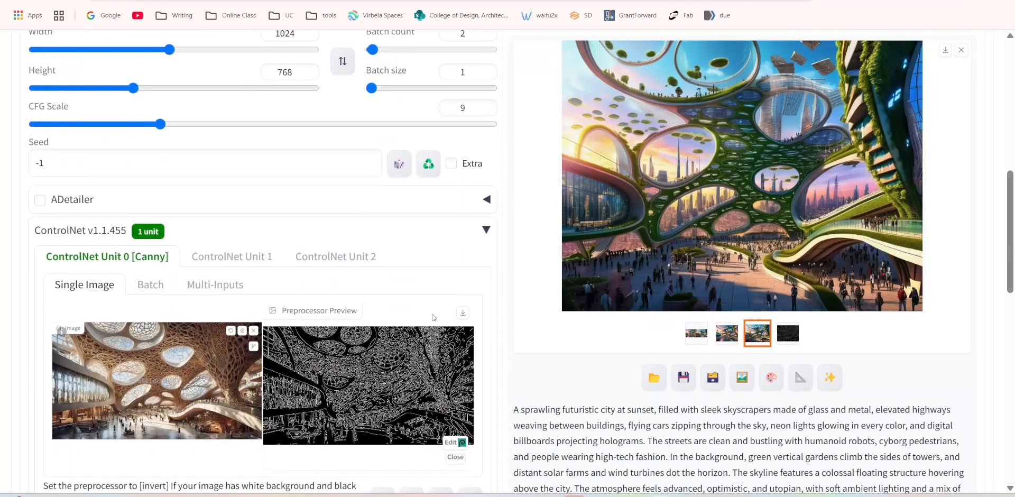
scroll(360, 349, "down", 3)
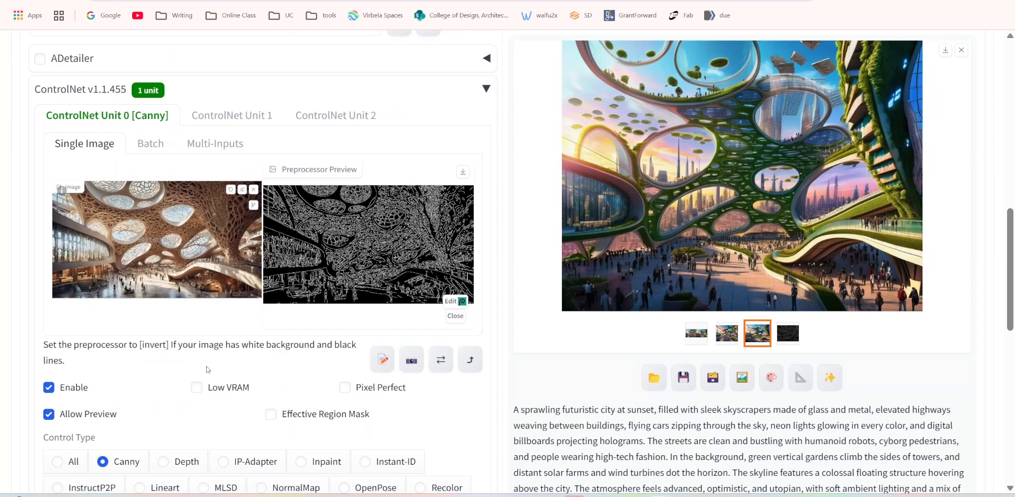
scroll(206, 391, "down", 3)
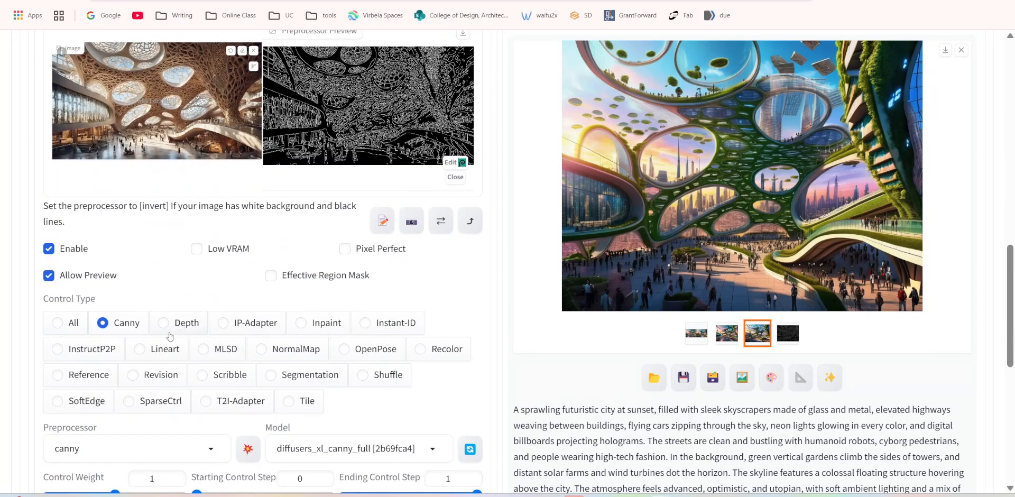
left_click(167, 324)
left_click(248, 451)
scroll(247, 453, "up", 3)
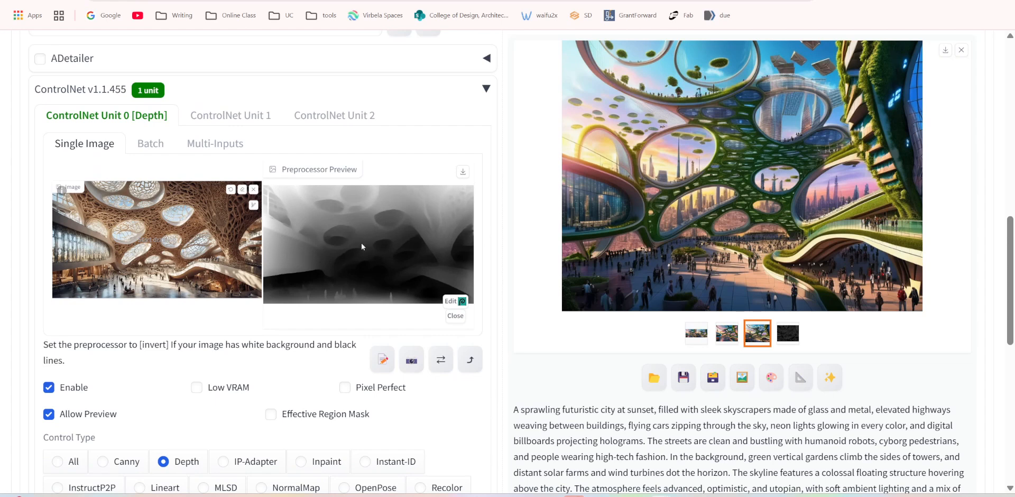
scroll(270, 374, "down", 3)
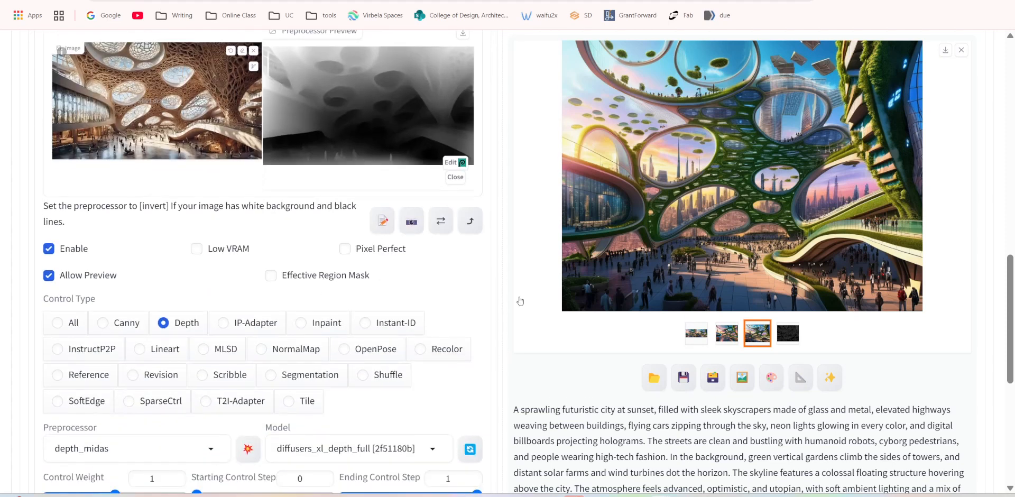
Generate the futuristic city images with Depth control from the same reference image.
scroll(673, 293, "up", 15)
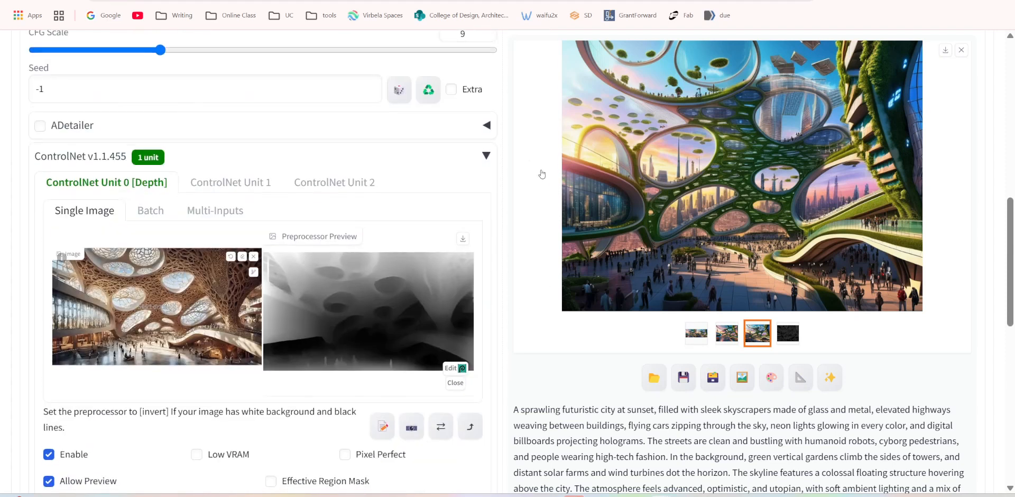
scroll(665, 130, "up", 3)
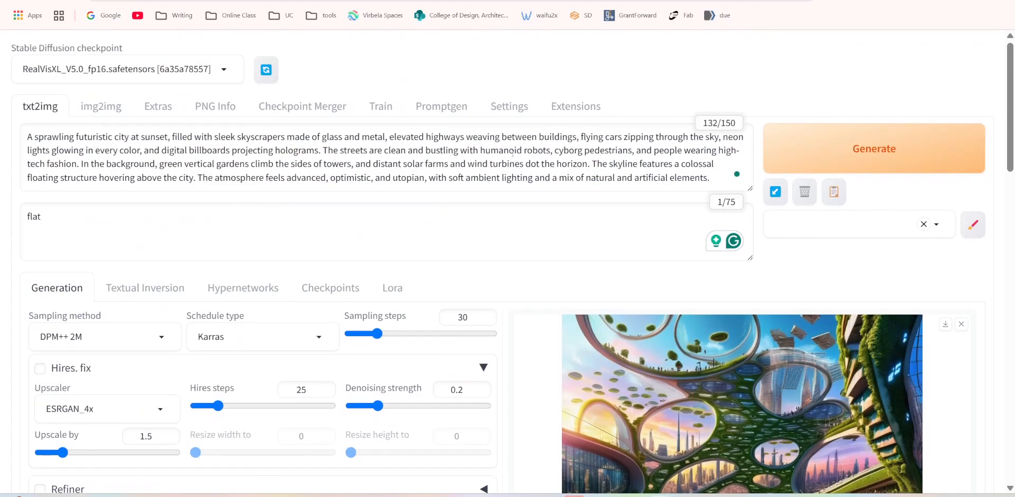
left_click(859, 161)
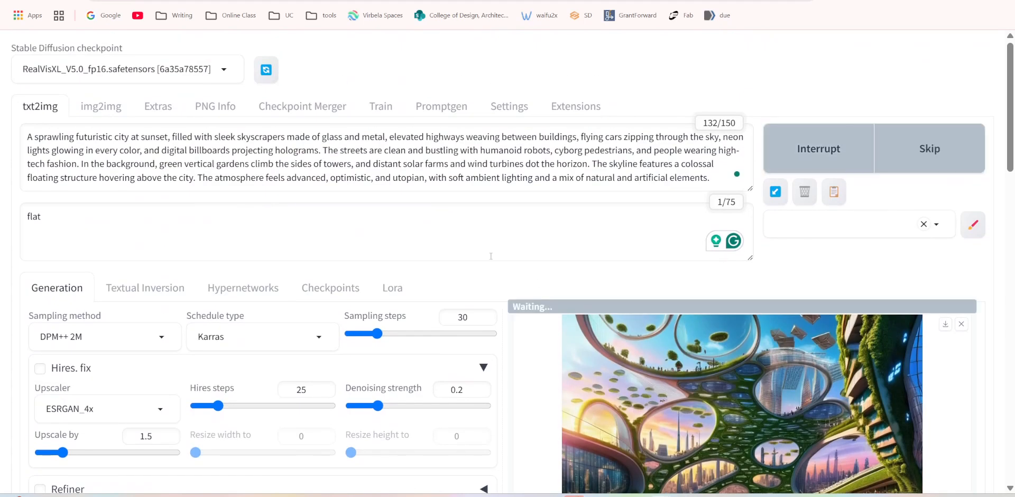
Examine the Depth unit's control mode, reference image and depth map against the live preview while the city images render.
scroll(629, 259, "down", 4)
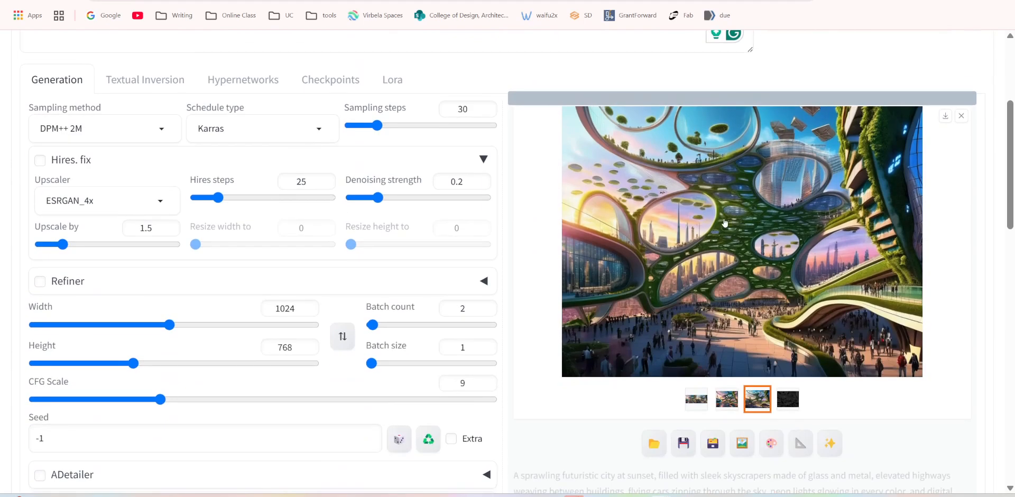
scroll(639, 220, "down", 3)
scroll(540, 239, "down", 8)
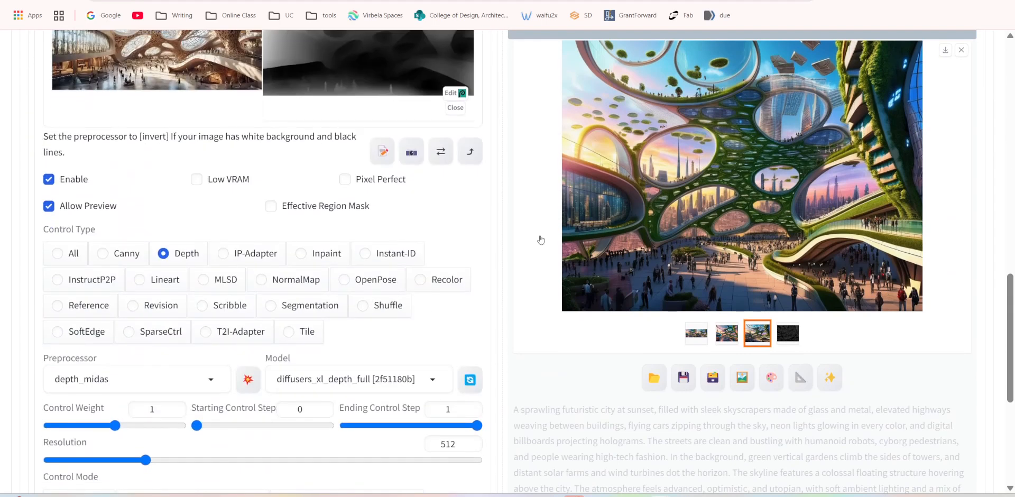
scroll(540, 240, "down", 3)
scroll(540, 239, "down", 1)
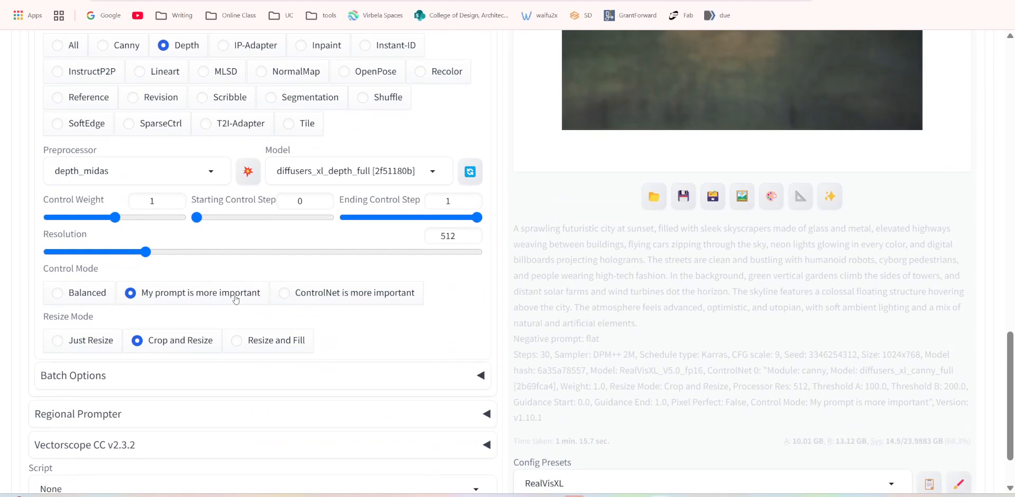
scroll(338, 214, "up", 10)
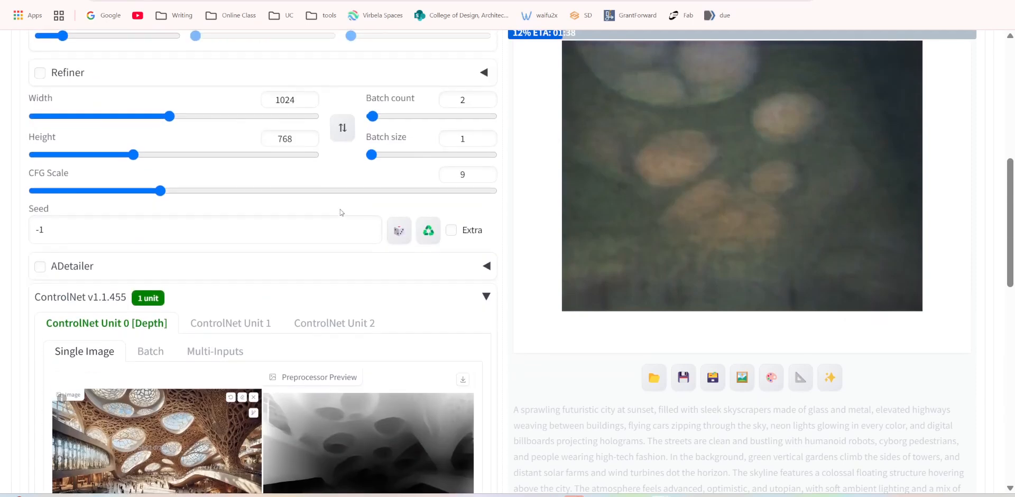
scroll(341, 212, "up", 3)
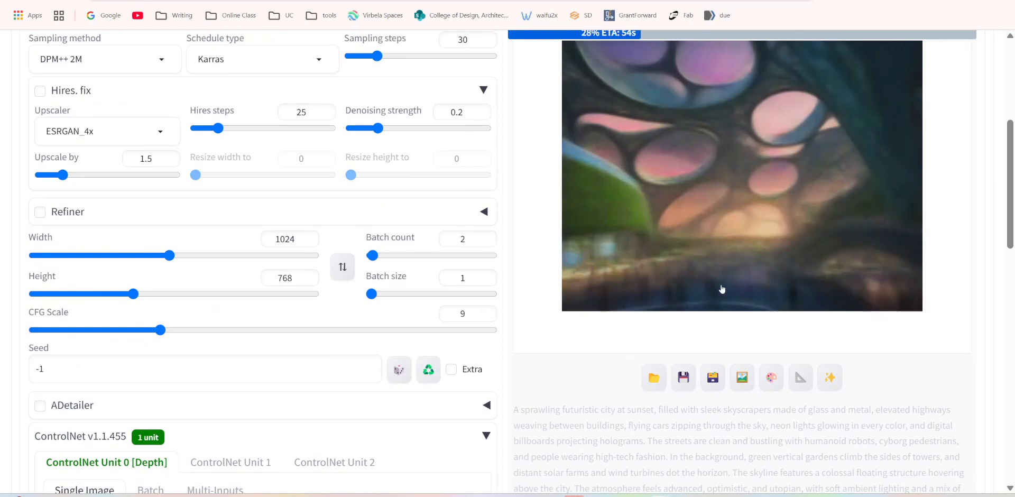
scroll(675, 240, "up", 2)
scroll(675, 239, "up", 4)
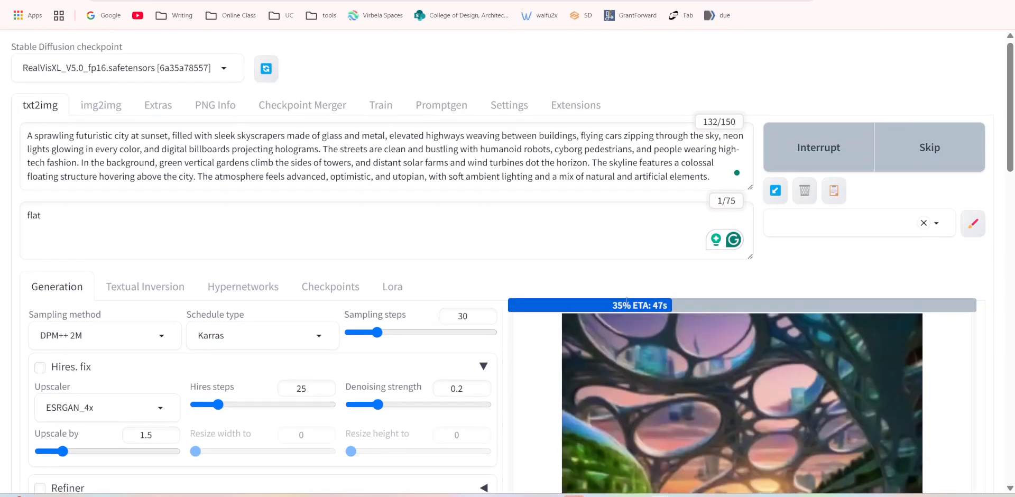
scroll(624, 302, "down", 3)
scroll(513, 211, "up", 3)
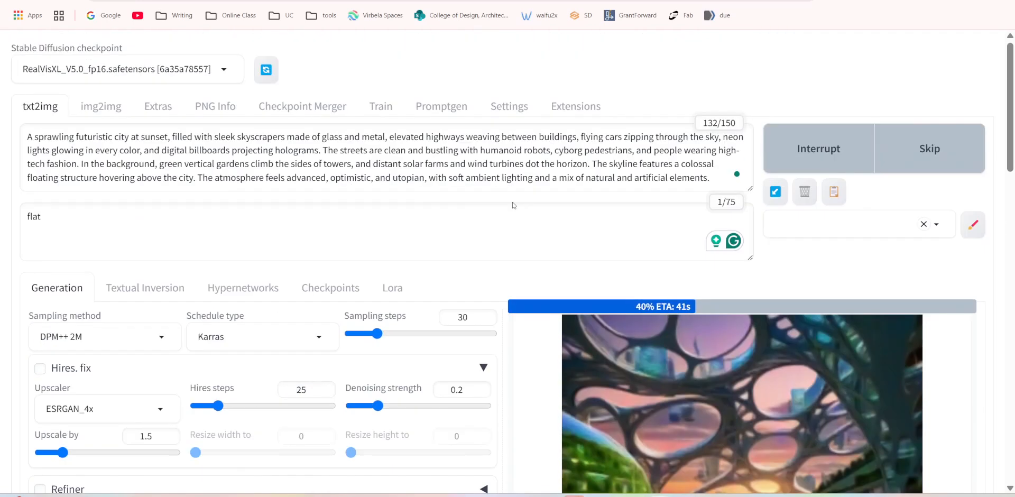
scroll(514, 200, "down", 6)
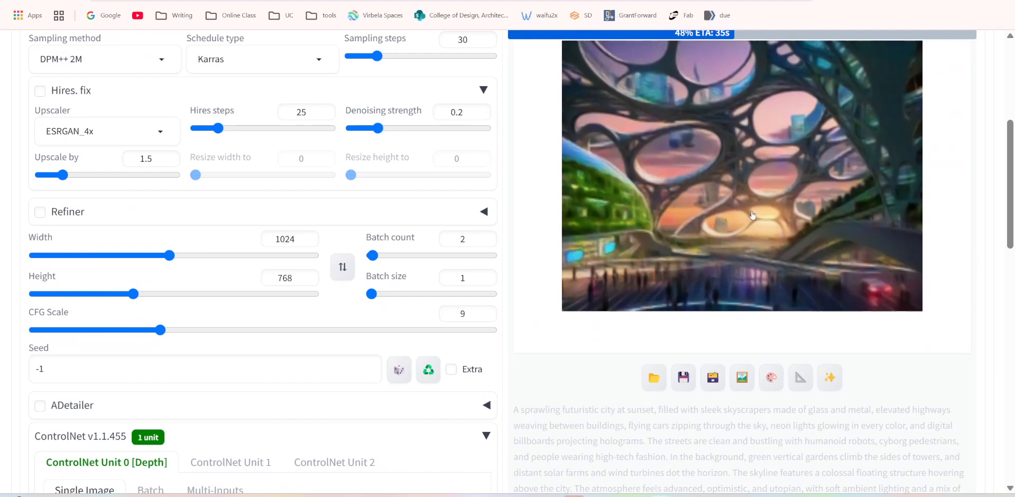
scroll(752, 215, "up", 2)
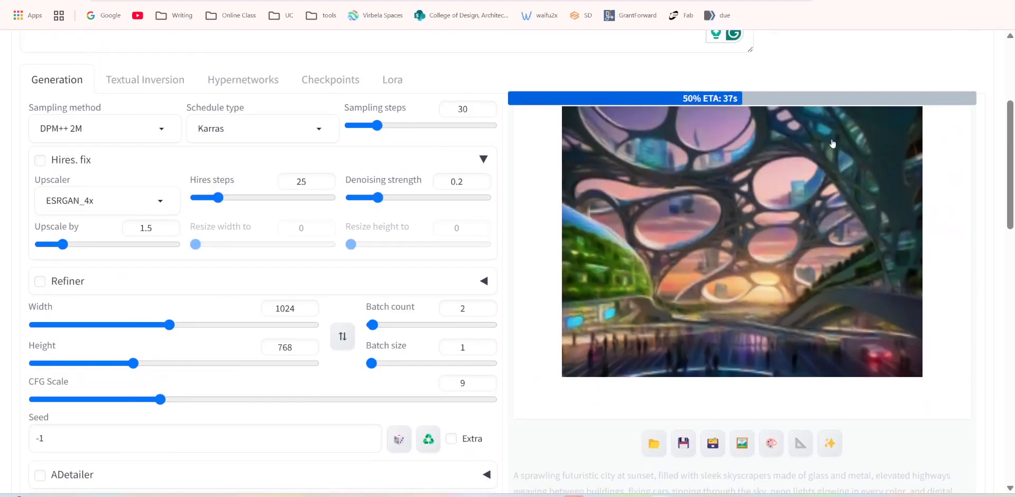
scroll(696, 222, "down", 7)
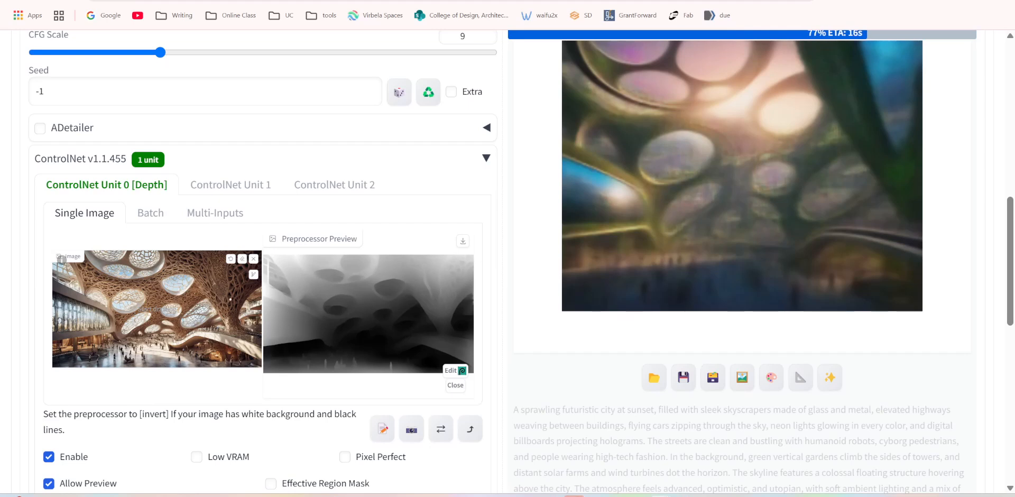
scroll(478, 303, "up", 8)
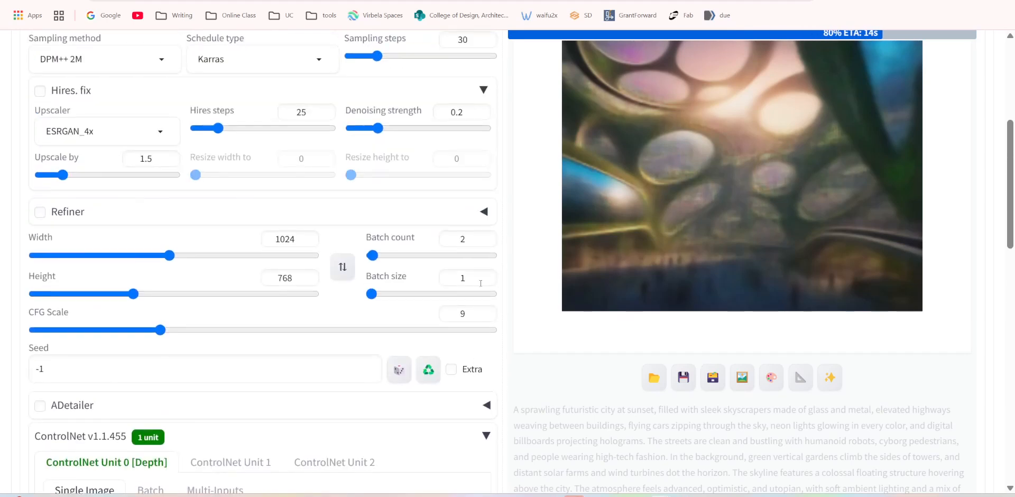
scroll(495, 397, "down", 10)
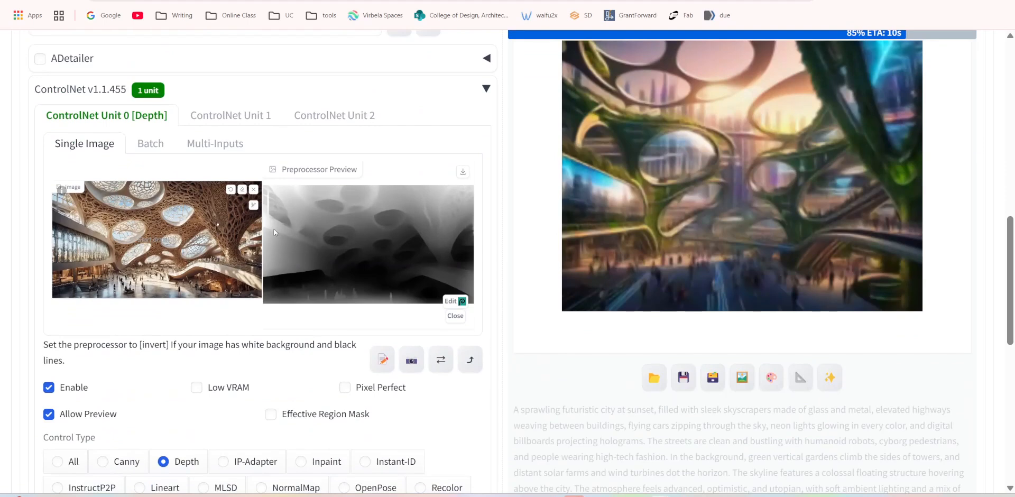
scroll(761, 227, "up", 1)
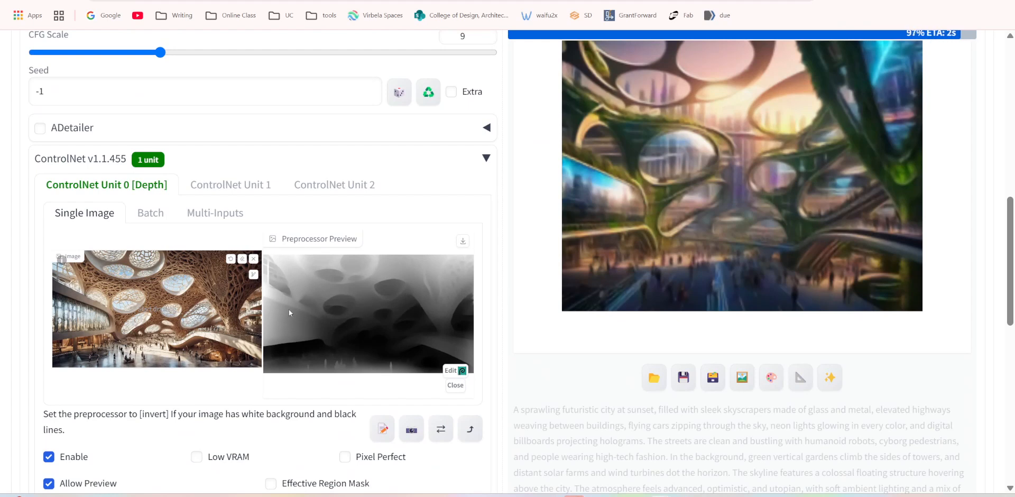
scroll(338, 300, "up", 10)
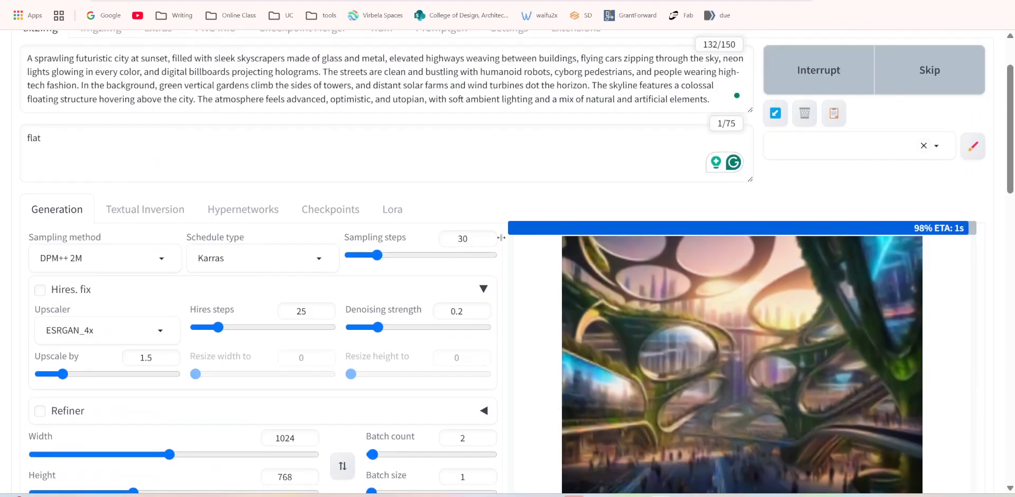
Compare the finished Depth images with the reference image and depth map, viewing them at full size.
scroll(532, 263, "down", 10)
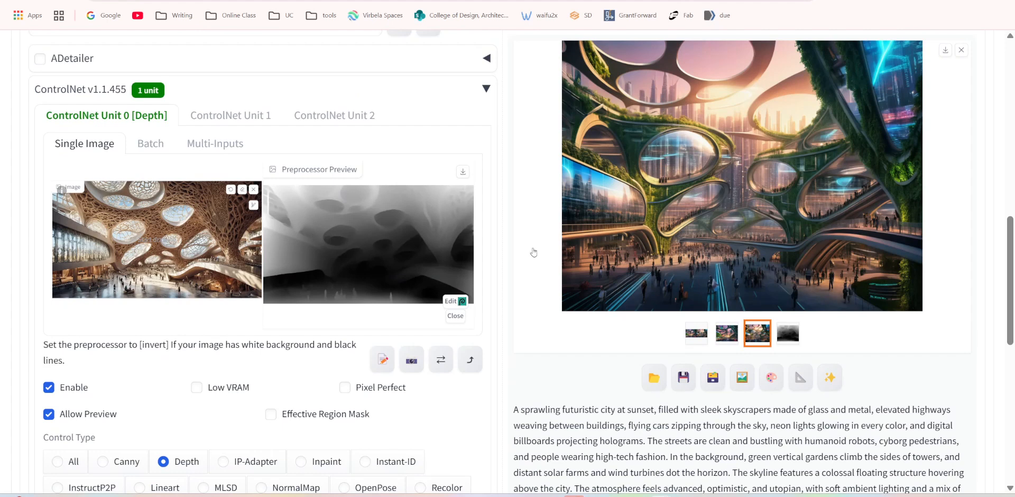
scroll(716, 203, "up", 1)
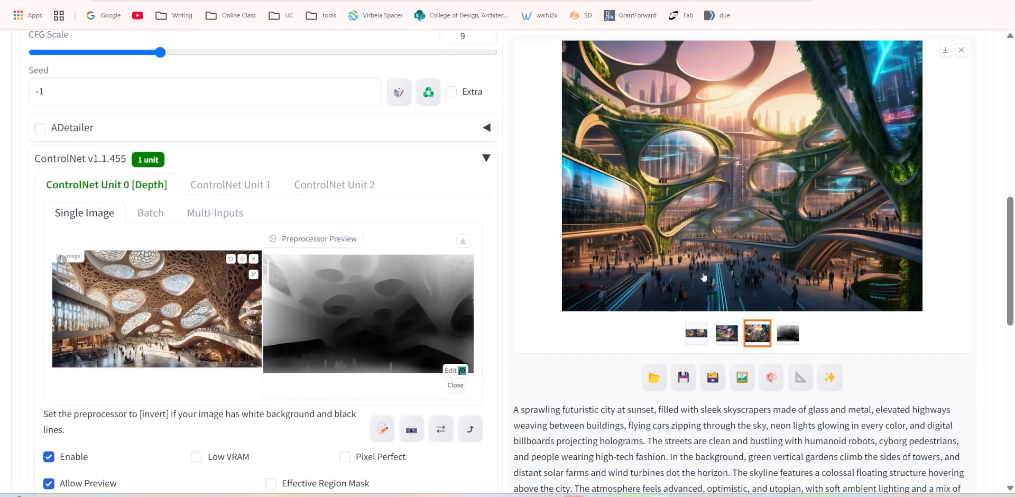
scroll(714, 243, "up", 2)
scroll(717, 240, "down", 2)
scroll(872, 259, "up", 3)
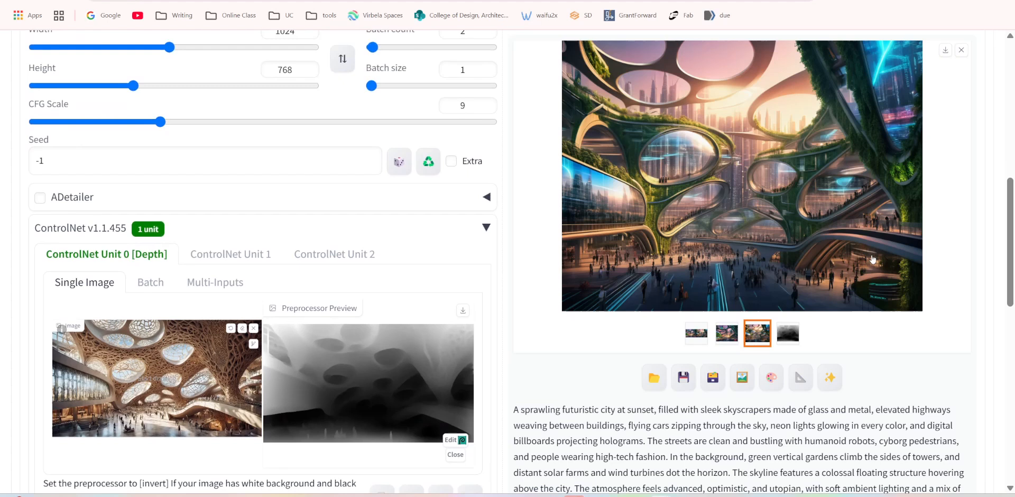
scroll(854, 237, "up", 7)
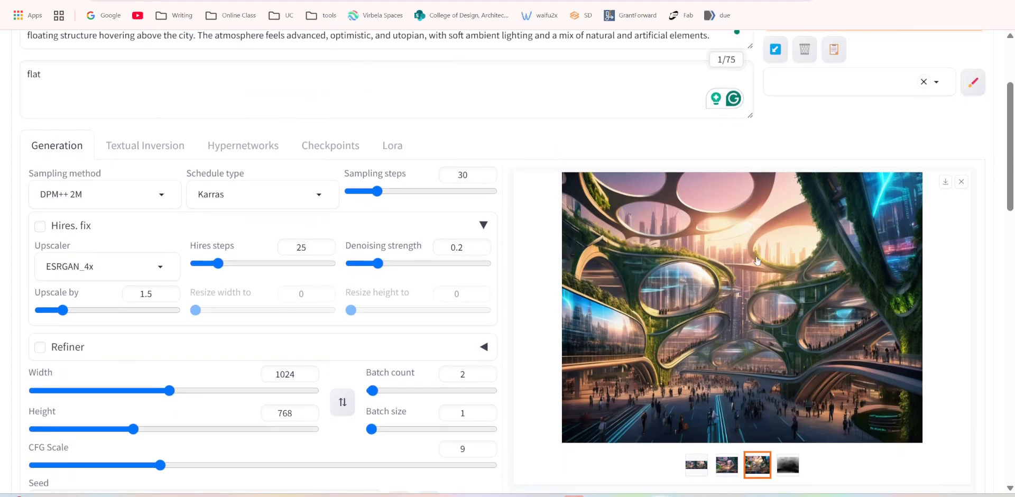
scroll(640, 184, "down", 4)
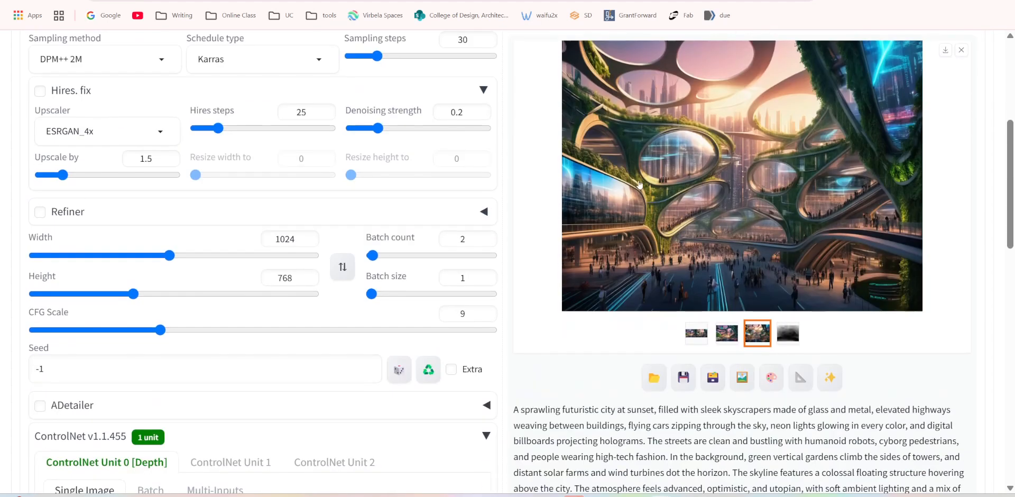
left_click(733, 180)
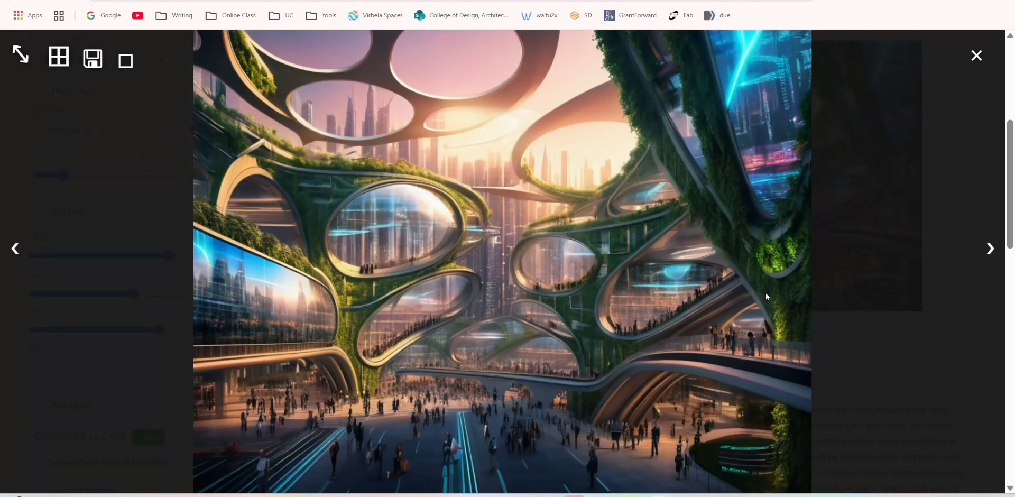
left_click(988, 248)
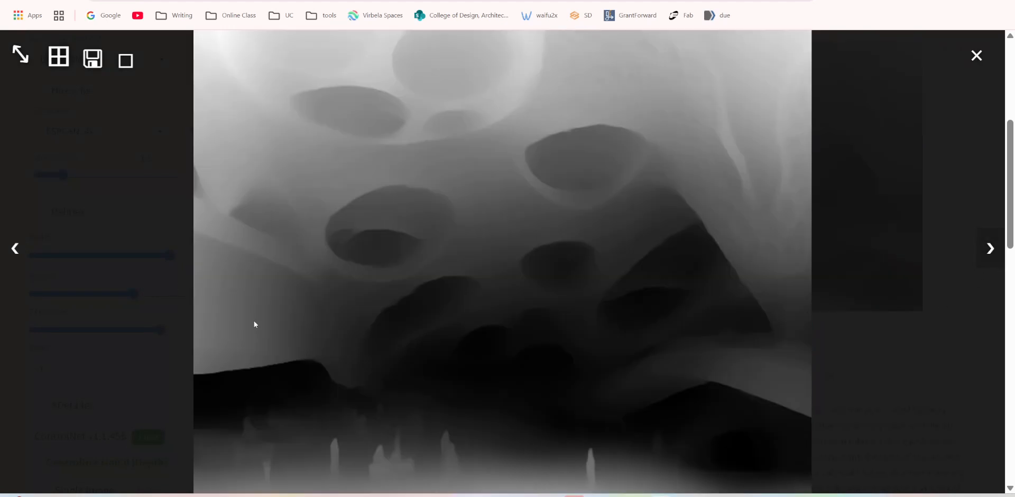
left_click(13, 248)
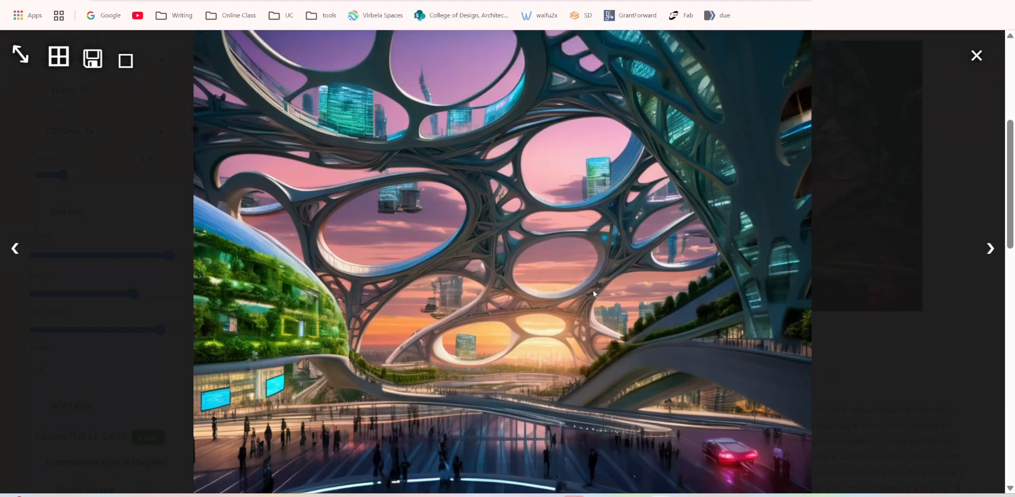
Save the first Depth-generated image, with the green dome and pink sunset sky, and close the full-size viewer.
right_click(511, 183)
left_click(591, 223)
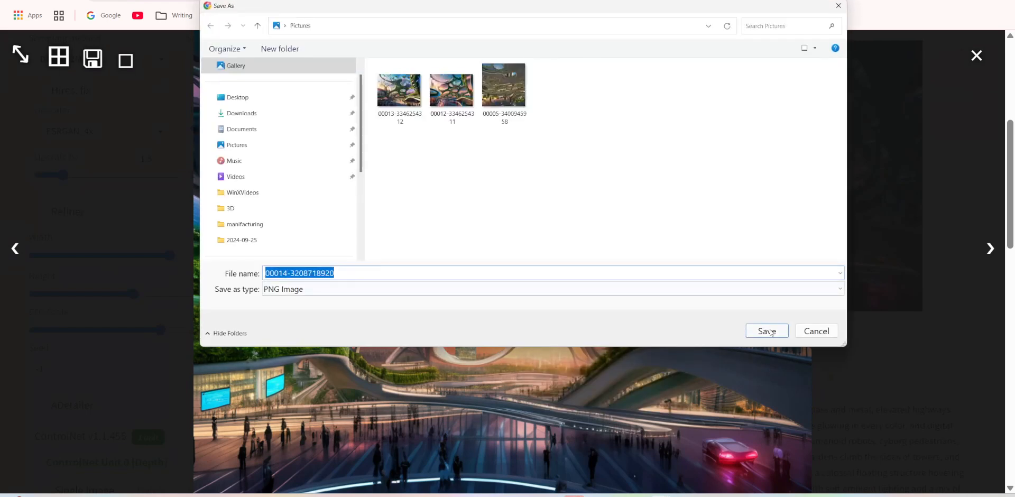
left_click(767, 330)
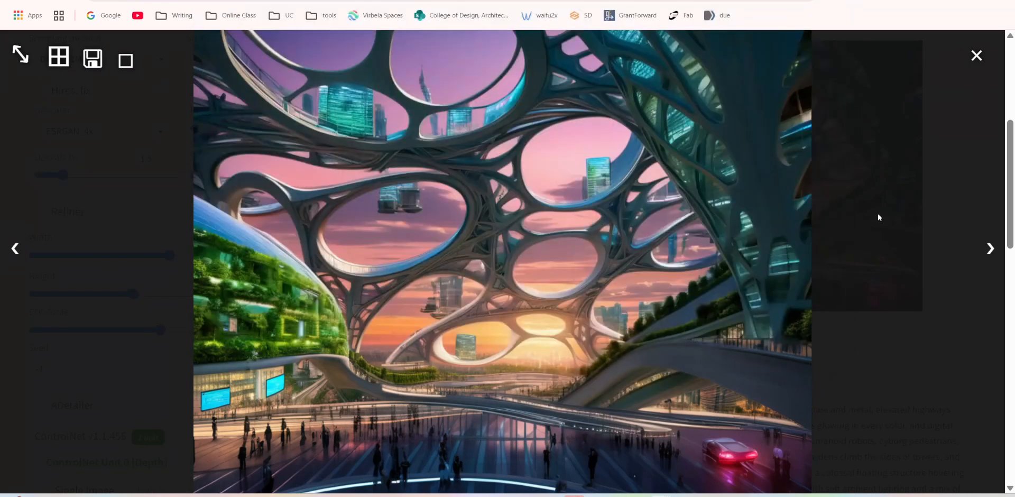
left_click(976, 55)
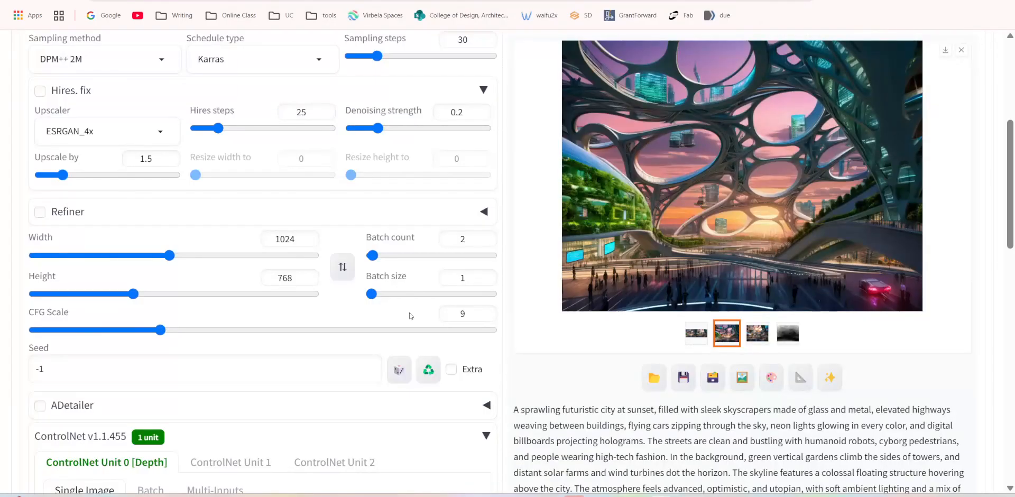
Set the Depth unit's control mode to "ControlNet is more important".
scroll(489, 309, "down", 10)
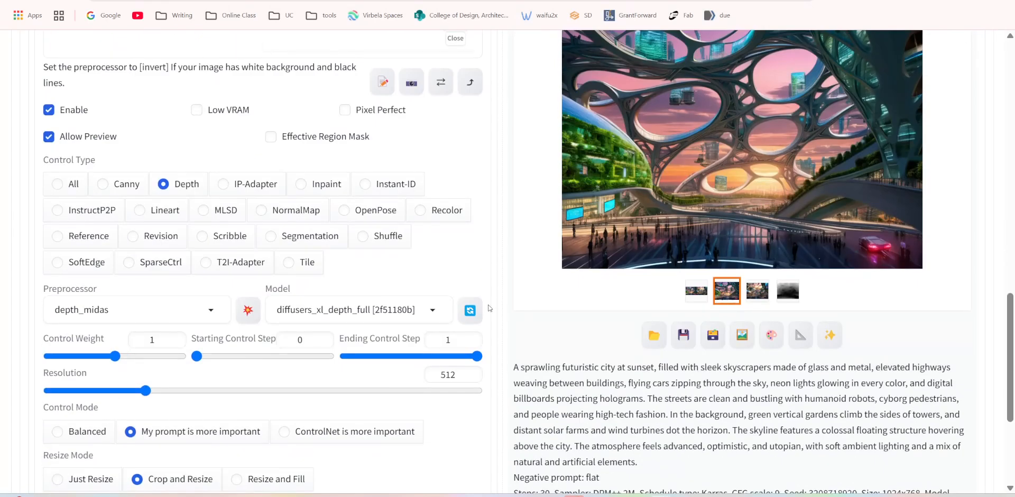
scroll(489, 308, "down", 3)
left_click(285, 294)
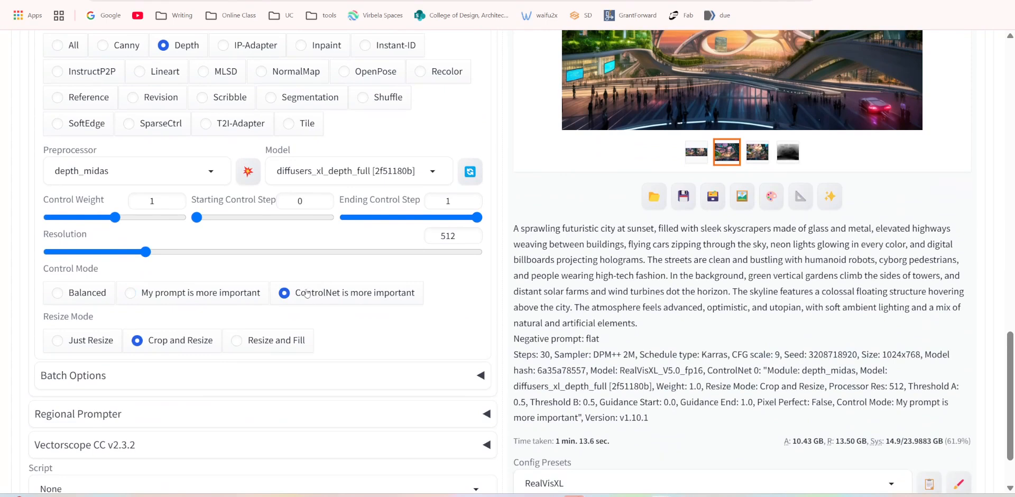
scroll(373, 294, "up", 8)
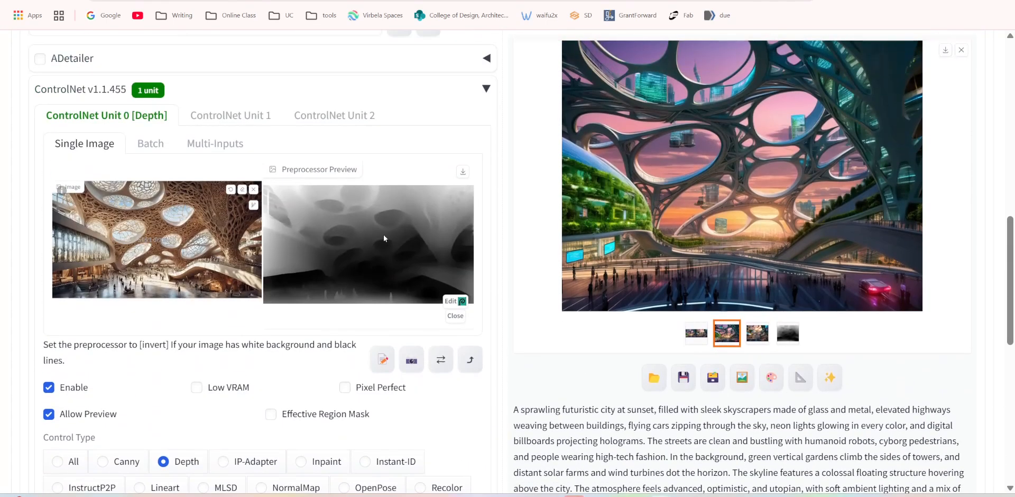
scroll(366, 355, "down", 8)
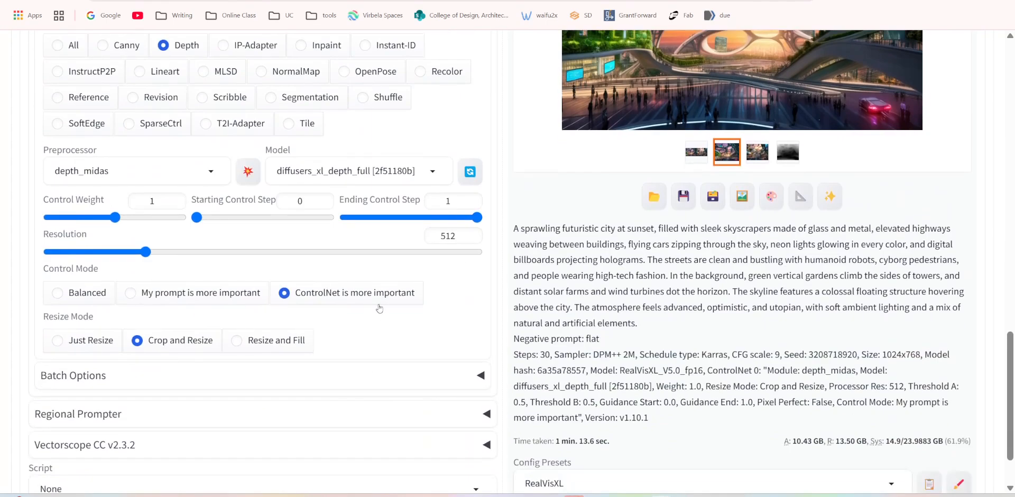
scroll(515, 300, "up", 12)
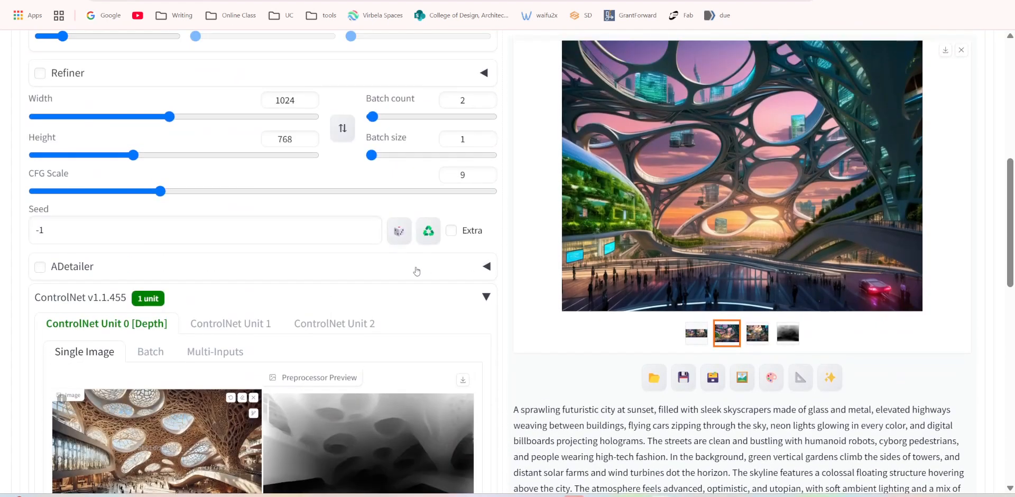
Check the CFG Scale and Depth unit settings, and generate a new batch of futuristic city images.
scroll(416, 265, "up", 3)
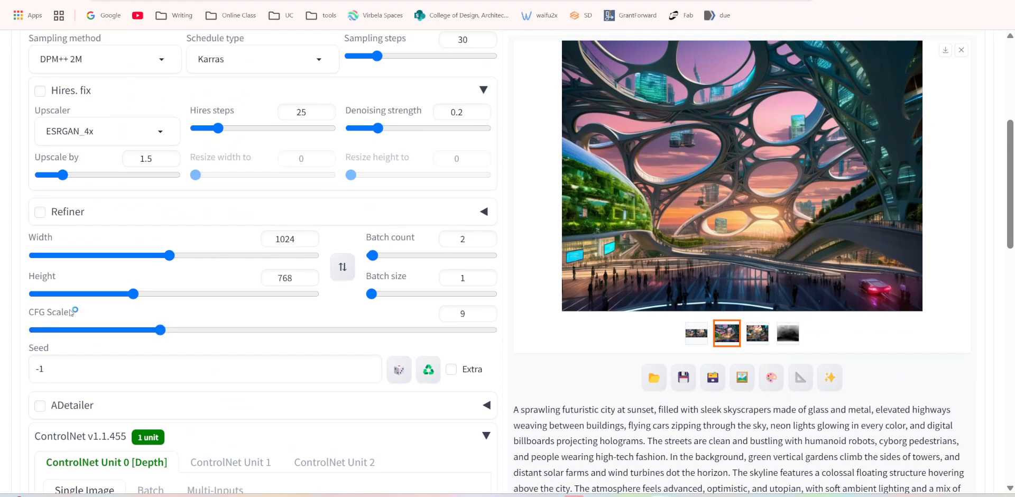
left_click_drag(474, 320, 440, 316)
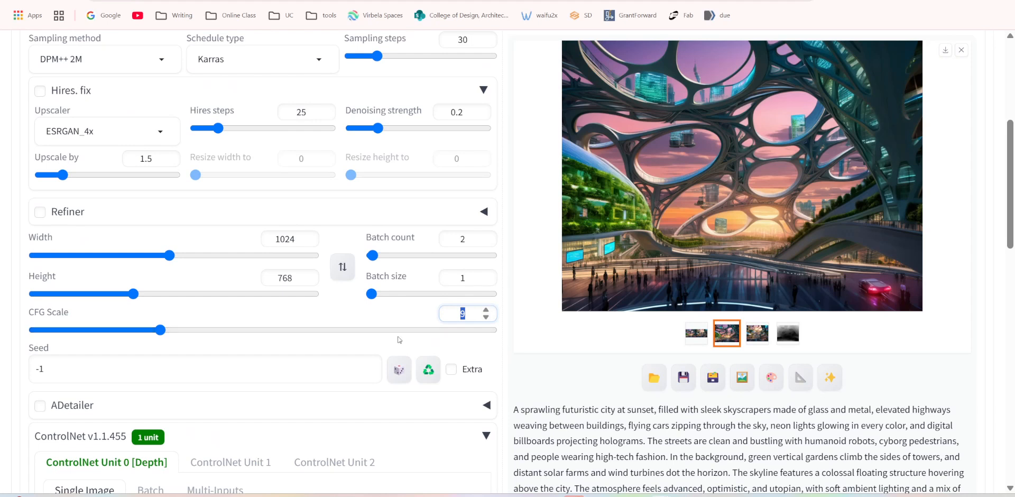
scroll(325, 77, "up", 3)
scroll(326, 76, "down", 15)
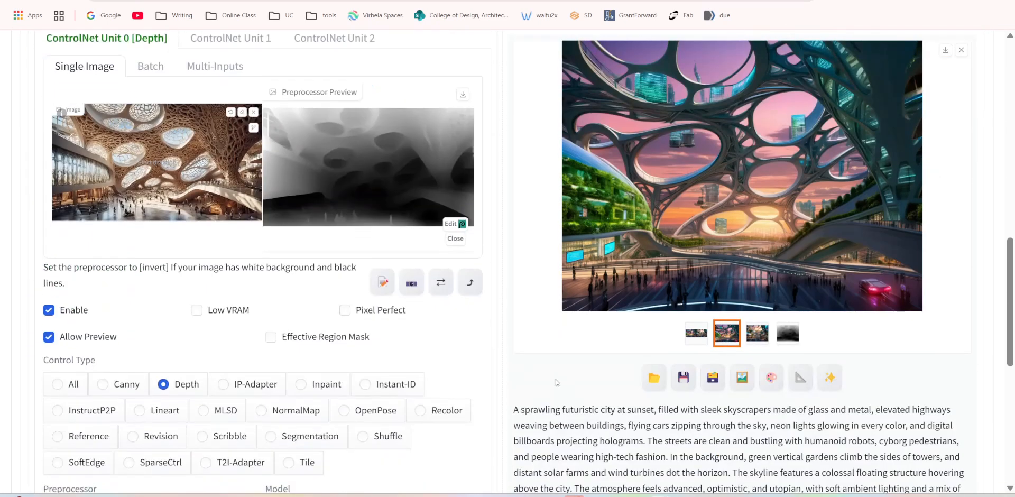
scroll(374, 412, "down", 1)
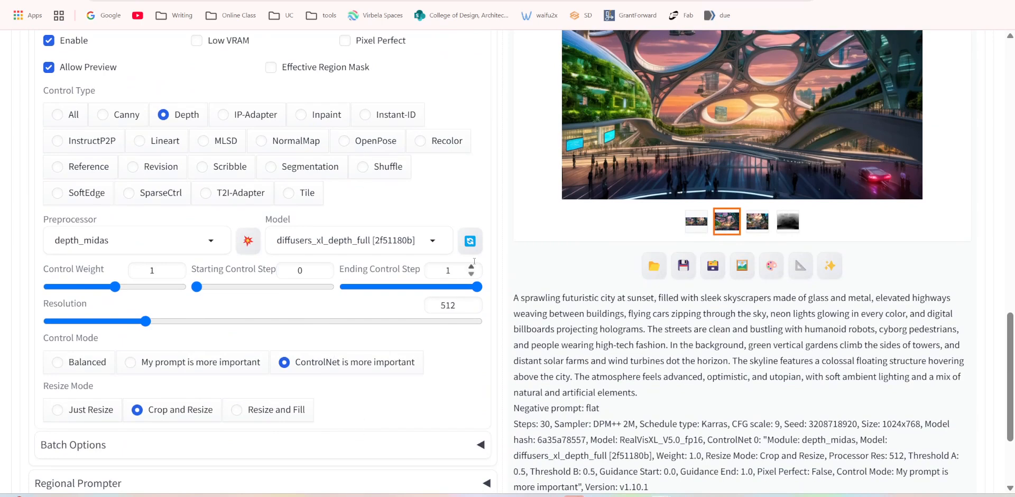
scroll(474, 261, "up", 12)
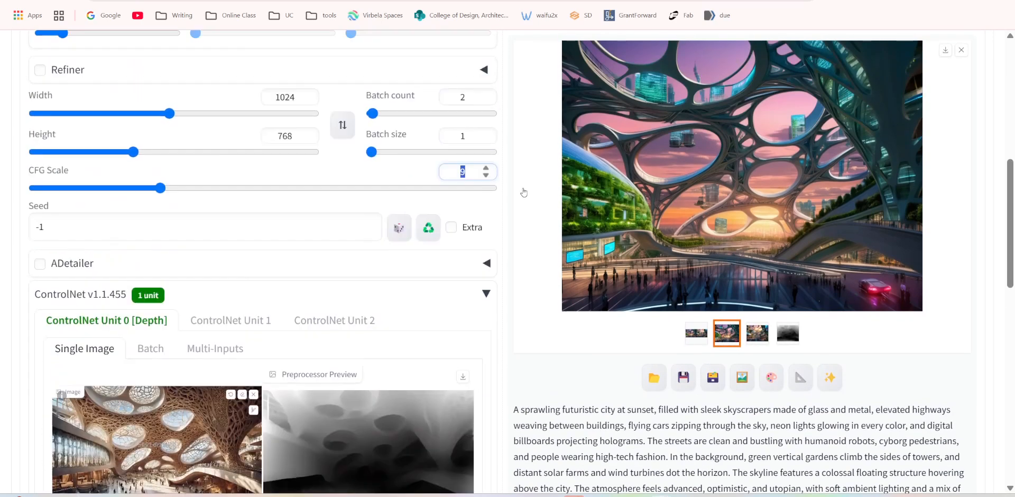
scroll(523, 192, "up", 8)
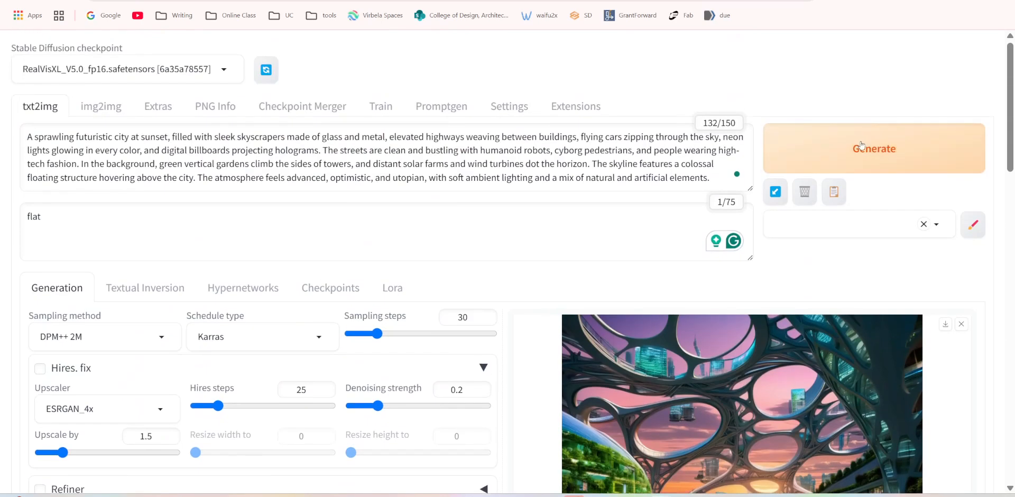
left_click(861, 145)
scroll(489, 286, "down", 5)
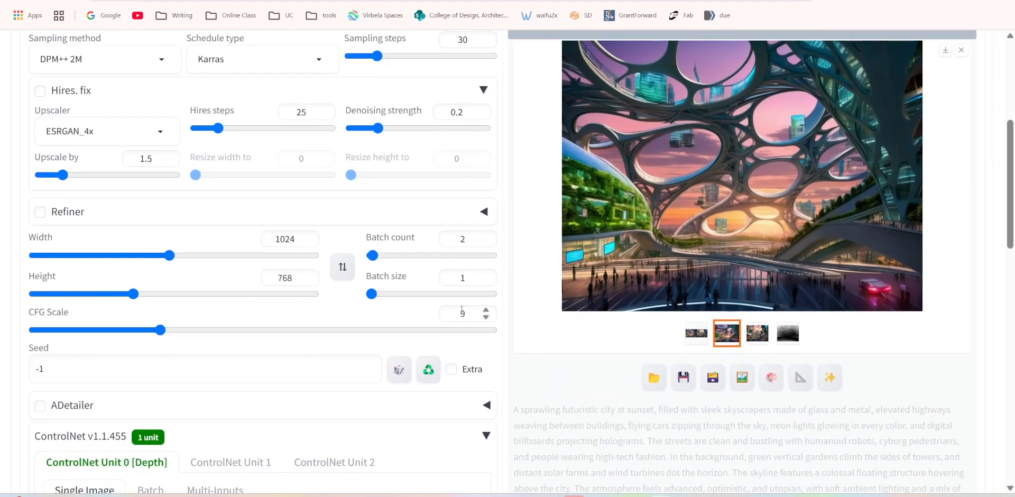
scroll(474, 320, "down", 8)
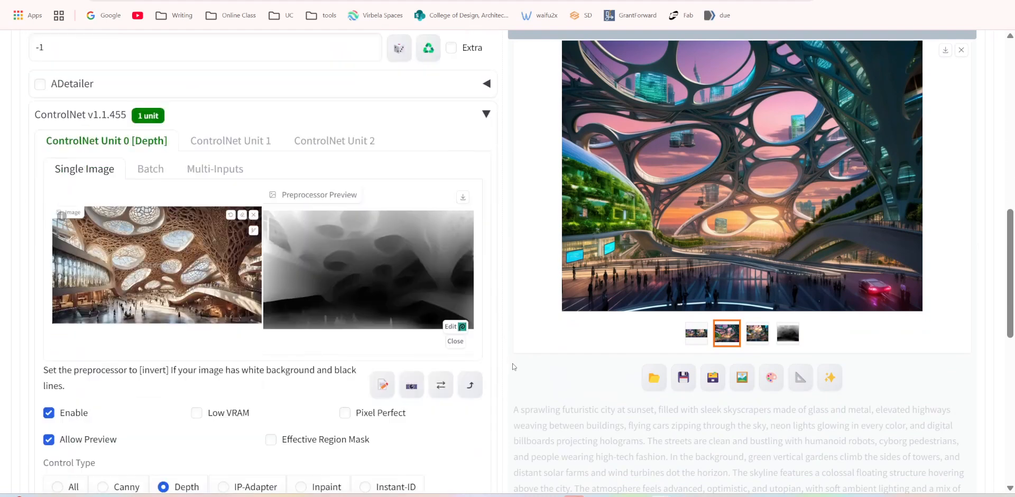
Review the Depth unit's control settings, the image size and the CFG Scale while the batch generates.
scroll(372, 376, "down", 4)
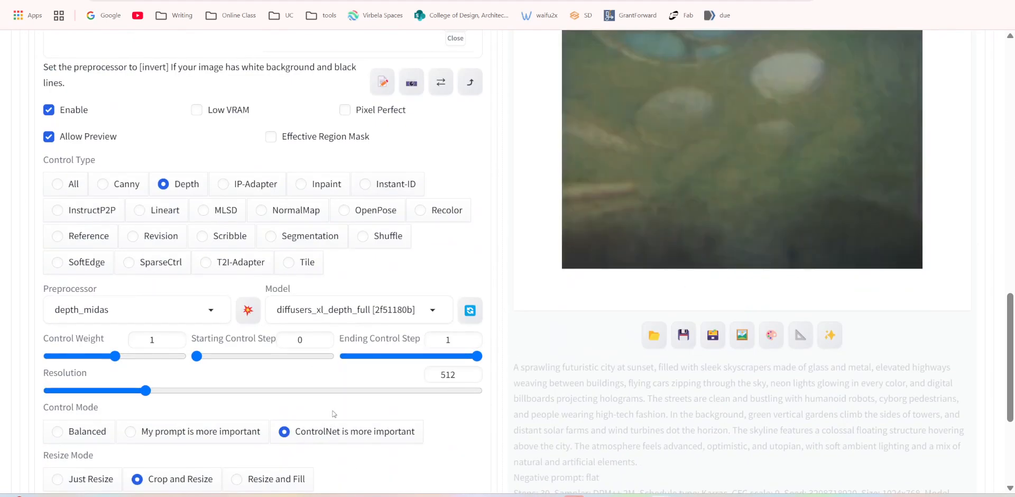
scroll(847, 268, "up", 5)
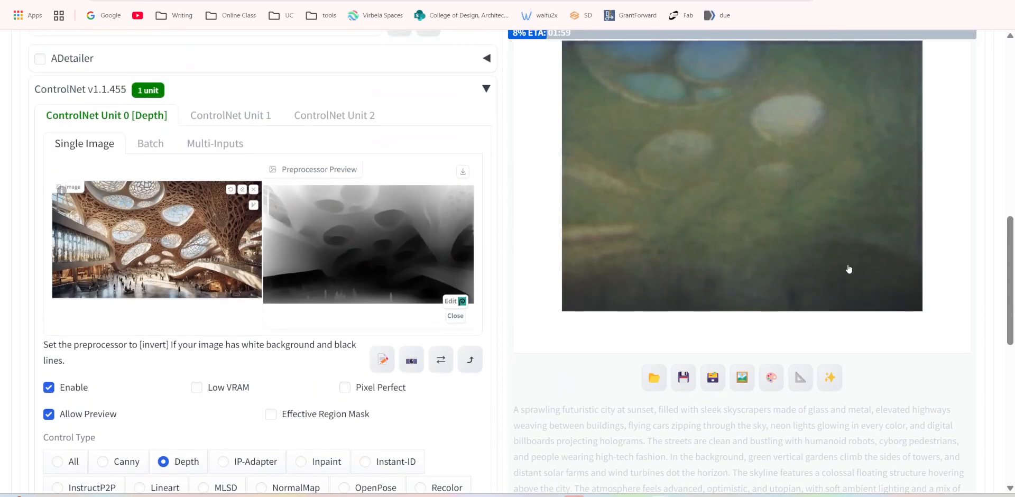
scroll(376, 278, "up", 3)
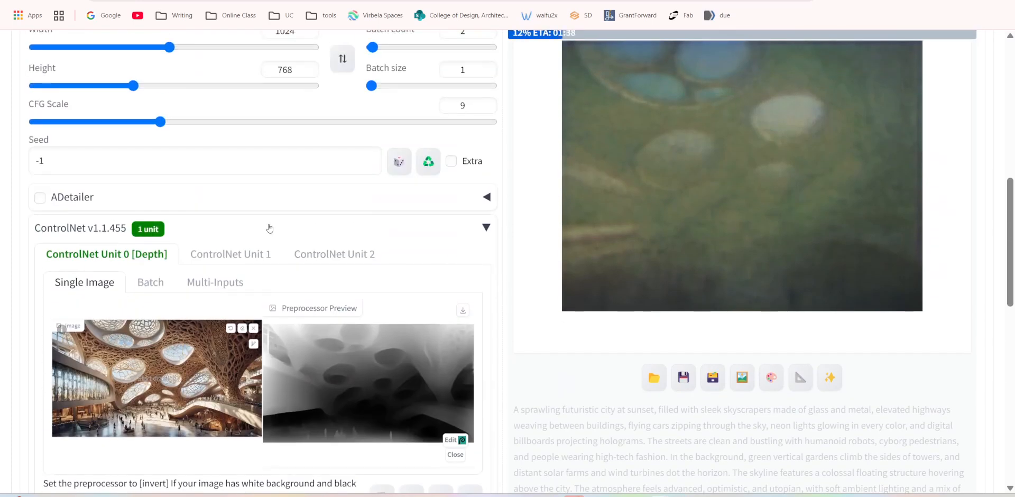
scroll(782, 290, "up", 3)
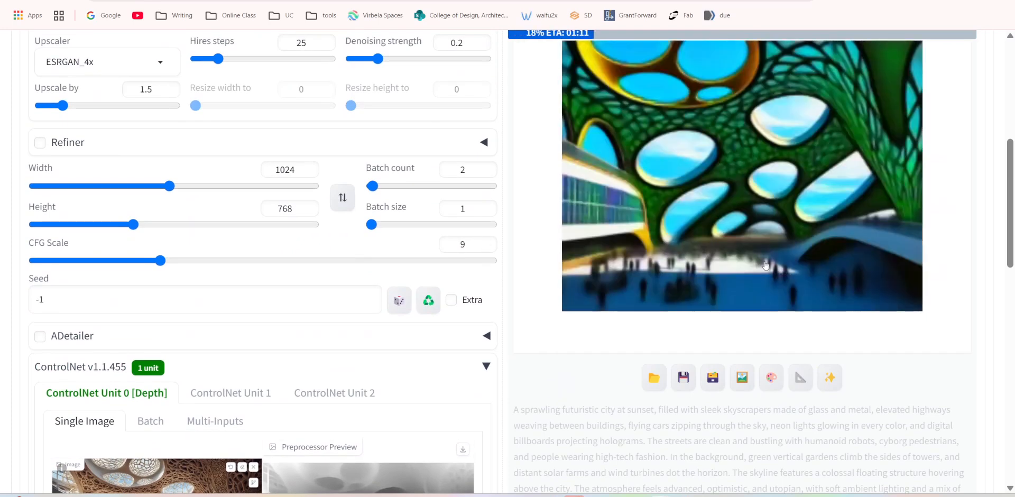
scroll(765, 265, "up", 1)
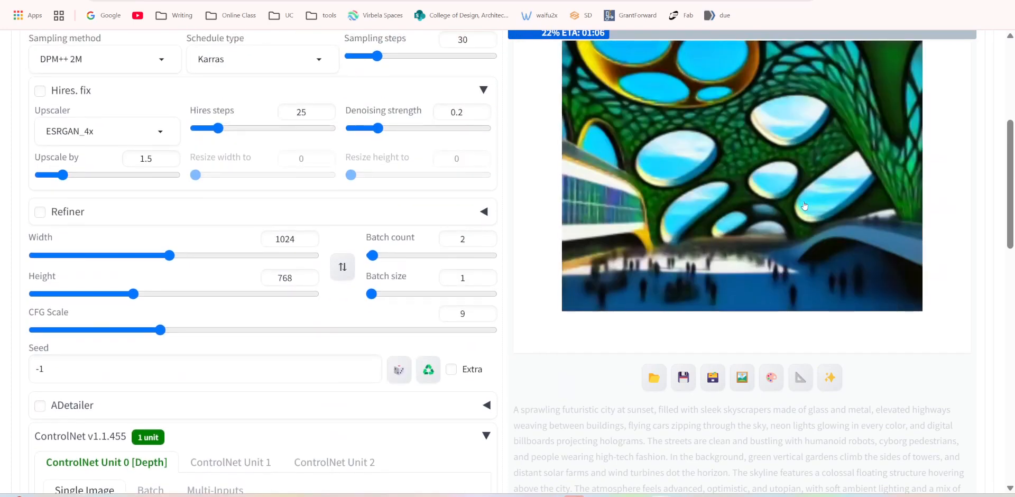
scroll(787, 233, "down", 2)
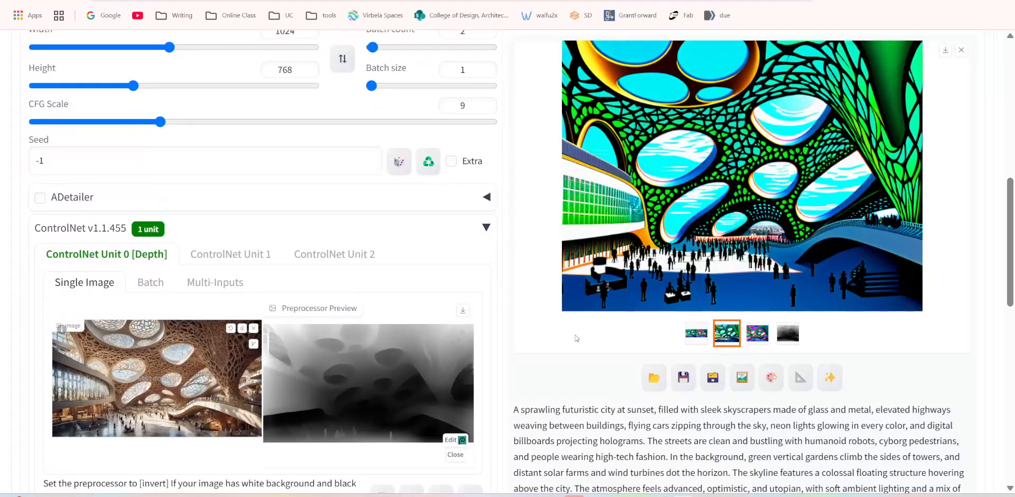
scroll(628, 315, "up", 2)
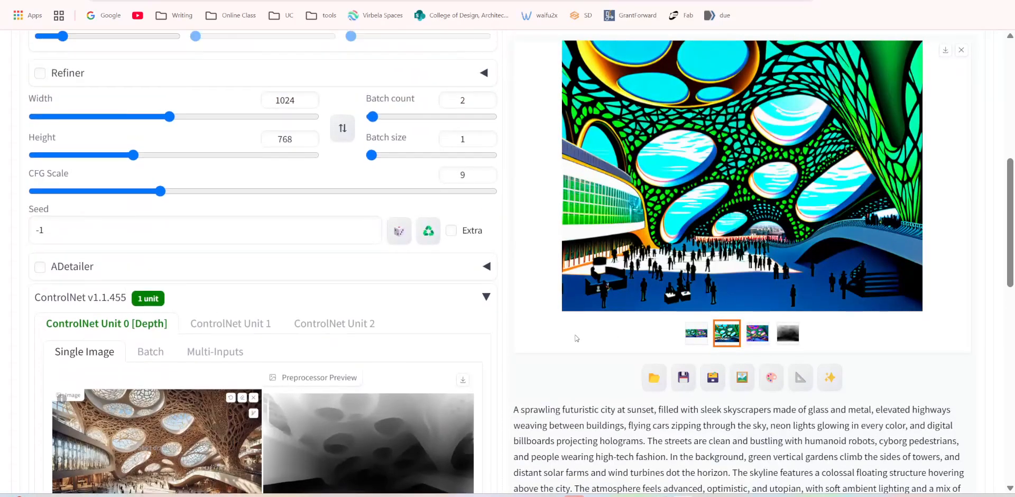
Compare the new batch's grid and first green-and-cyan image with the reference image and depth map.
scroll(627, 316, "down", 3)
scroll(755, 167, "up", 3)
scroll(755, 167, "down", 2)
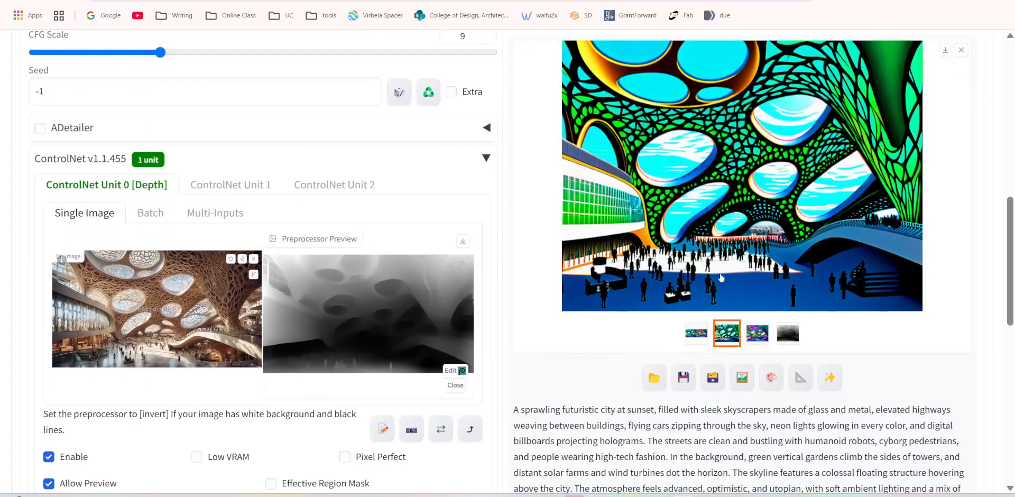
left_click(608, 165)
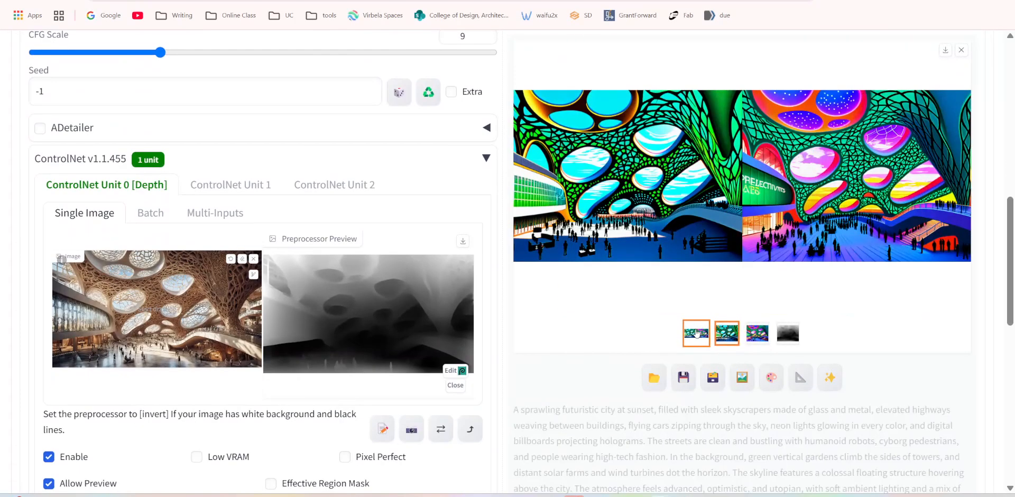
left_click(727, 333)
scroll(707, 212, "up", 1)
scroll(707, 212, "up", 2)
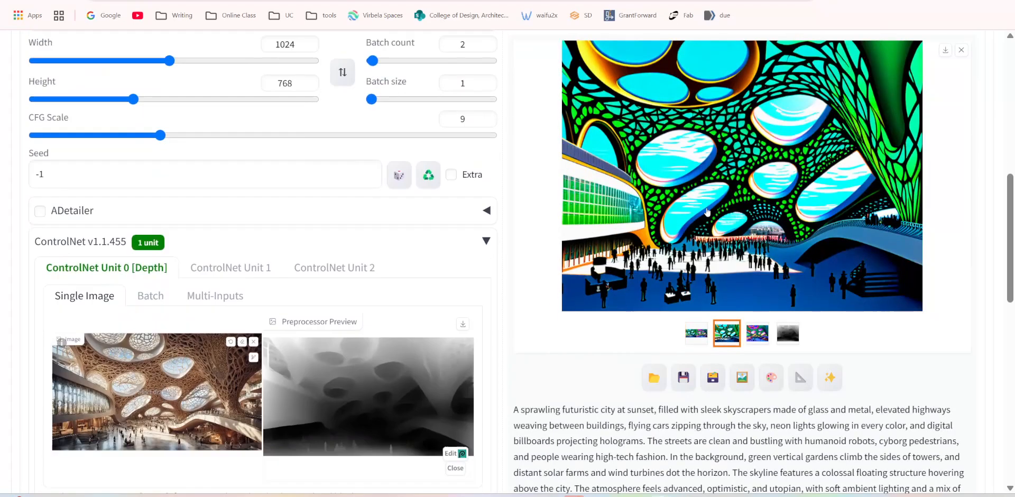
scroll(339, 290, "down", 3)
scroll(430, 258, "up", 4)
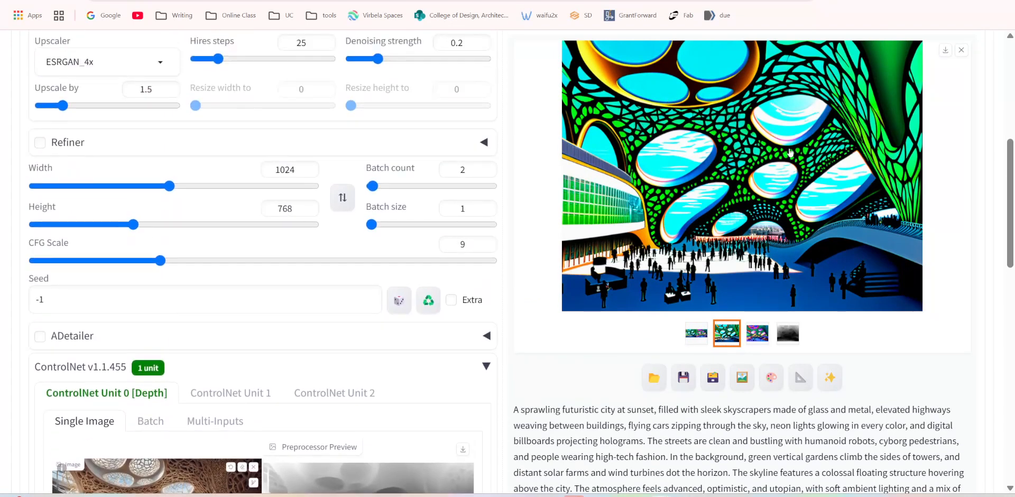
Switch between the two generated images to compare them, and inspect the second one at full size.
left_click(757, 333)
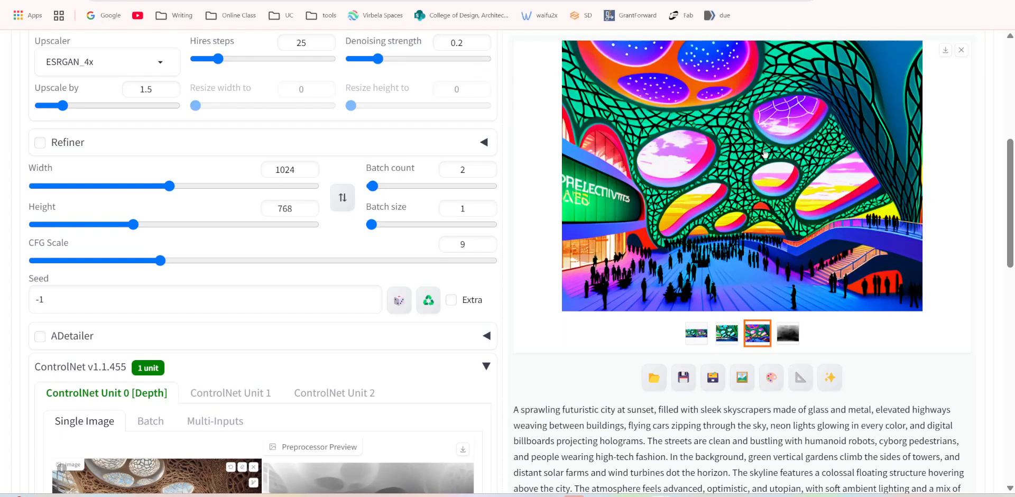
left_click(733, 337)
left_click(755, 335)
left_click(727, 334)
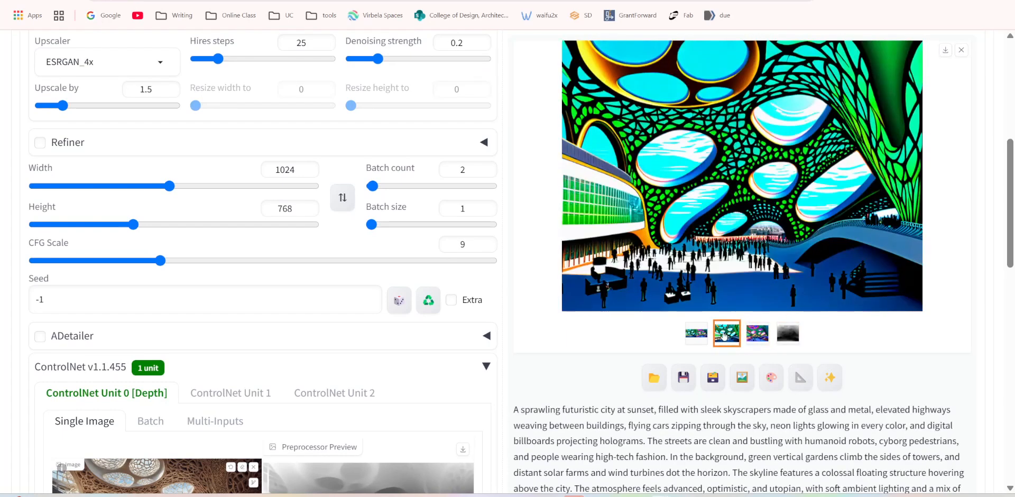
left_click(753, 337)
scroll(740, 245, "up", 2)
scroll(740, 245, "down", 2)
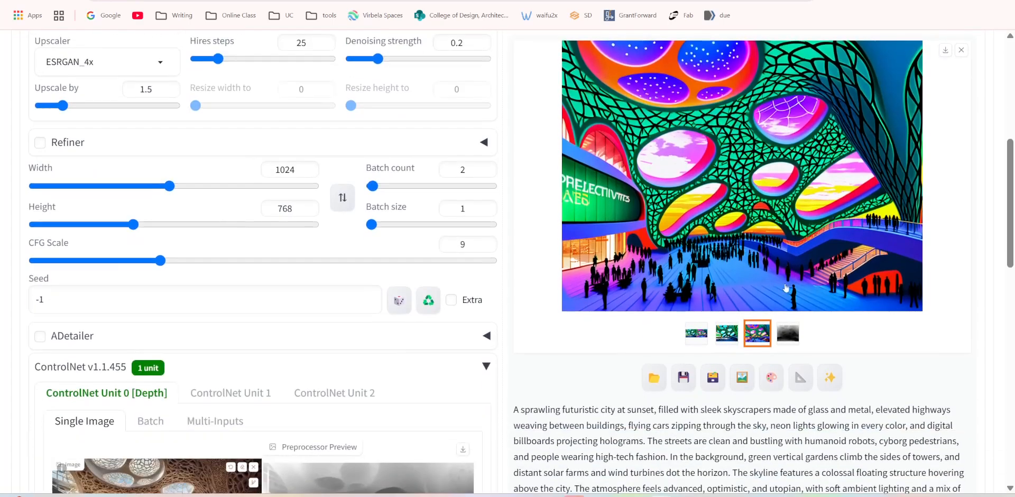
left_click(740, 245)
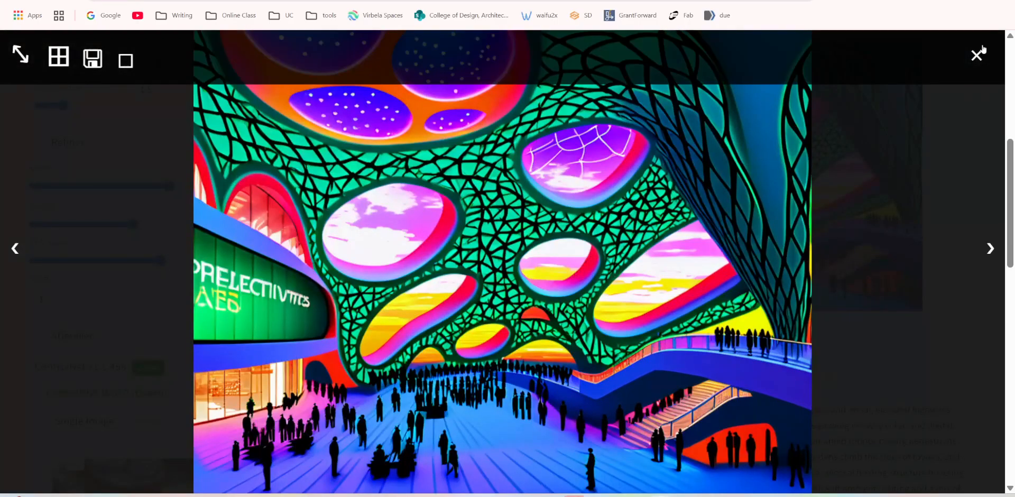
left_click(489, 322)
Set the CFG Scale to 6 and generate a new batch of futuristic city images.
left_click_drag(459, 245, 372, 242)
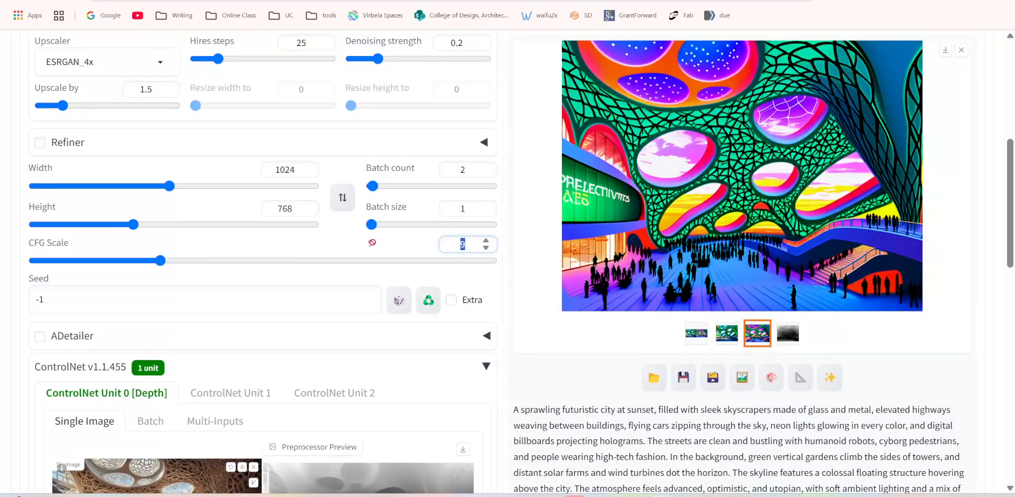
type("6")
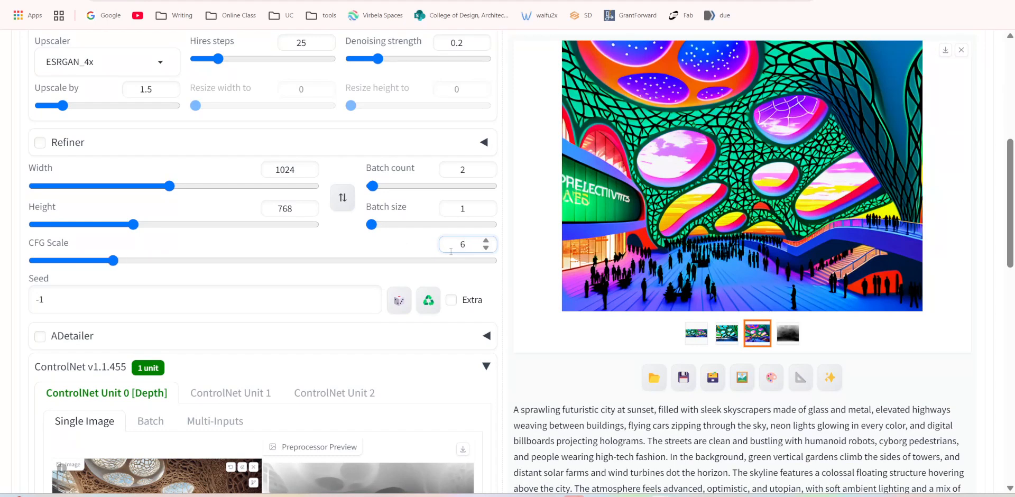
scroll(541, 335, "down", 3)
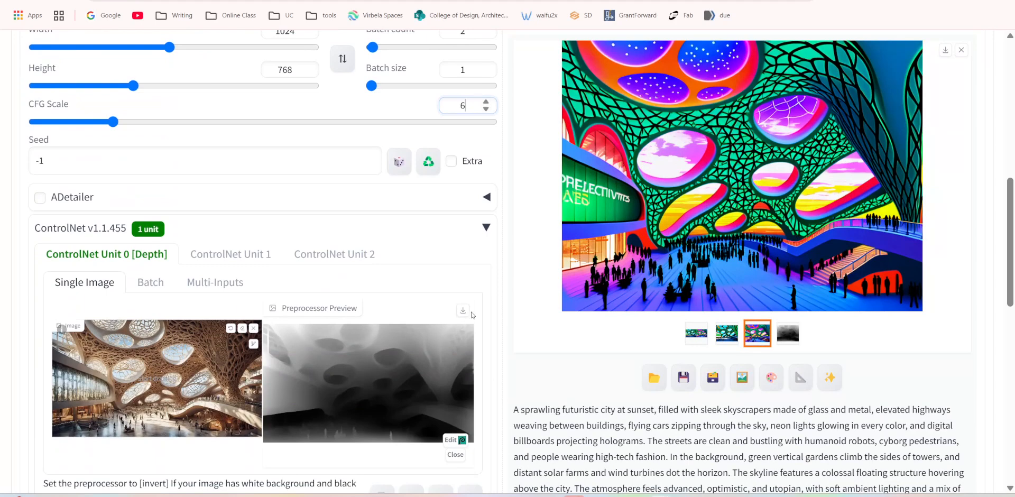
scroll(494, 308, "up", 6)
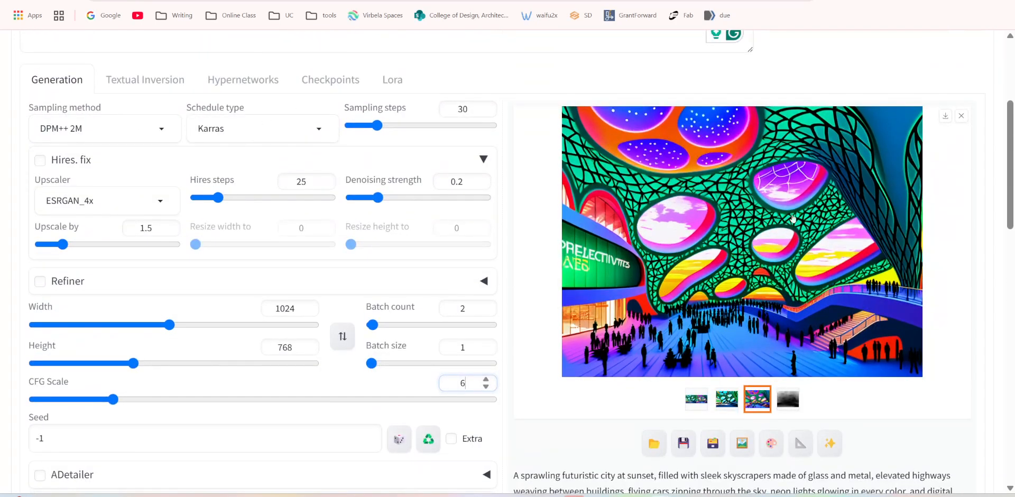
scroll(765, 179, "up", 2)
left_click(878, 163)
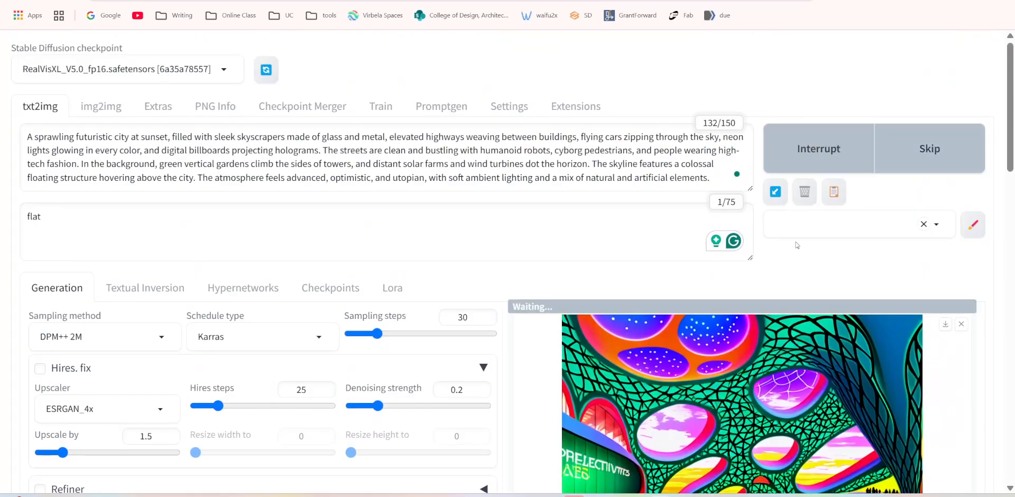
Compare both images generated at CFG Scale 6 with the reference image, viewing them at full size.
scroll(667, 322, "down", 2)
scroll(667, 321, "down", 2)
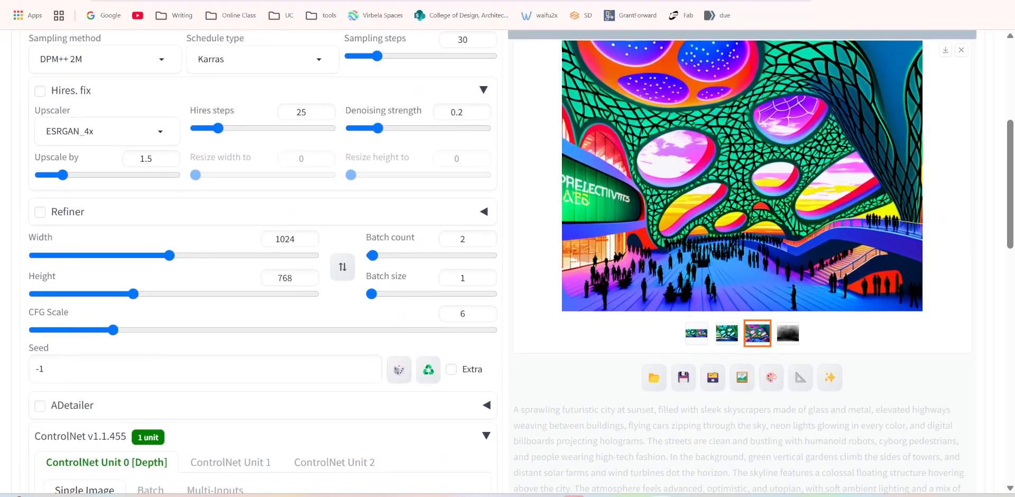
scroll(713, 202, "down", 7)
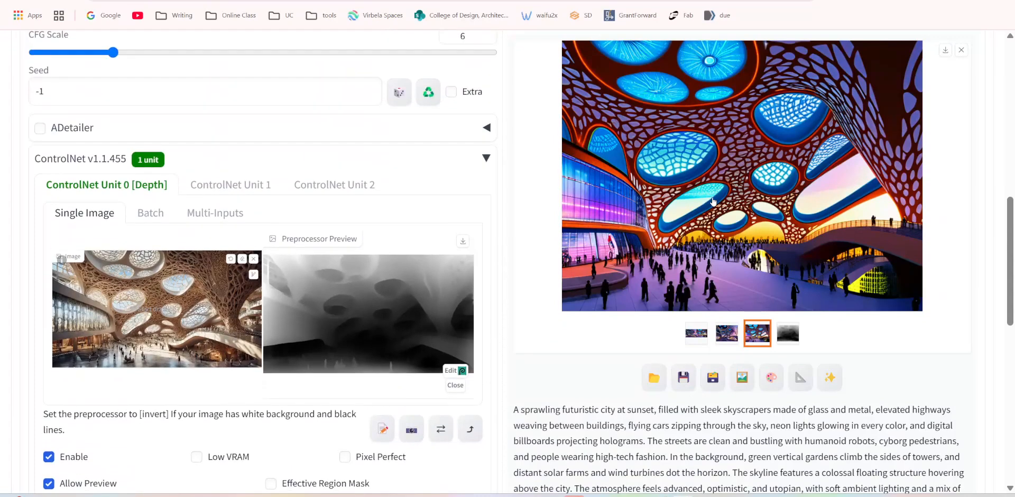
left_click(727, 341)
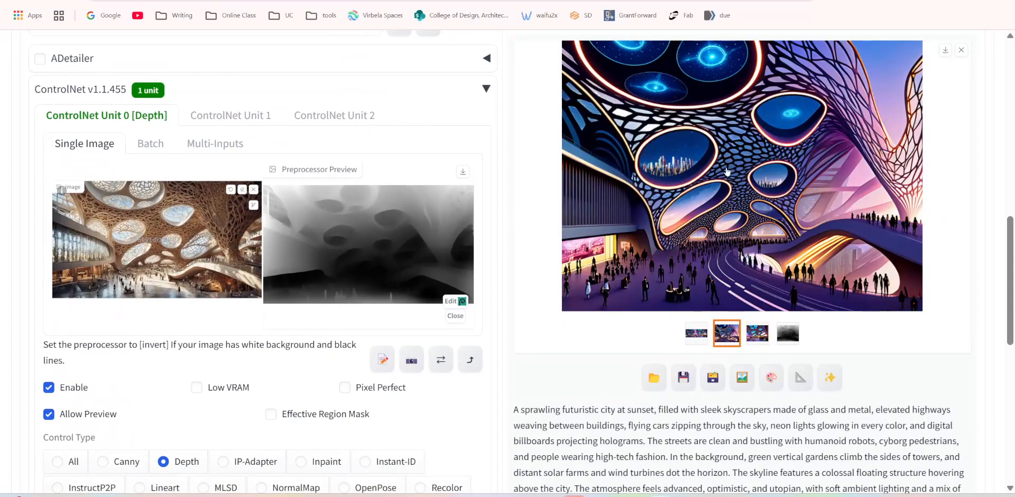
left_click(785, 233)
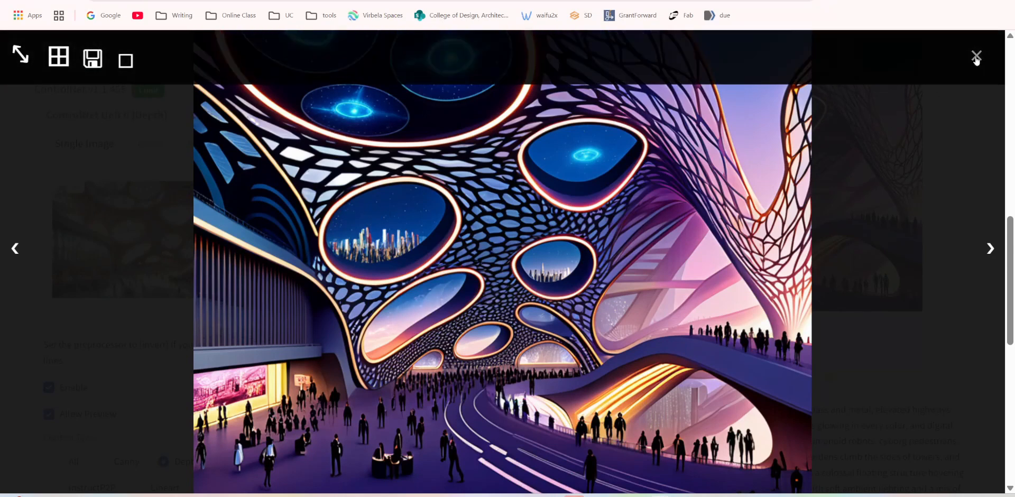
left_click(990, 248)
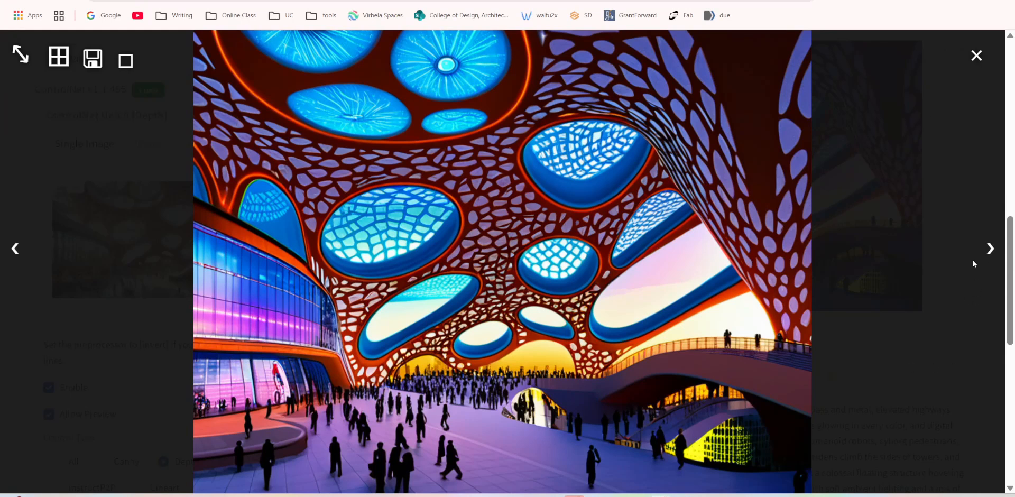
left_click(15, 252)
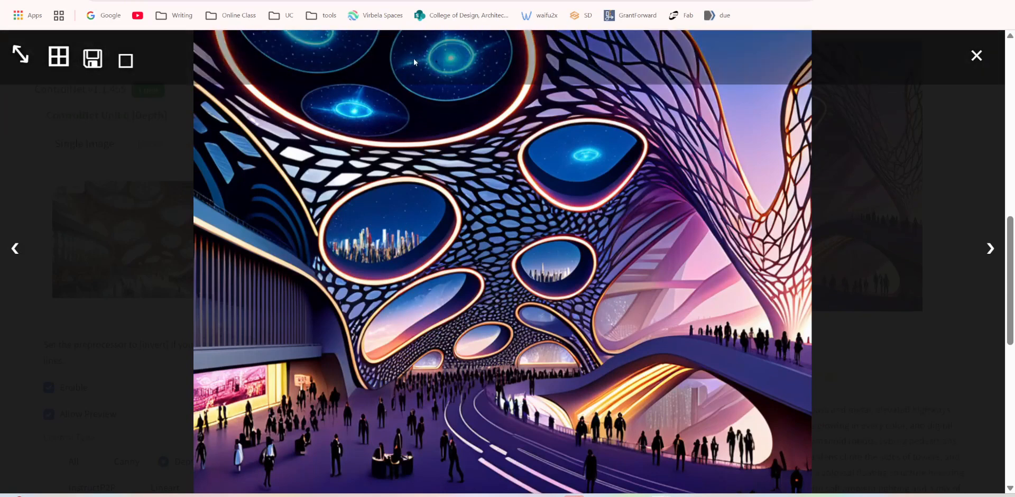
left_click(976, 55)
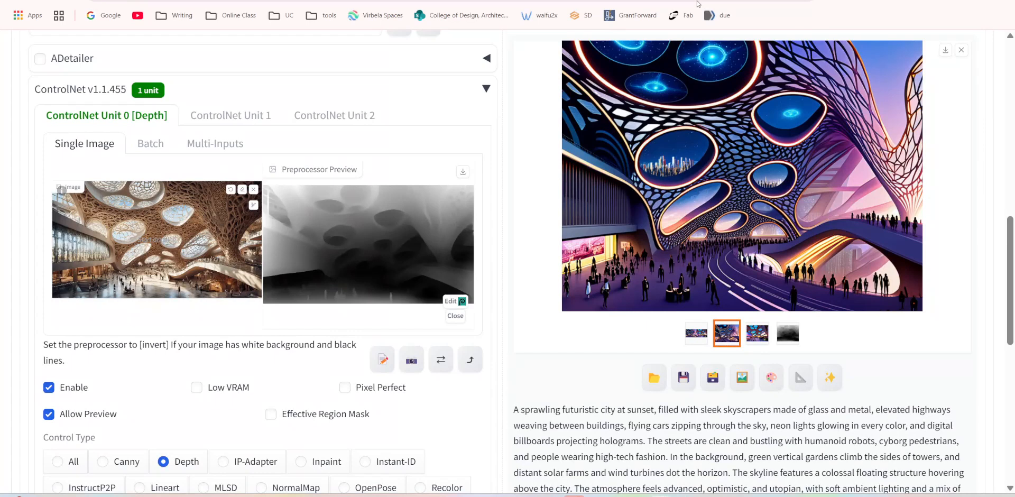
Examine the Depth unit's preprocessor, model, resolution and control mode settings alongside the reference image and depth map.
scroll(603, 254, "down", 5)
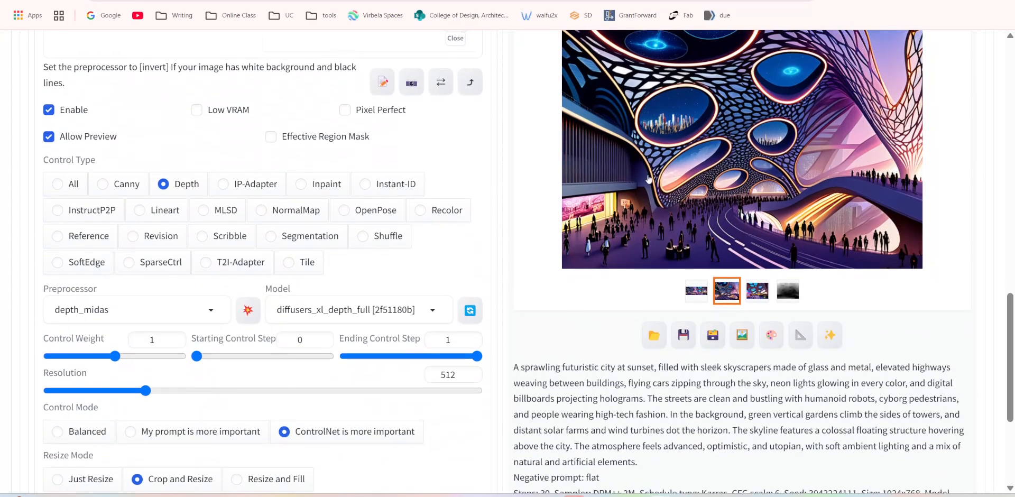
scroll(621, 256, "down", 1)
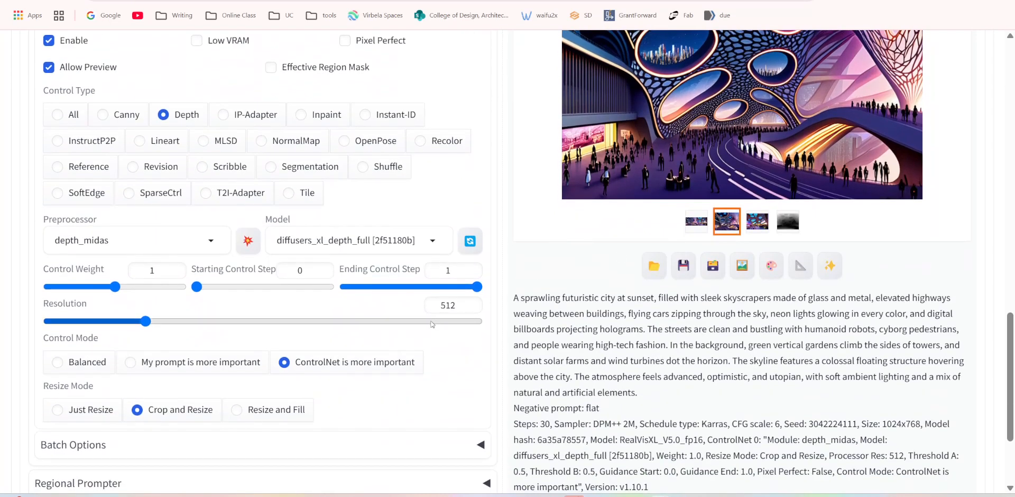
double_click(447, 306)
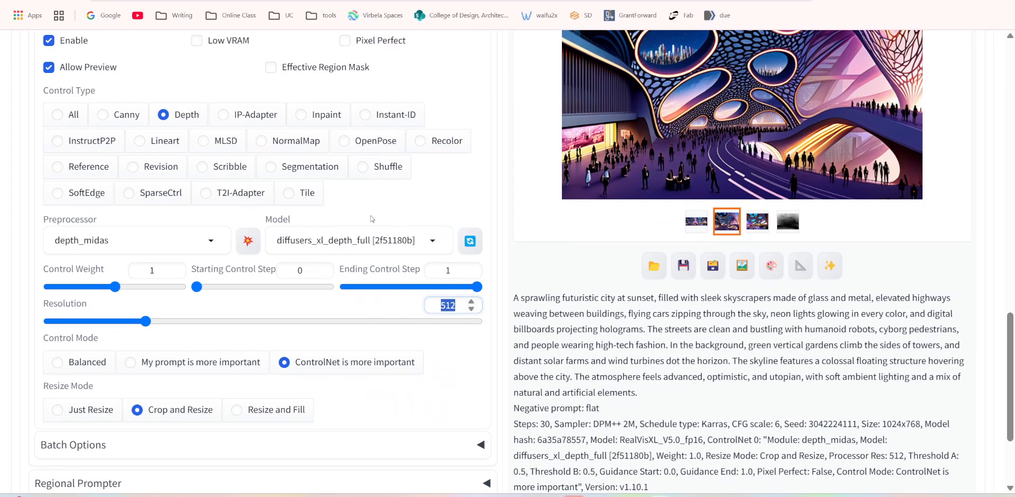
scroll(312, 318, "up", 1)
scroll(327, 285, "down", 4)
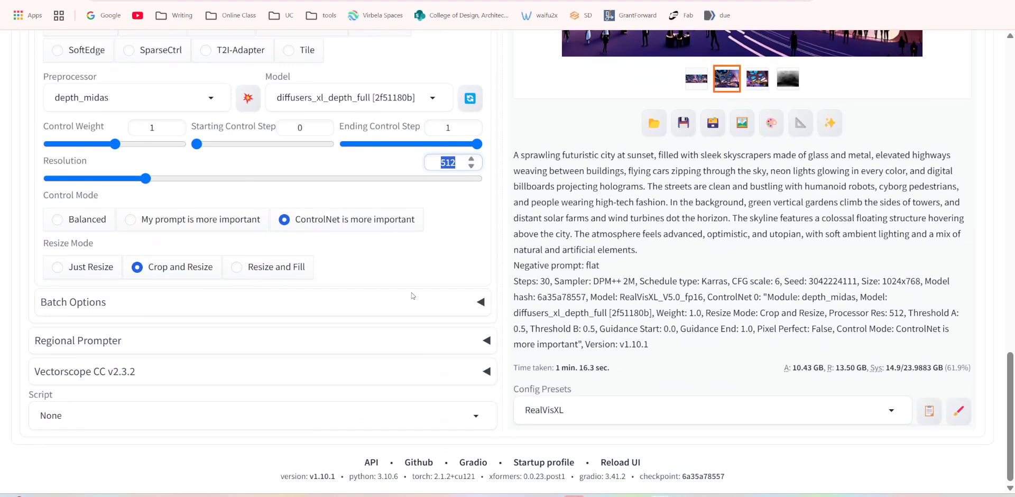
scroll(412, 296, "up", 10)
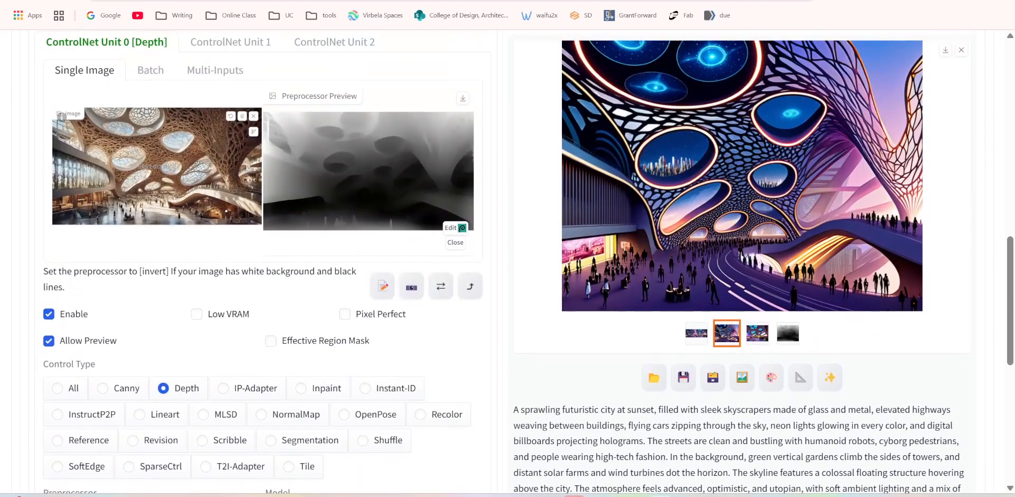
scroll(252, 116, "up", 2)
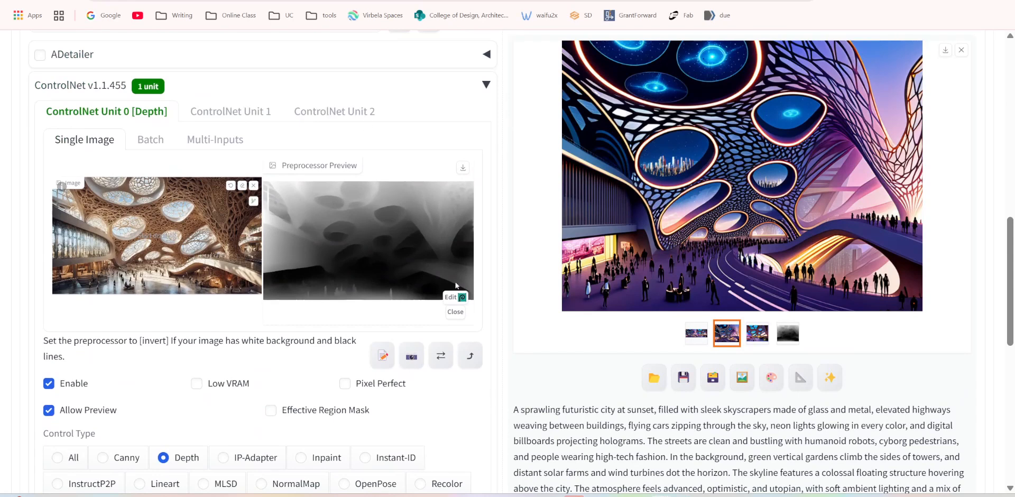
scroll(331, 293, "down", 3)
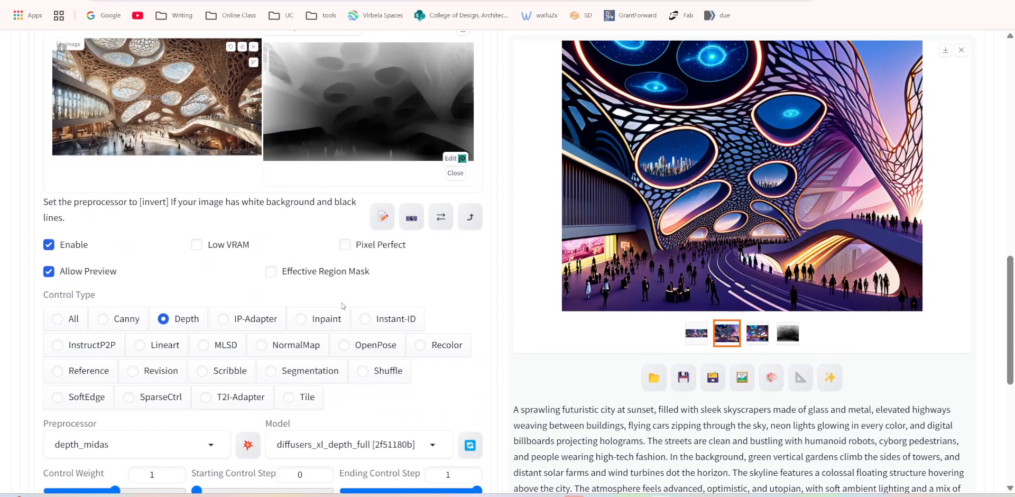
scroll(343, 306, "down", 3)
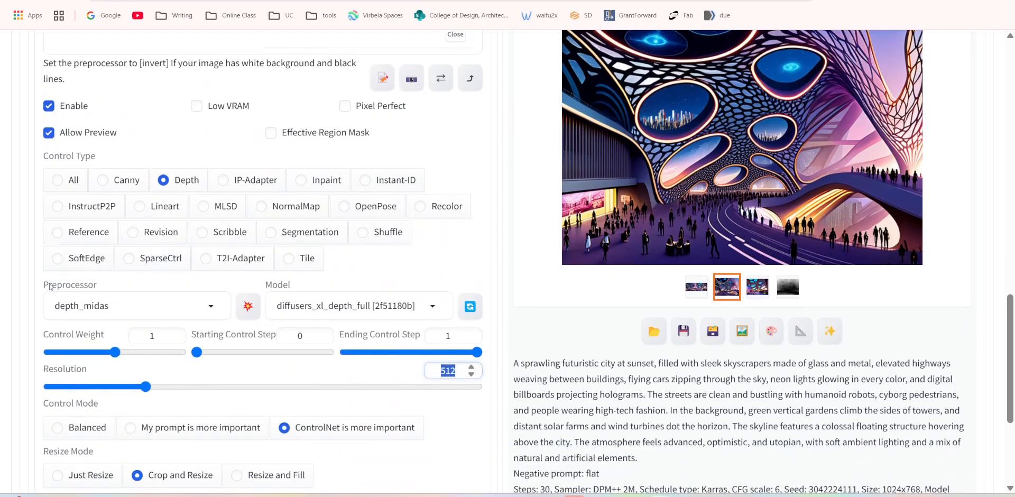
Set the Depth unit's control mode to Balanced and the CFG Scale to 9.
scroll(35, 298, "down", 3)
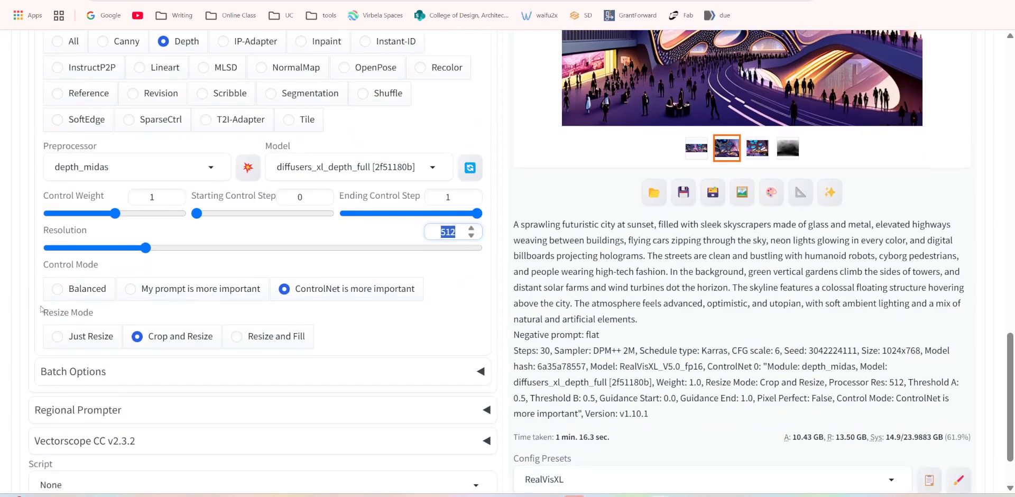
left_click(67, 291)
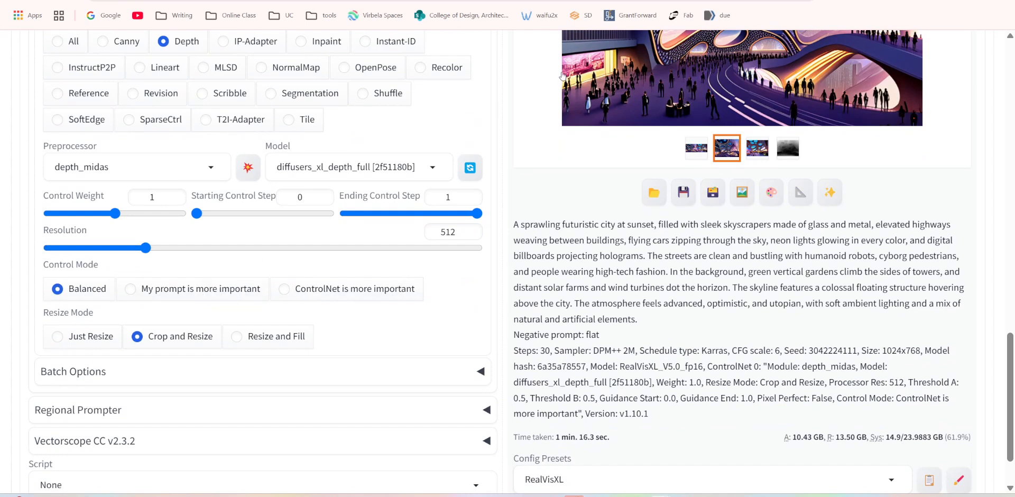
scroll(519, 99, "up", 3)
scroll(512, 101, "up", 9)
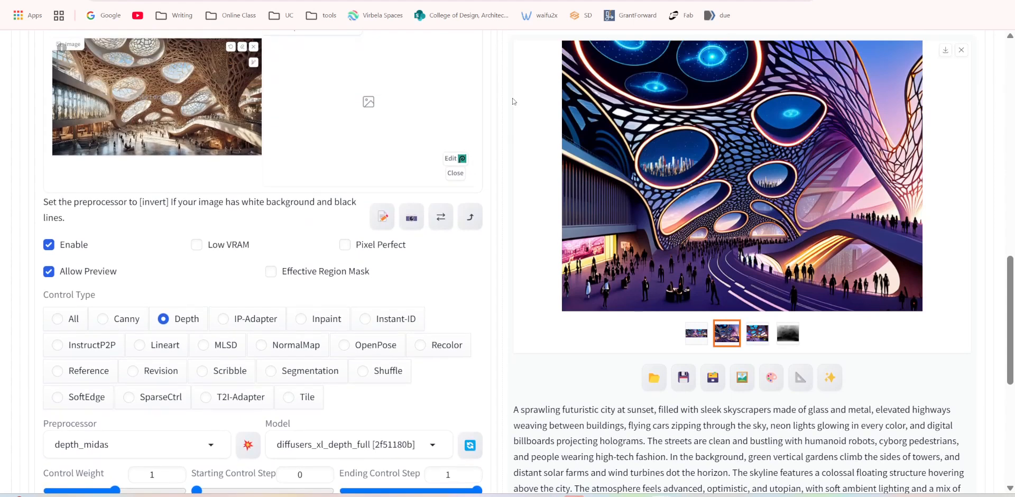
scroll(452, 93, "up", 3)
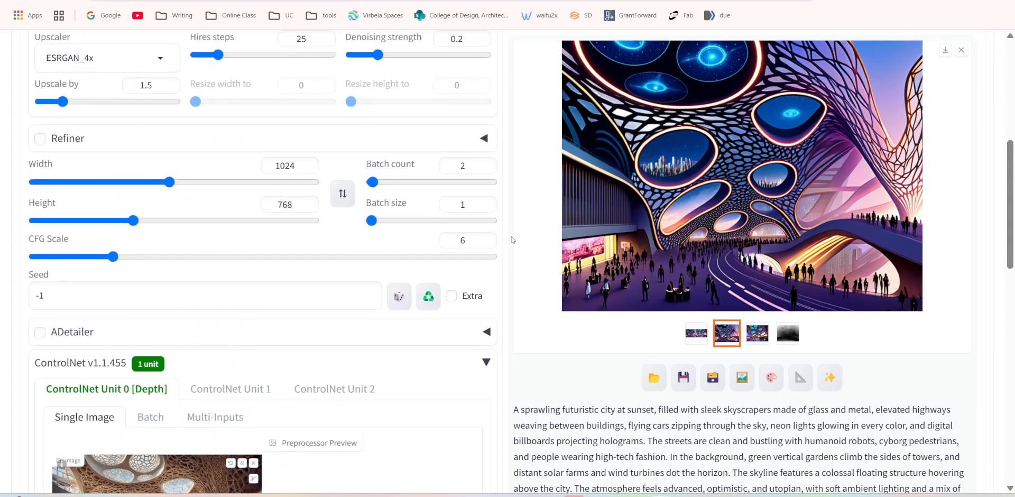
scroll(423, 78, "up", 3)
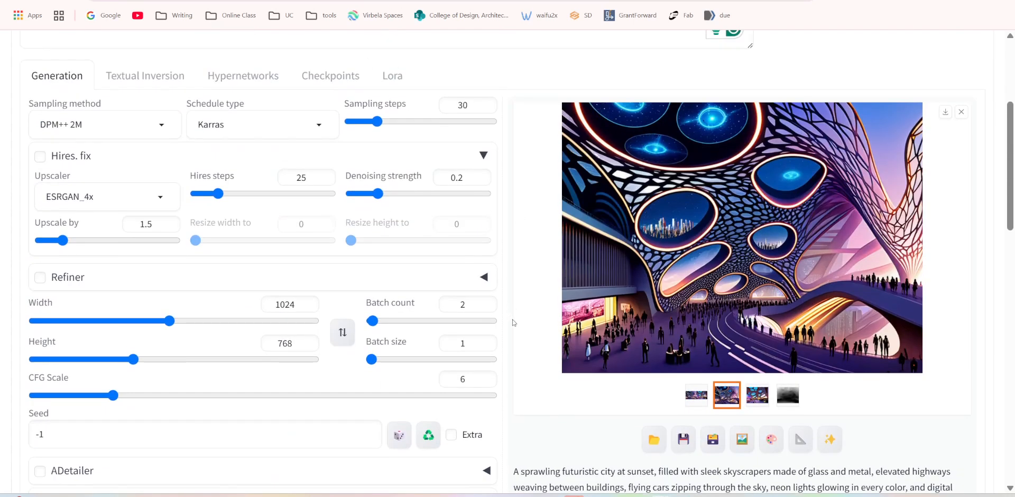
left_click(470, 378)
type("9")
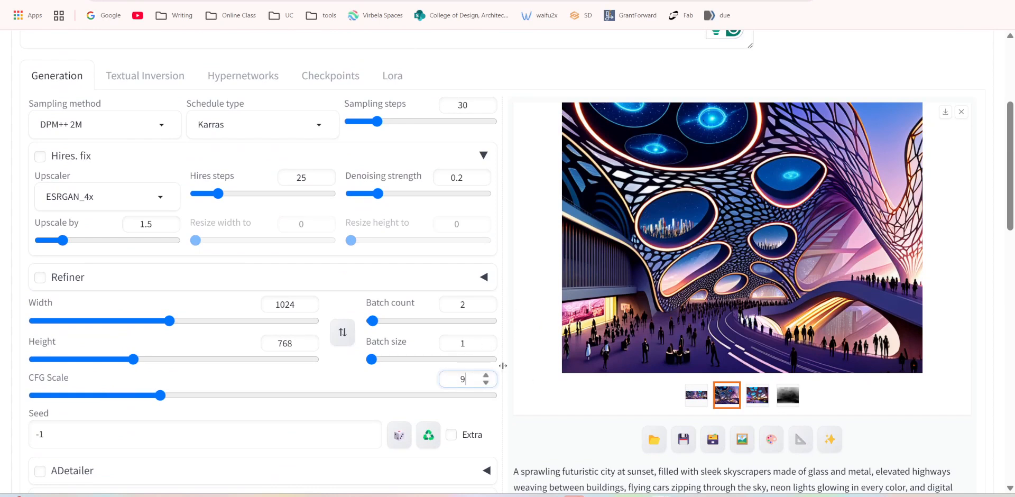
Switch the Depth unit's control mode to "My prompt is more important".
scroll(542, 354, "down", 2)
scroll(511, 353, "down", 6)
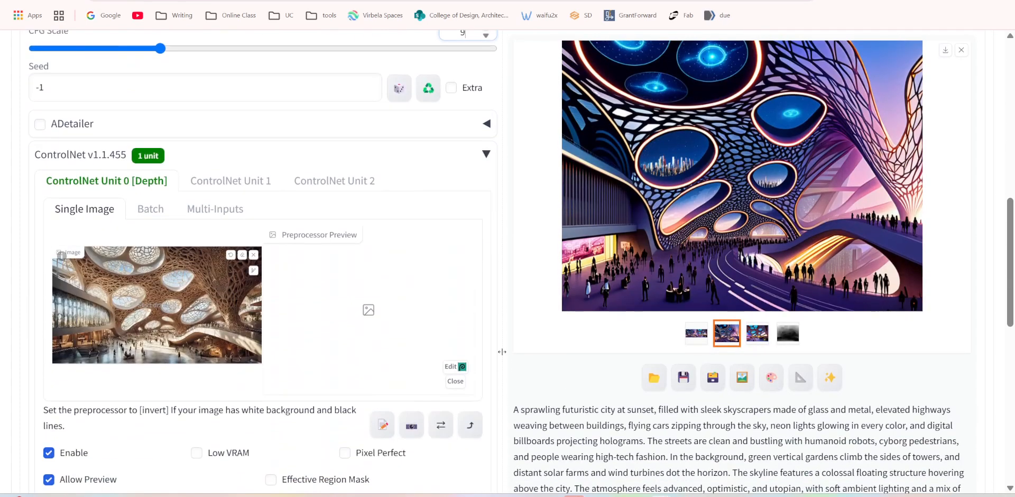
scroll(501, 352, "down", 4)
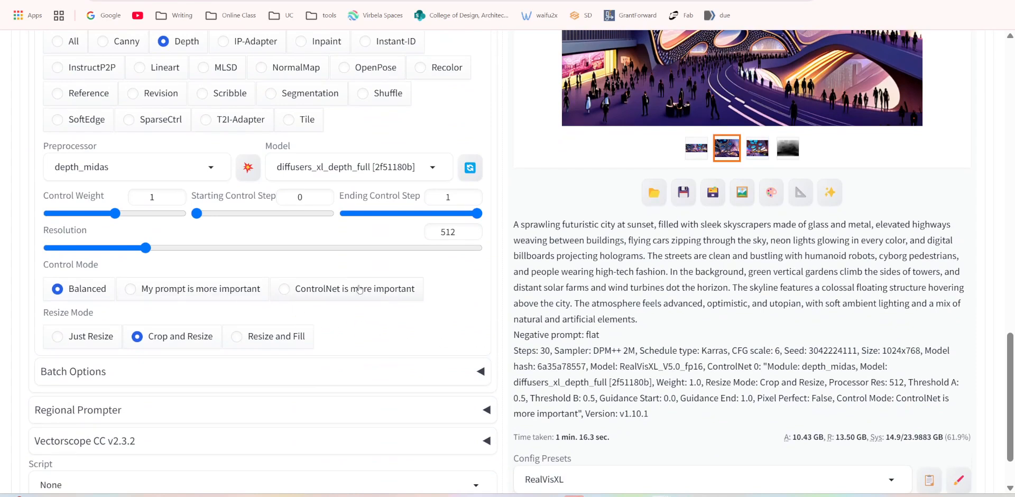
left_click(160, 291)
Change the ControlNet unit's control type to NormalMap and preview the normal_bae preprocessor on the reference image.
scroll(296, 304, "up", 3)
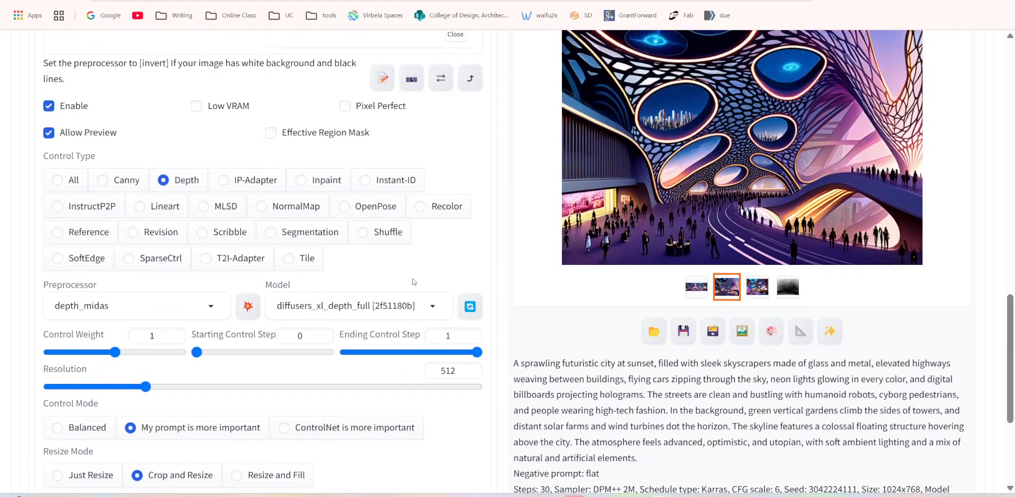
scroll(414, 281, "up", 3)
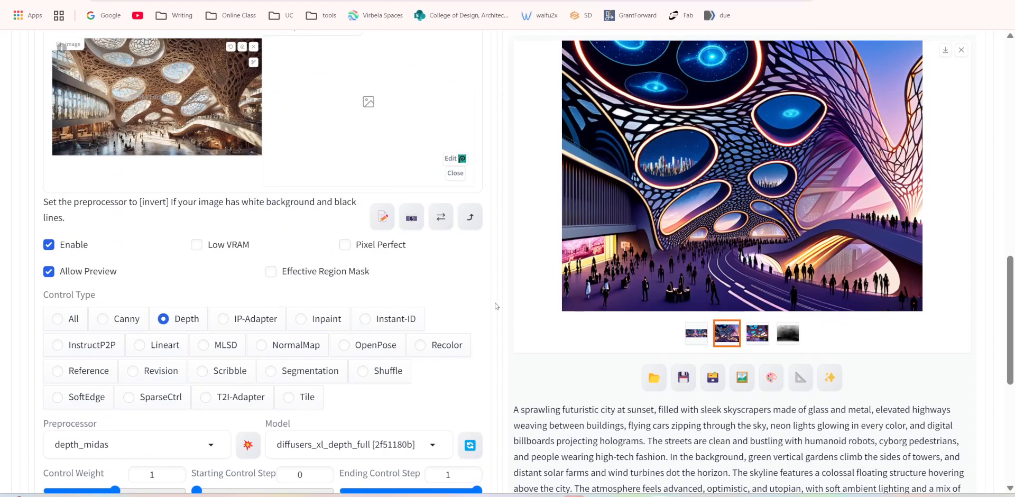
left_click(263, 347)
left_click(249, 446)
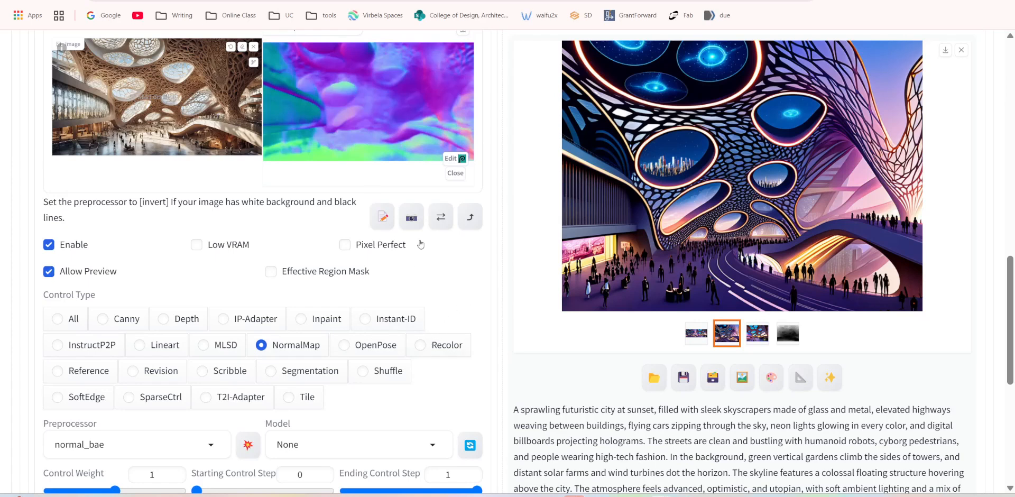
scroll(429, 237, "up", 3)
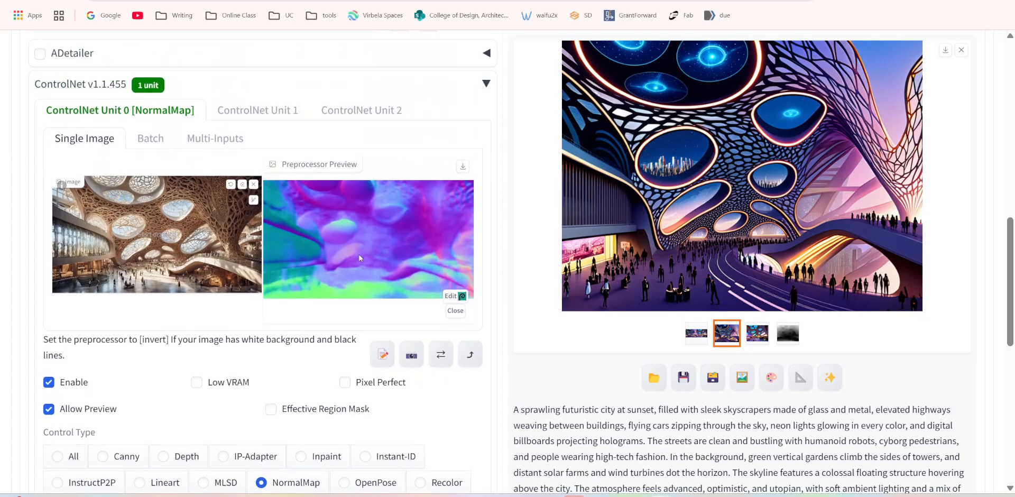
scroll(284, 241, "down", 1)
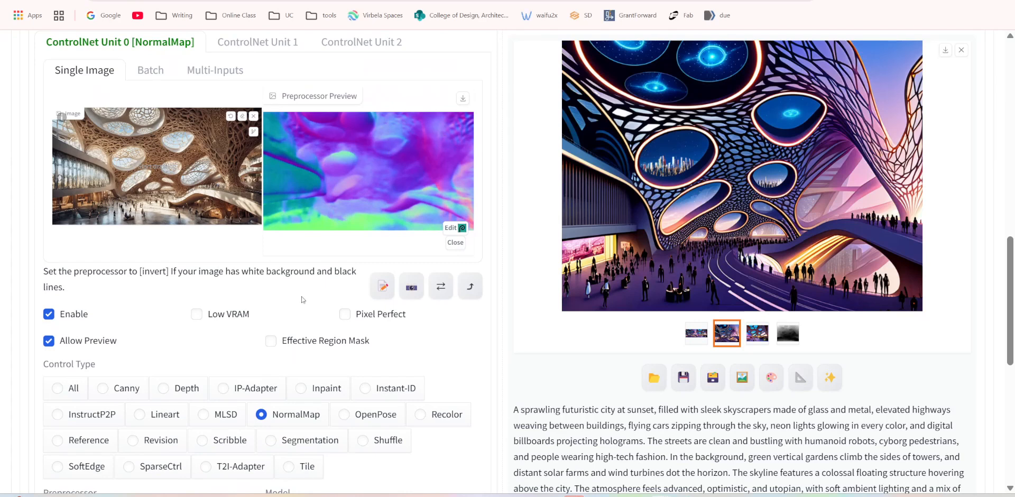
scroll(355, 207, "down", 1)
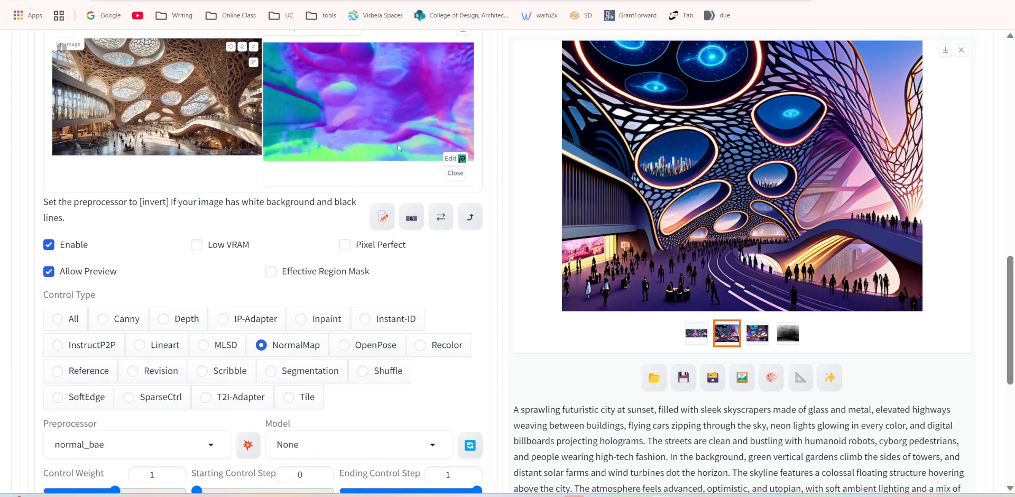
Change the control type to Segmentation and run the seg_ofade20k preprocessor preview on the reference image.
left_click(277, 371)
left_click(248, 445)
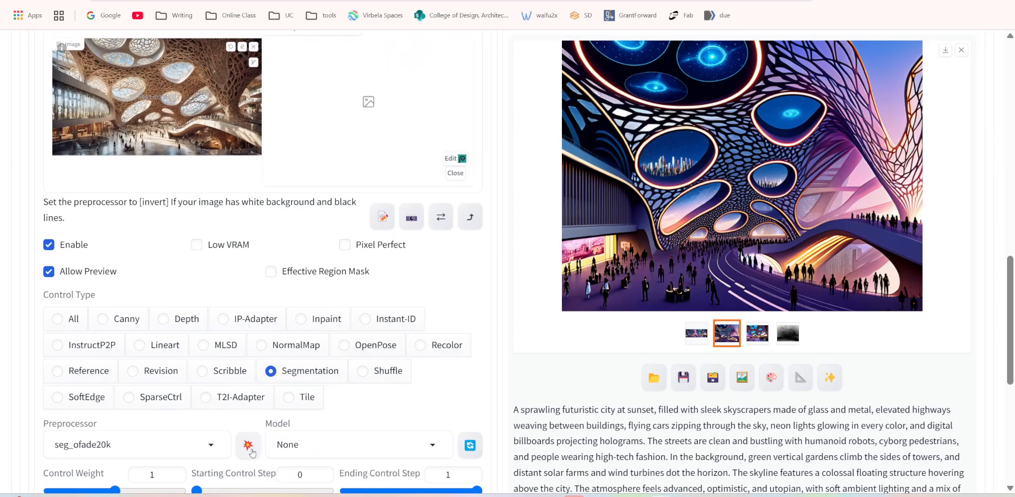
scroll(492, 252, "up", 1)
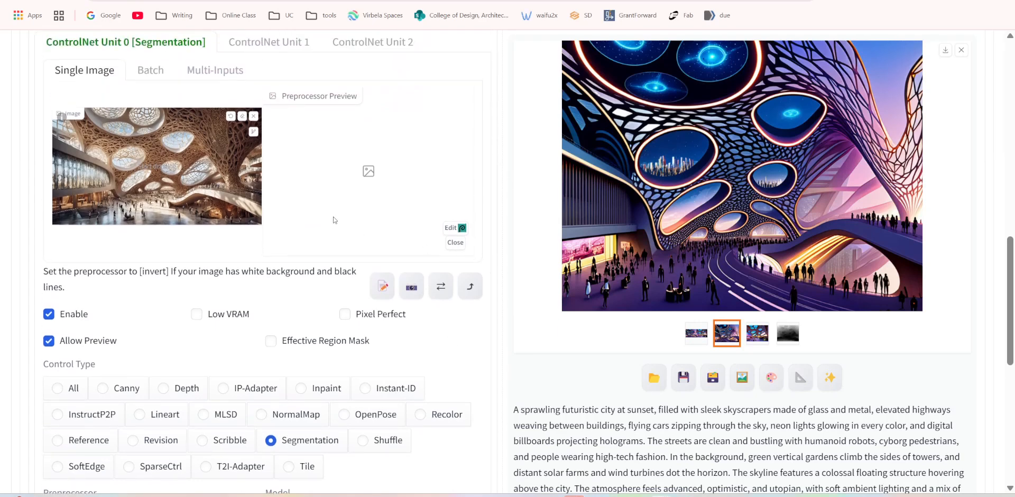
scroll(382, 275, "down", 1)
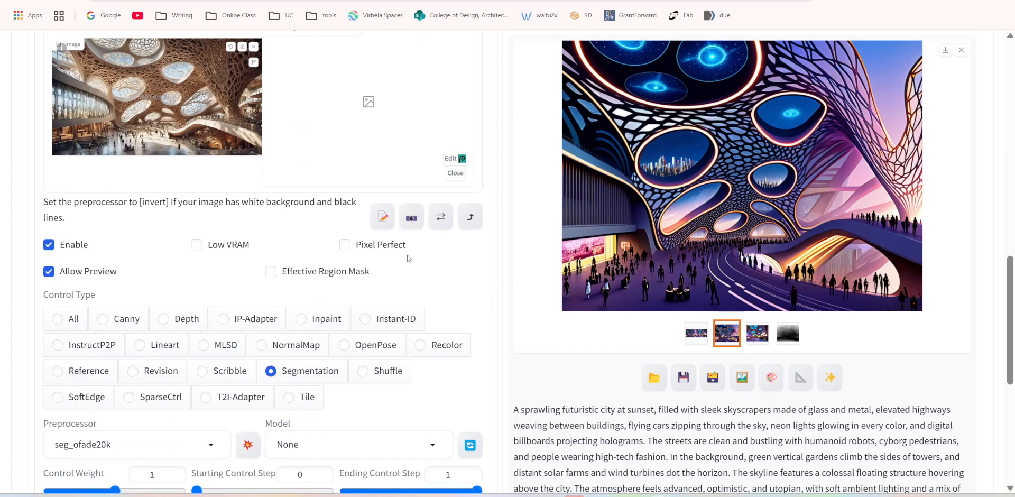
left_click(254, 449)
scroll(364, 221, "up", 1)
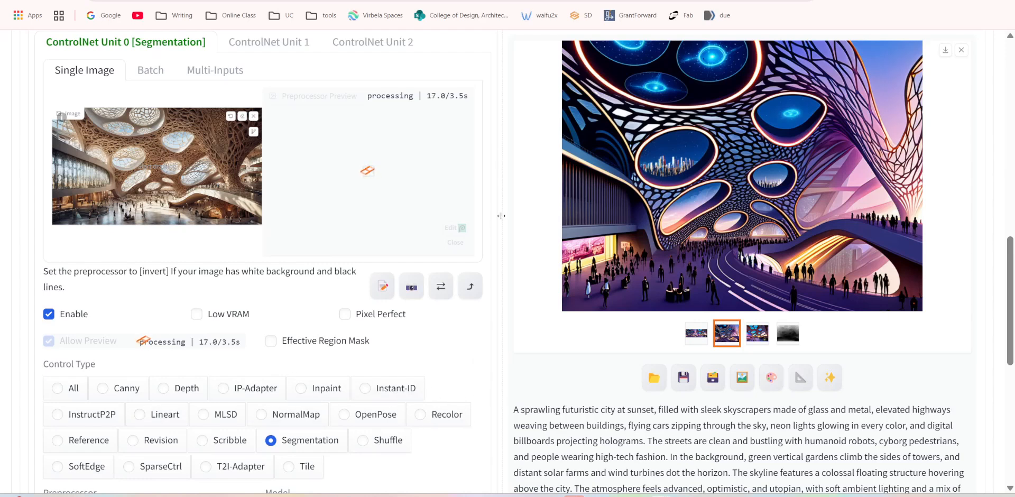
scroll(501, 215, "down", 1)
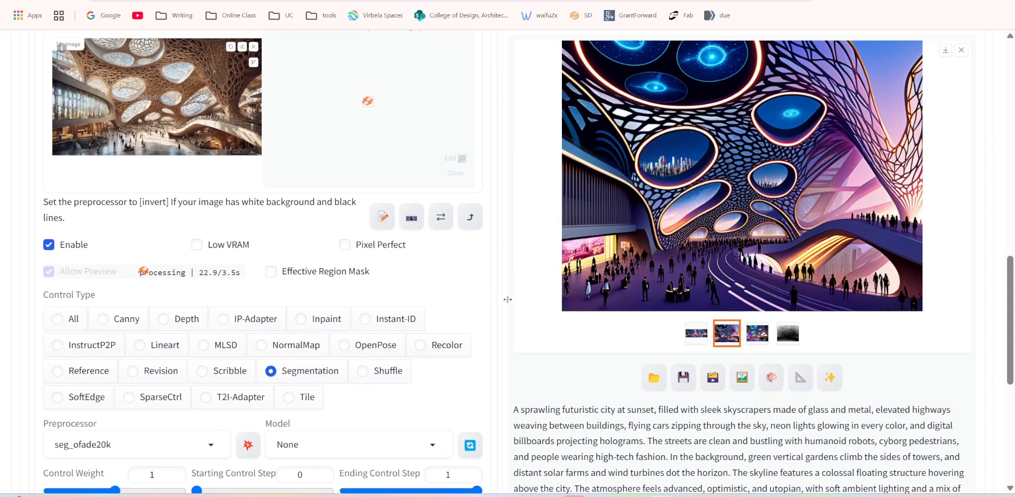
scroll(394, 305, "up", 2)
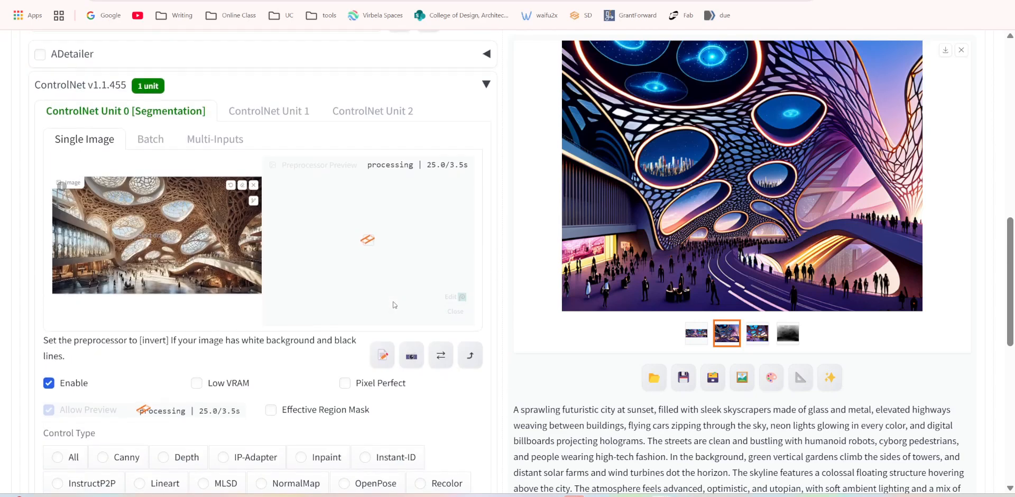
Change the control type to SoftEdge and preview the softedge_pidinet preprocessor on the reference image.
scroll(389, 312, "down", 2)
left_click(58, 397)
scroll(246, 379, "down", 1)
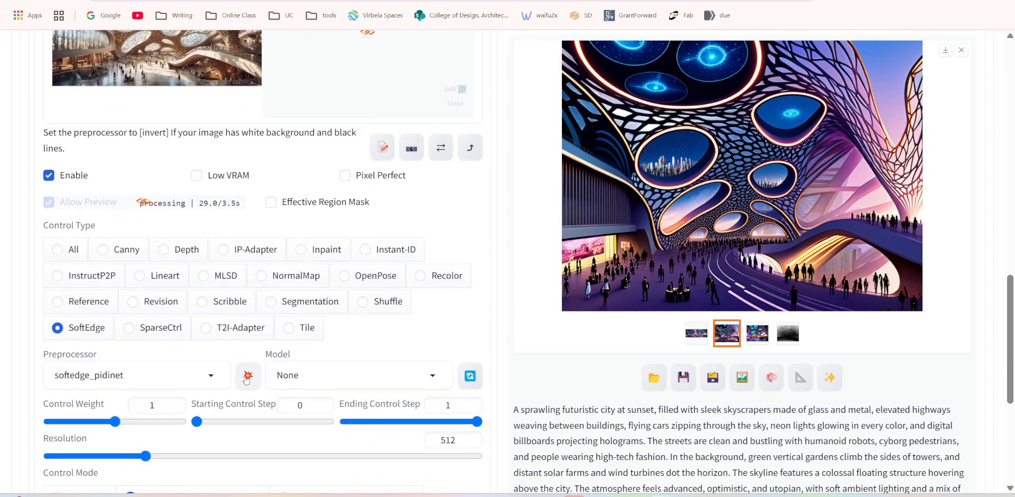
scroll(343, 348, "up", 2)
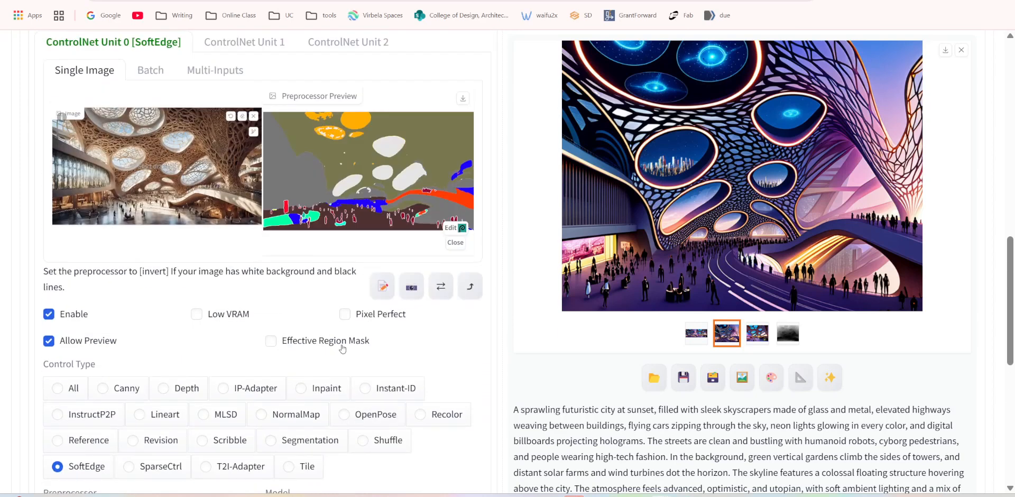
scroll(225, 484, "down", 1)
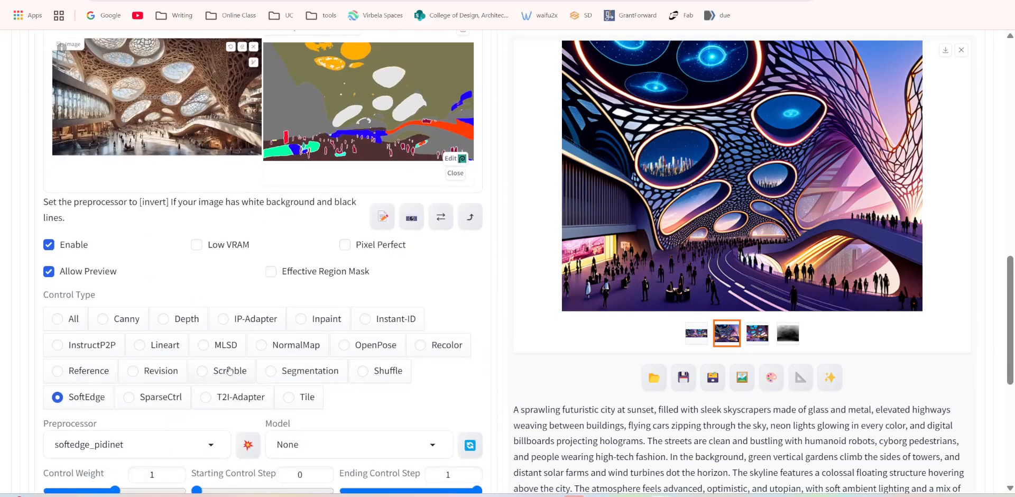
scroll(372, 108, "up", 1)
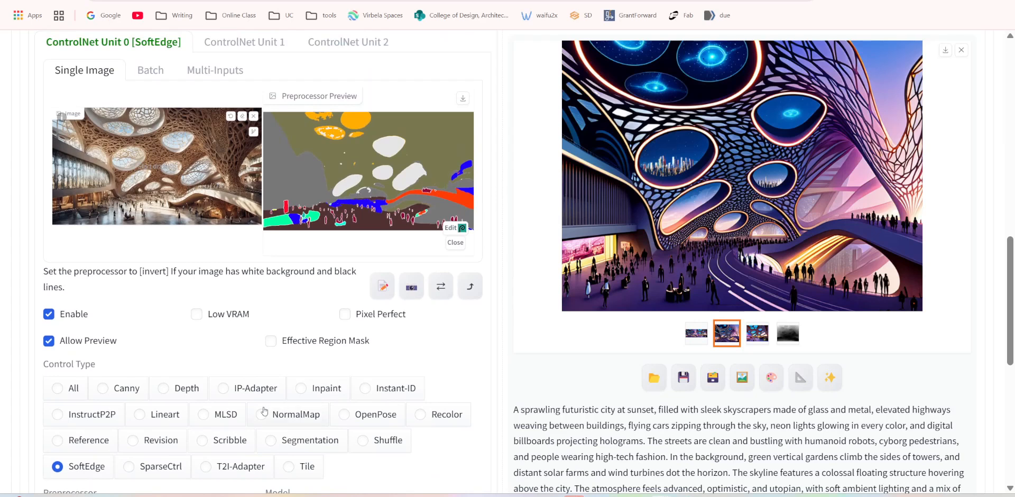
scroll(264, 411, "down", 1)
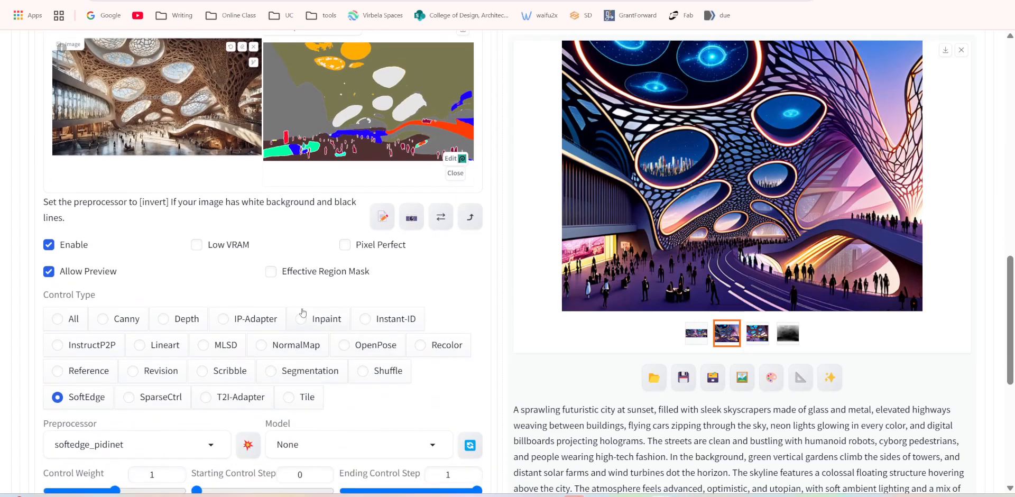
left_click(250, 446)
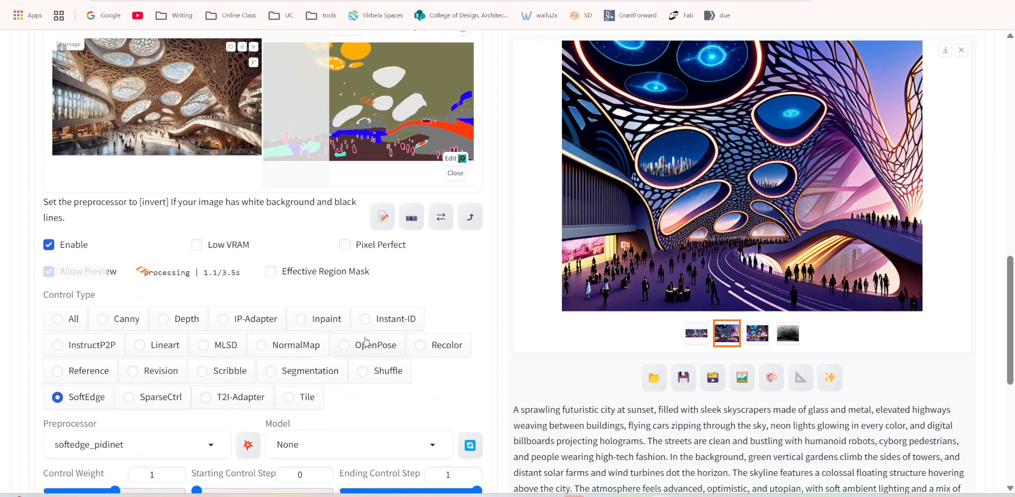
scroll(366, 341, "up", 2)
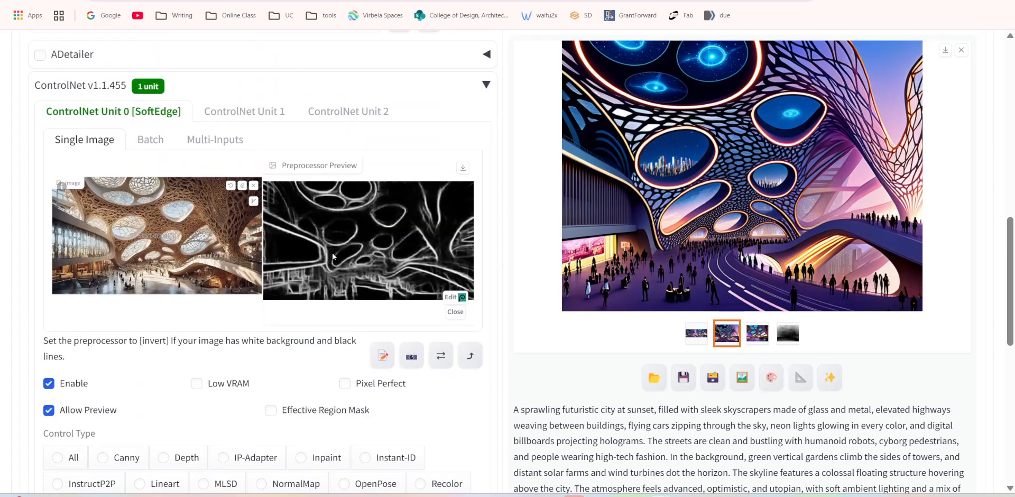
scroll(386, 312, "down", 3)
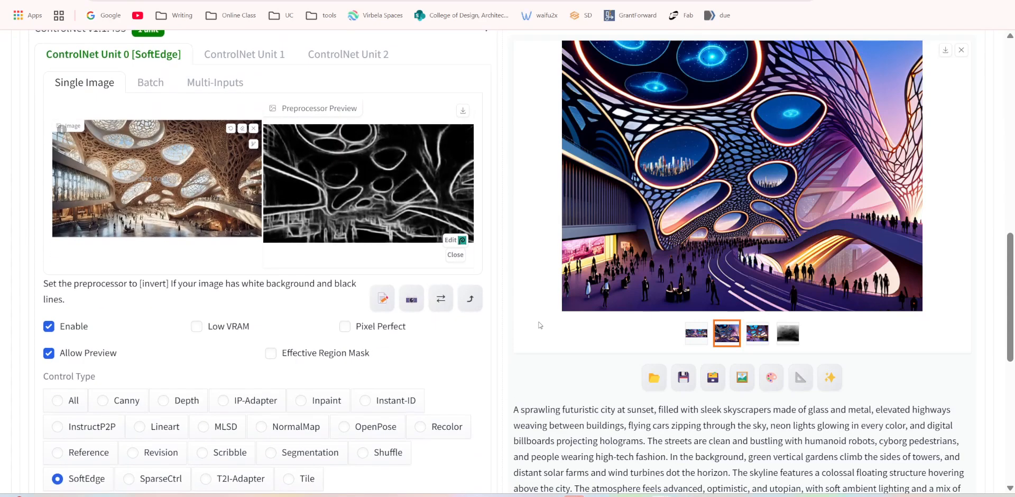
Set the SoftEdge unit's control mode to Balanced and generate a new batch of futuristic city images.
scroll(413, 329, "down", 3)
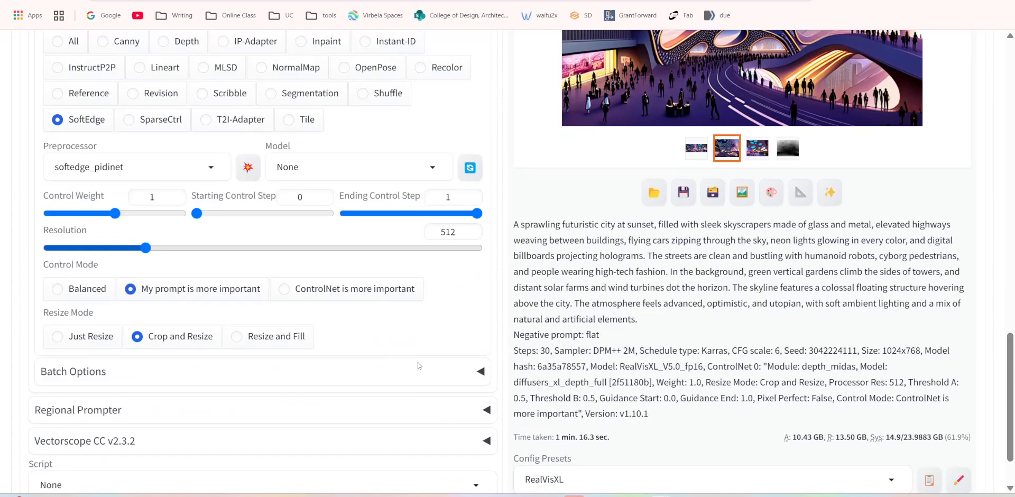
left_click(58, 290)
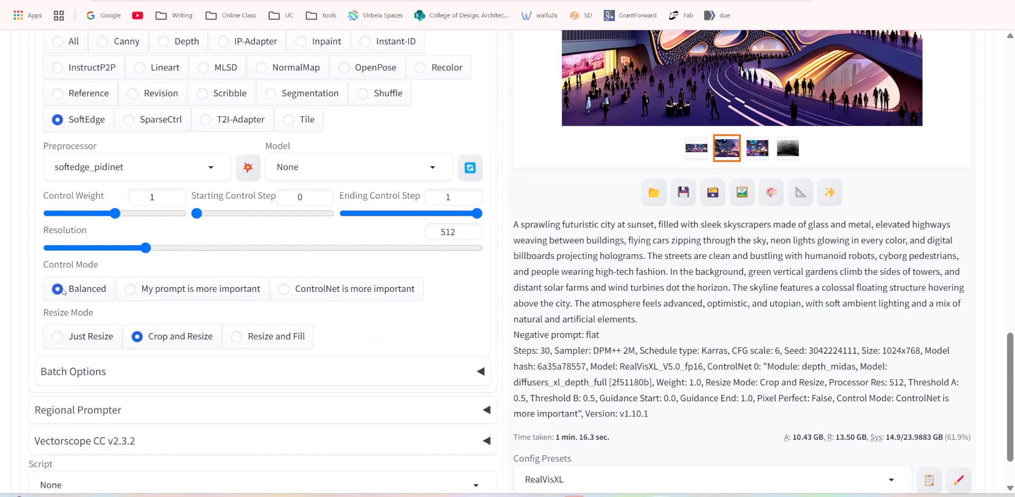
scroll(470, 320, "up", 12)
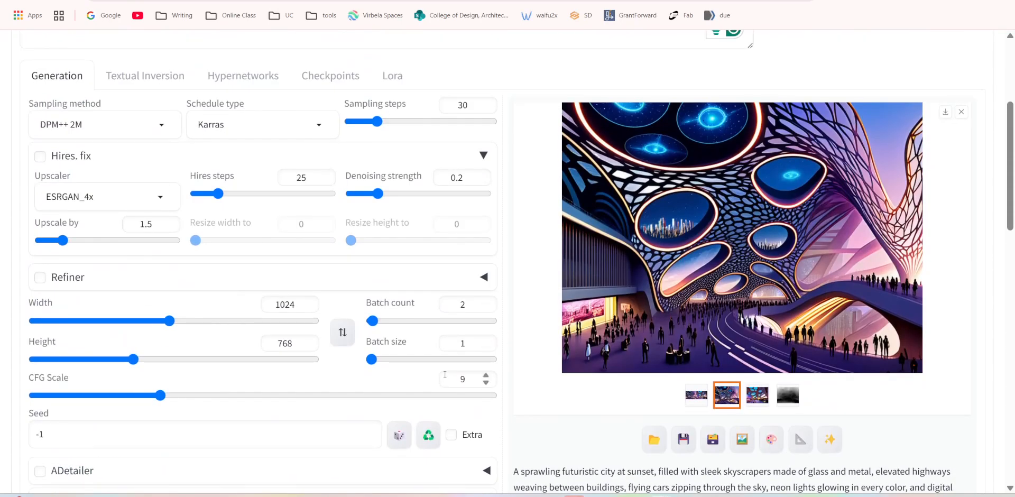
double_click(461, 378)
scroll(513, 261, "up", 2)
scroll(513, 261, "up", 4)
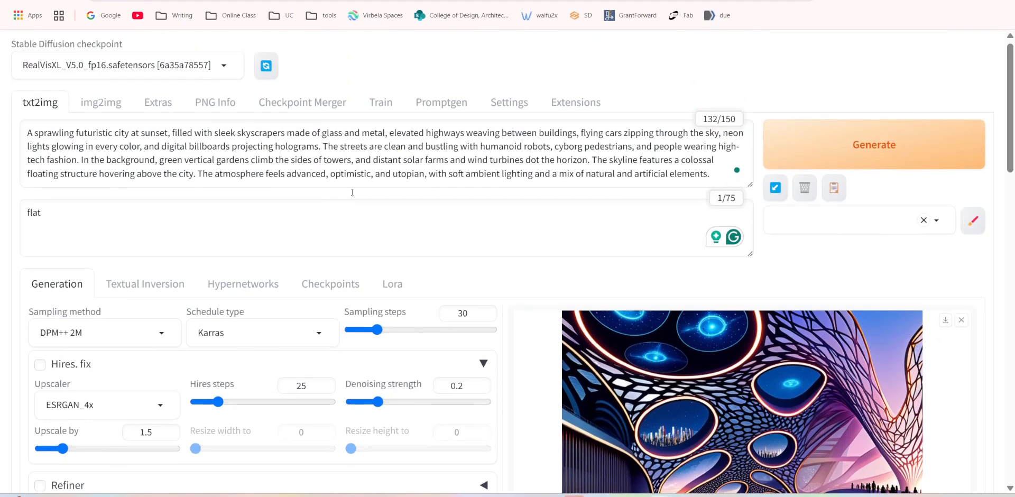
scroll(716, 341, "down", 12)
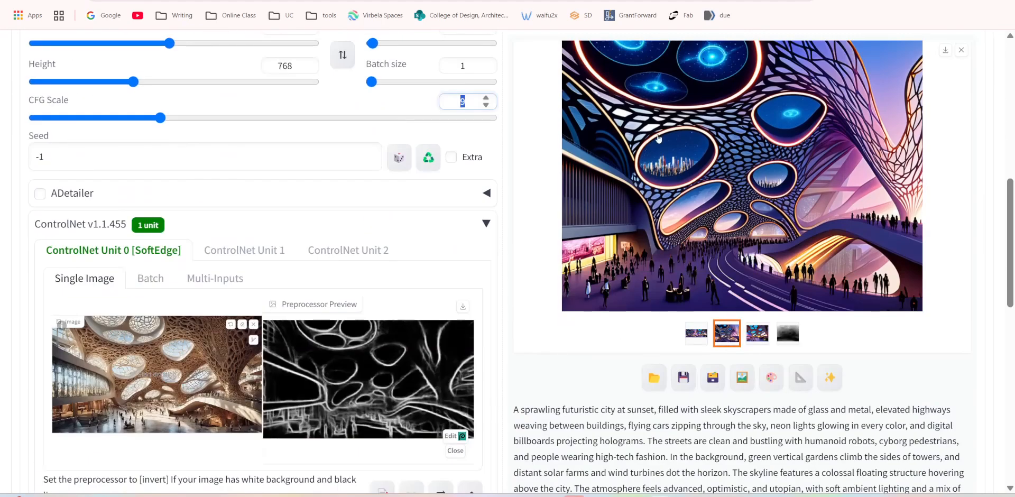
scroll(657, 158, "up", 12)
left_click(858, 148)
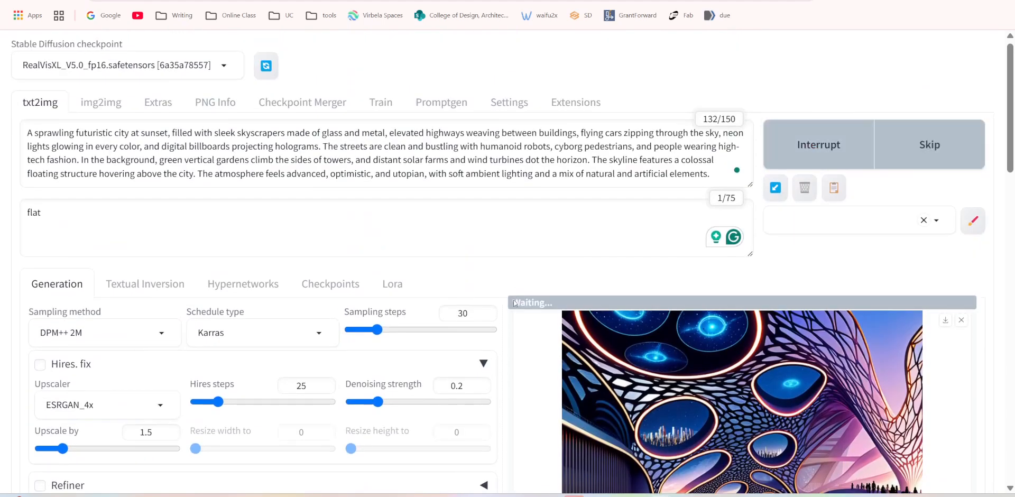
scroll(514, 295, "down", 3)
scroll(524, 328, "down", 3)
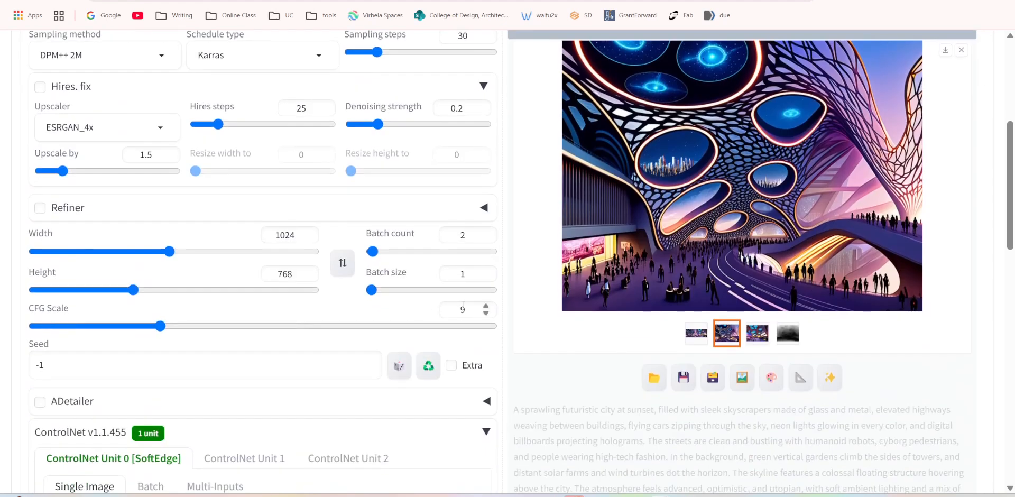
Set the CFG Scale to 7 while the SoftEdge batch is generating.
scroll(529, 338, "down", 5)
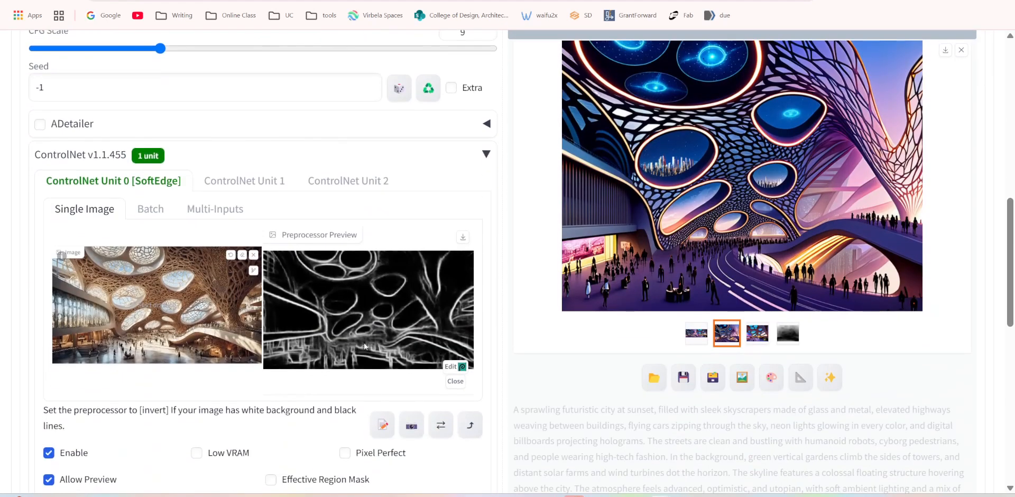
scroll(329, 321, "down", 6)
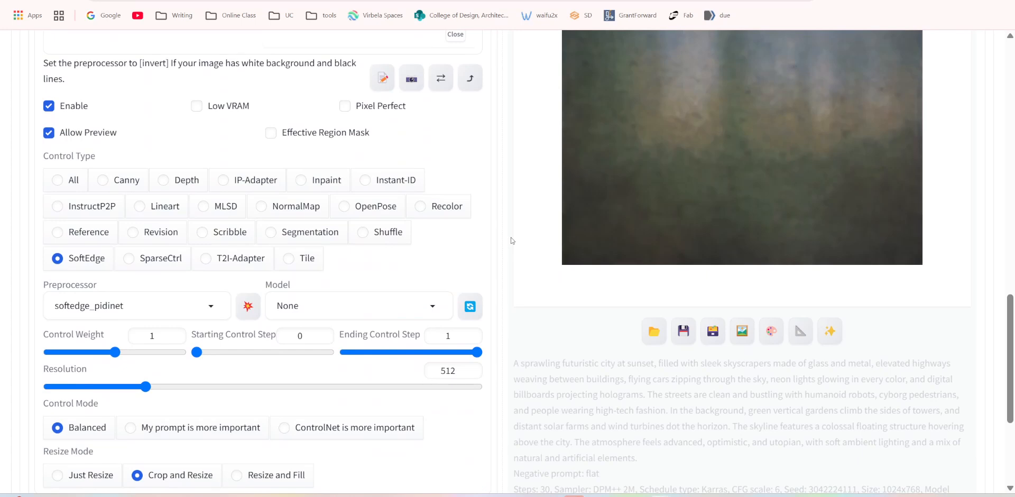
scroll(511, 241, "up", 9)
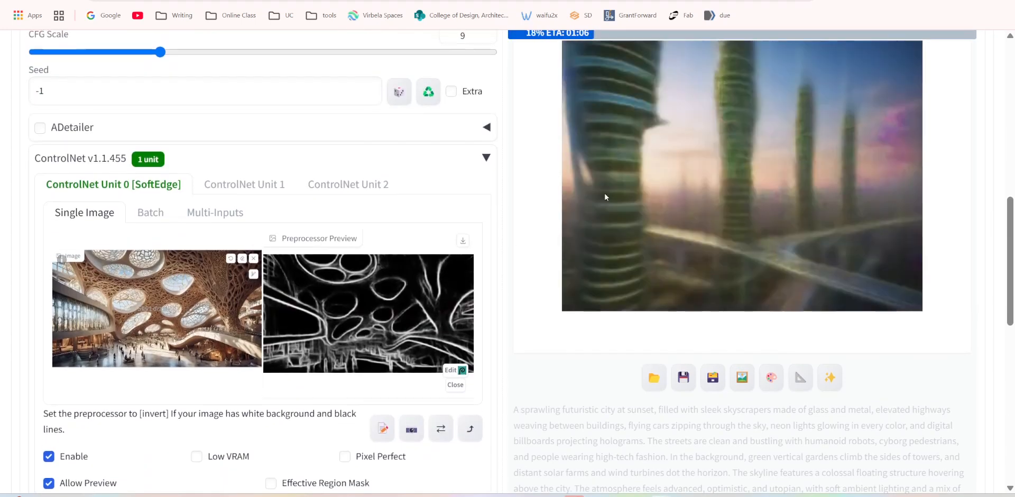
scroll(614, 210, "up", 5)
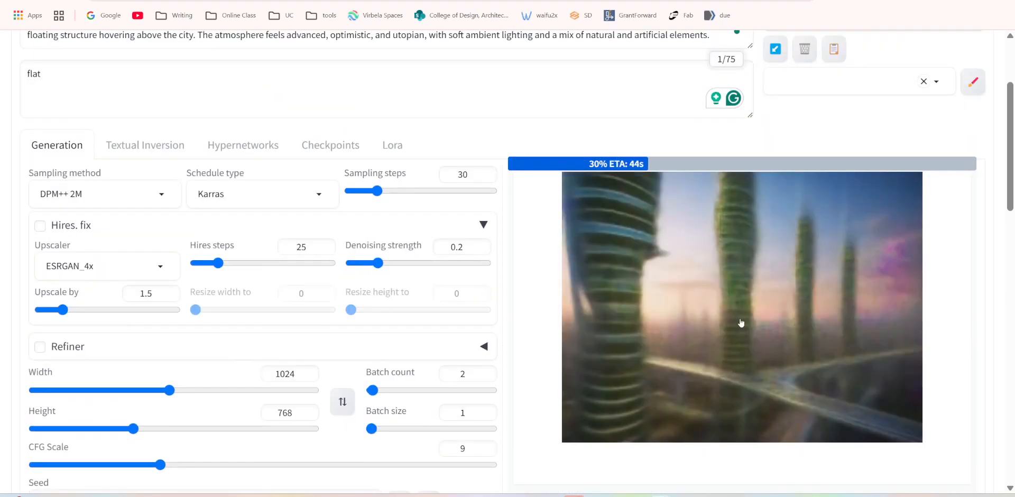
scroll(675, 311, "down", 5)
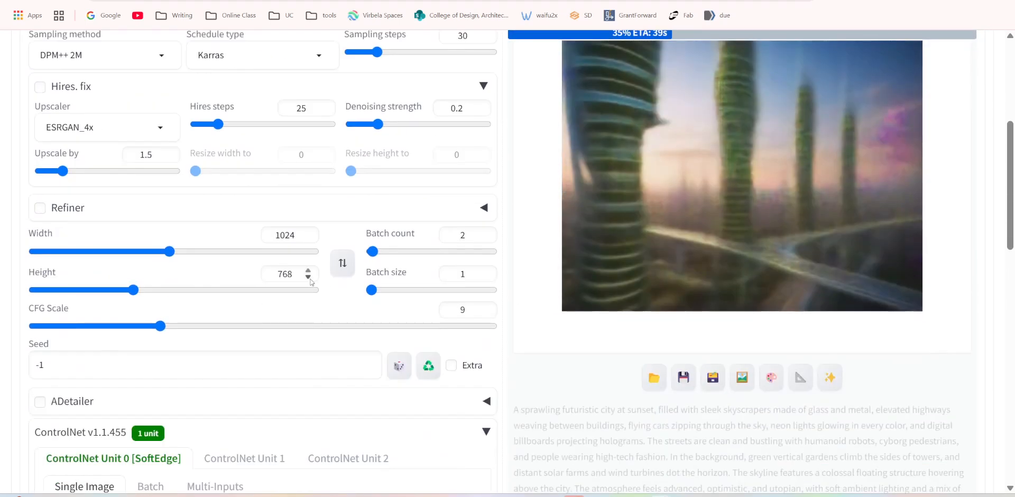
scroll(568, 322, "up", 3)
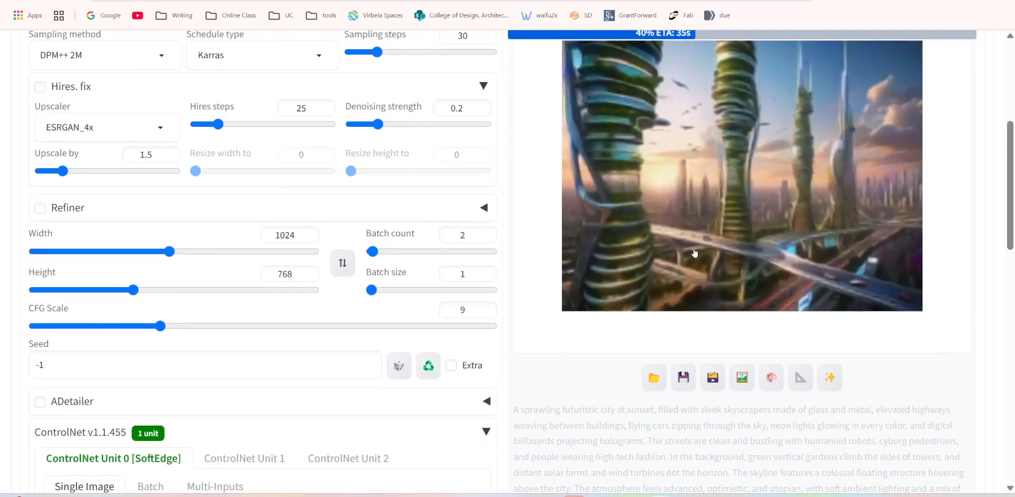
scroll(589, 324, "down", 4)
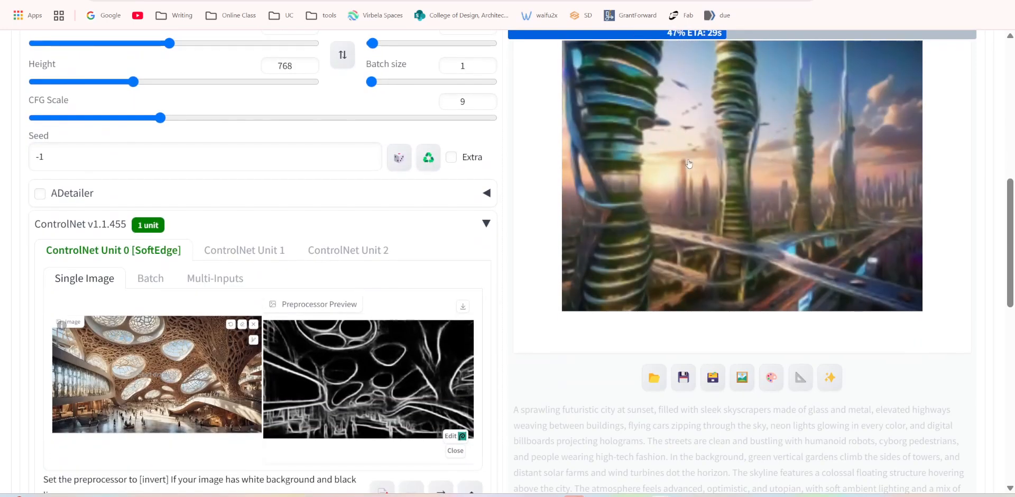
double_click(466, 103)
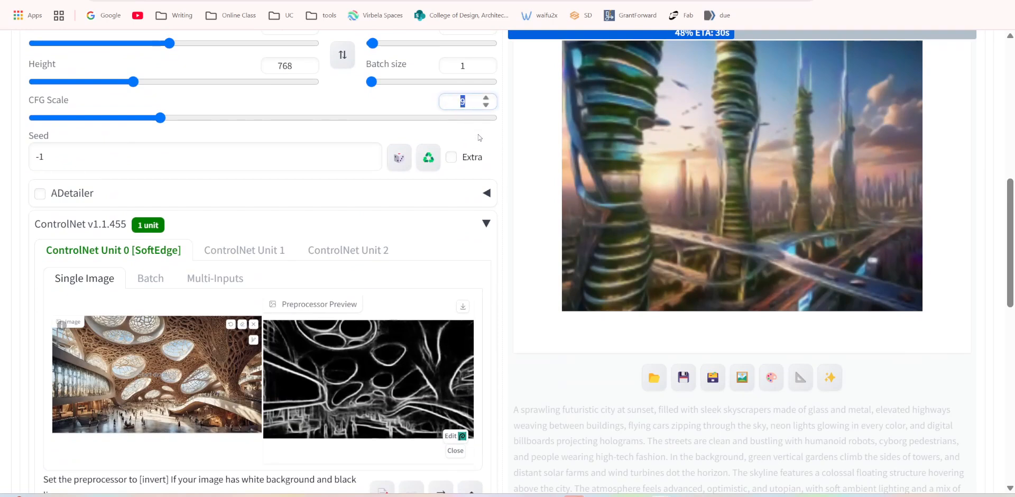
type("7")
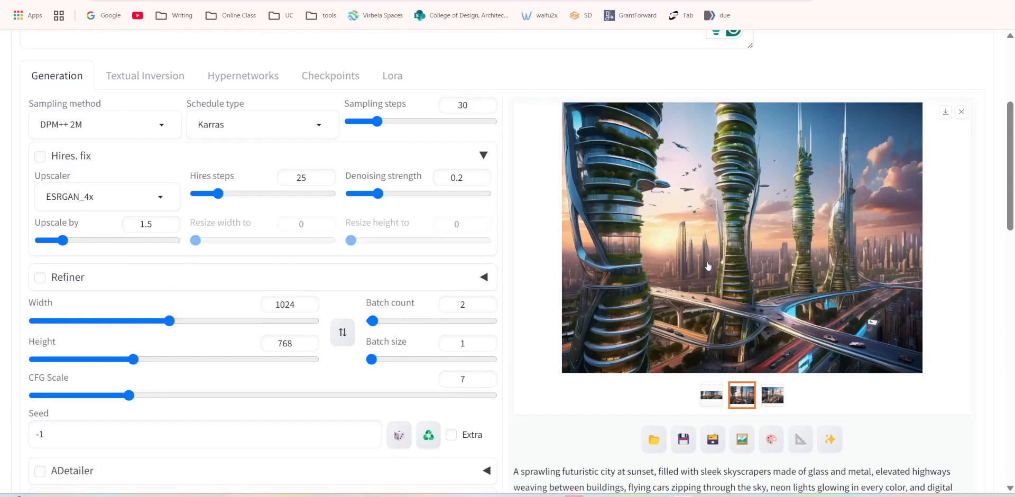
View the generated grid and compare the two new city images at enlarged size.
left_click(717, 403)
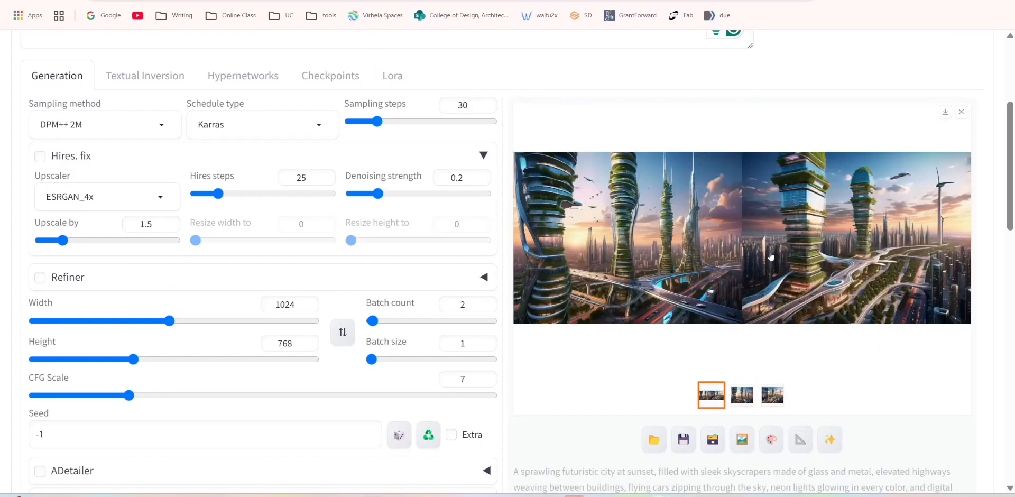
left_click(751, 396)
left_click(886, 240)
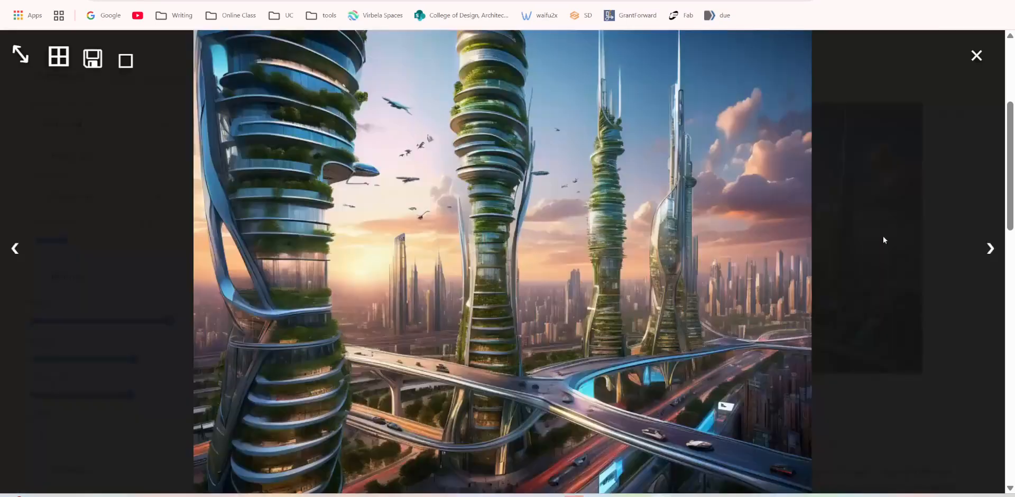
left_click(989, 248)
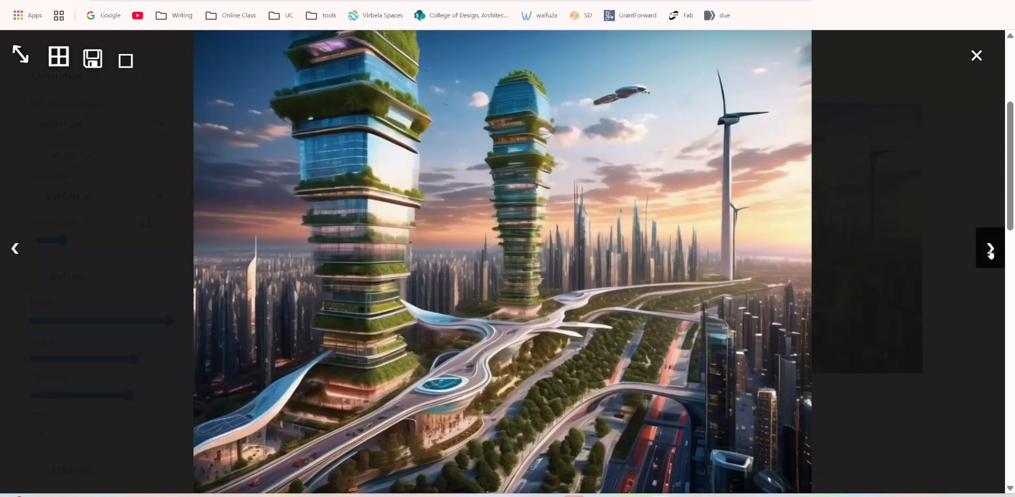
left_click(9, 257)
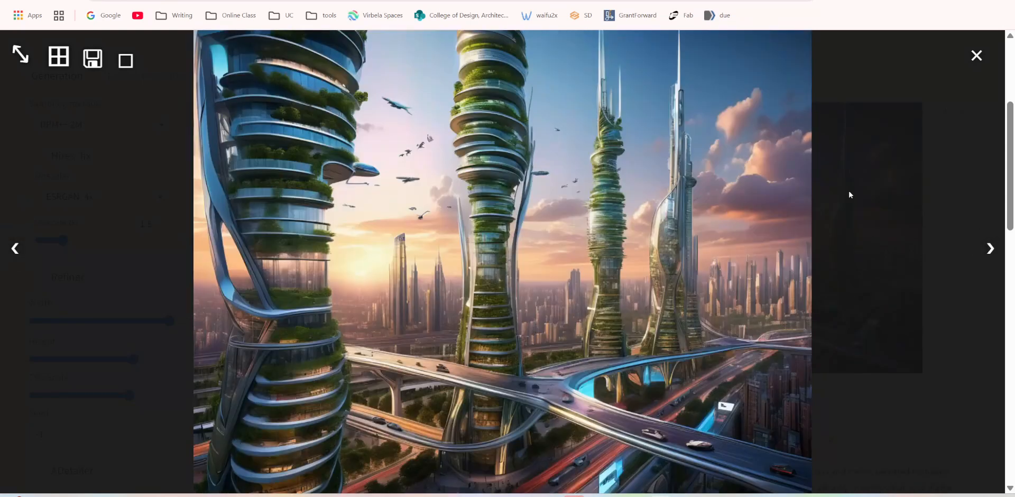
left_click(977, 55)
Generate a new batch of futuristic city images with the CFG Scale at 7.
left_click_drag(472, 379, 434, 381)
scroll(737, 162, "up", 1)
scroll(737, 162, "up", 2)
key("ctrl+Return")
scroll(708, 292, "down", 5)
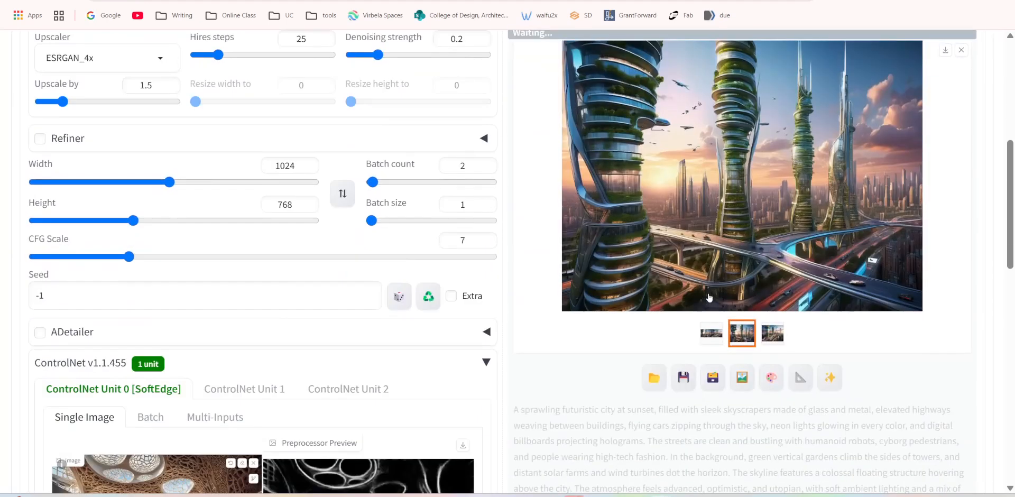
Examine the images in progress against the reference image, SoftEdge preview and ControlNet settings.
scroll(617, 235, "up", 2)
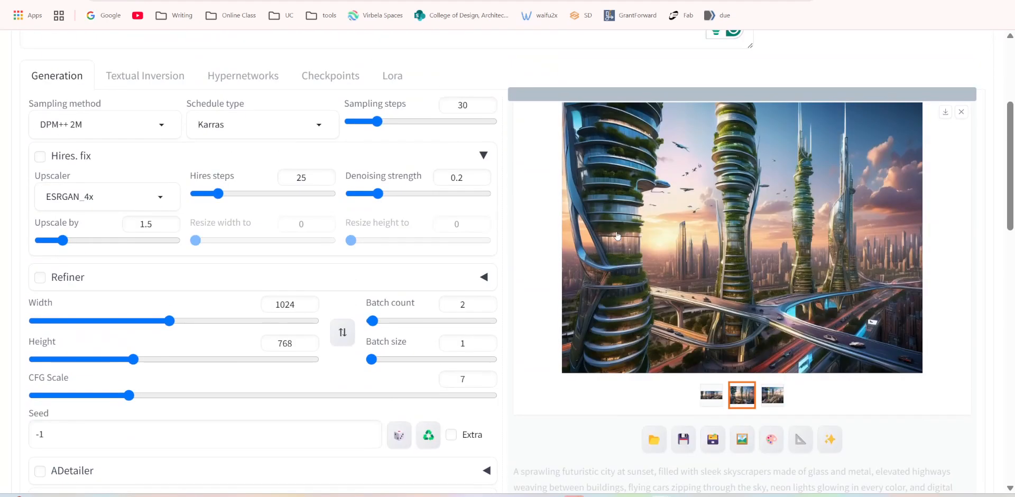
scroll(603, 307, "down", 1)
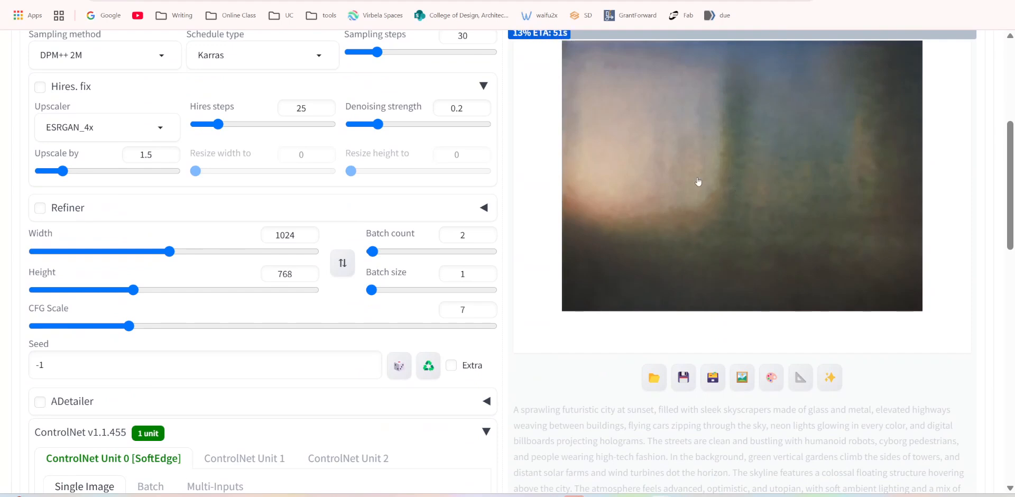
scroll(700, 180, "up", 3)
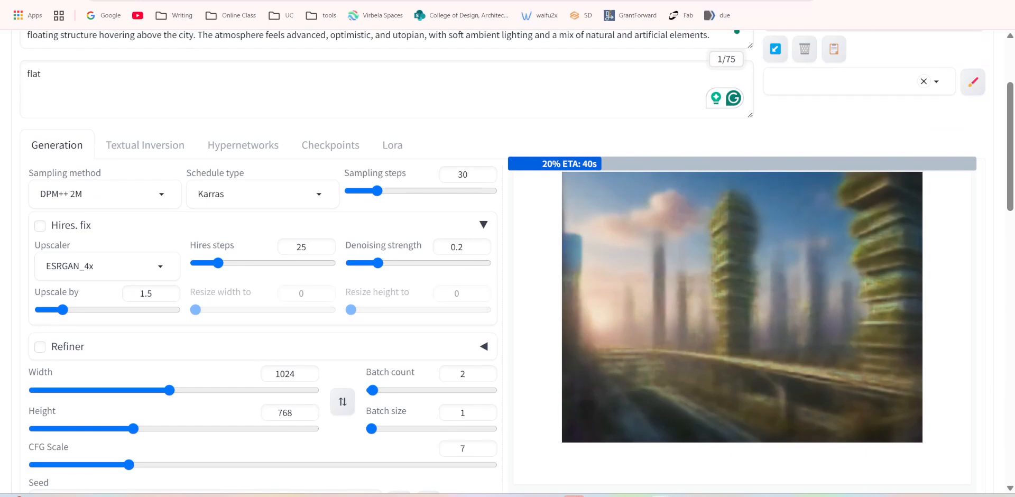
scroll(816, 195, "down", 9)
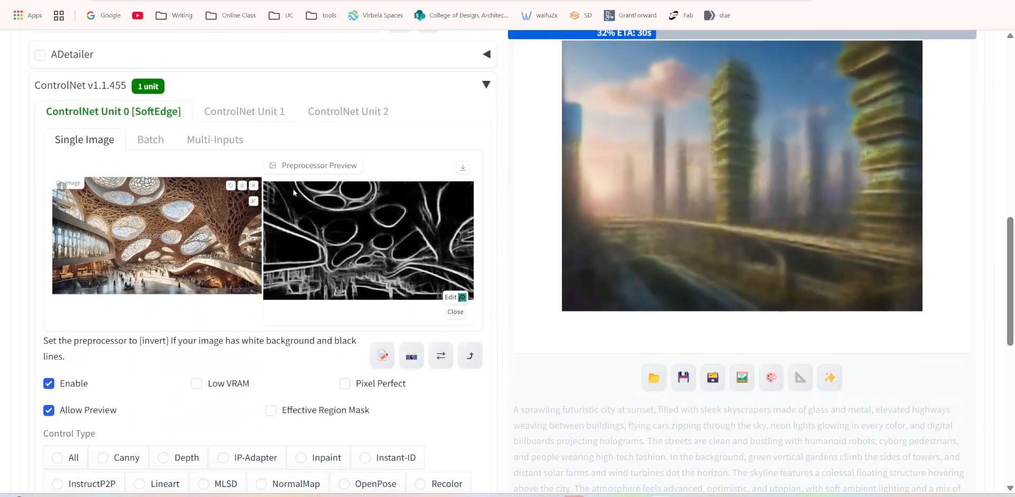
scroll(312, 261, "down", 3)
scroll(280, 245, "up", 3)
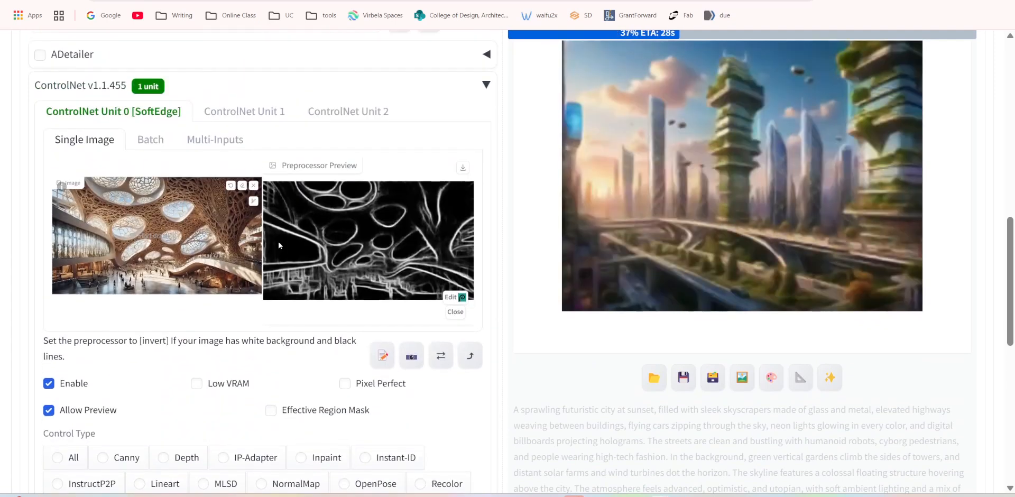
scroll(318, 271, "down", 6)
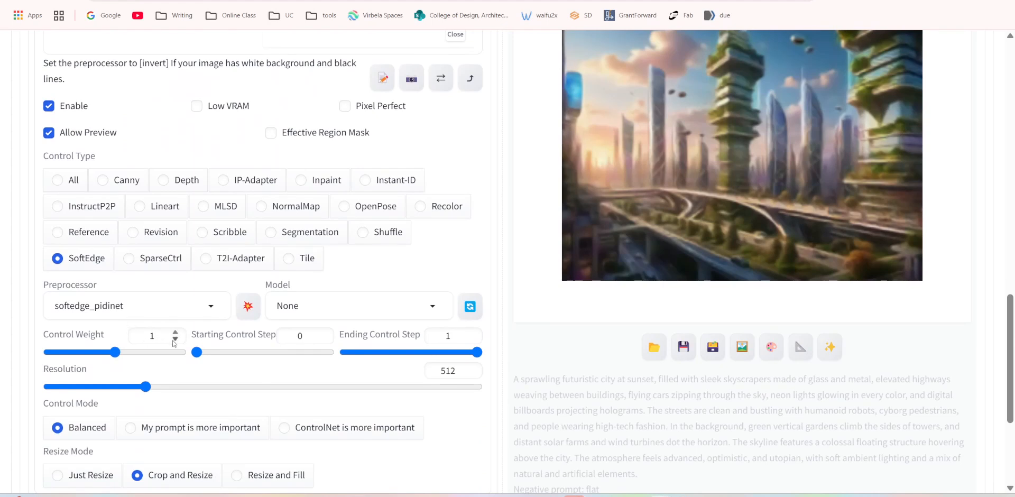
scroll(302, 378, "down", 2)
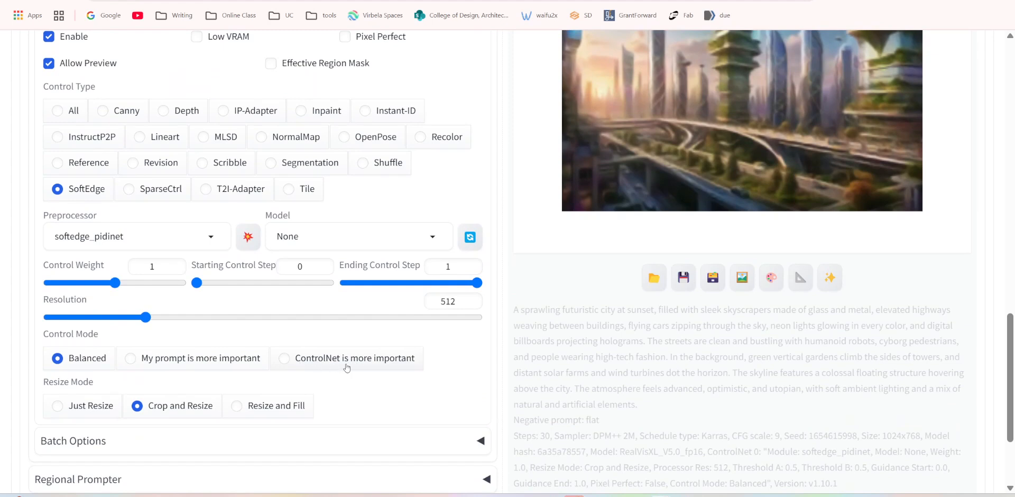
scroll(752, 140, "up", 3)
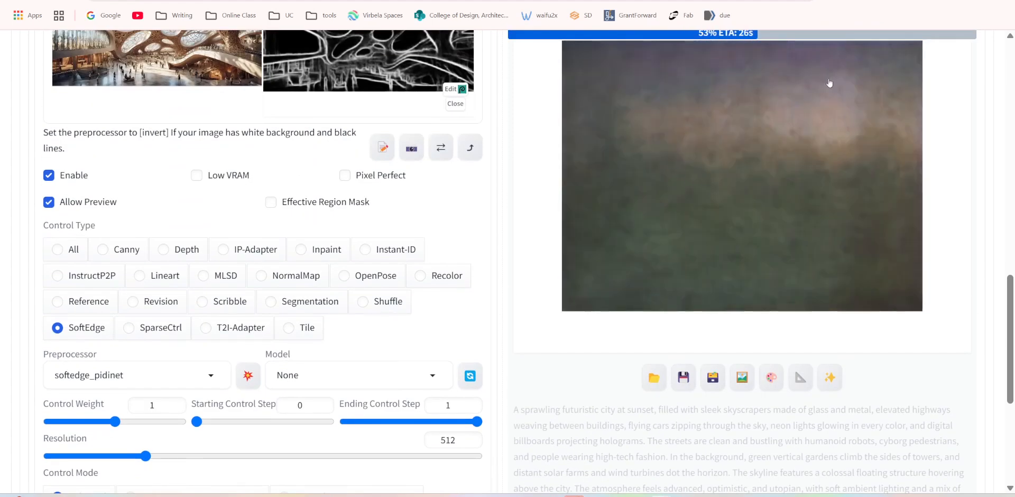
scroll(797, 119, "up", 1)
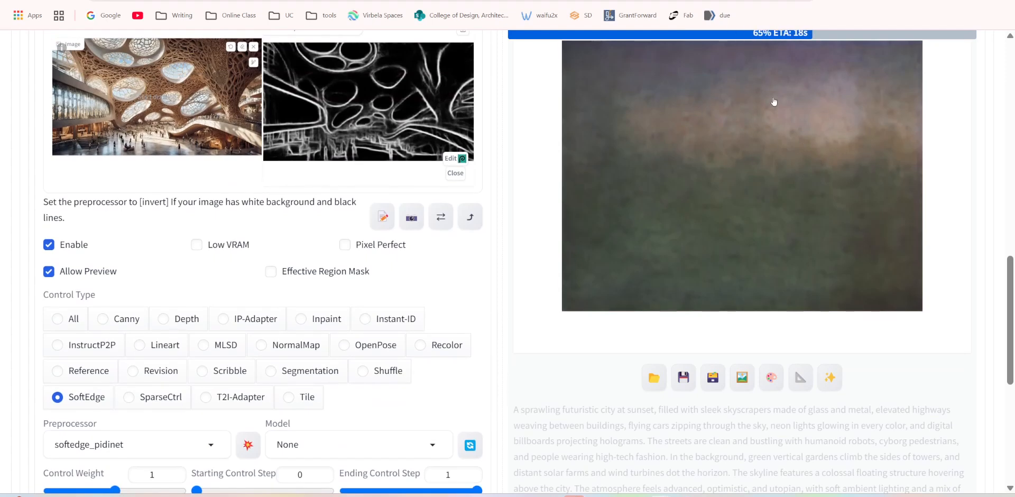
Set the SoftEdge unit's control mode to "ControlNet is more important" and its control weight to 5.
scroll(562, 319, "down", 6)
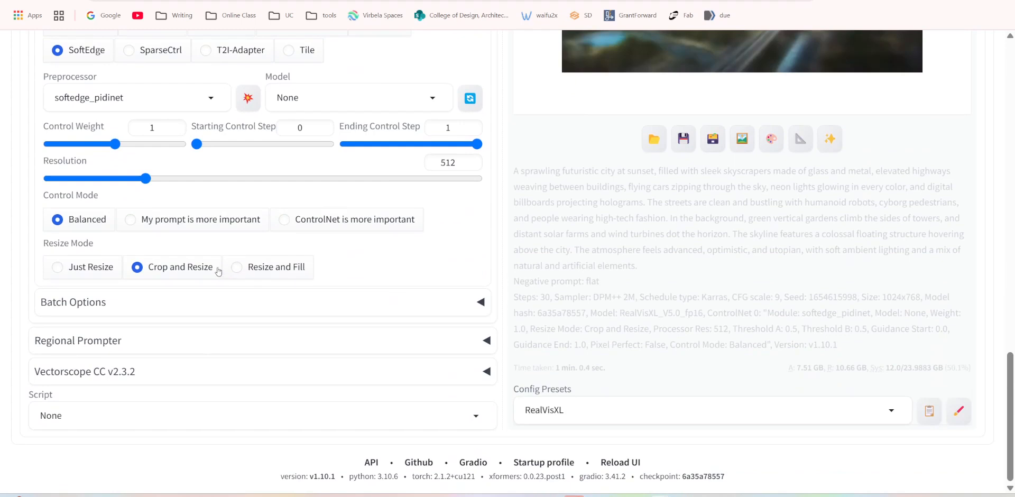
left_click(284, 222)
double_click(154, 127)
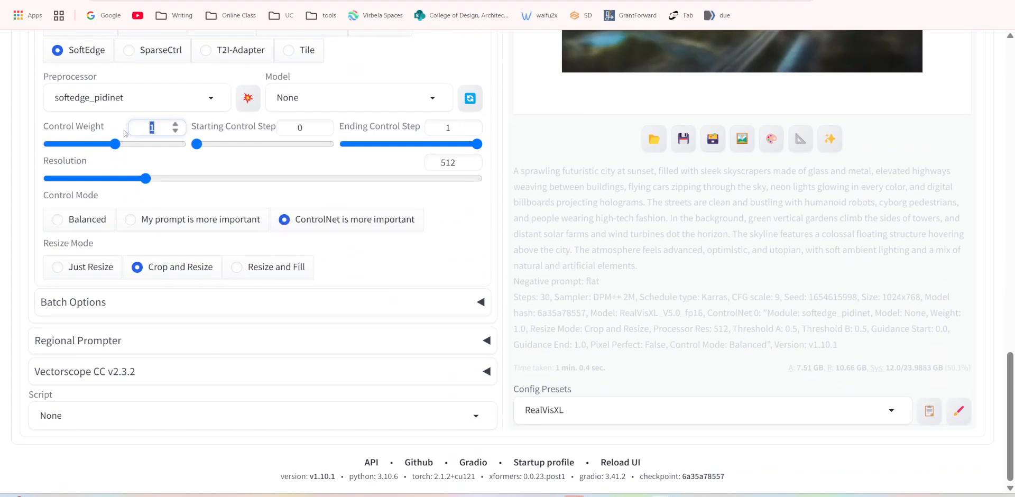
type("5")
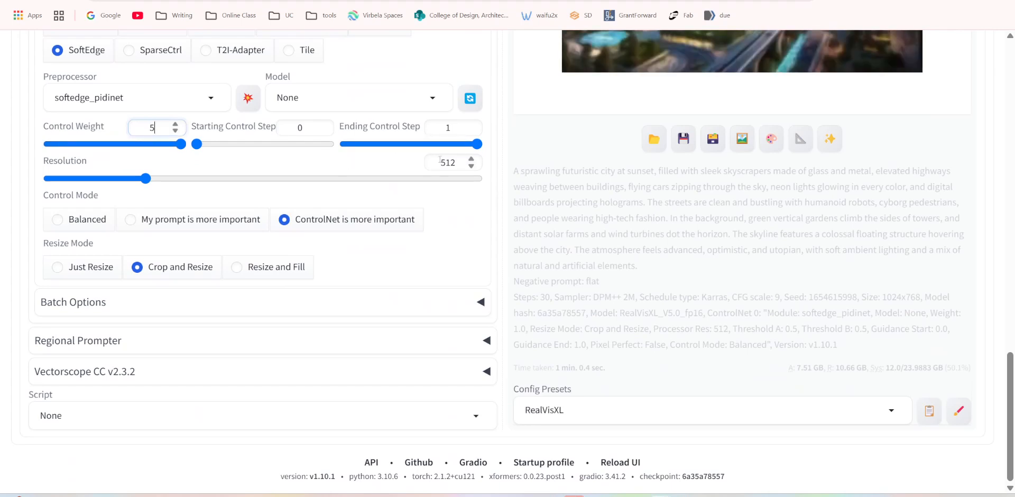
left_click_drag(162, 126, 121, 132)
Lower the SoftEdge unit's control weight to 1, and finally set it to 2.
scroll(416, 254, "up", 3)
scroll(389, 143, "up", 12)
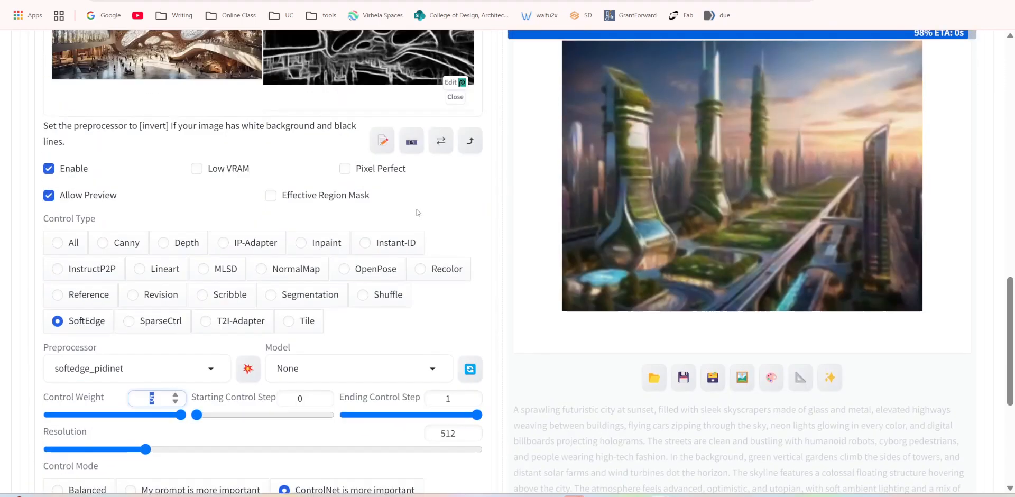
scroll(389, 143, "up", 3)
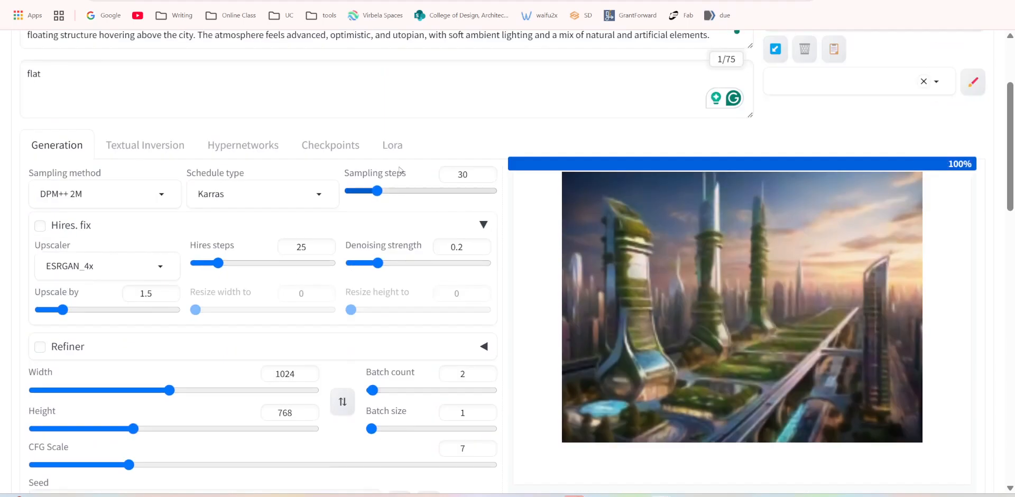
scroll(414, 331, "down", 9)
scroll(413, 330, "down", 8)
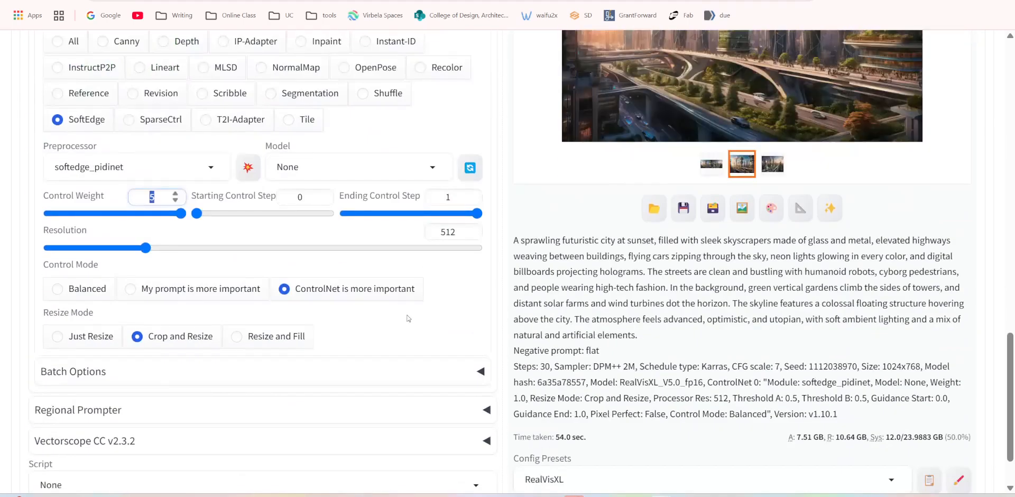
double_click(162, 199)
type("1")
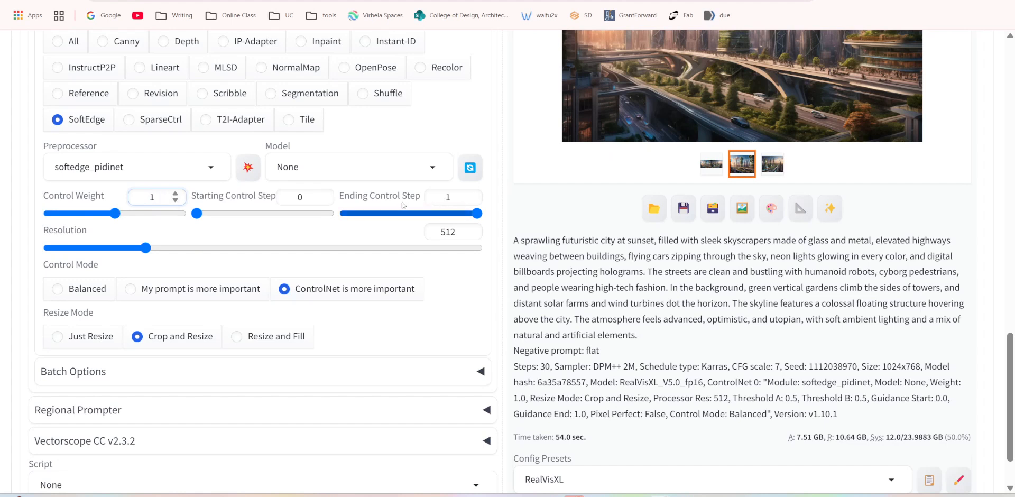
left_click_drag(156, 195, 124, 199)
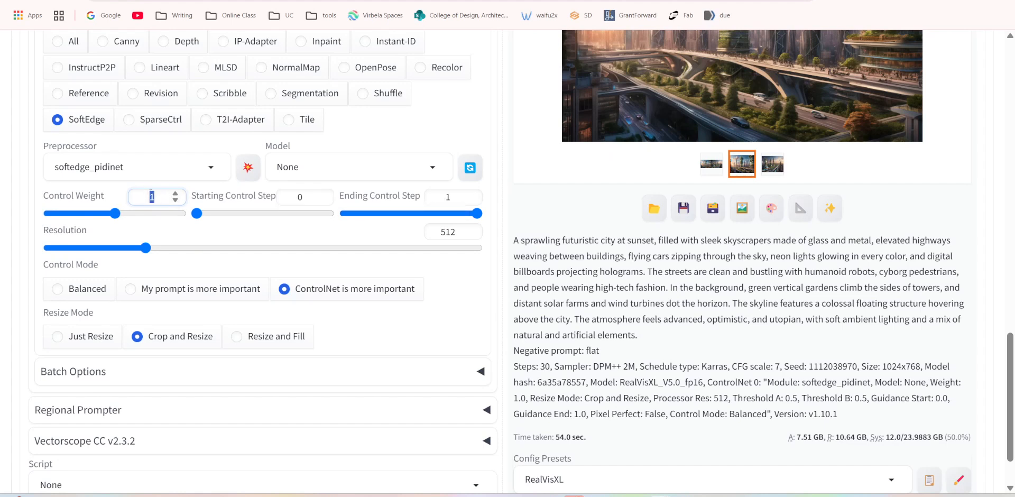
type("2")
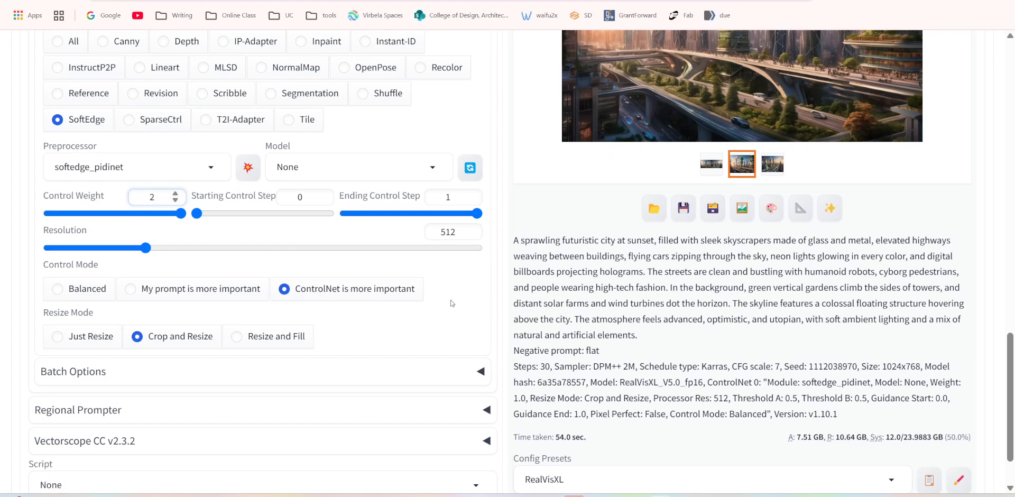
scroll(742, 318, "up", 9)
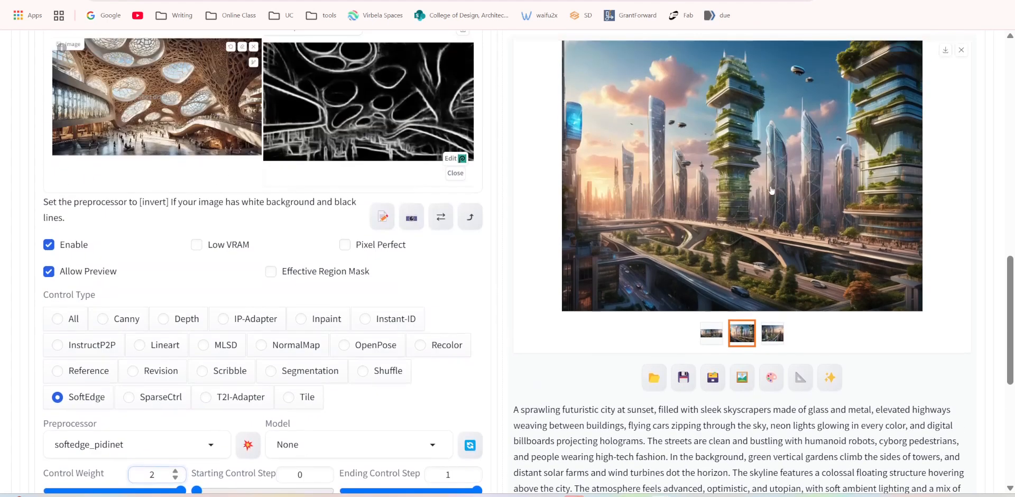
left_click_drag(1009, 291, 1011, 405)
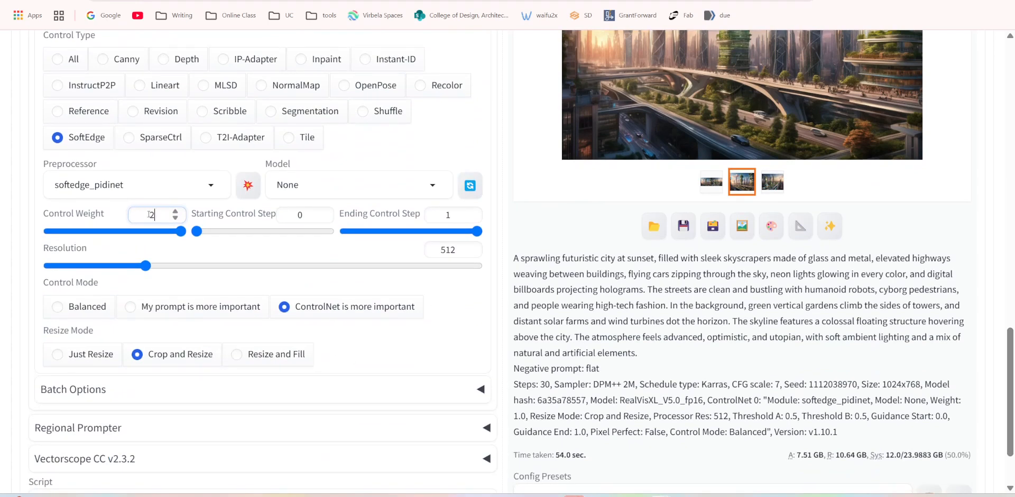
scroll(540, 205, "up", 10)
scroll(540, 205, "up", 1)
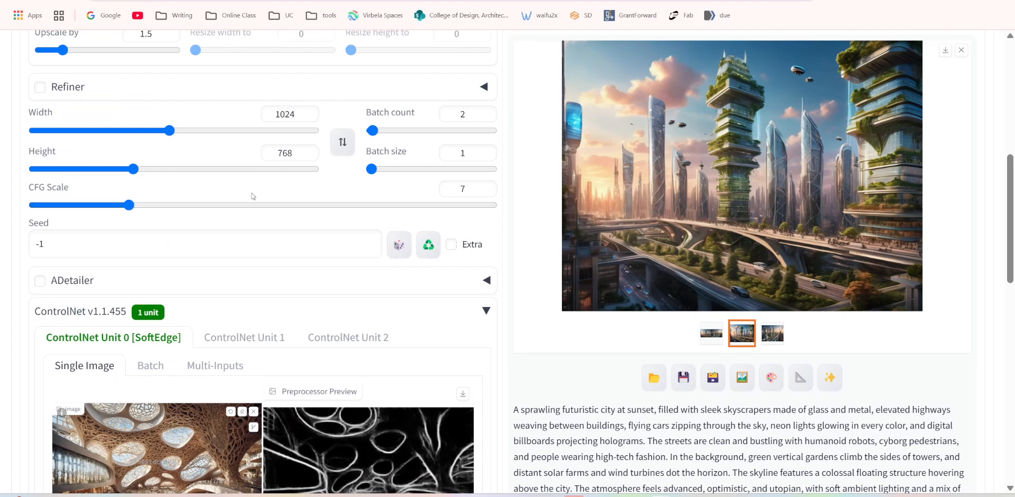
Generate a new batch of futuristic city images with the SoftEdge control weight at 2 and the CFG Scale at 7.
scroll(795, 251, "up", 5)
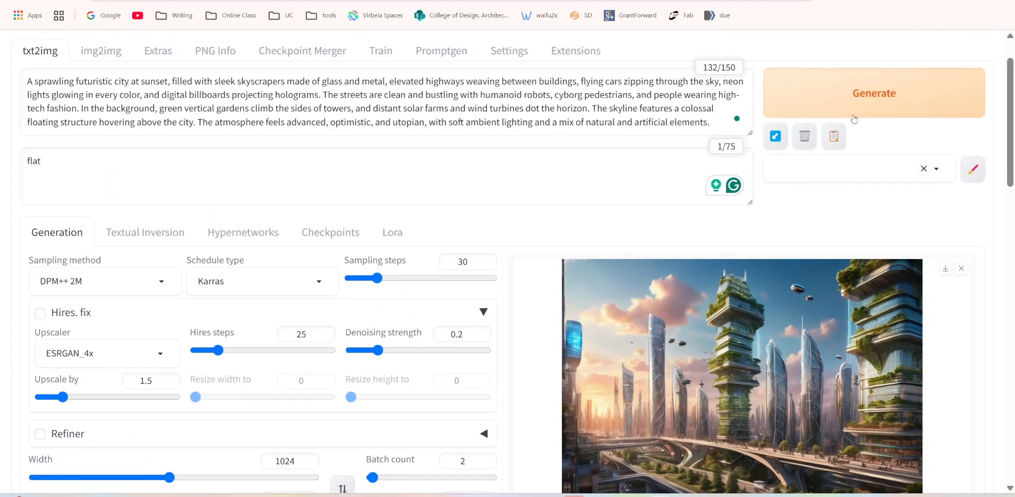
left_click(873, 93)
scroll(800, 371, "down", 3)
scroll(806, 343, "down", 1)
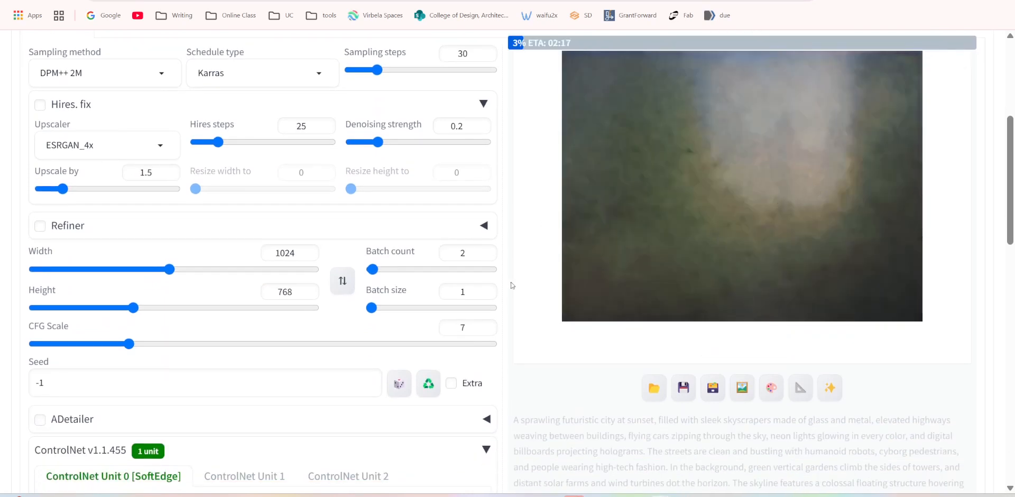
scroll(576, 329, "down", 1)
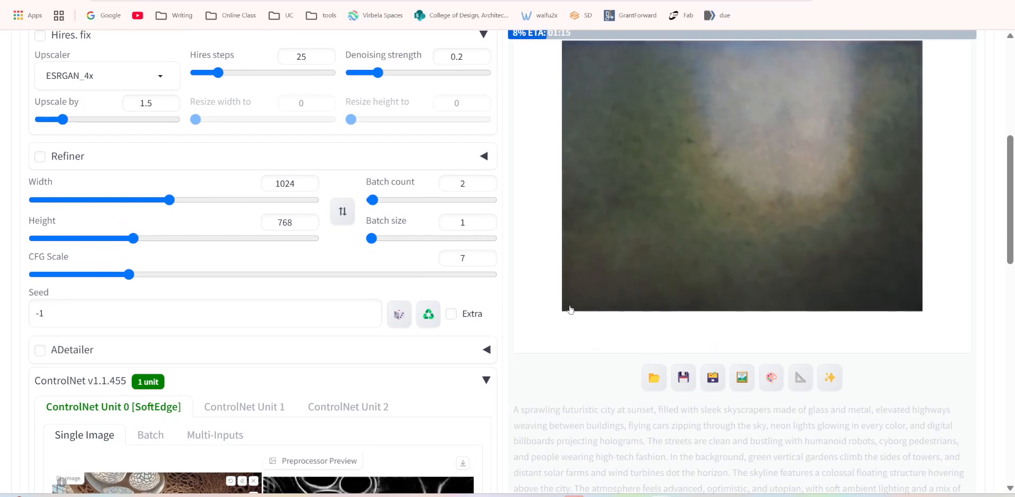
scroll(570, 309, "down", 1)
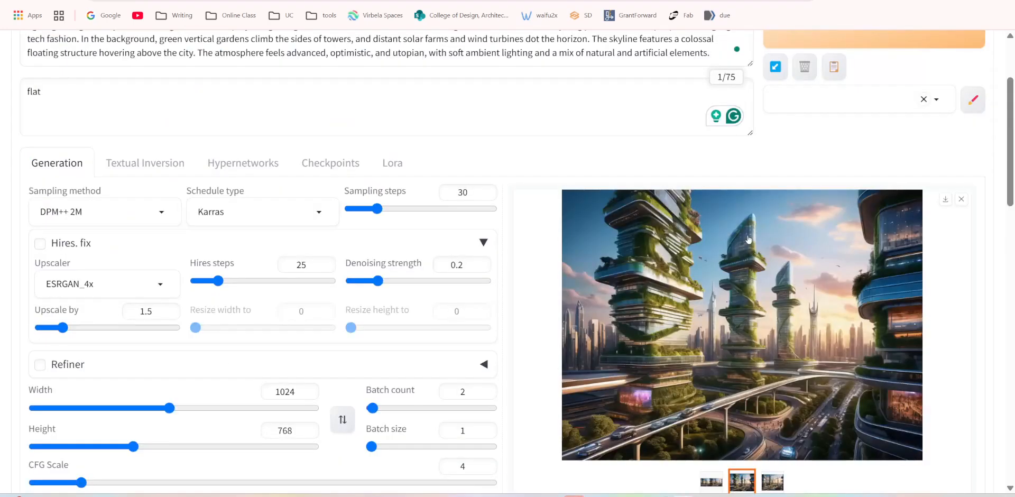
Examine the last image of the new batch together with its generation parameters and ControlNet settings.
scroll(787, 259, "down", 5)
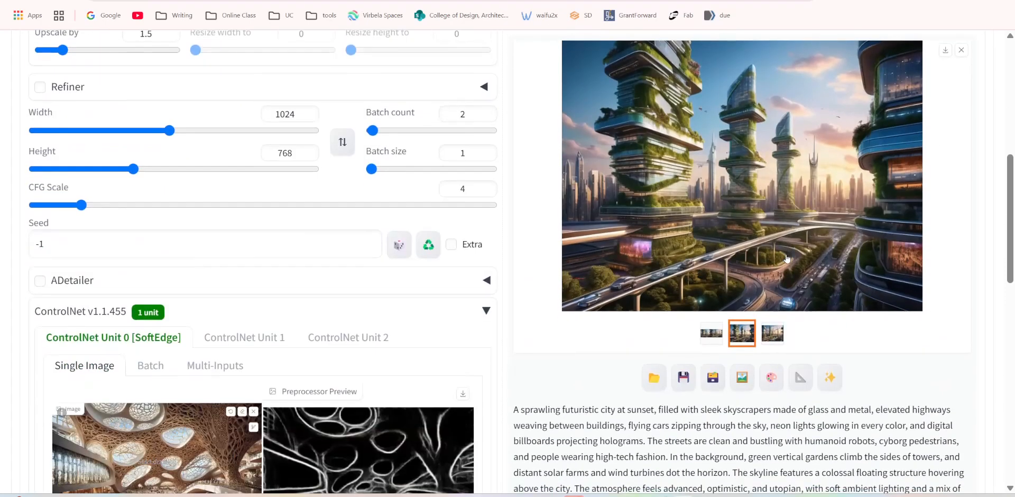
left_click(779, 337)
scroll(679, 218, "up", 5)
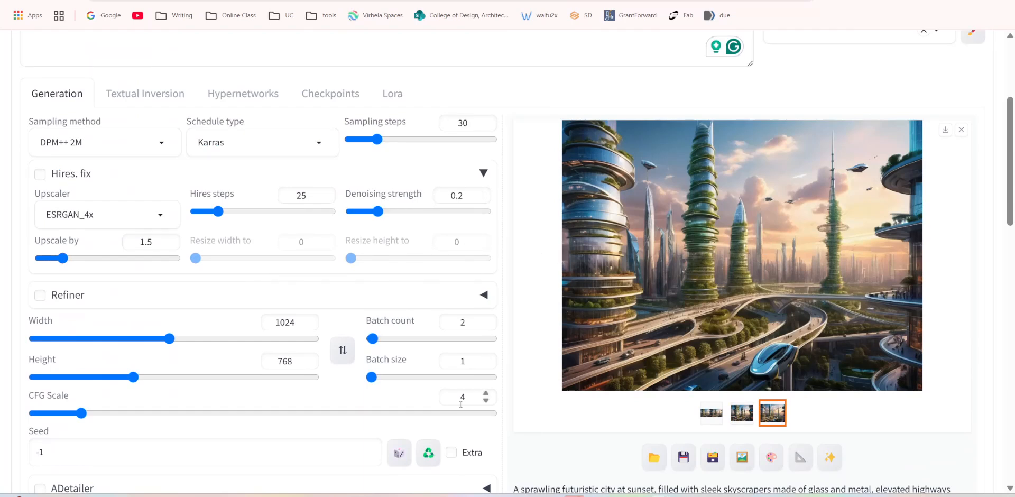
scroll(502, 396, "down", 12)
scroll(534, 398, "down", 3)
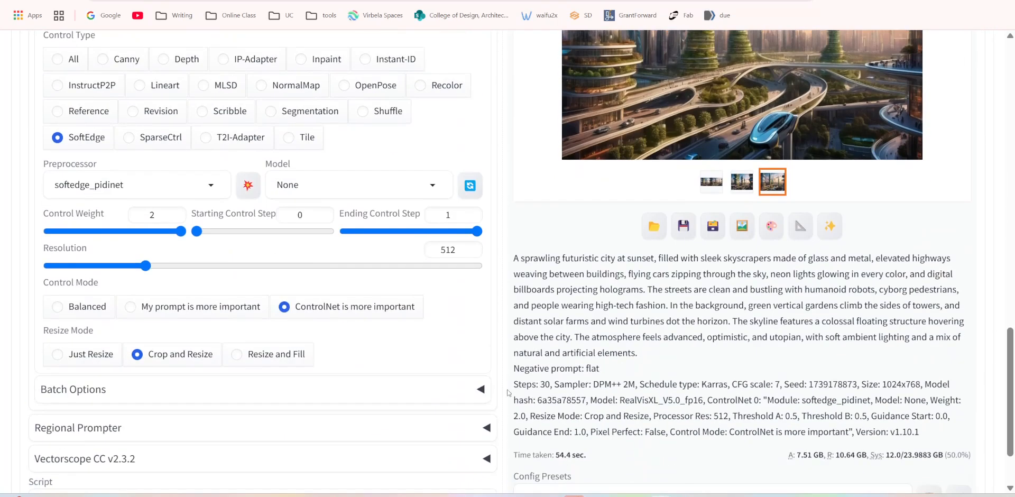
Enter a SoftEdge control weight of 5 and generate another batch with the CFG Scale at 4.
left_click(163, 212)
left_click_drag(163, 212, 93, 207)
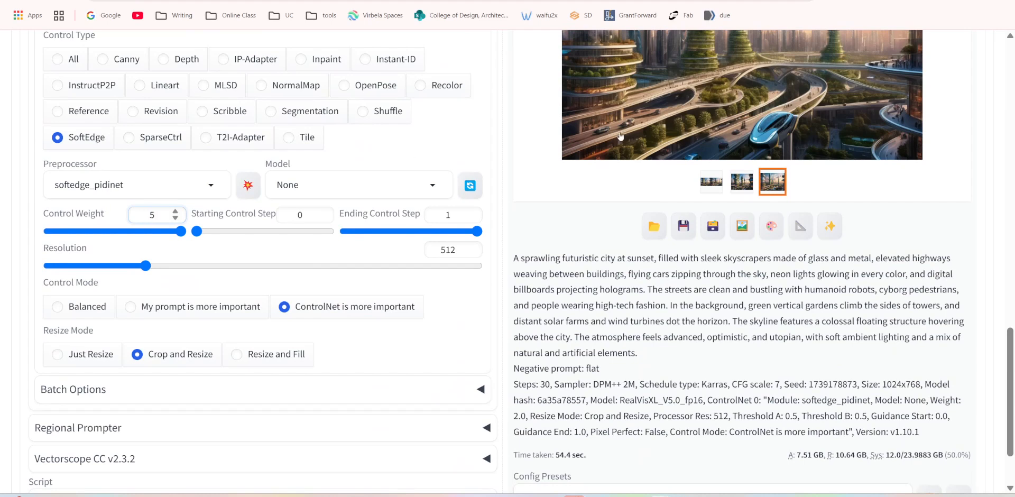
scroll(917, 233, "up", 3)
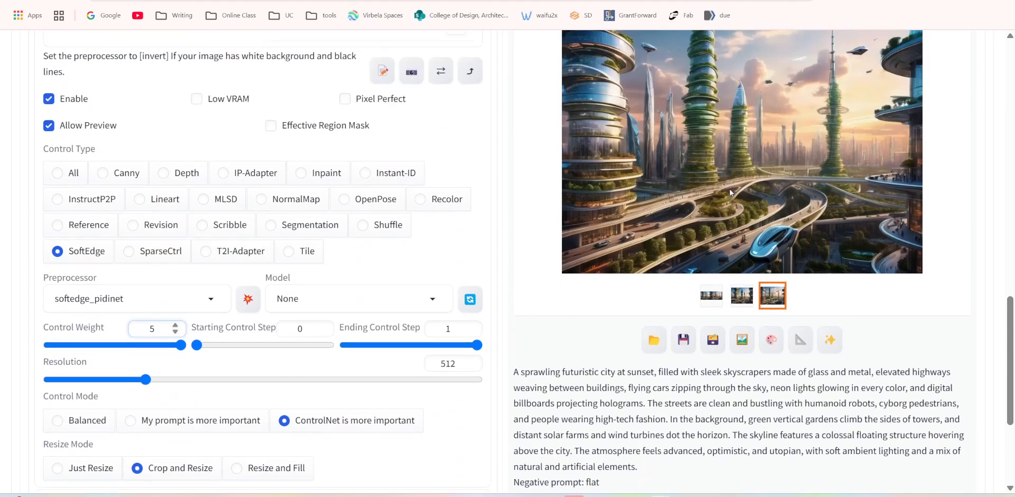
scroll(710, 229, "down", 5)
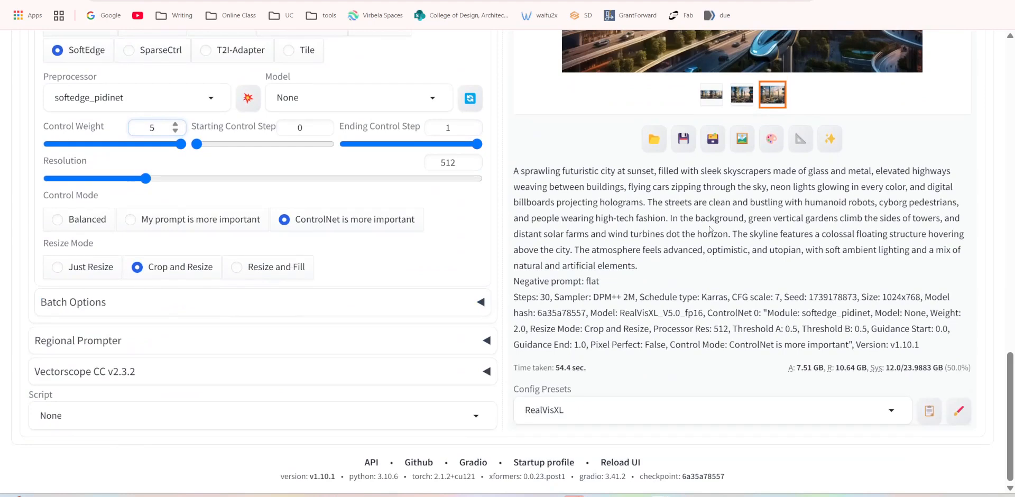
scroll(710, 229, "up", 15)
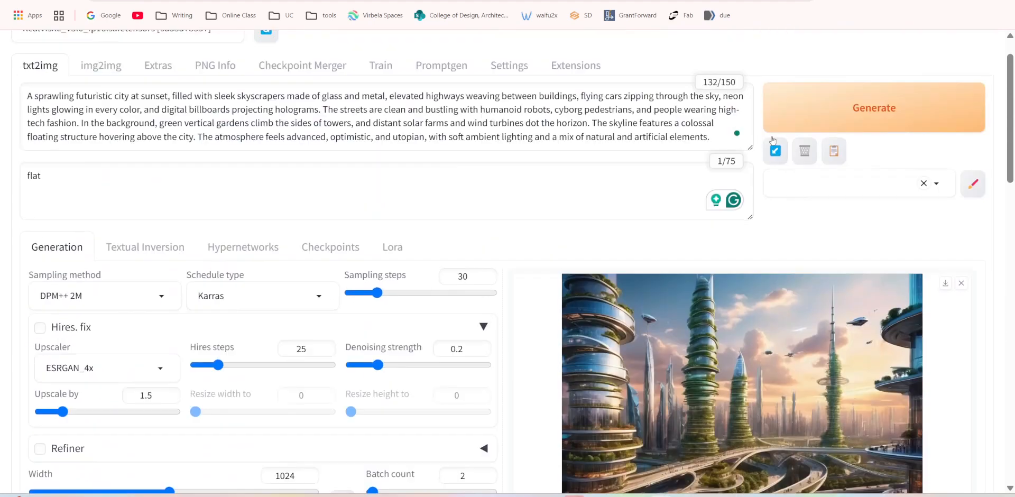
scroll(772, 140, "up", 1)
left_click(772, 140)
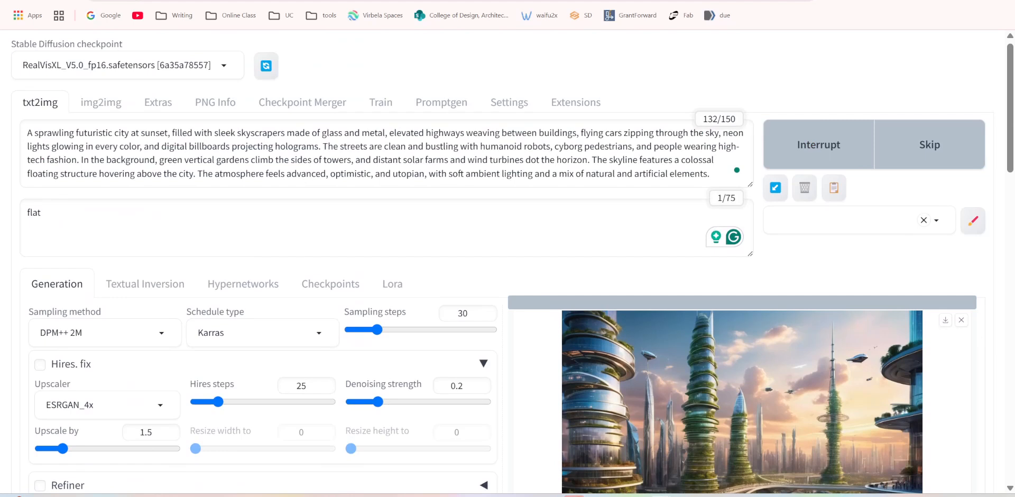
View the newly generated city images enlarged, going through them one by one.
scroll(740, 248, "down", 4)
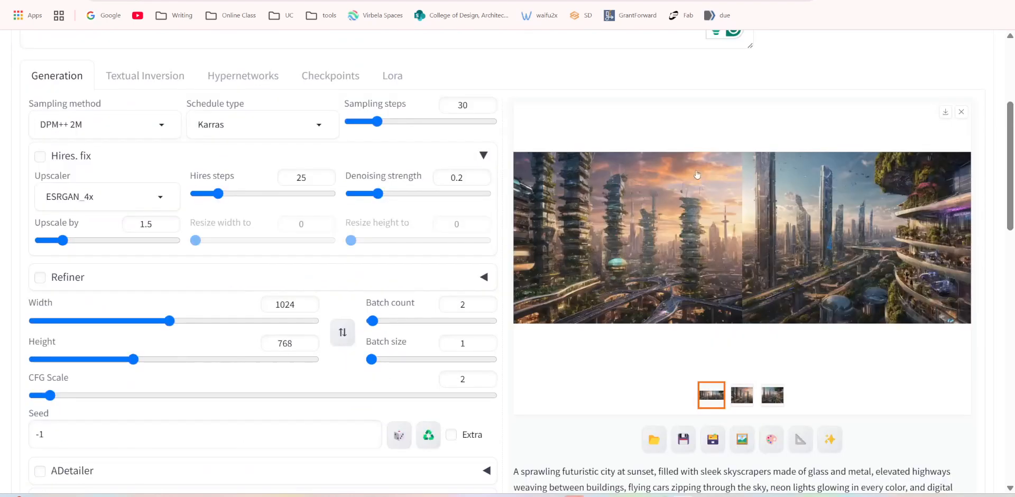
left_click(654, 246)
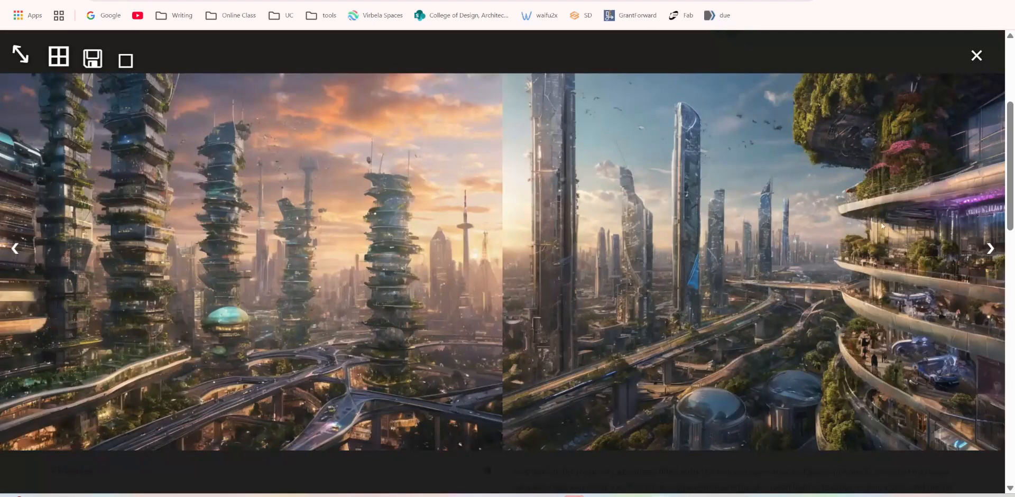
left_click(990, 249)
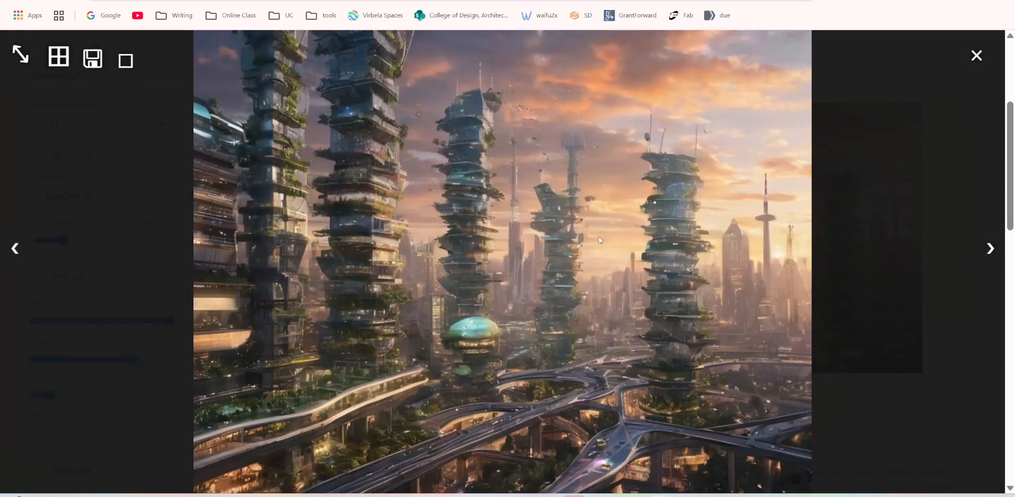
left_click(990, 248)
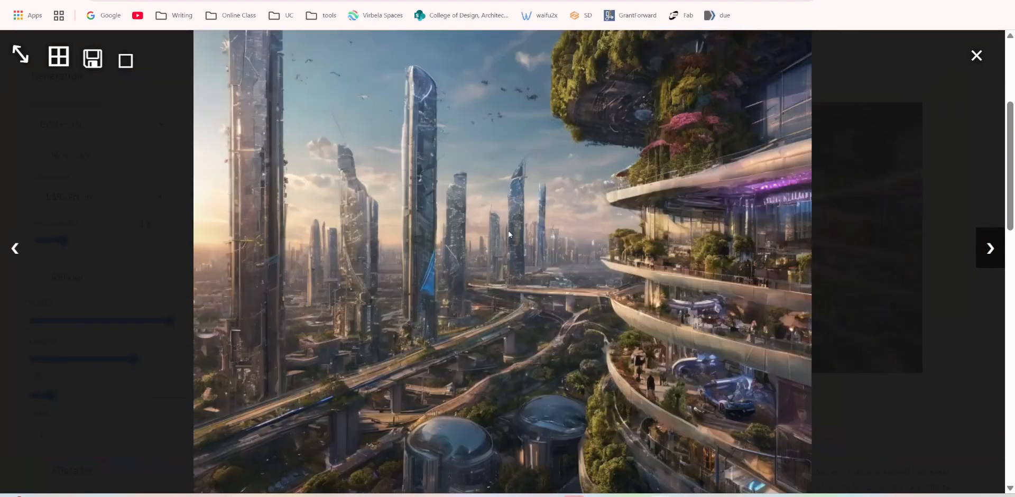
left_click(15, 249)
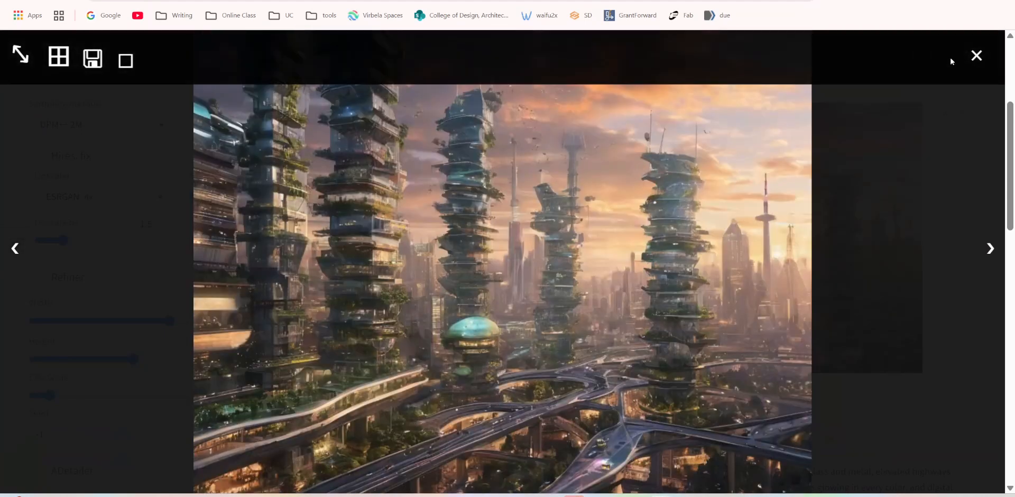
left_click(976, 56)
Switch the ControlNet unit's control type to All and run the preprocessor preview on the reference image.
scroll(758, 157, "down", 3)
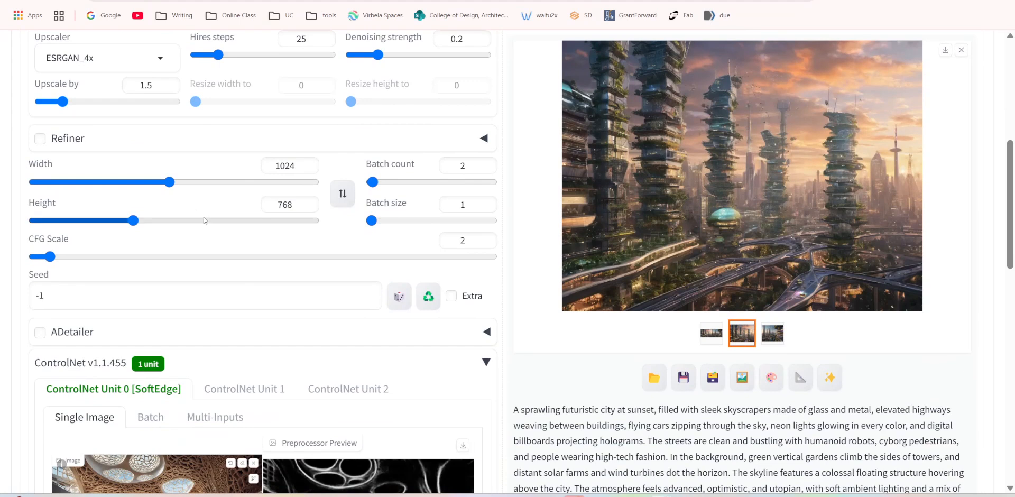
scroll(535, 253, "down", 6)
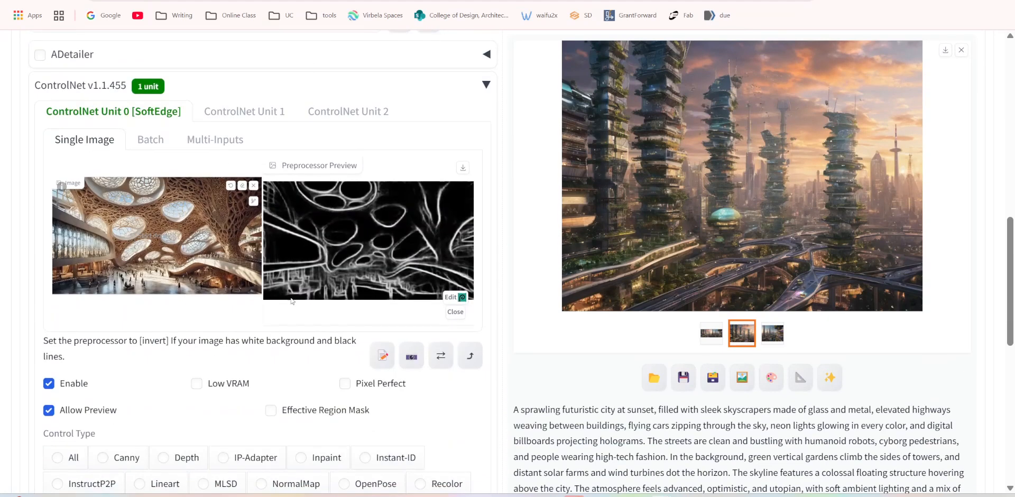
scroll(331, 270, "down", 3)
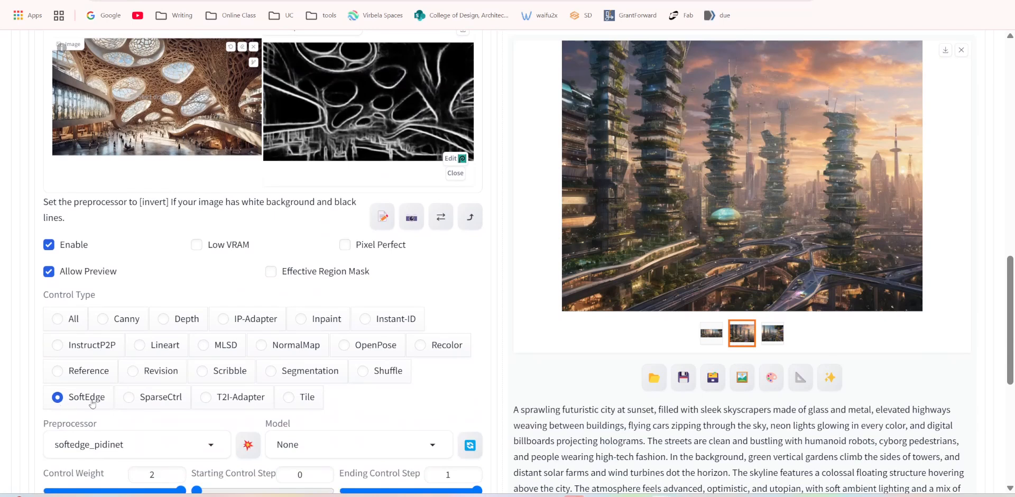
scroll(391, 232, "up", 3)
scroll(380, 288, "down", 3)
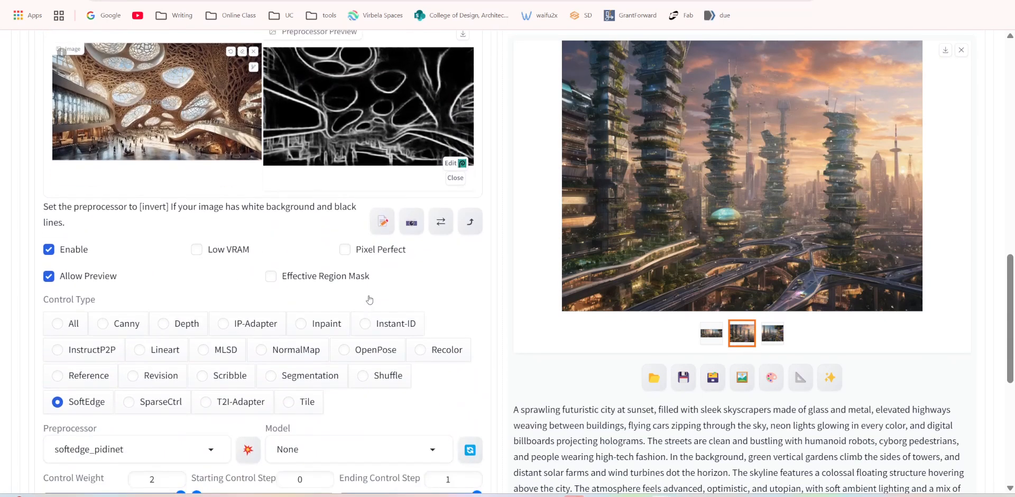
left_click(58, 319)
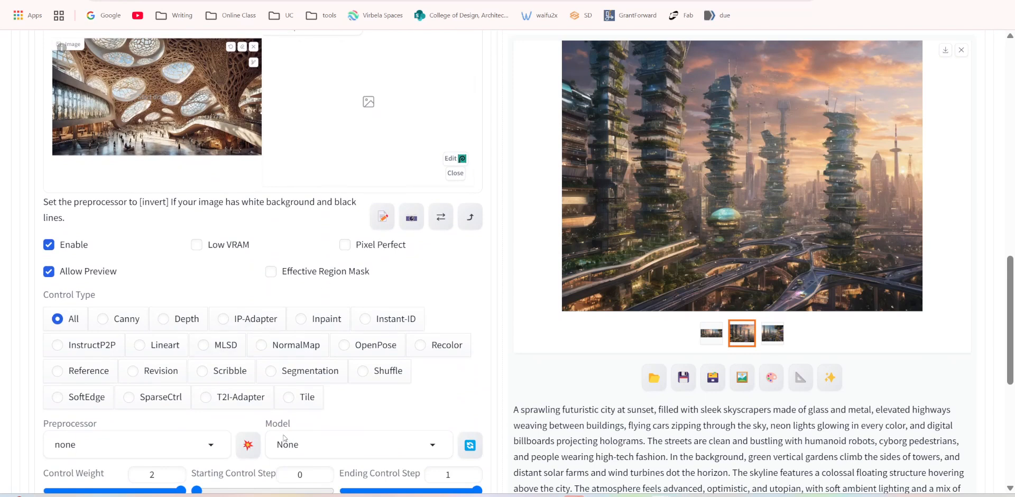
left_click(248, 444)
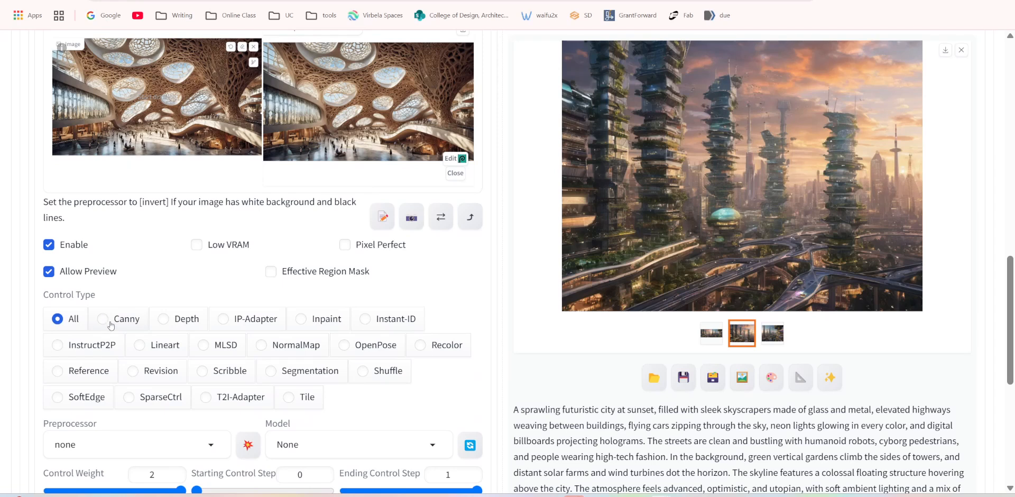
Change the control type to Canny and produce its preprocessor preview of the reference image.
left_click(104, 319)
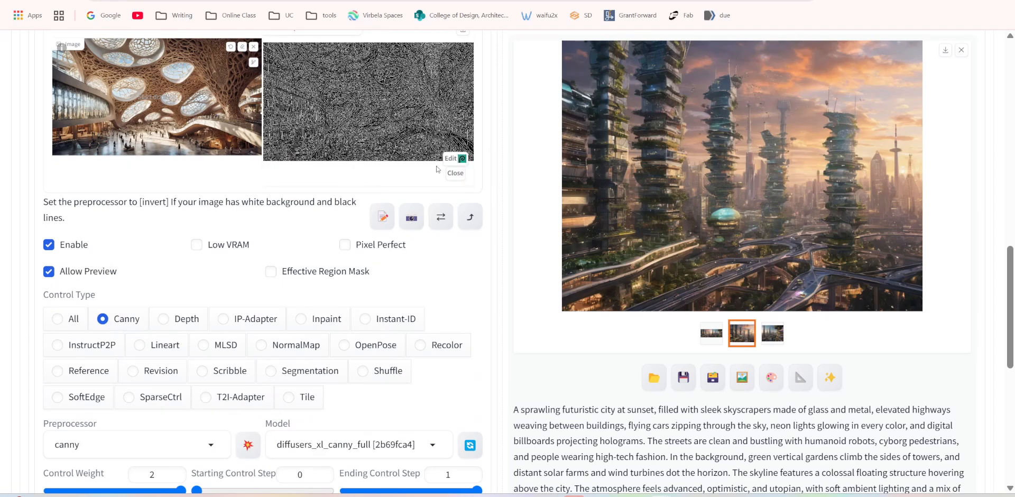
scroll(392, 137, "up", 1)
scroll(369, 199, "down", 1)
scroll(349, 256, "down", 3)
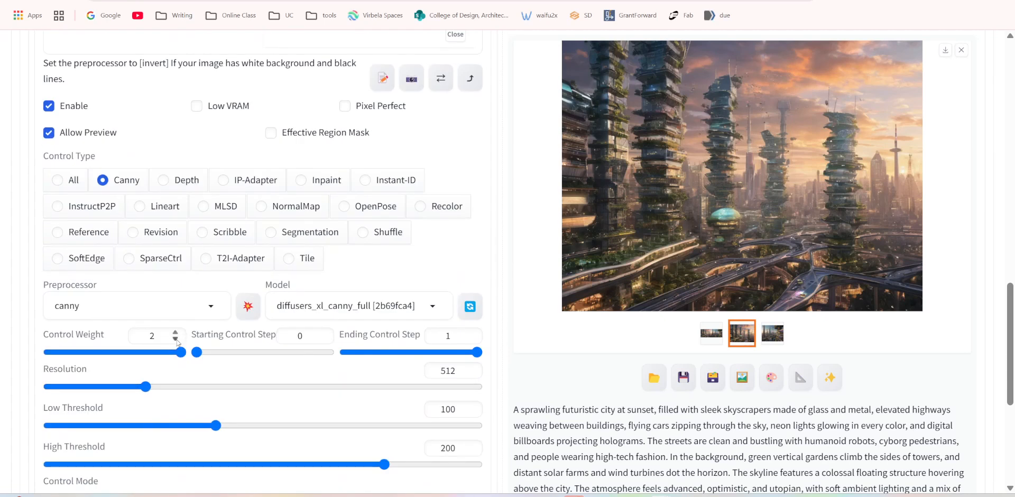
Lower the Canny unit's control weight to 1 and refresh the preprocessor preview.
double_click(155, 339)
type("1")
scroll(328, 208, "up", 4)
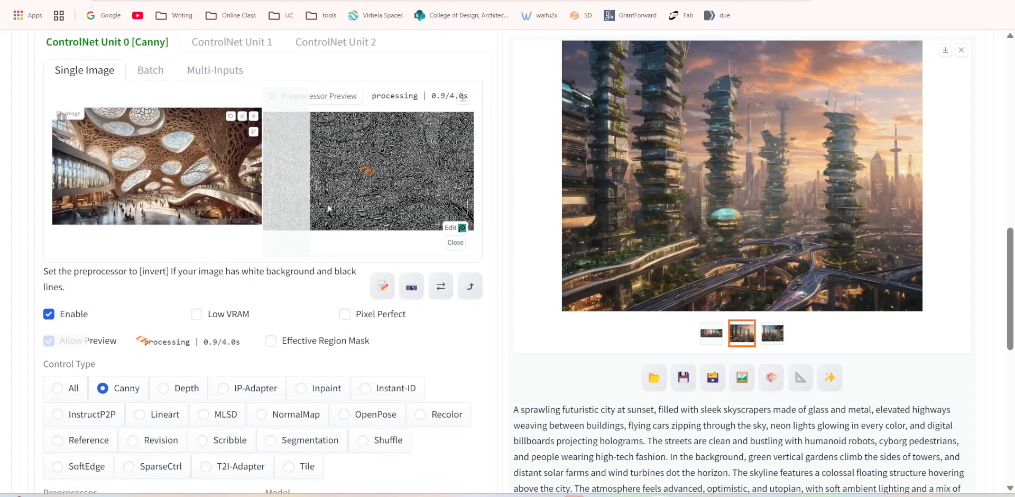
scroll(356, 265, "down", 4)
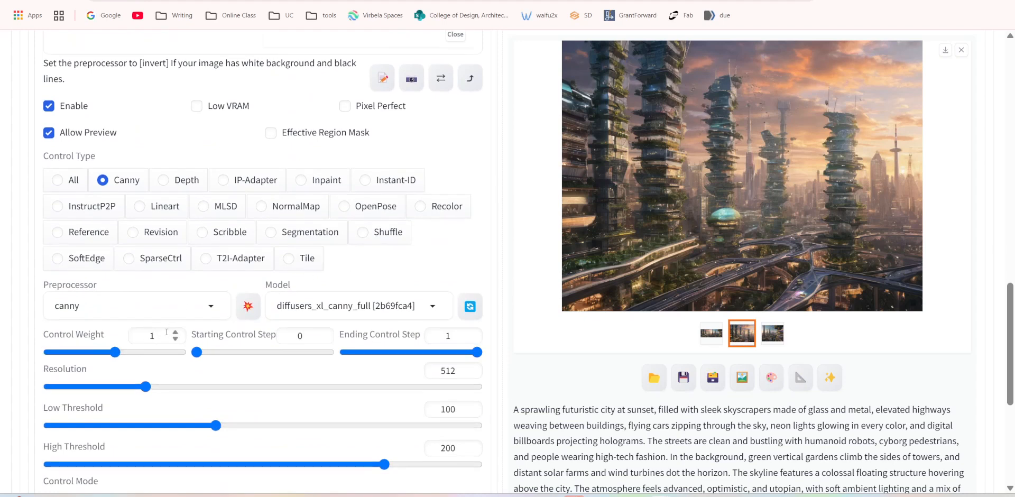
scroll(395, 177, "up", 7)
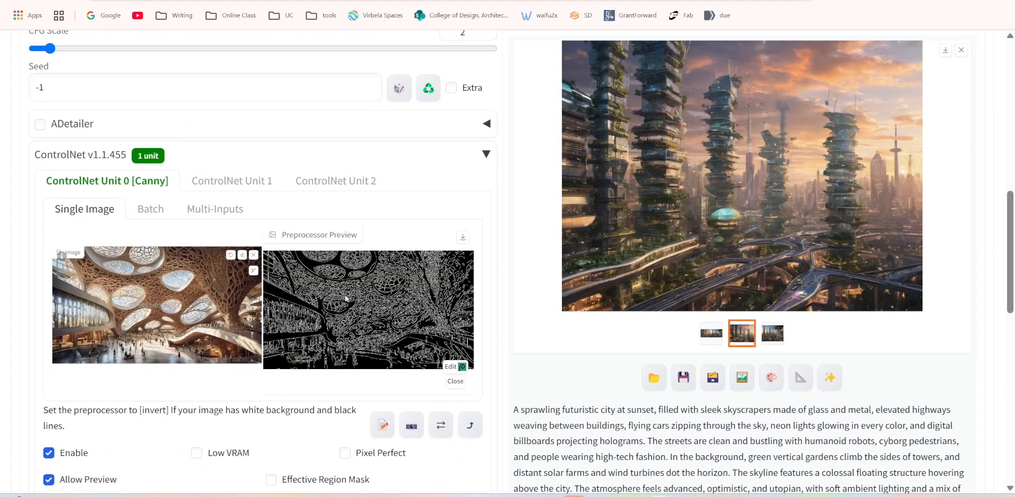
Enable Pixel Perfect for the Canny unit and set its control weight to 2.
scroll(334, 280, "down", 3)
left_click(344, 244)
scroll(198, 406, "down", 2)
scroll(198, 406, "down", 1)
left_click_drag(162, 336, 72, 344)
type("2")
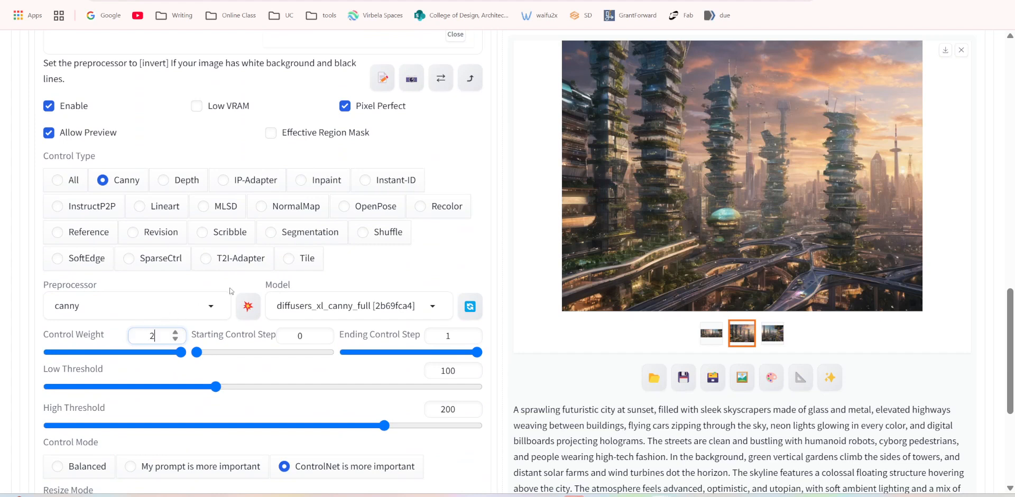
Rerun the Canny preprocessor with Pixel Perfect enabled and compare its edge preview with the reference image.
scroll(397, 172, "up", 2)
left_click(249, 444)
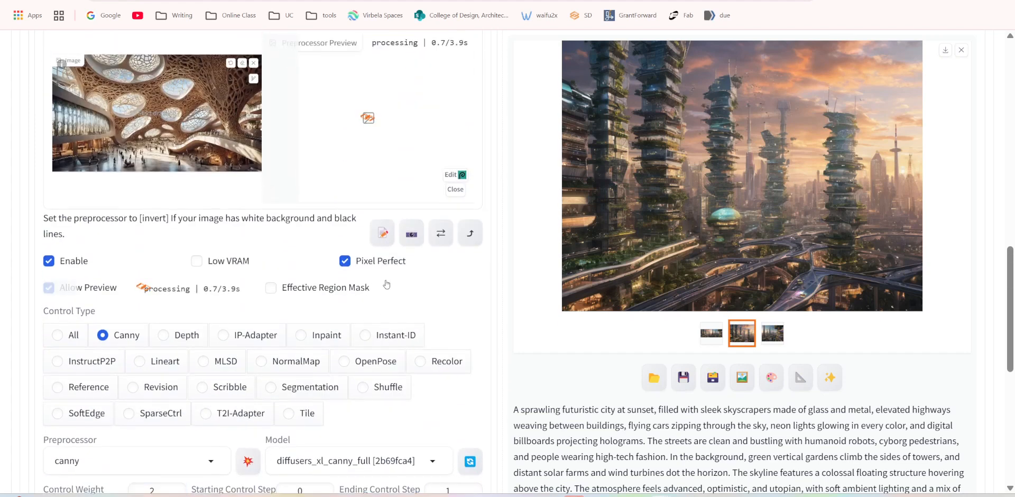
scroll(372, 201, "up", 2)
scroll(371, 253, "down", 2)
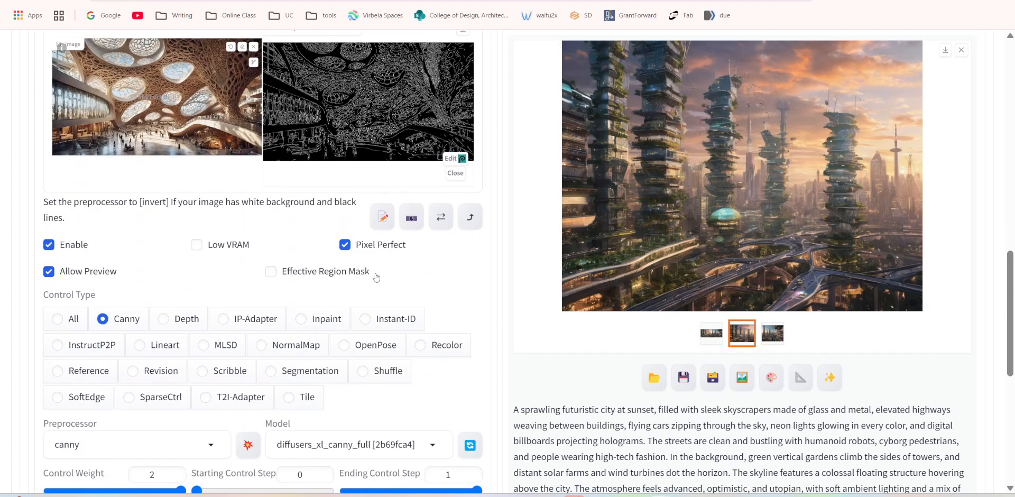
scroll(312, 386, "down", 2)
scroll(308, 387, "up", 2)
left_click(248, 447)
Generate a new batch of city images using the Canny unit with the CFG Scale at 2.
scroll(680, 242, "up", 15)
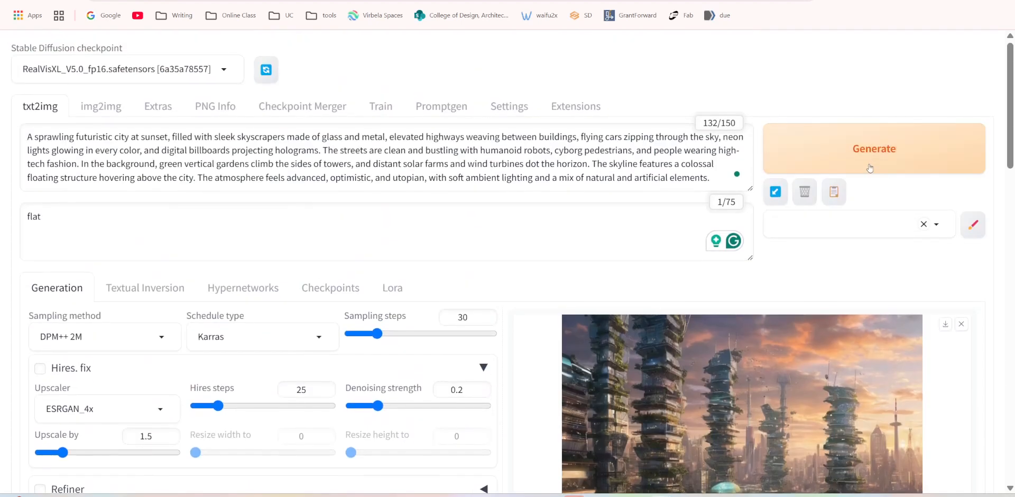
left_click(869, 168)
scroll(338, 309, "down", 10)
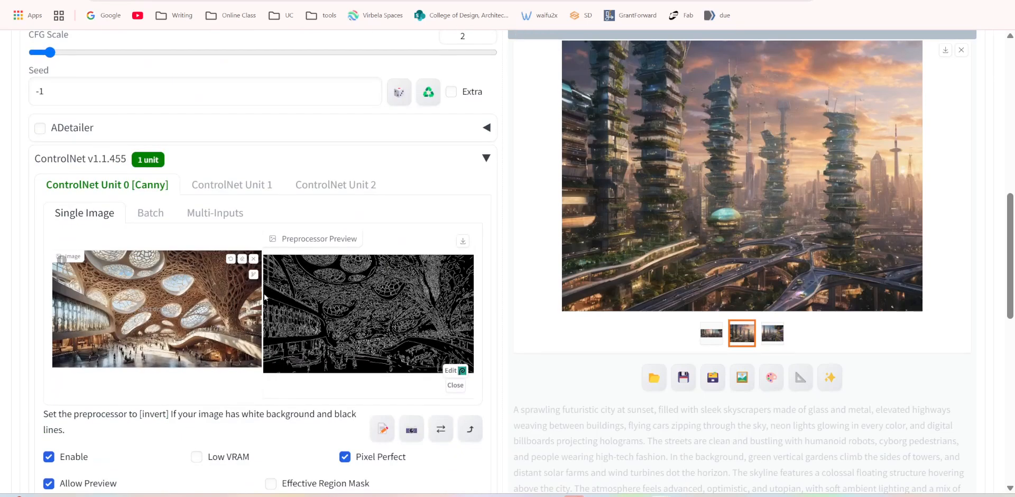
scroll(339, 319, "down", 3)
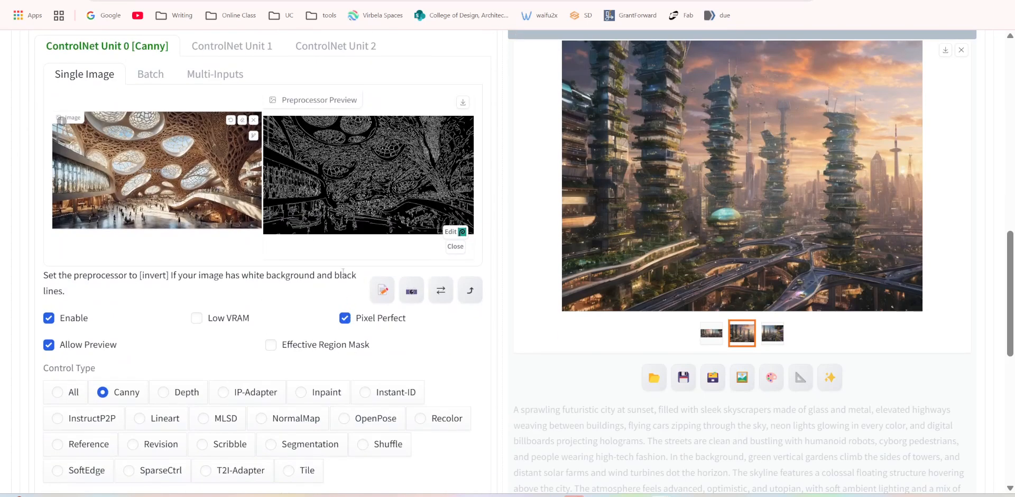
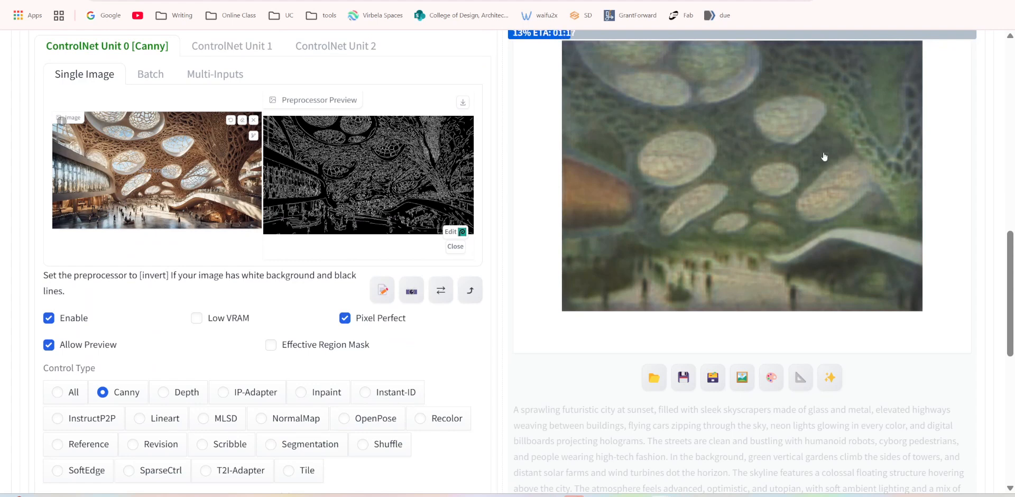
Review the Canny unit's settings and reference image against the generation in progress.
scroll(370, 264, "down", 3)
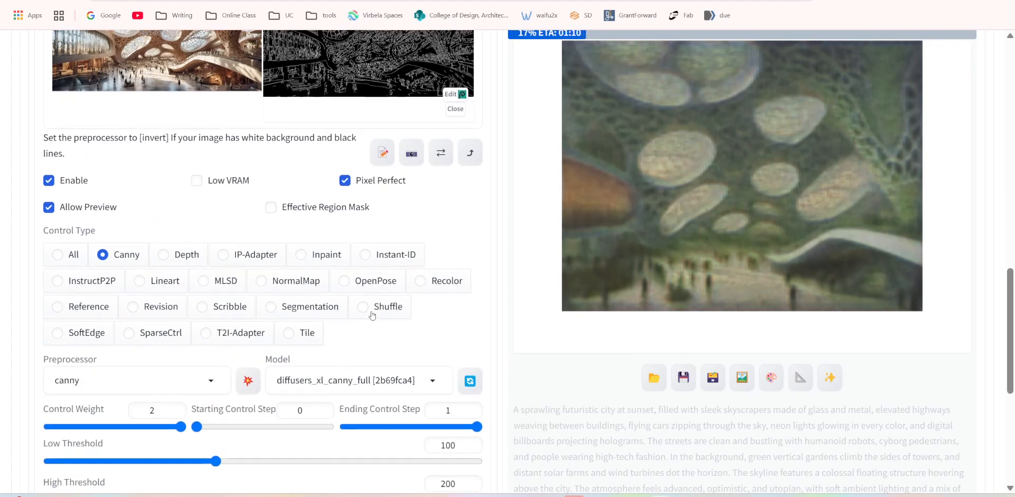
scroll(374, 276, "up", 8)
scroll(373, 276, "down", 10)
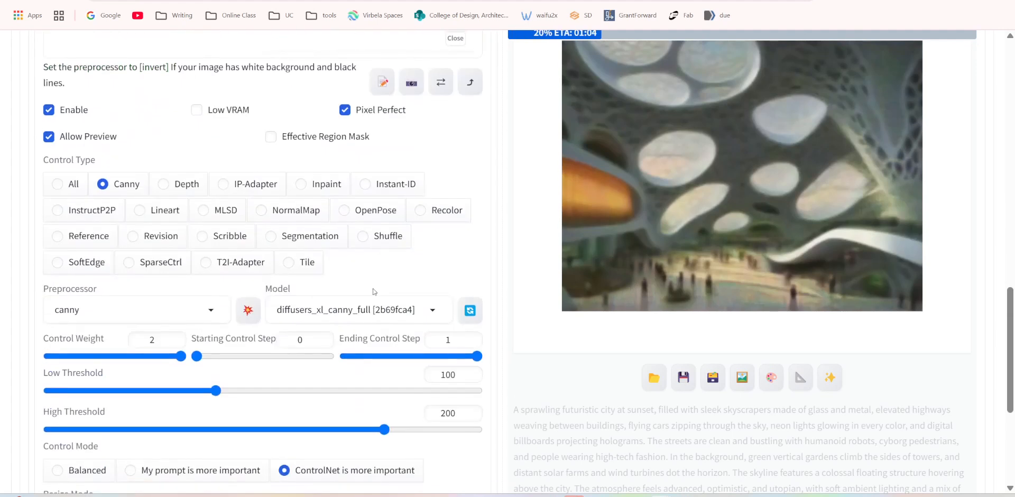
scroll(374, 292, "down", 3)
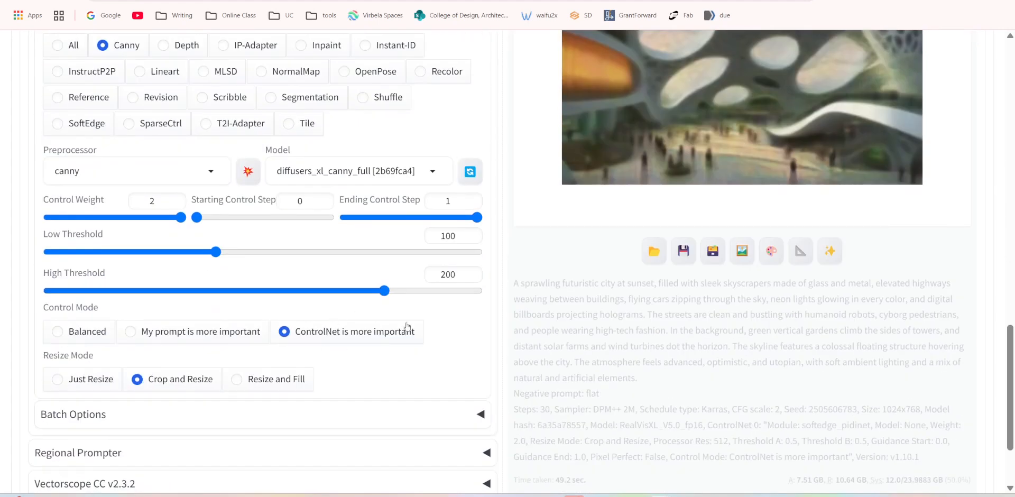
scroll(608, 194, "up", 9)
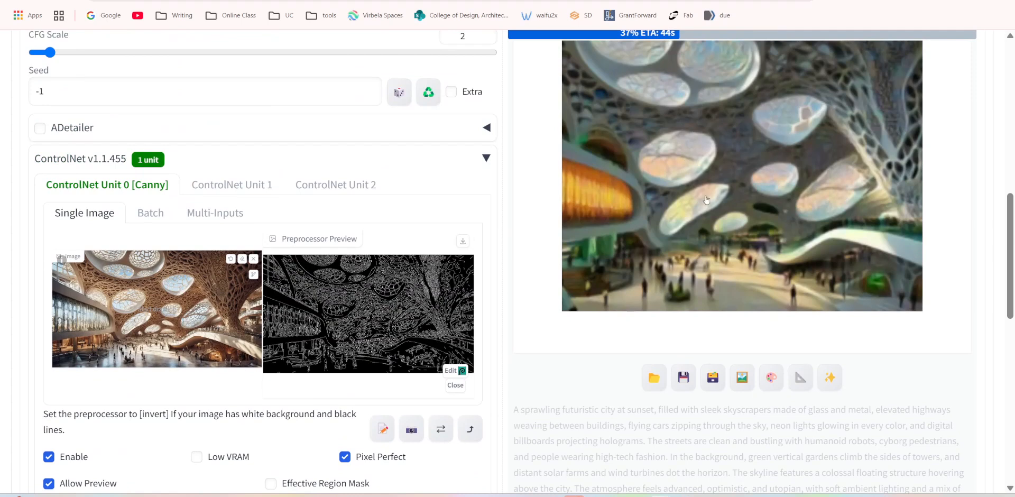
scroll(452, 313, "down", 5)
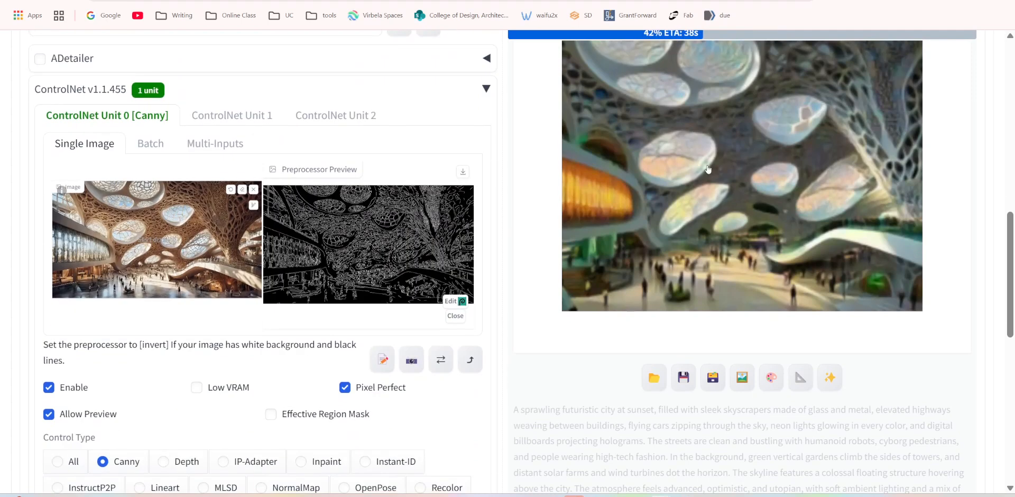
scroll(469, 332, "down", 3)
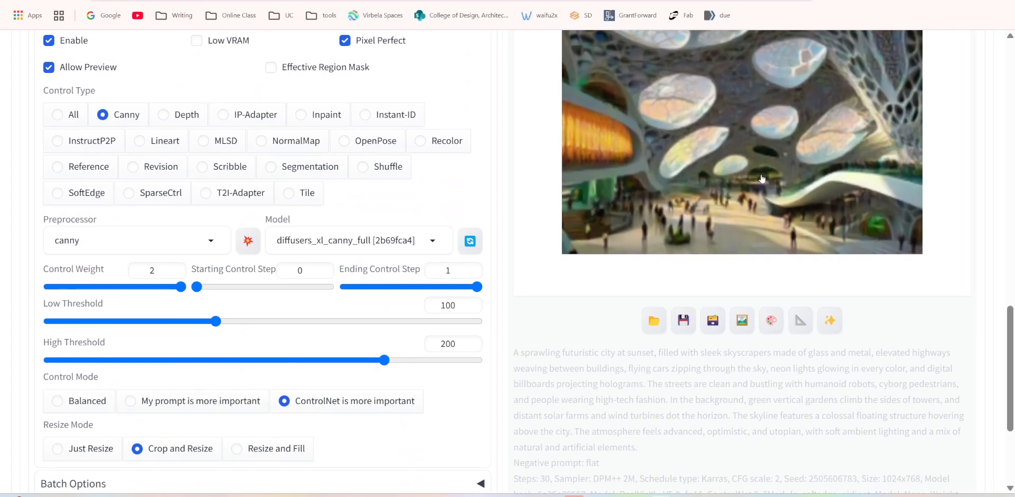
scroll(761, 178, "up", 3)
Set the Canny unit's control mode to "My prompt is more important" and the CFG Scale to 9.
scroll(261, 348, "down", 2)
scroll(261, 348, "down", 3)
left_click(129, 331)
scroll(267, 286, "up", 10)
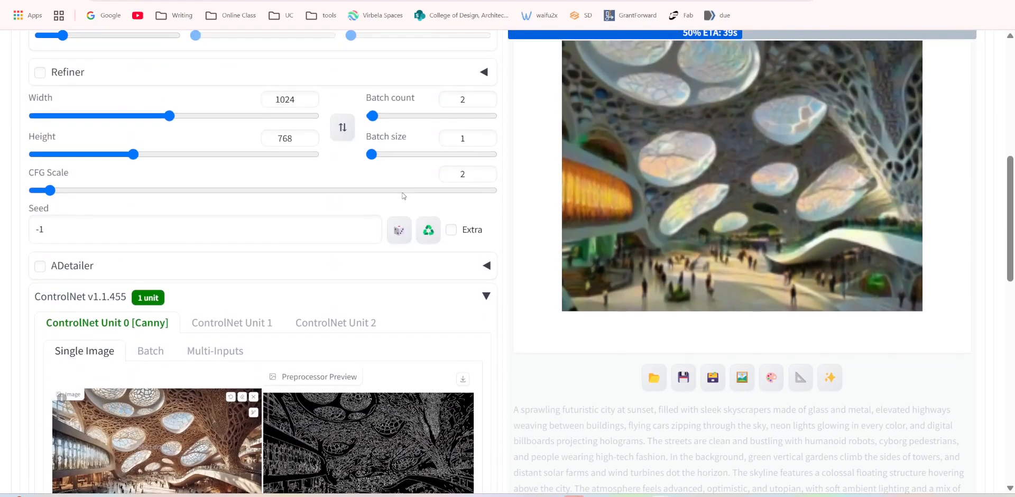
scroll(432, 176, "up", 1)
double_click(451, 245)
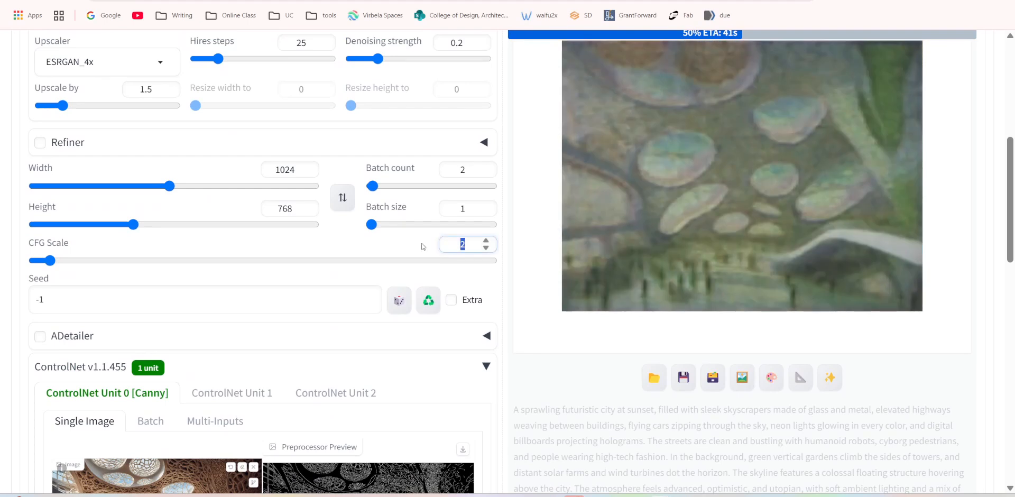
type("9")
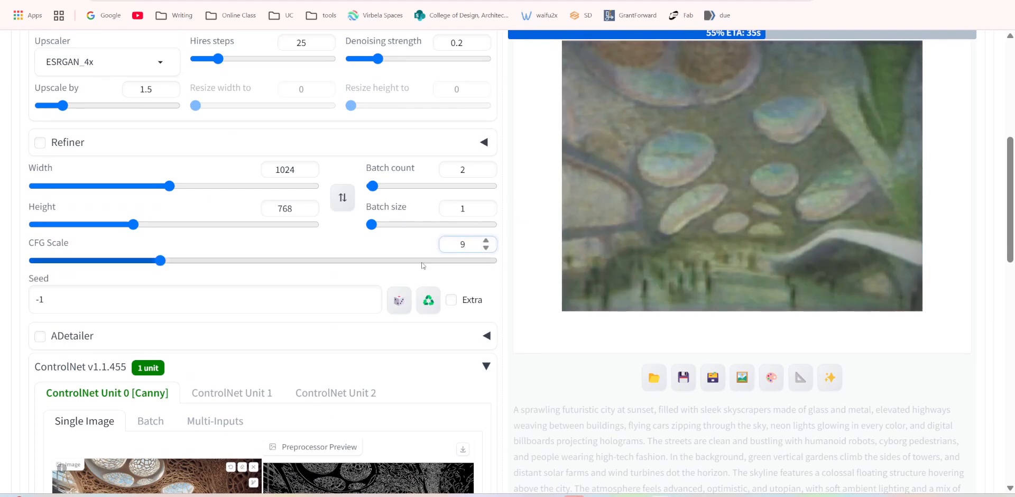
Compare the two finished images of the Canny batch with the reference image, viewing each enlarged.
scroll(511, 241, "down", 6)
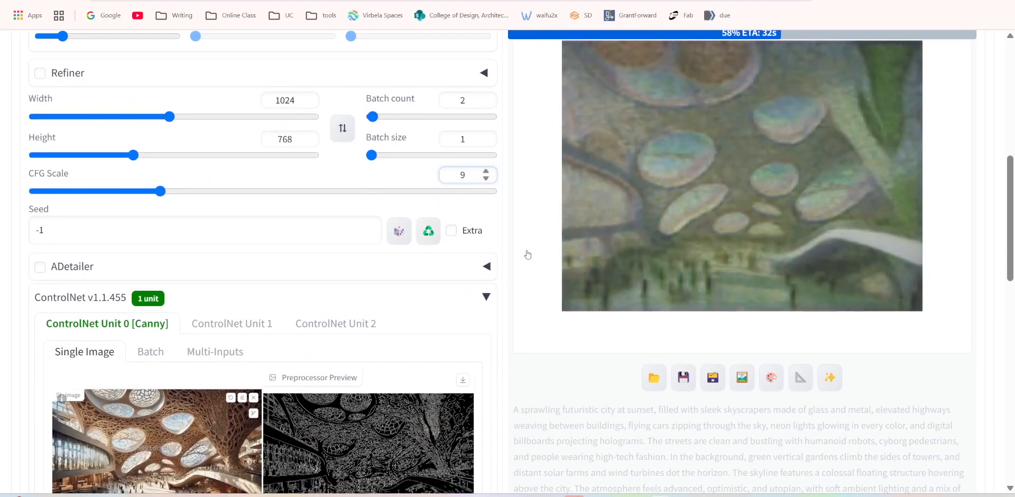
scroll(529, 263, "up", 3)
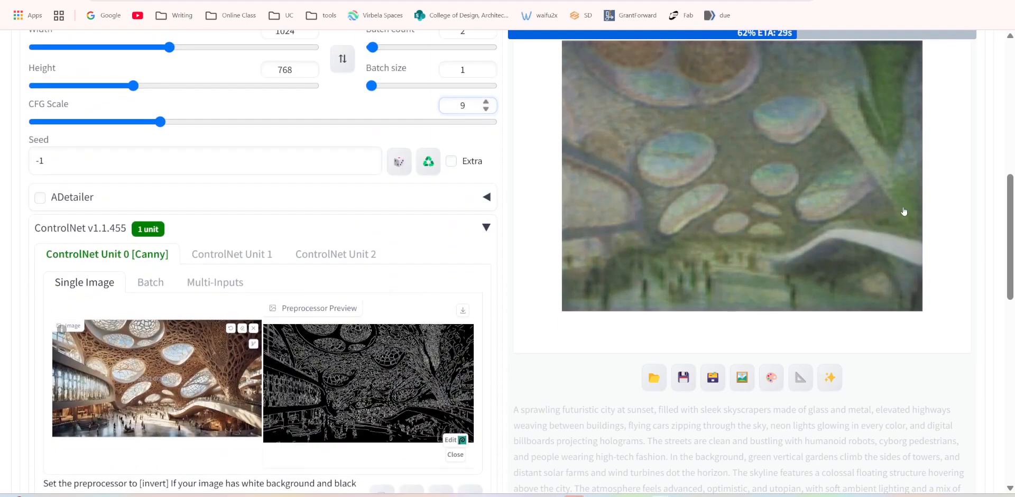
scroll(890, 216, "up", 3)
scroll(813, 179, "down", 3)
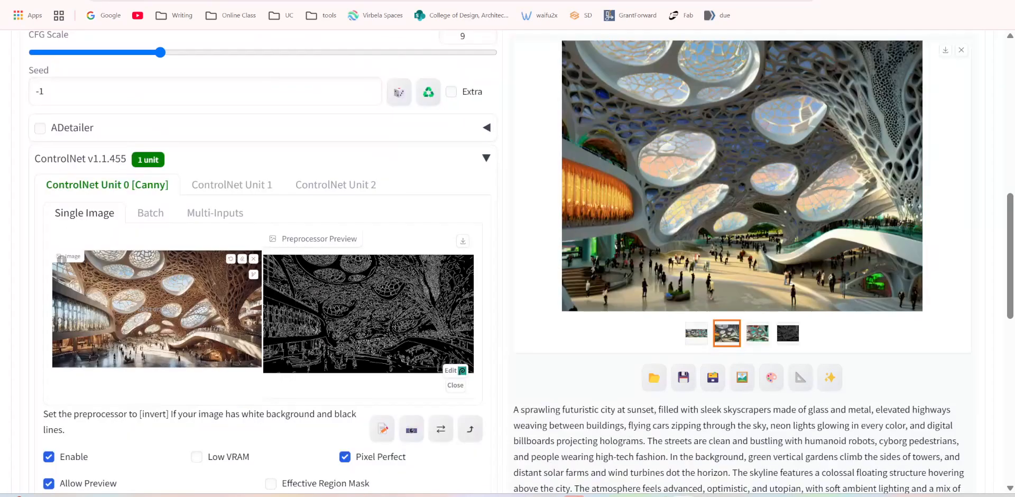
left_click(740, 213)
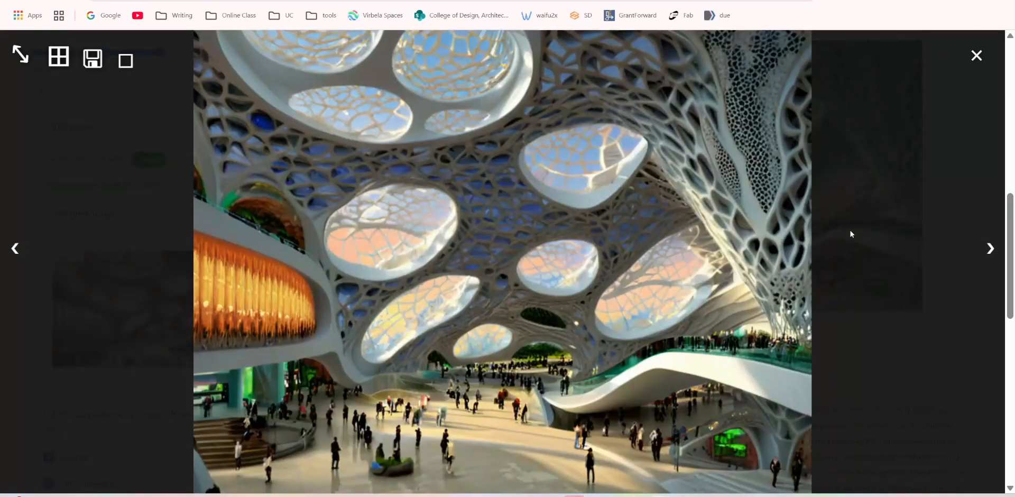
left_click(990, 250)
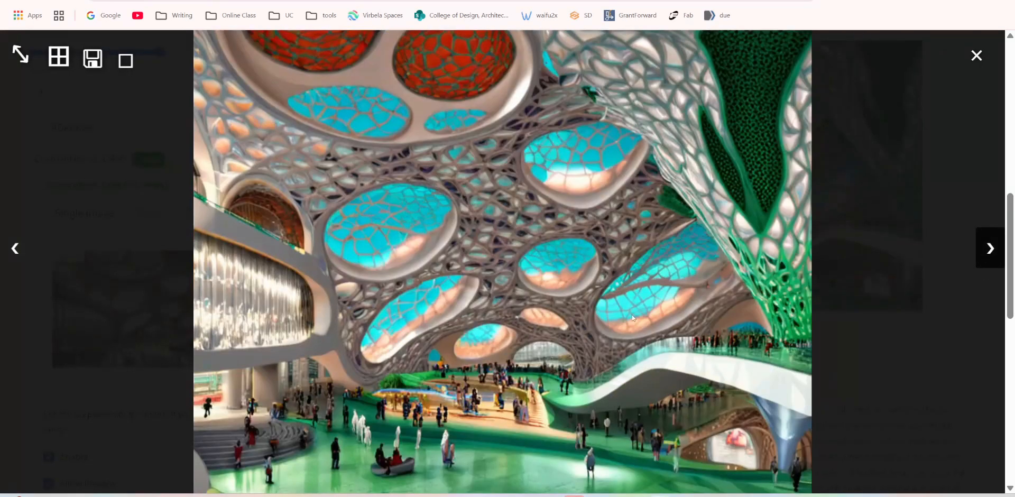
left_click(977, 55)
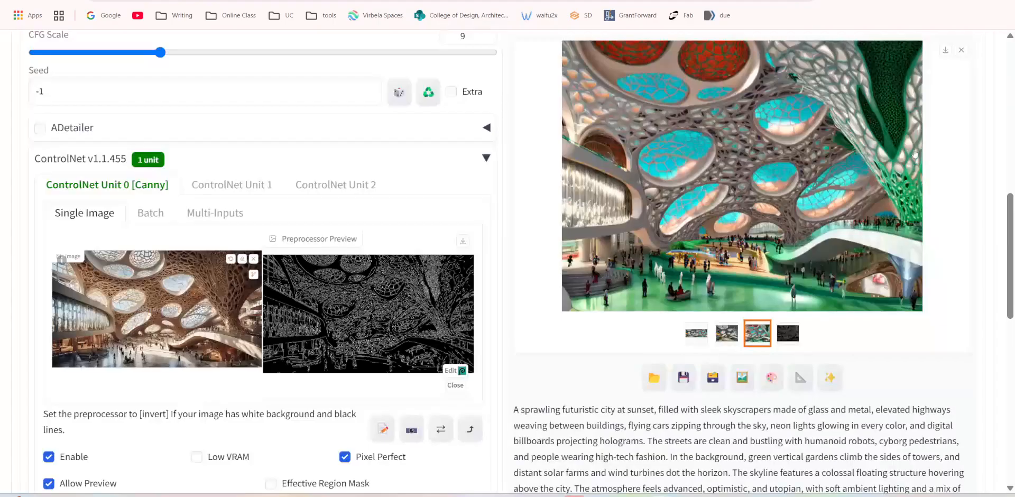
Check the Canny settings and generate a new batch with the prompt prioritised and the CFG Scale at 9.
scroll(526, 225, "up", 3)
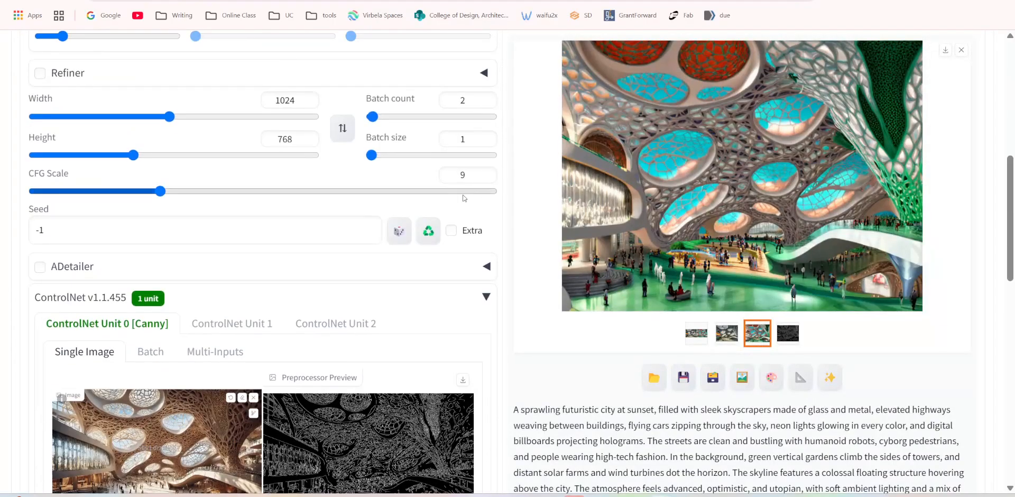
scroll(527, 308, "down", 10)
scroll(282, 384, "down", 2)
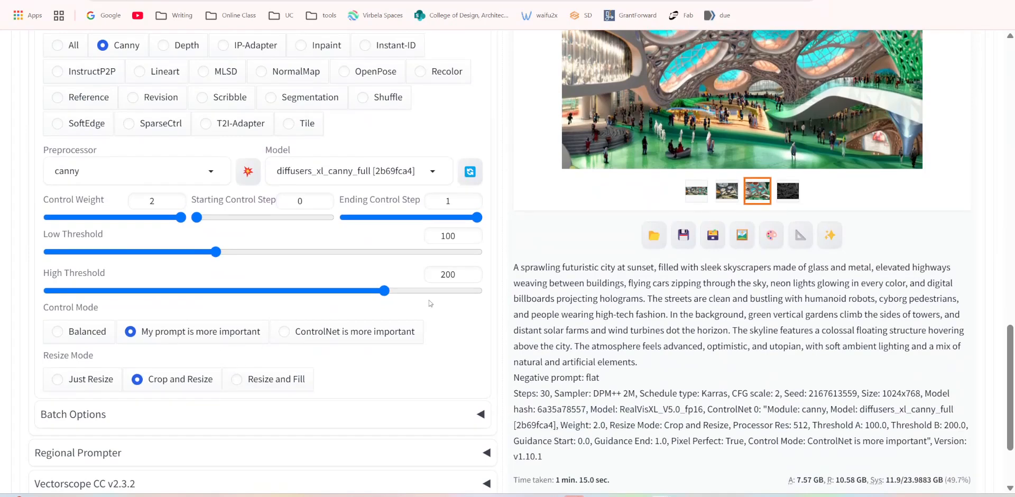
scroll(460, 299, "up", 3)
scroll(485, 295, "up", 15)
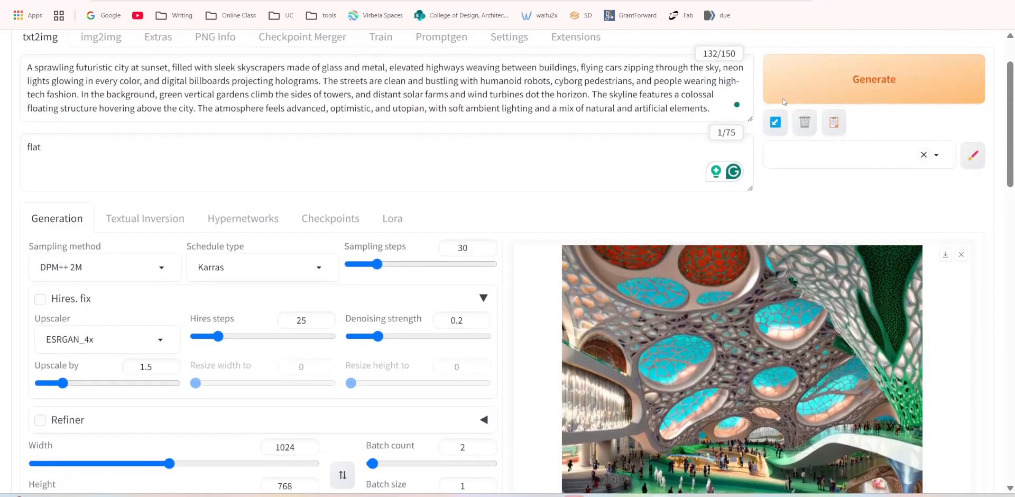
left_click(784, 101)
scroll(472, 269, "down", 4)
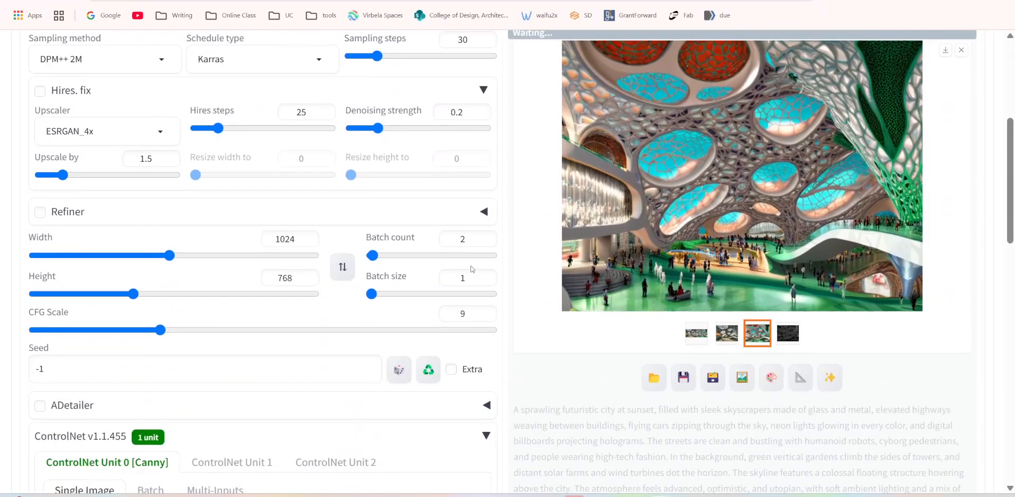
scroll(416, 223, "up", 4)
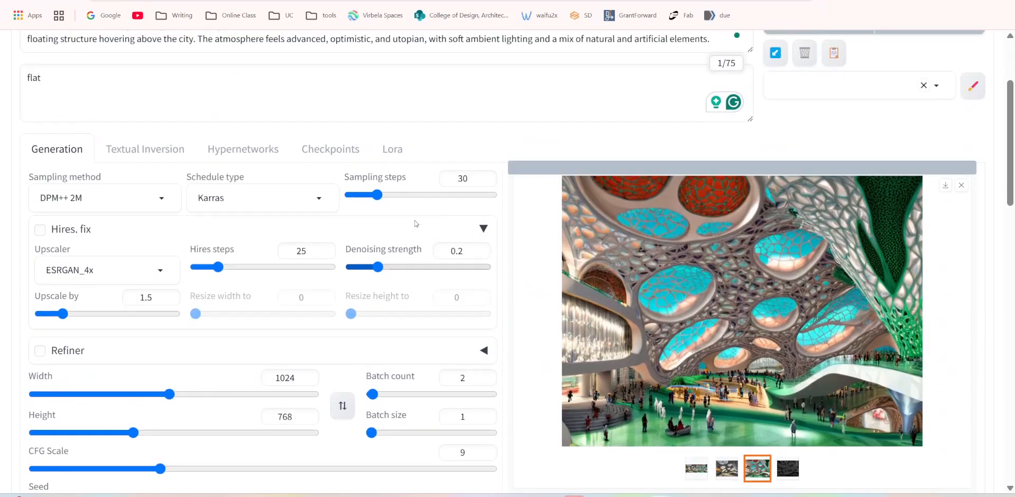
scroll(418, 325, "down", 5)
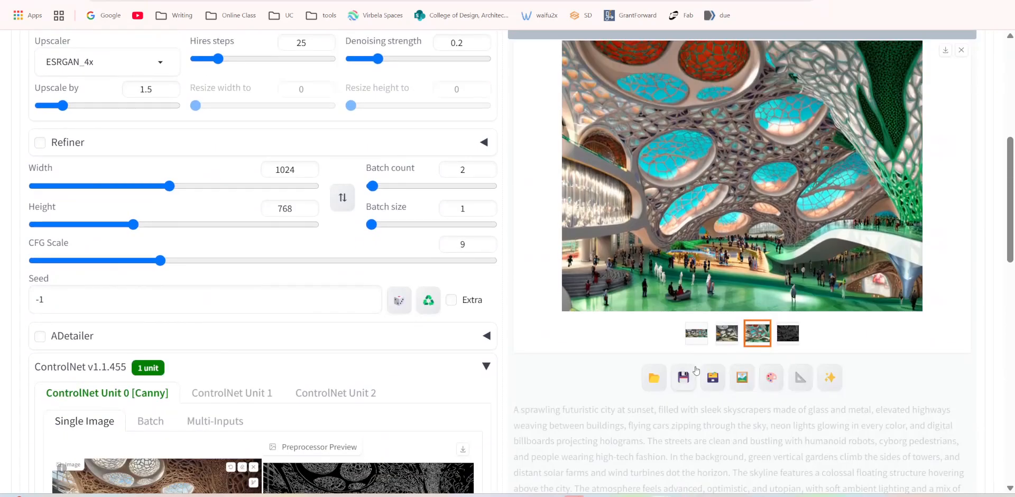
scroll(254, 264, "down", 3)
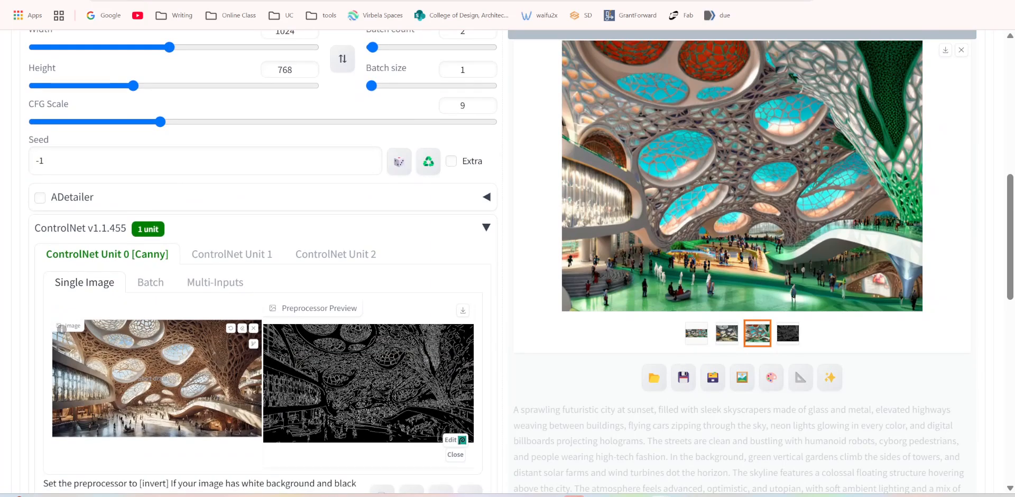
scroll(621, 268, "down", 5)
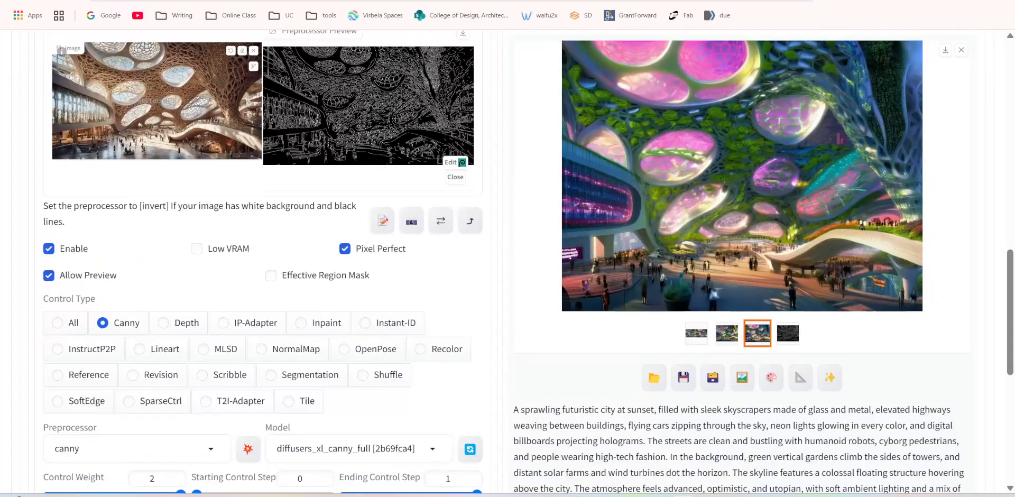
View both images of the new prompt-prioritised batch enlarged and compare their composition and colours.
left_click(726, 336)
left_click(715, 240)
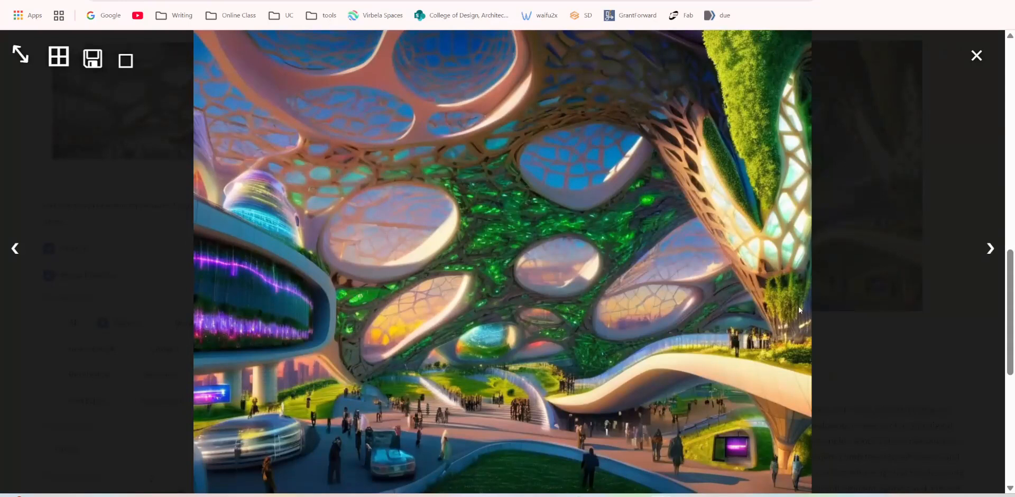
left_click(993, 252)
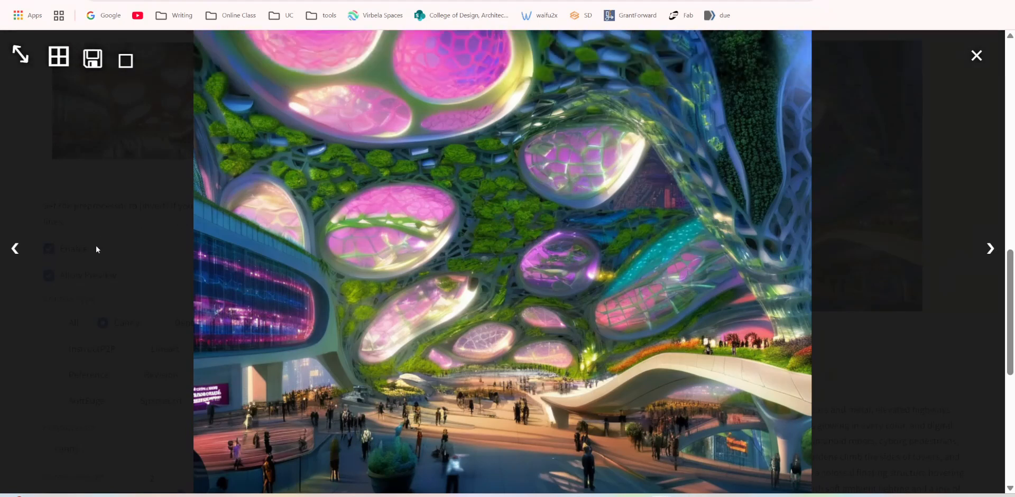
left_click(35, 249)
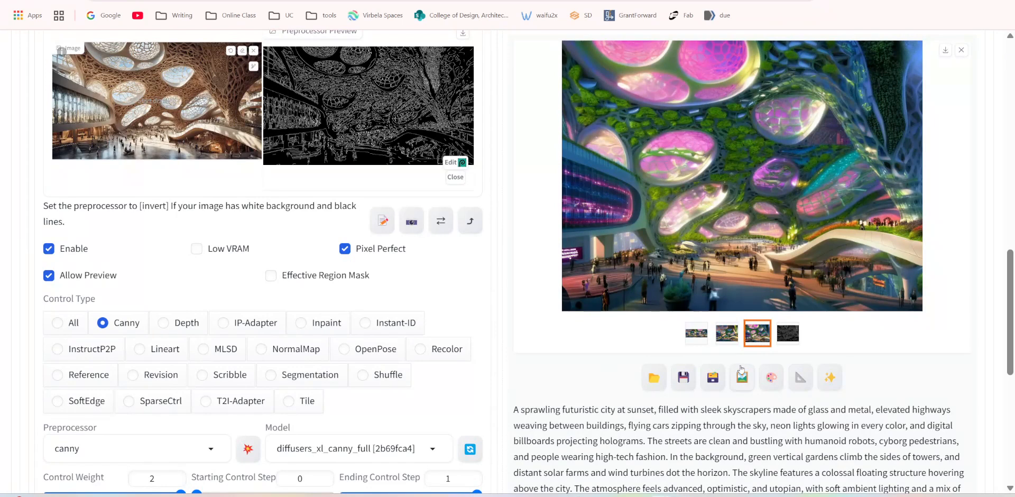
left_click(720, 338)
left_click(745, 173)
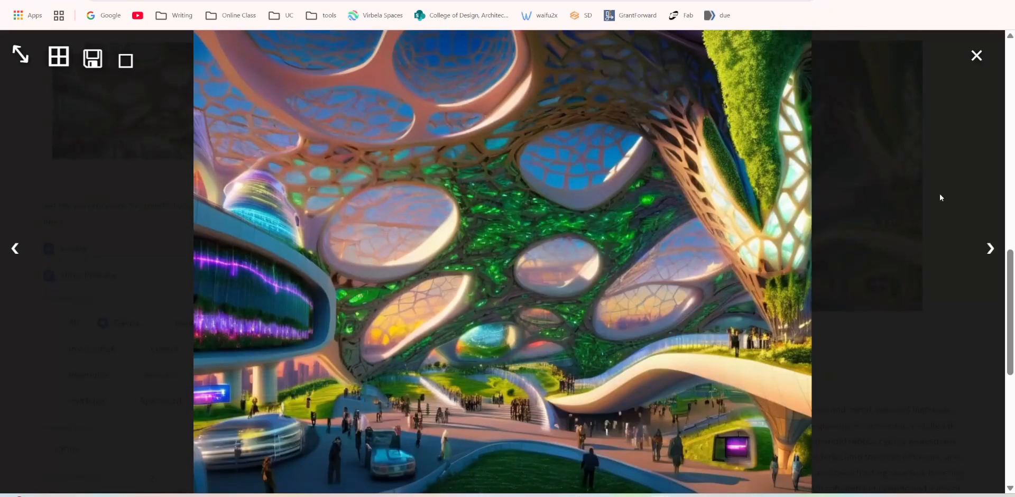
left_click(976, 55)
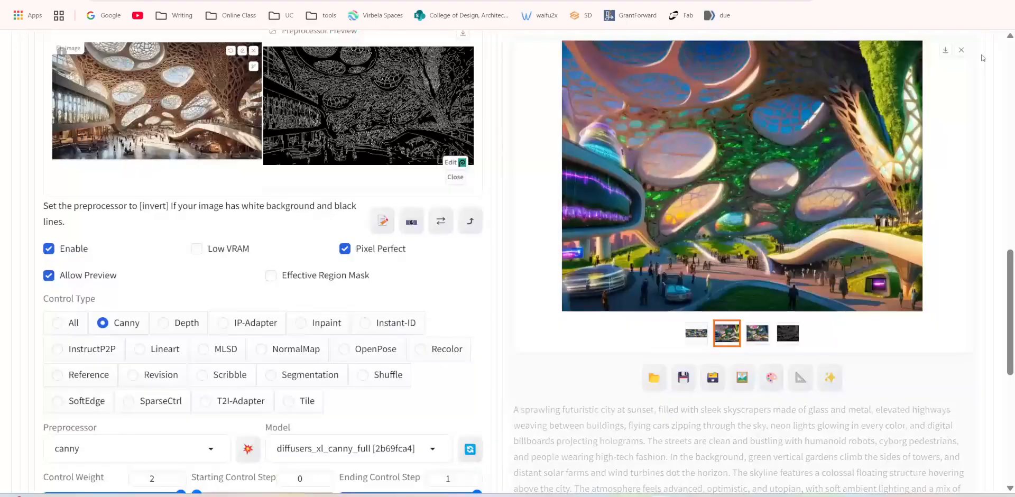
left_click(754, 344)
right_click(735, 228)
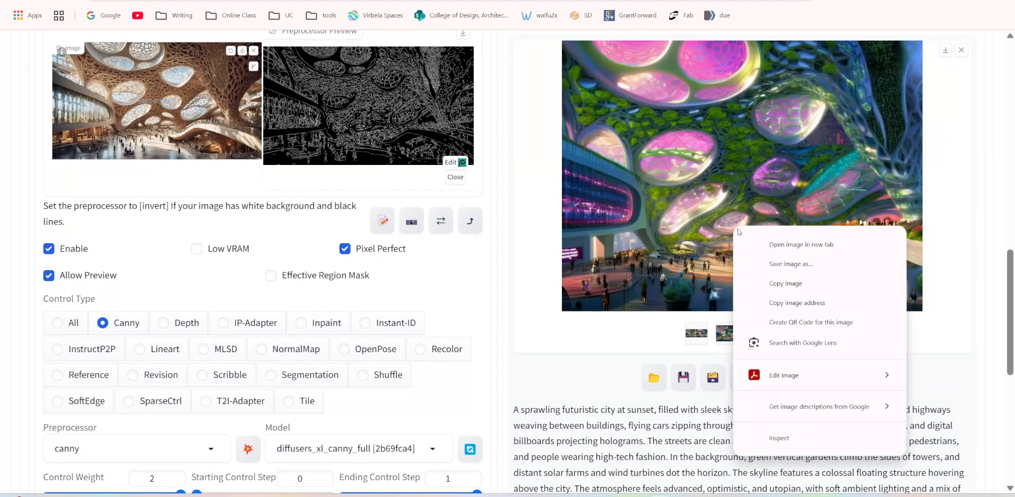
left_click(786, 264)
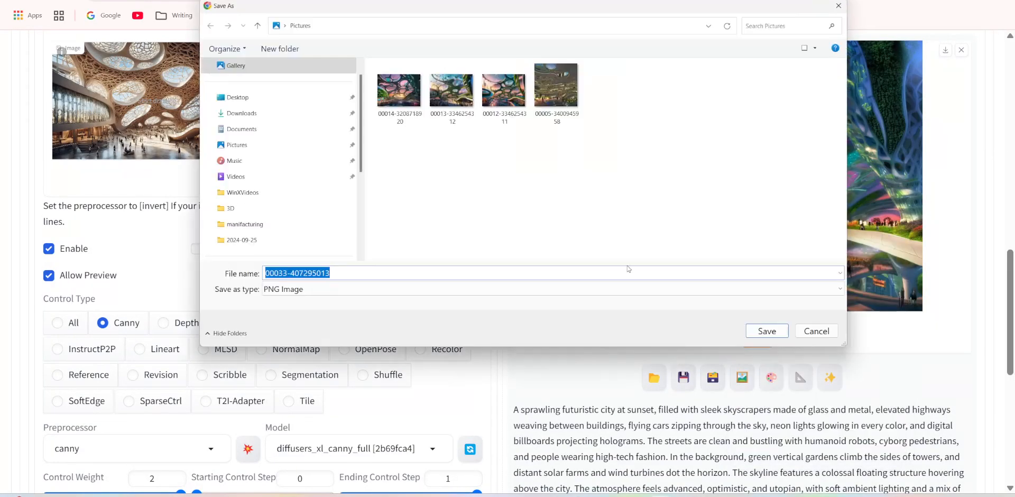
left_click(766, 332)
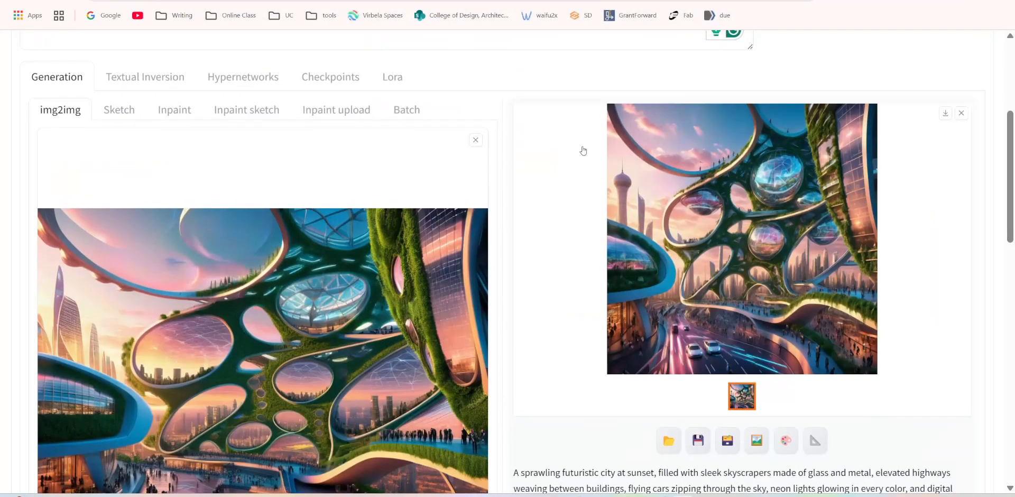
Return to the txt2img page and look over its prompt, generation settings and selected result.
scroll(584, 148, "up", 5)
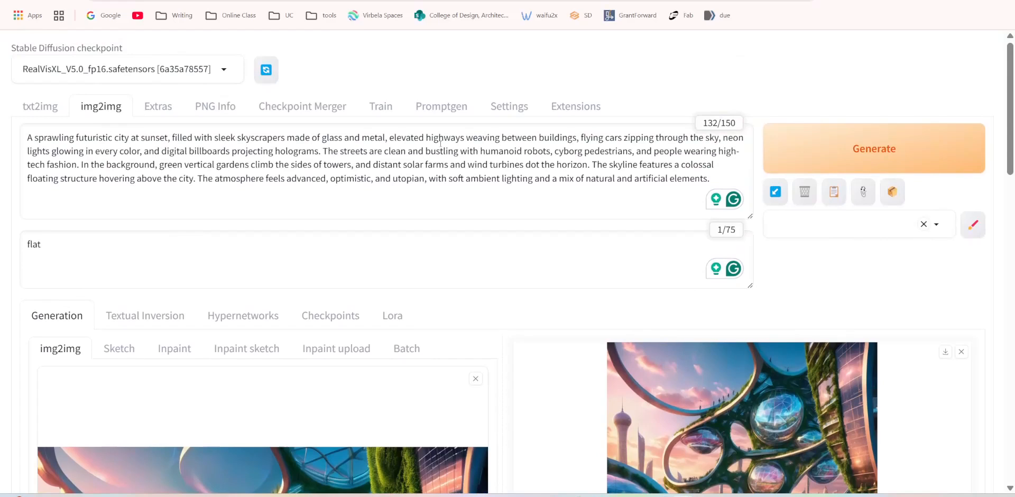
left_click(33, 110)
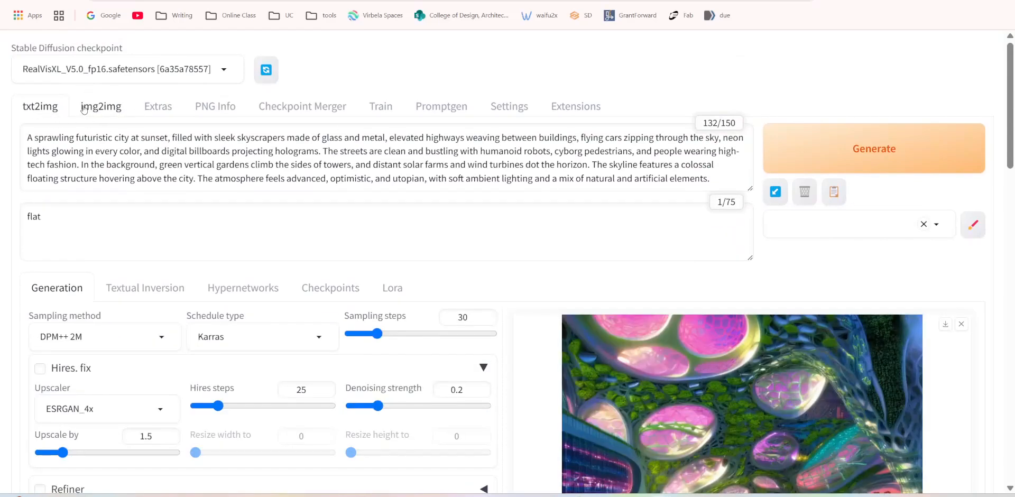
scroll(725, 289, "down", 3)
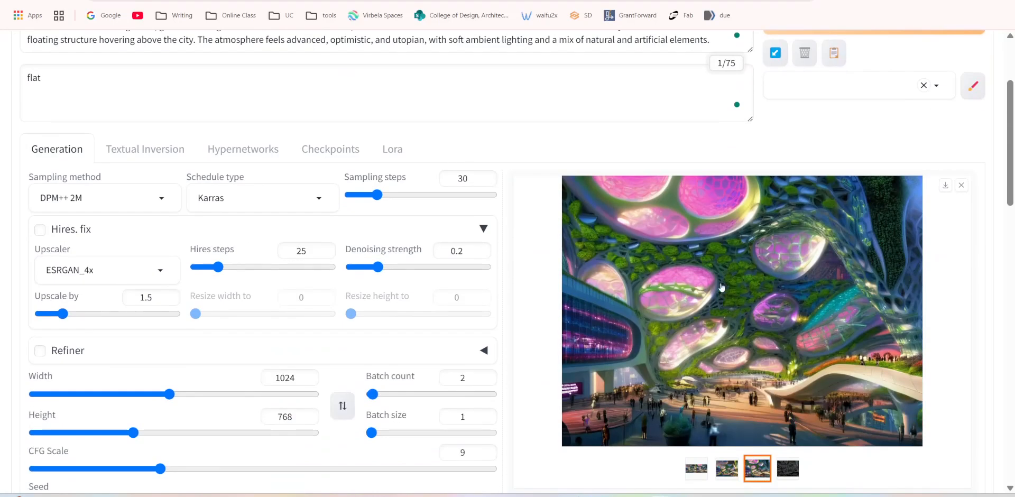
scroll(667, 275, "up", 3)
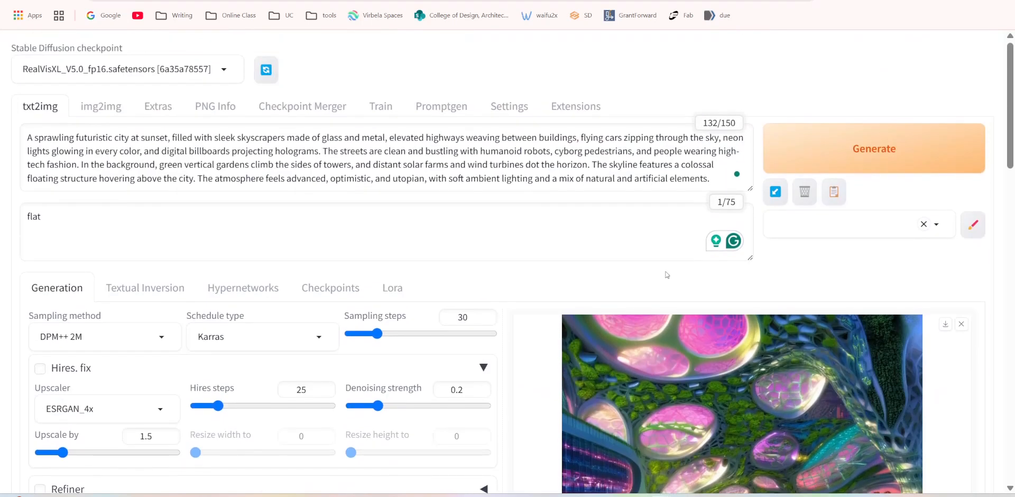
Switch to the img2img page and bring its source image and existing result into view.
scroll(656, 280, "down", 1)
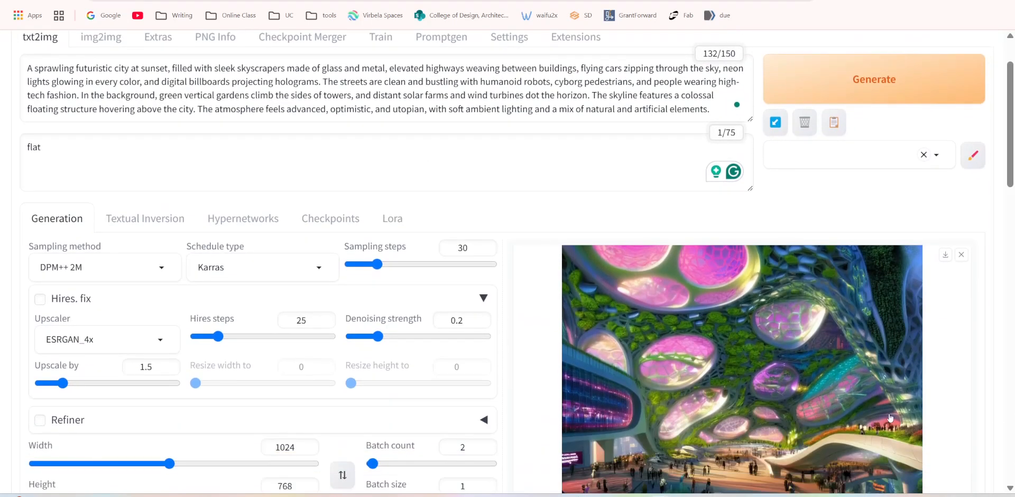
scroll(740, 365, "up", 1)
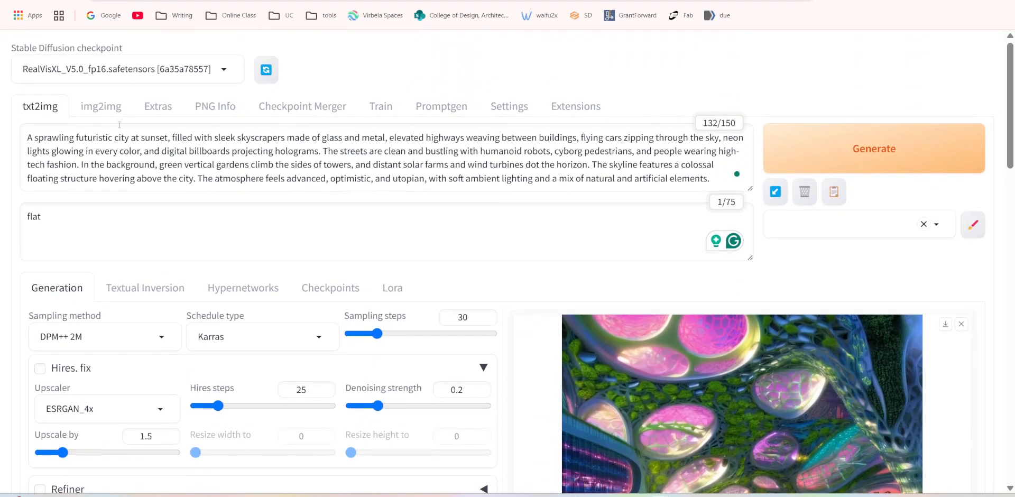
left_click(108, 108)
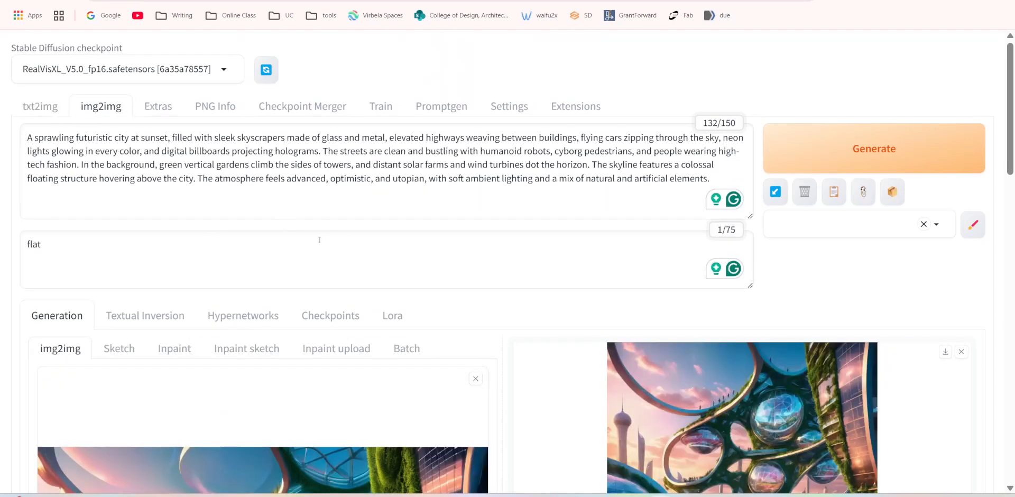
scroll(312, 249, "down", 3)
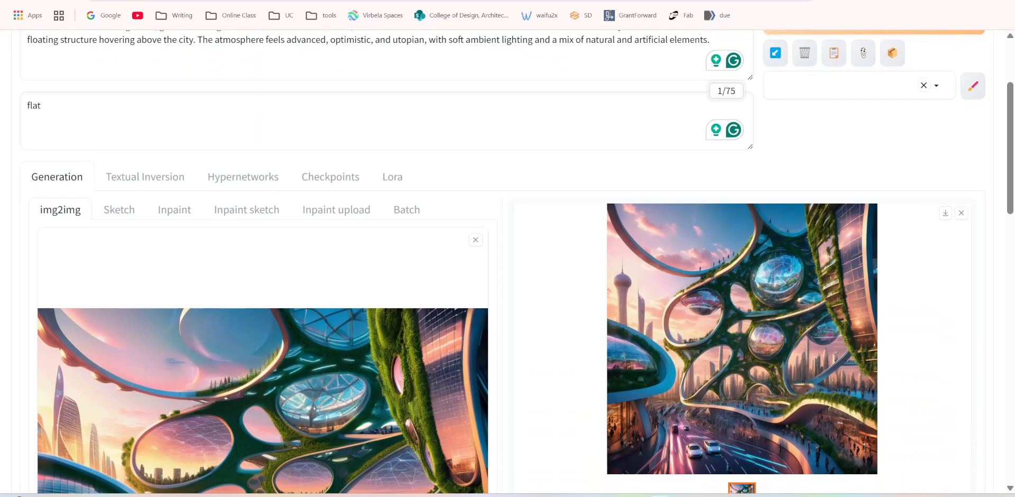
left_click_drag(2, 57, 570, 119)
double_click(308, 217)
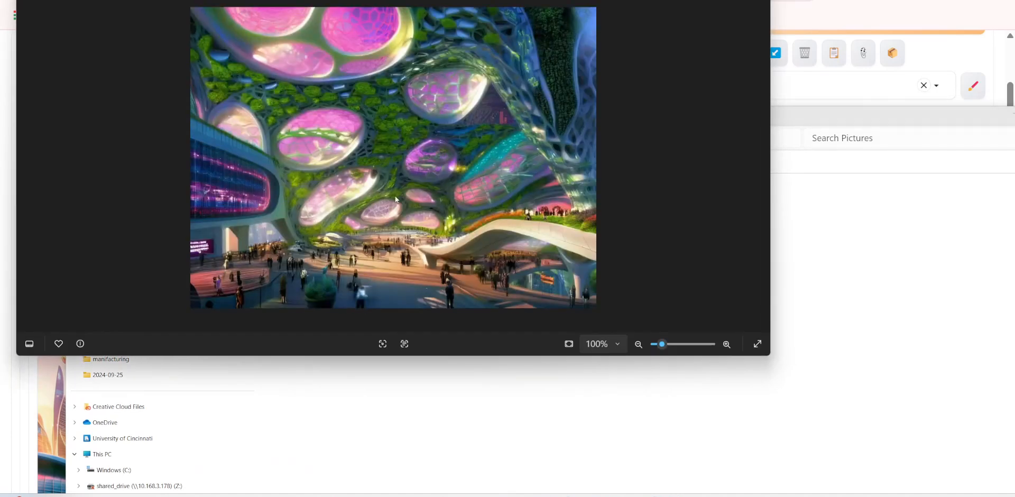
key("Right")
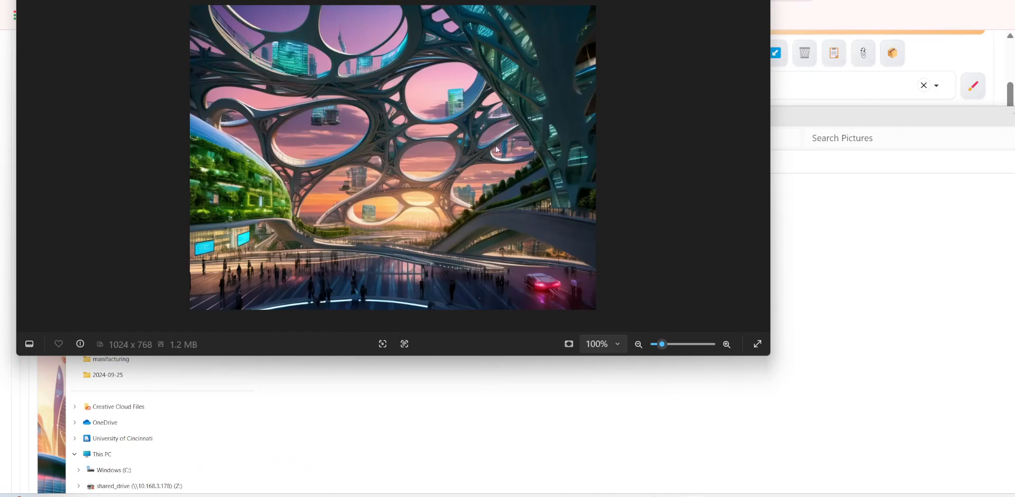
key("Right")
key("Right")
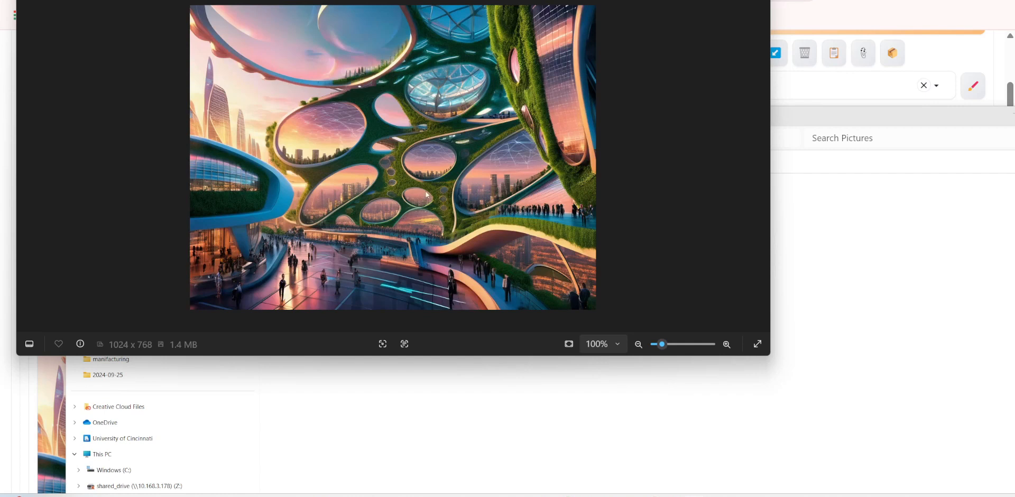
key("Right")
key("Right")
key("Right")
key("Right")
left_click(758, 0)
left_click(342, 208)
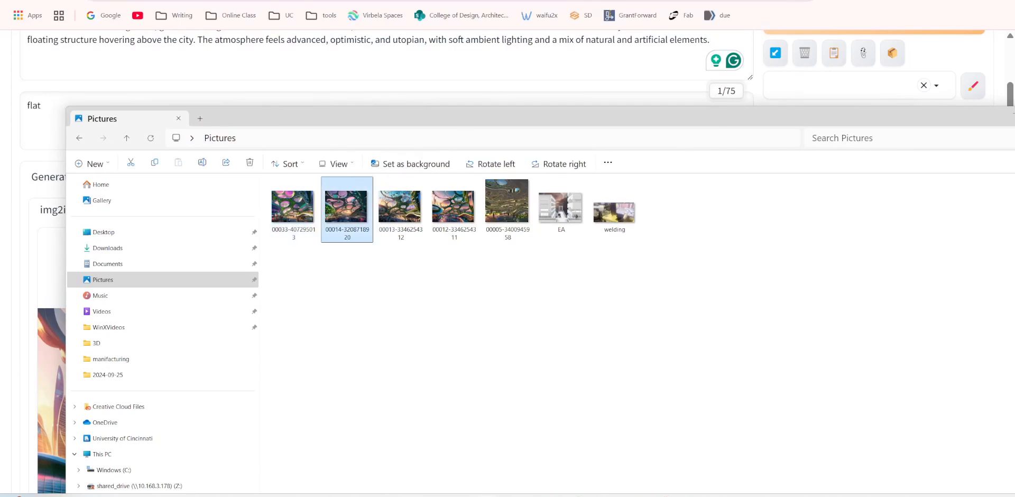
left_click(1014, 114)
Review the img2img page's positive prompt and its negative prompt.
scroll(161, 195, "up", 1)
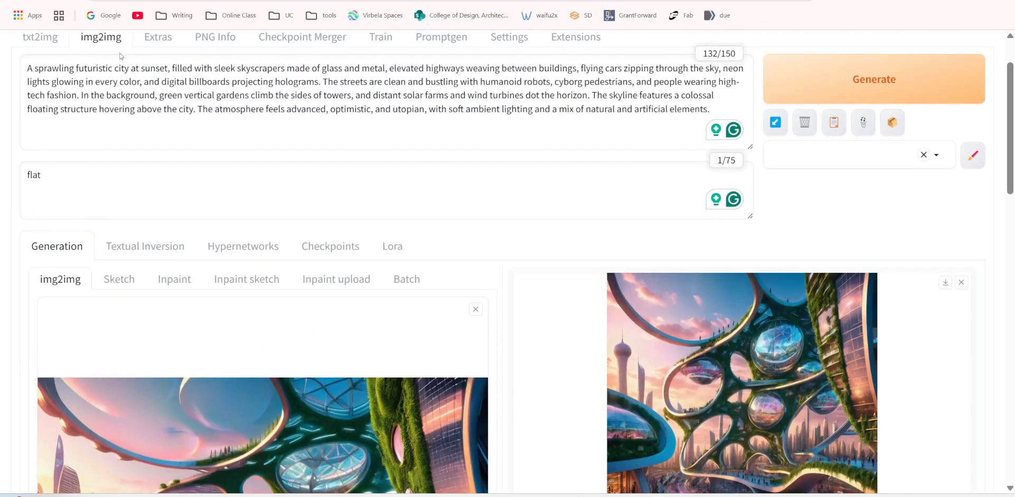
scroll(188, 163, "up", 1)
left_click(208, 149)
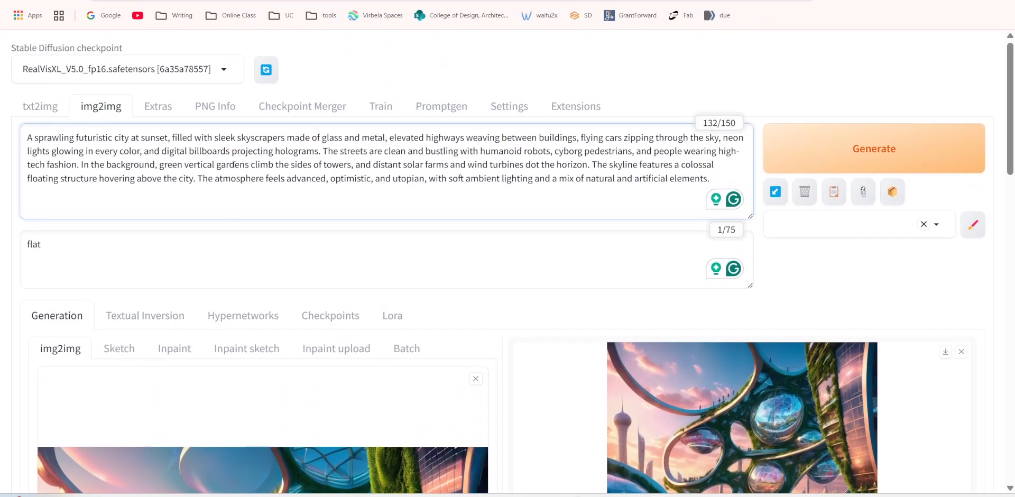
left_click_drag(103, 144, 240, 185)
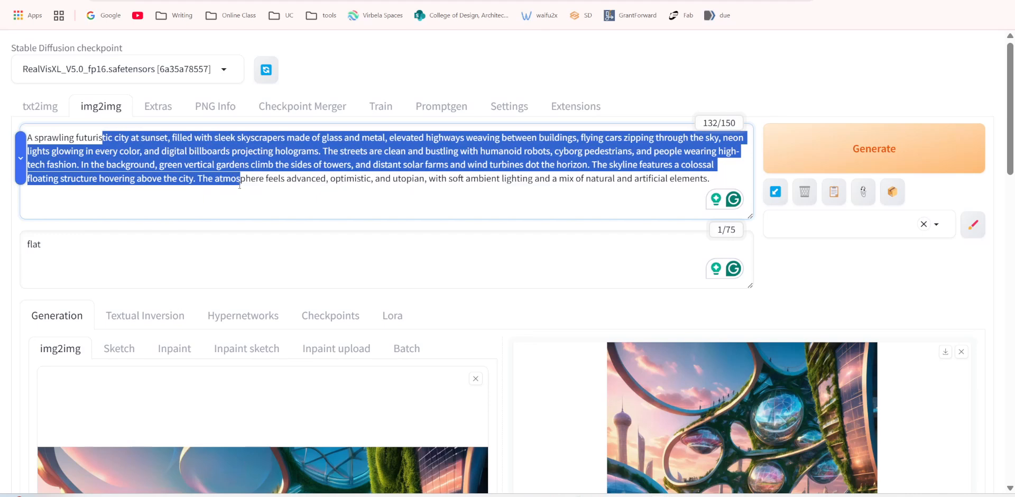
left_click(234, 165)
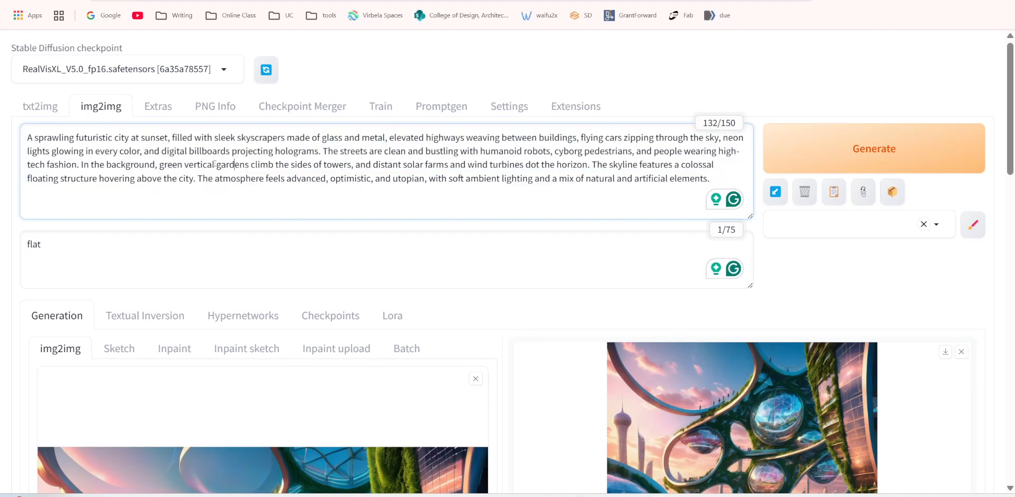
left_click_drag(68, 240, 18, 246)
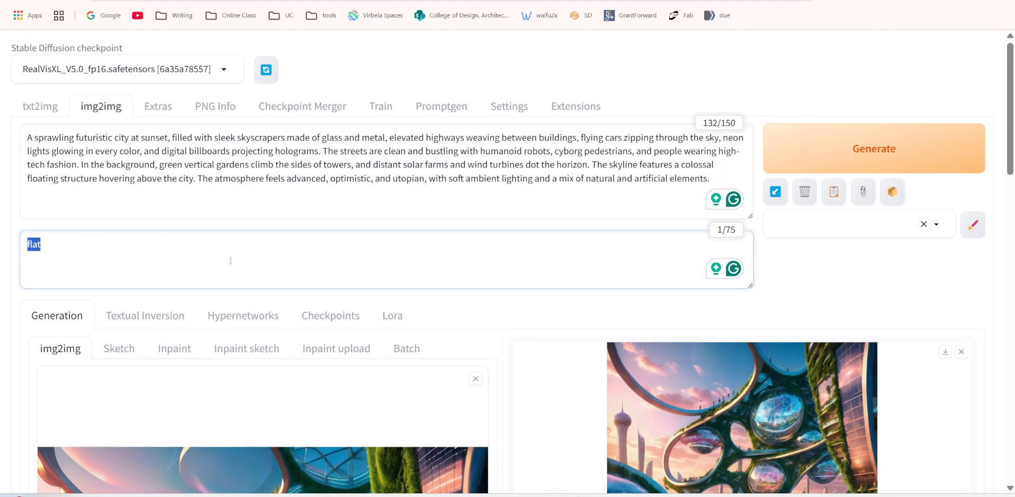
Examine the img2img source image, sampling settings, preset and generation details, especially the resize width and height.
scroll(272, 311, "down", 5)
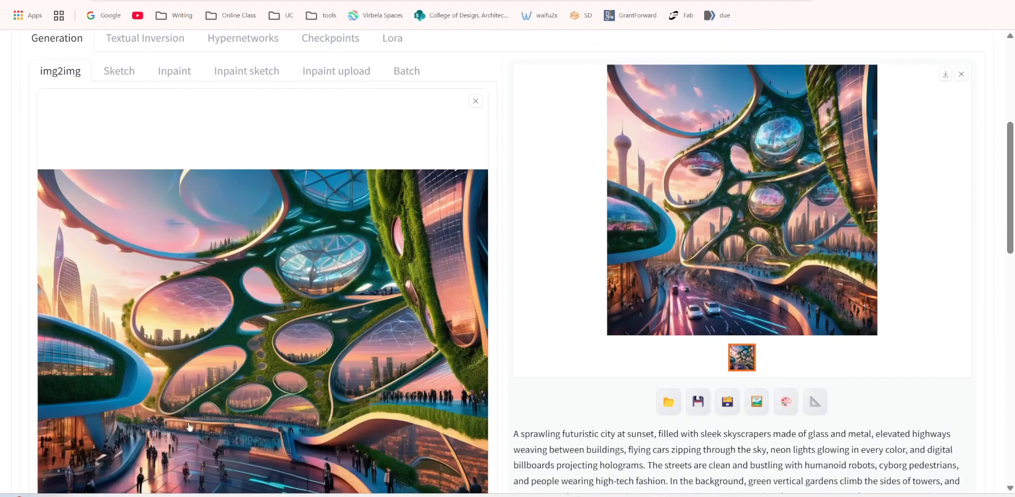
scroll(279, 353, "down", 5)
scroll(280, 353, "down", 3)
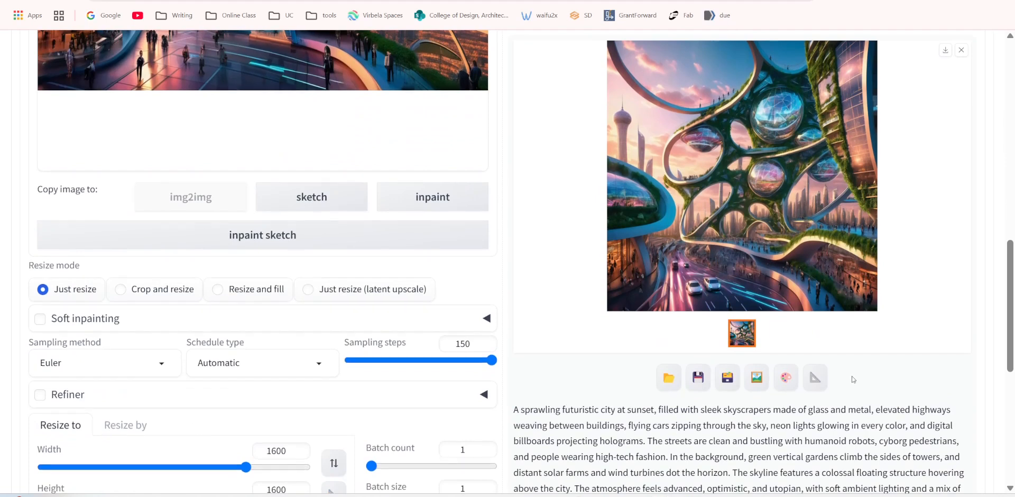
scroll(852, 379, "down", 7)
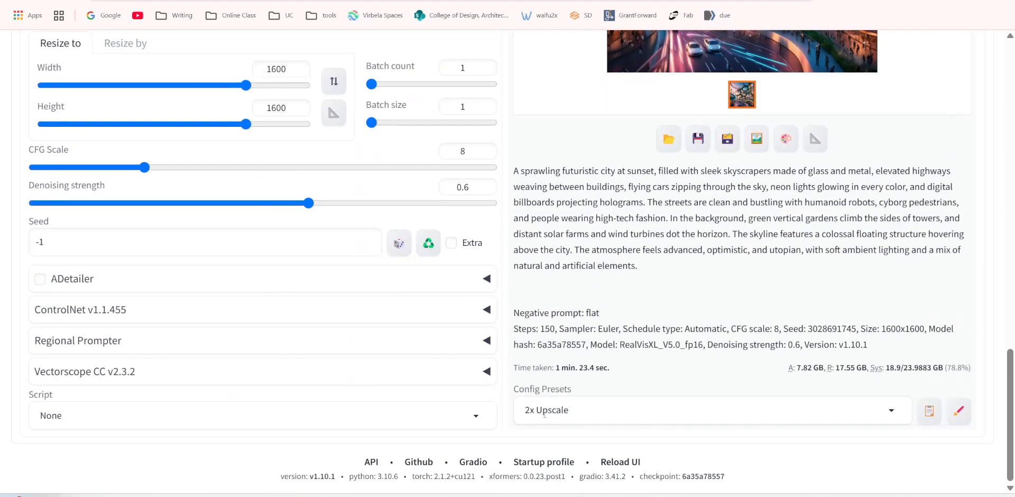
scroll(280, 370, "up", 6)
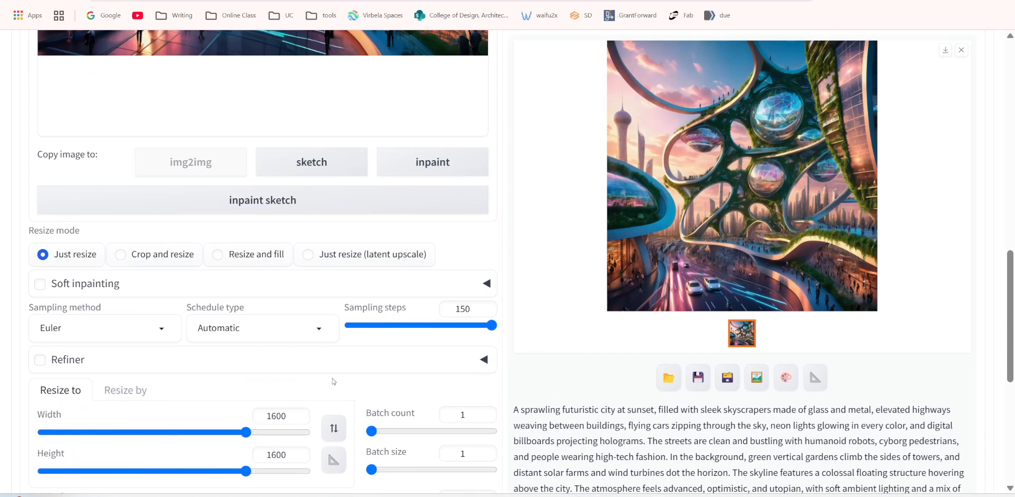
scroll(270, 349, "down", 3)
double_click(288, 277)
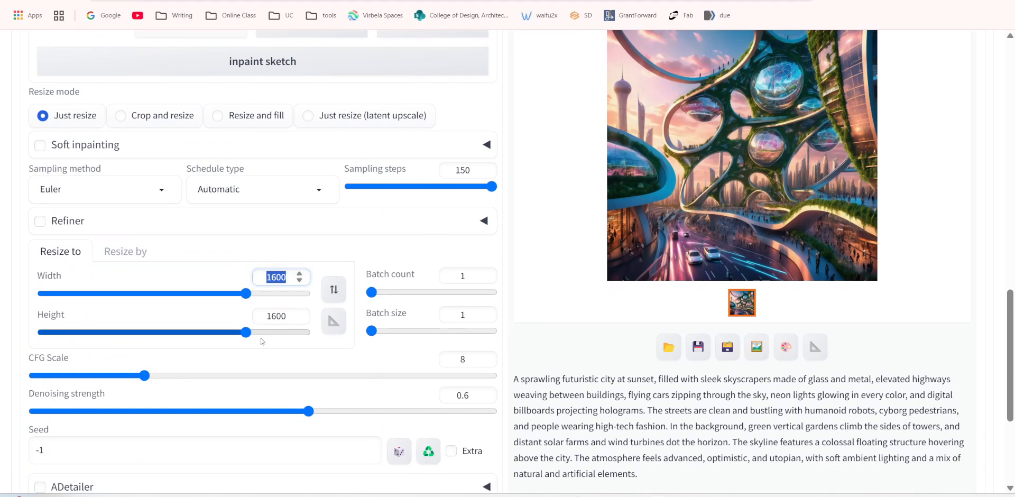
double_click(287, 318)
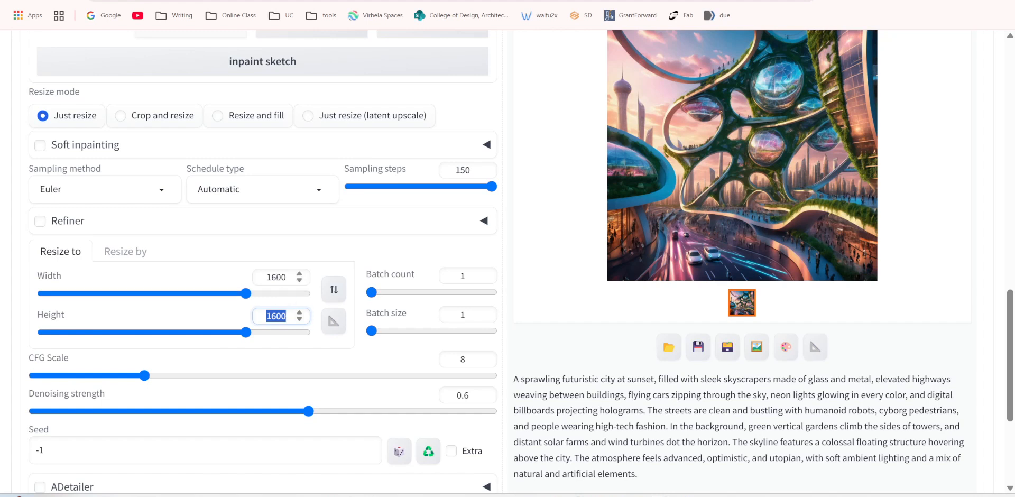
left_click_drag(266, 277, 277, 277)
left_click_drag(266, 316, 276, 316)
scroll(147, 392, "down", 1)
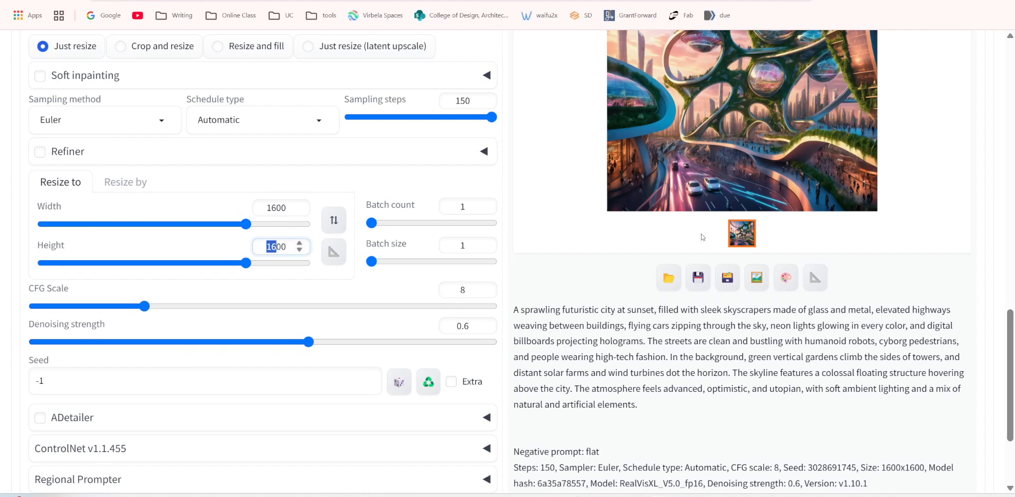
Compare the img2img source image with the generated result and check the denoising strength used.
scroll(359, 166, "up", 10)
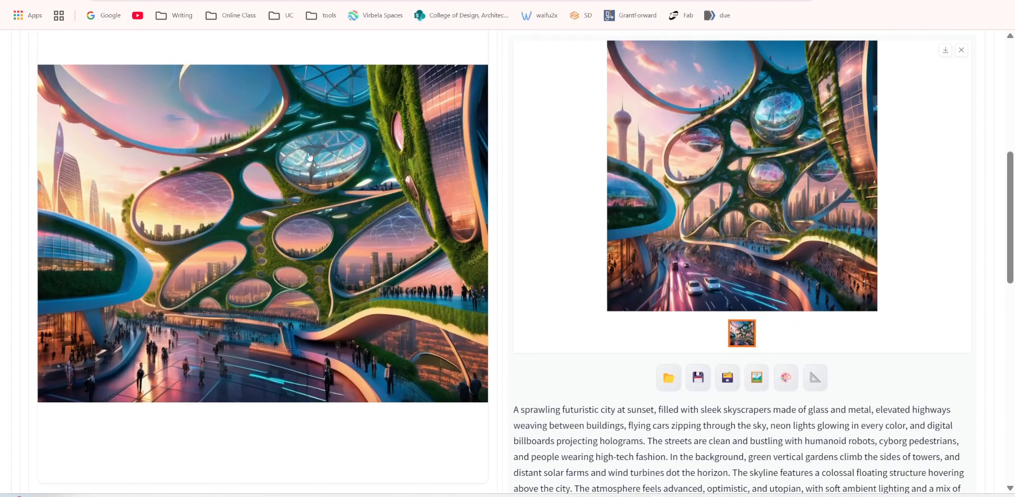
scroll(211, 277, "down", 3)
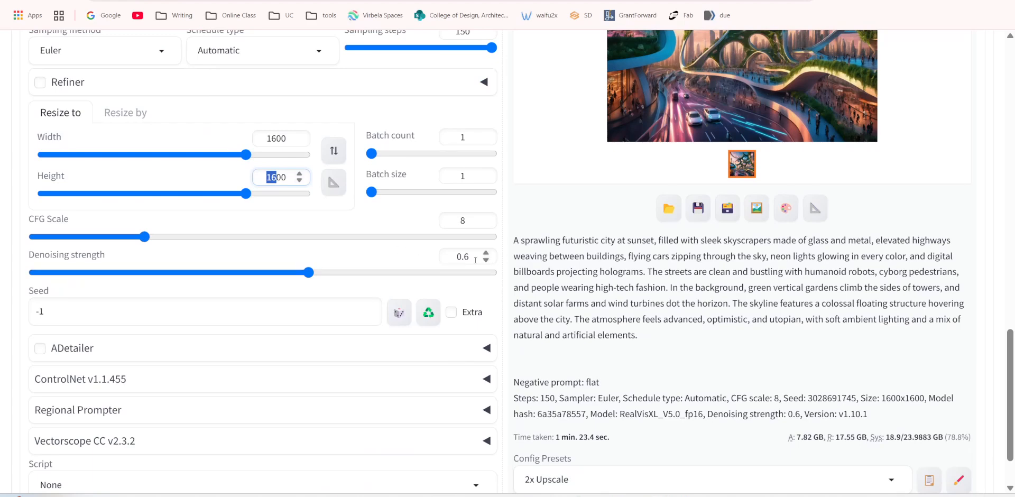
scroll(382, 322, "up", 2)
scroll(382, 322, "up", 12)
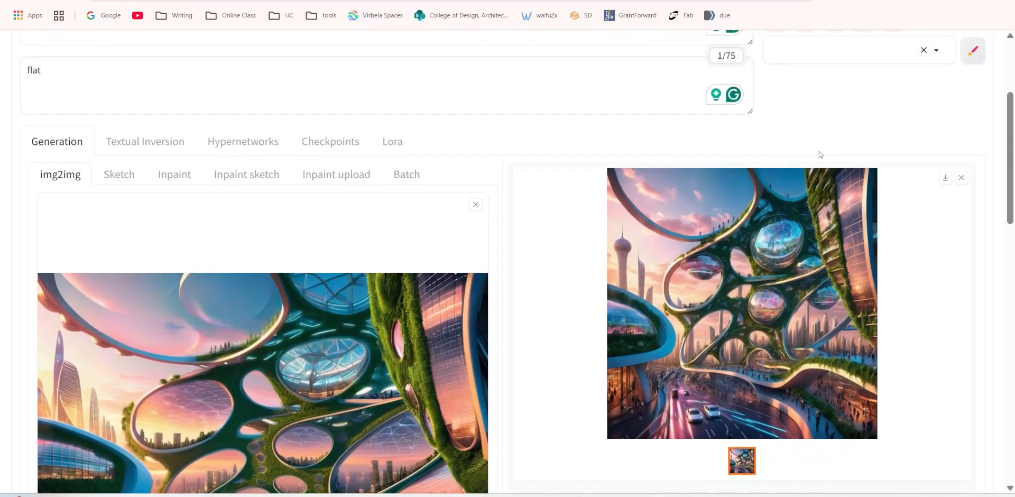
scroll(687, 255, "down", 5)
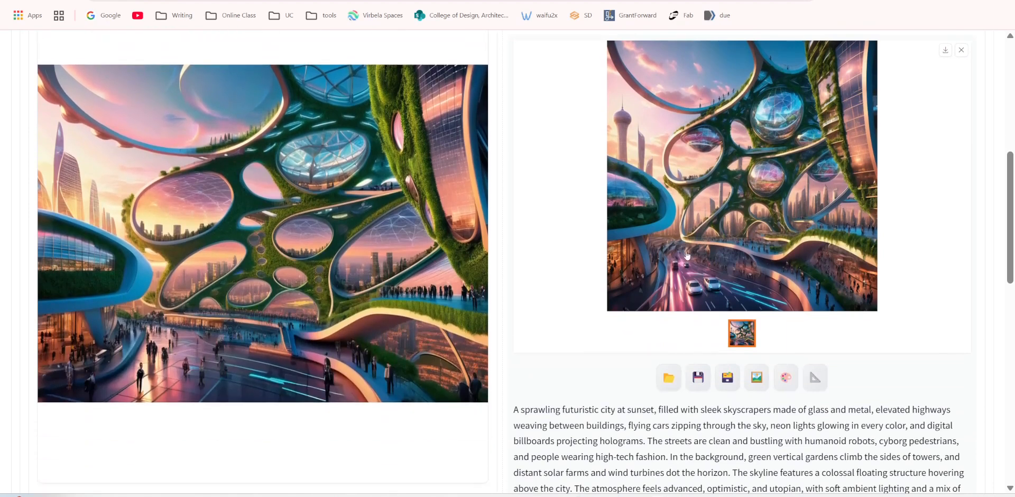
scroll(402, 300, "up", 2)
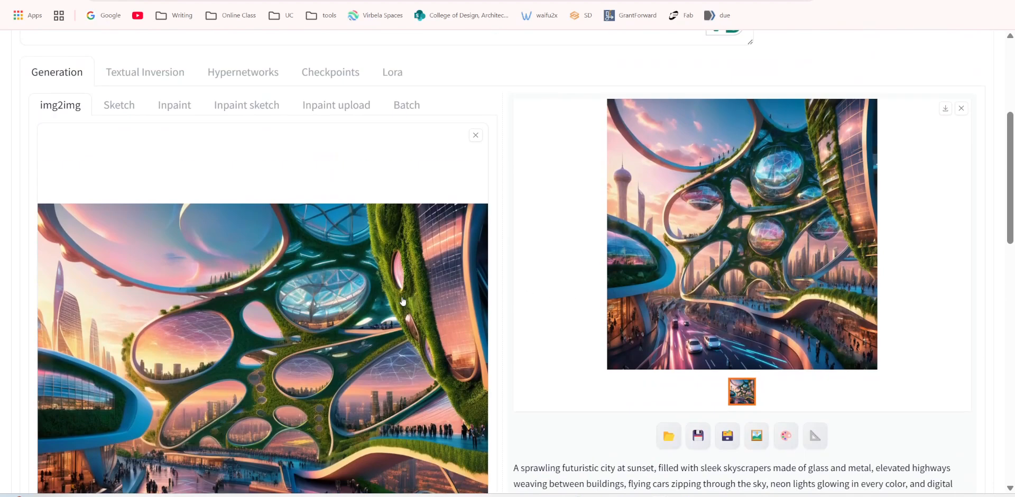
scroll(404, 314, "down", 1)
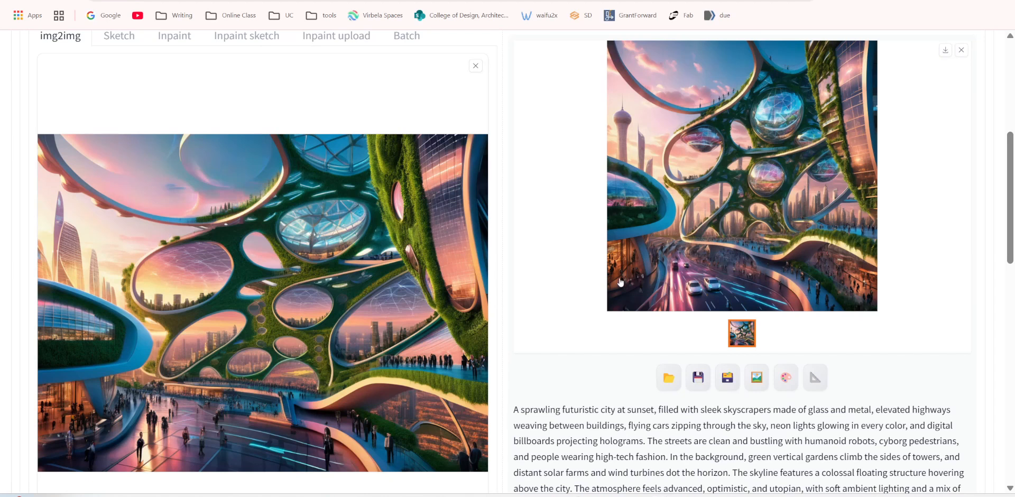
scroll(365, 375, "down", 3)
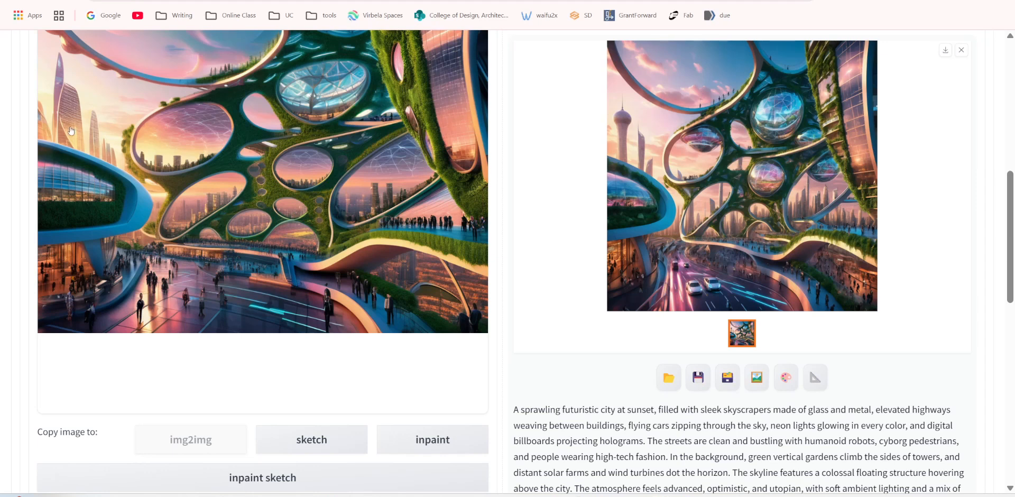
scroll(74, 108, "up", 1)
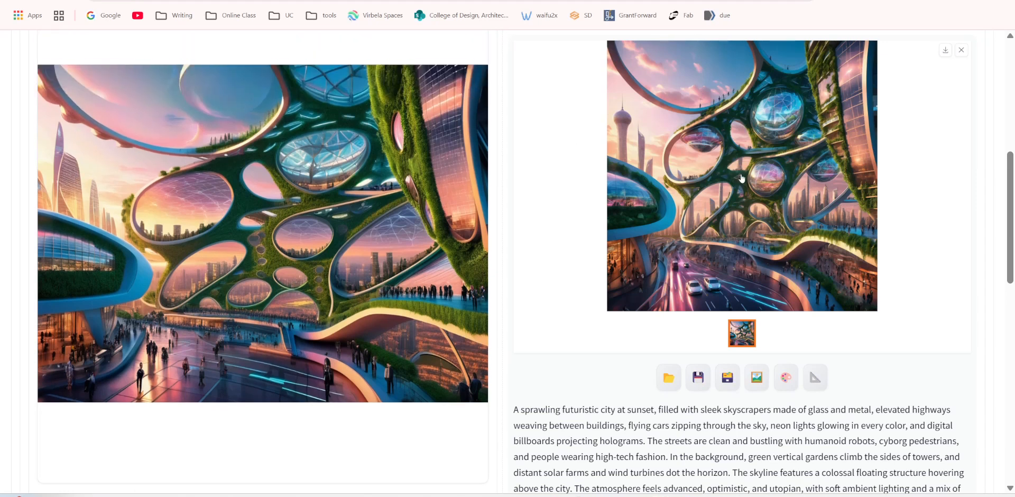
Enlarge the img2img result, save it as an image file and close the enlarged view.
left_click(723, 174)
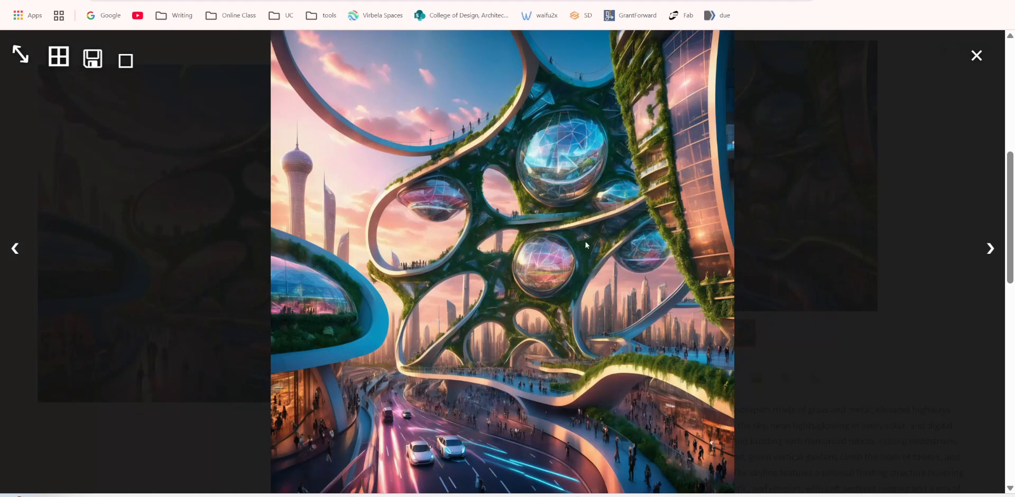
right_click(546, 144)
left_click(611, 184)
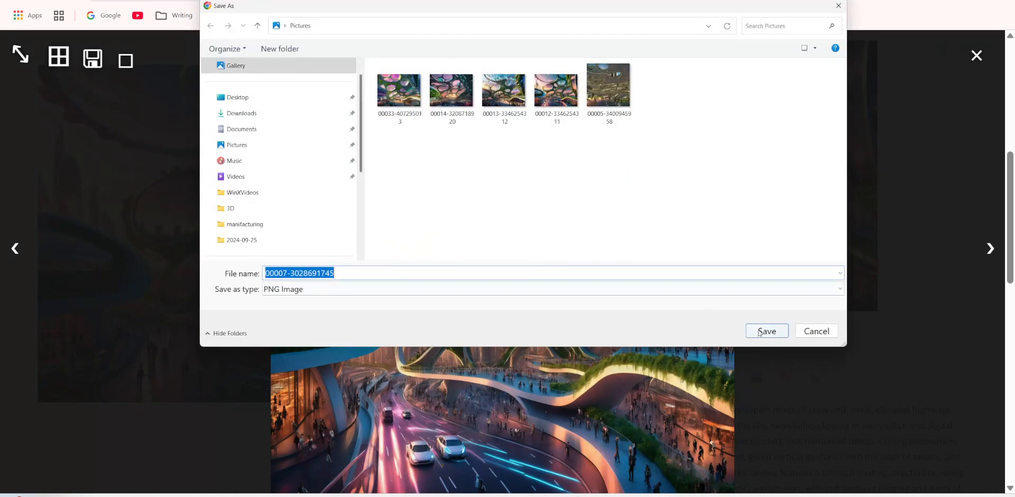
left_click(767, 331)
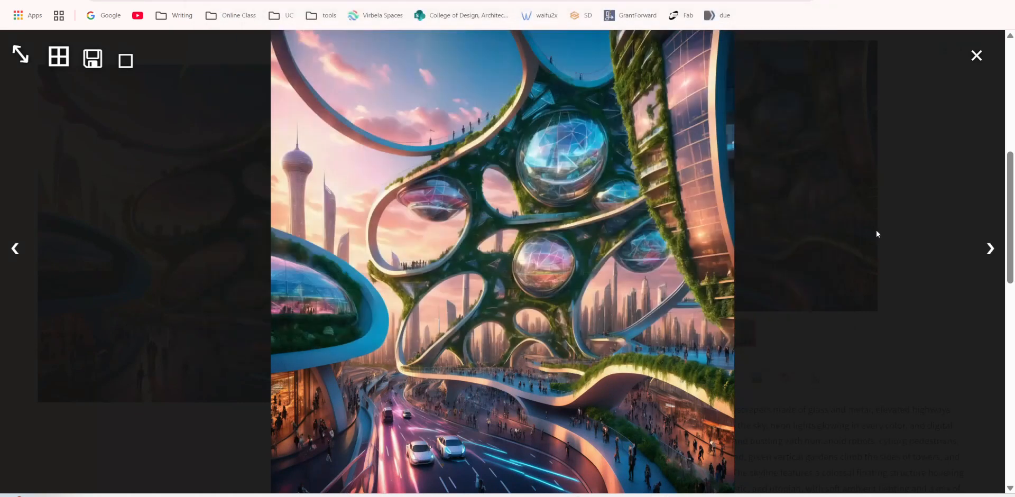
left_click(976, 55)
Lower the img2img denoising strength to 0.06.
scroll(442, 247, "up", 4)
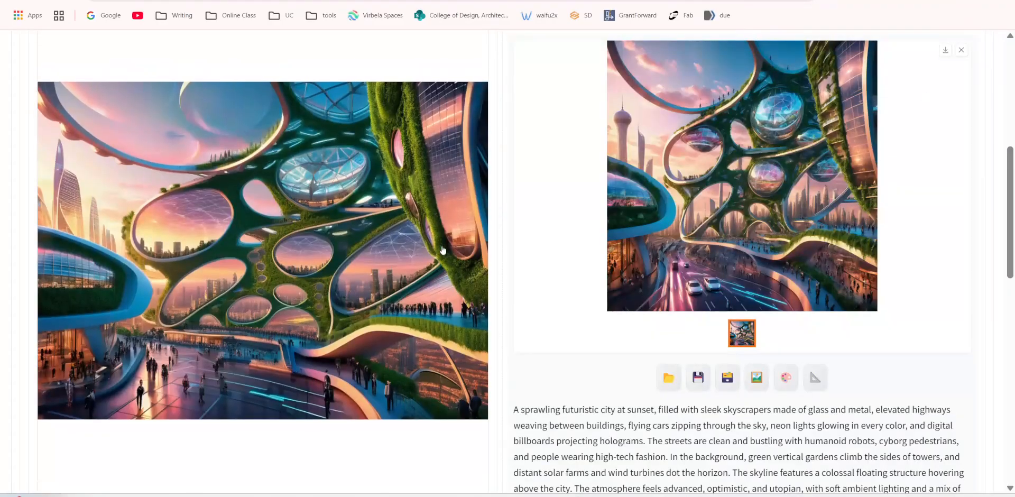
scroll(428, 316, "down", 13)
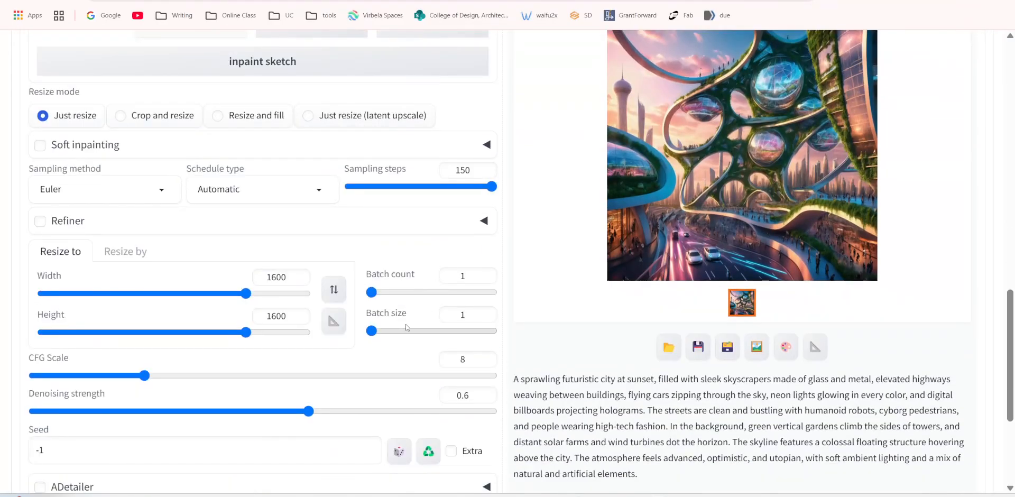
scroll(568, 345, "up", 6)
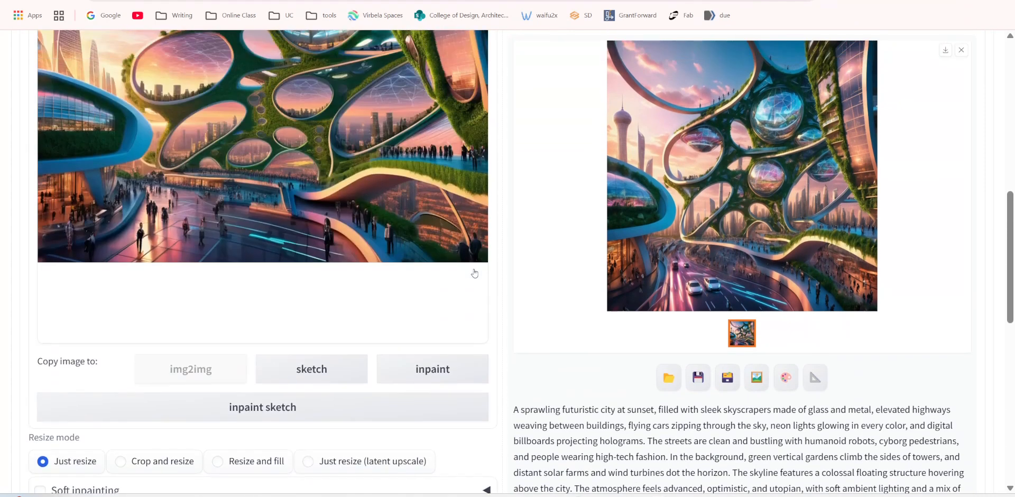
scroll(305, 417, "down", 6)
left_click_drag(305, 416, 68, 421)
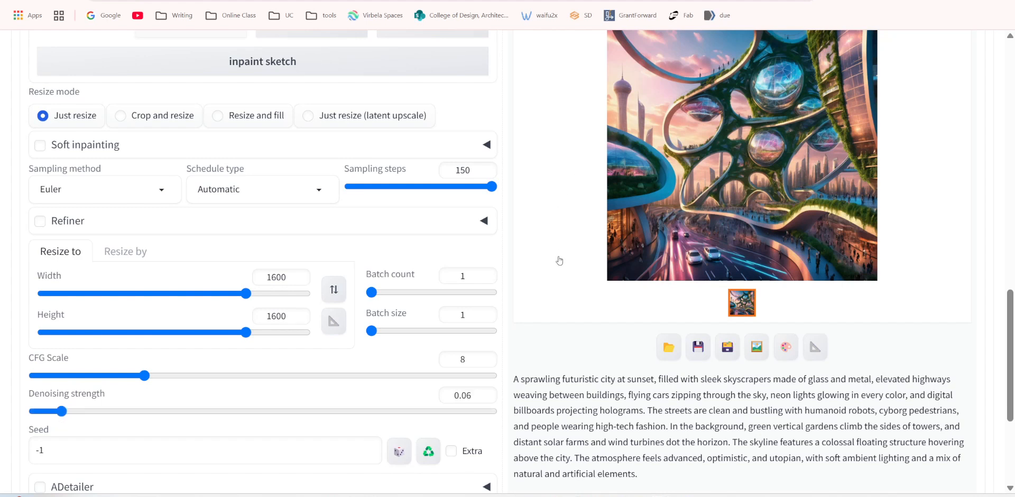
Generate a new img2img image from the city source image and bring the result area into view.
scroll(558, 259, "up", 8)
scroll(798, 161, "up", 10)
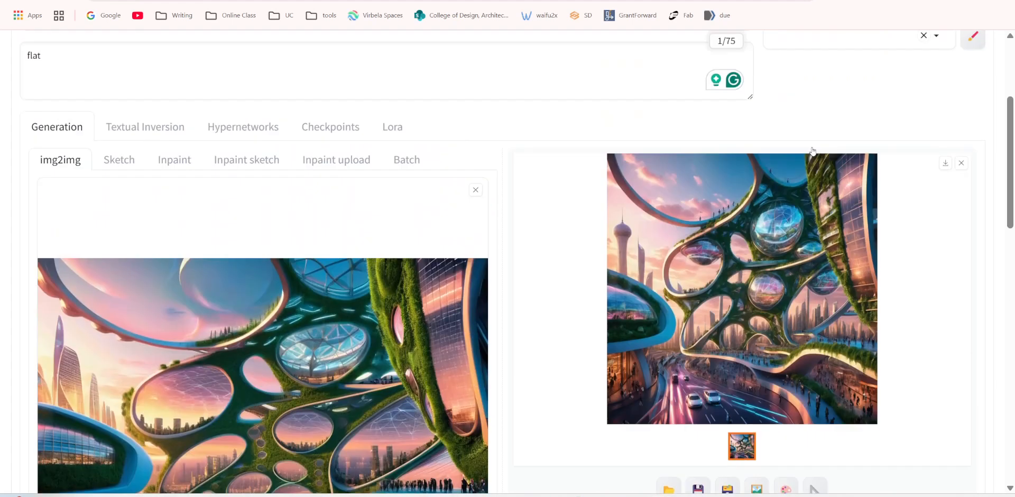
left_click(857, 113)
scroll(655, 226, "down", 6)
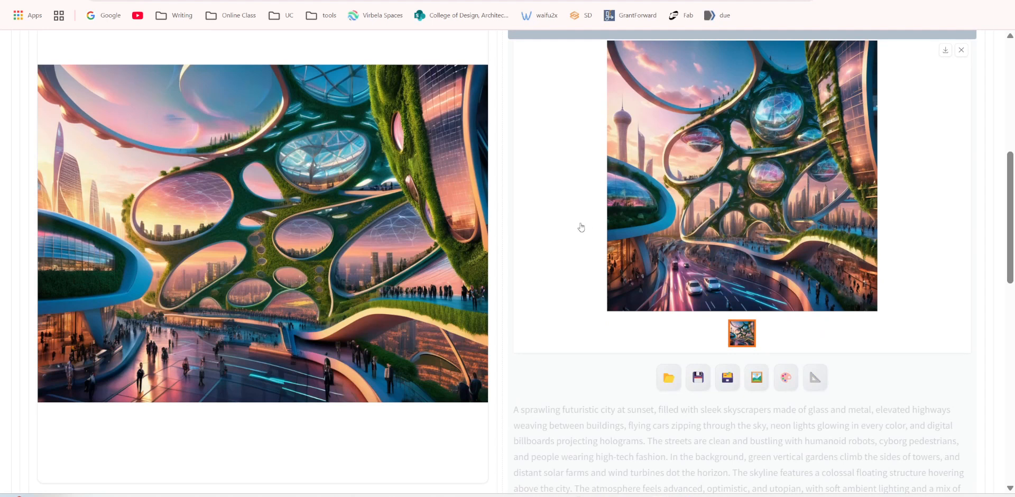
Compare the newly generated img2img result with the city source image, including in the enlarged view.
scroll(442, 239, "up", 1)
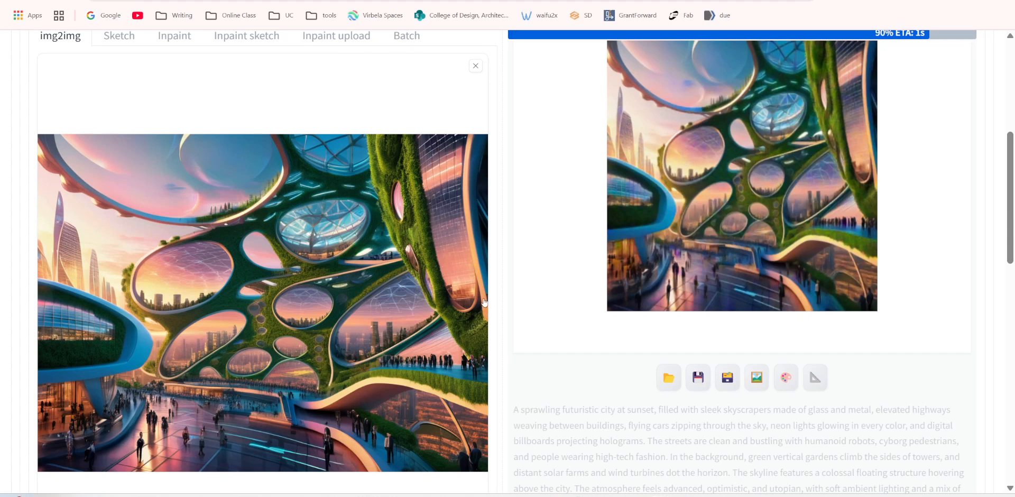
scroll(408, 288, "down", 3)
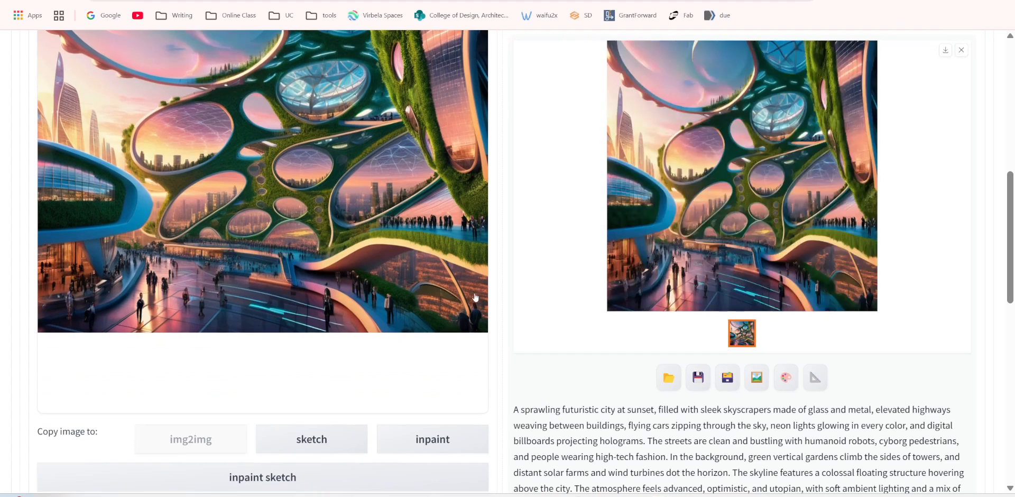
scroll(476, 295, "down", 6)
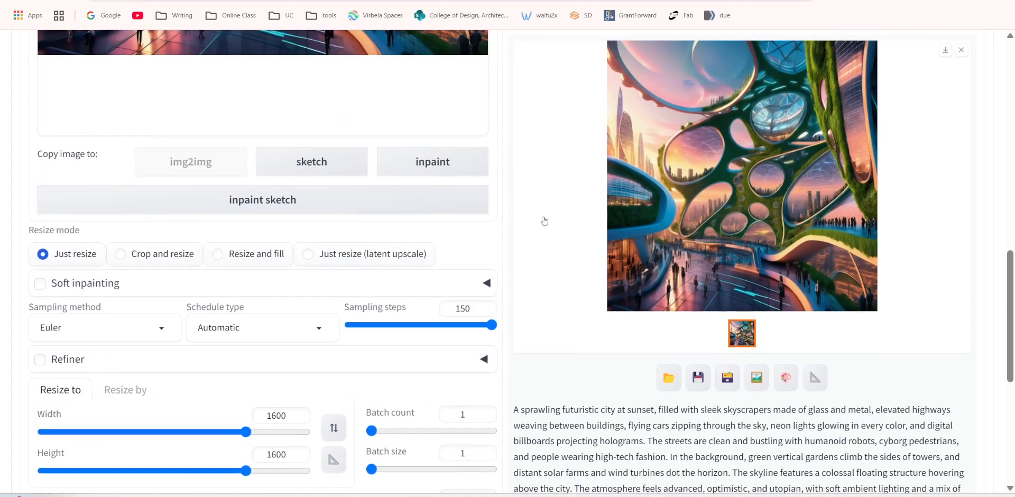
scroll(544, 221, "up", 8)
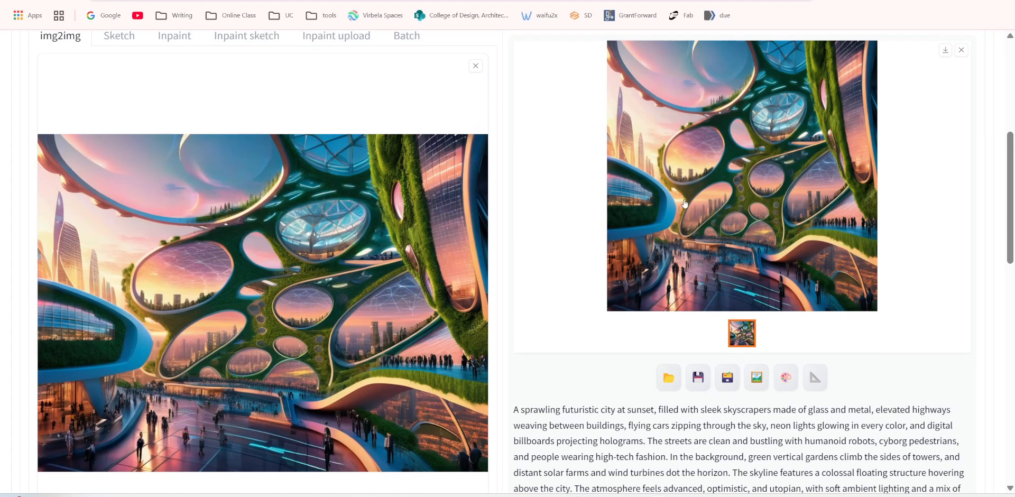
scroll(684, 206, "up", 1)
scroll(566, 265, "down", 5)
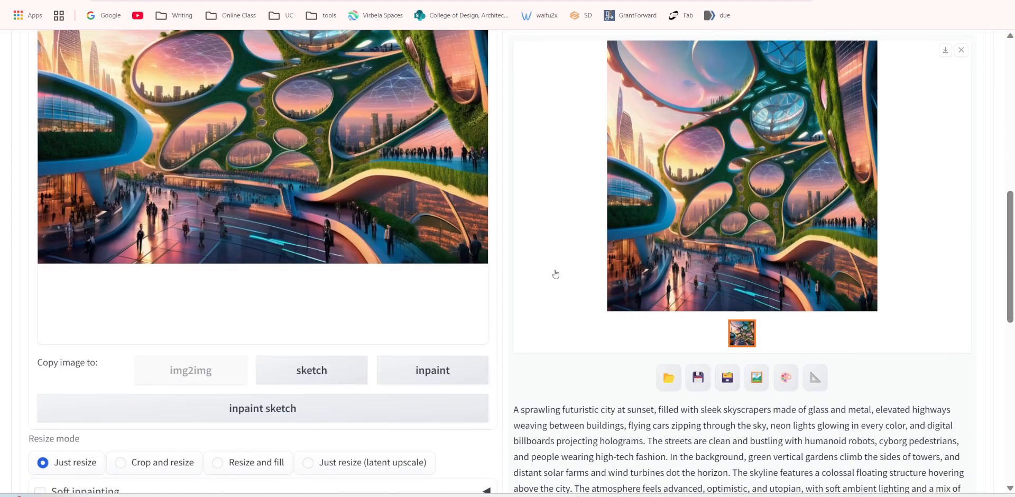
scroll(721, 213, "up", 3)
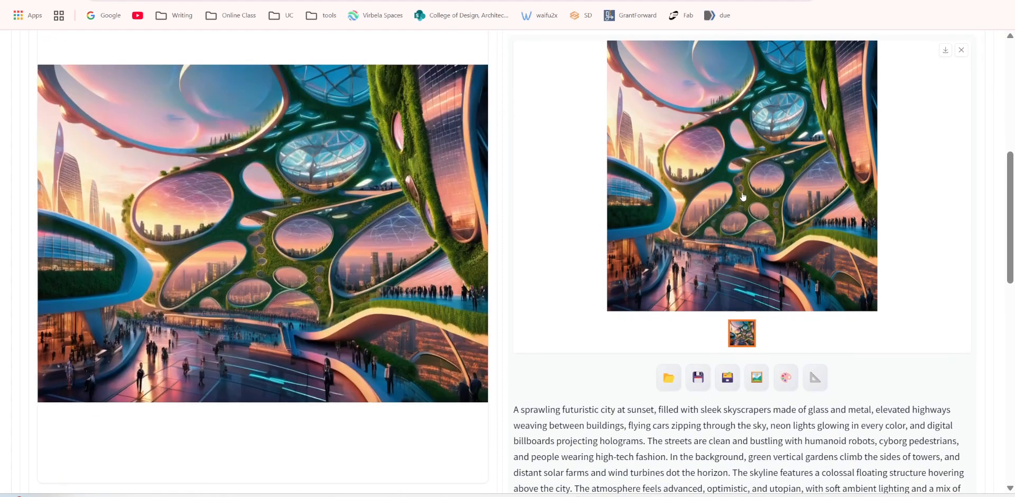
scroll(734, 209, "up", 5)
scroll(730, 232, "down", 5)
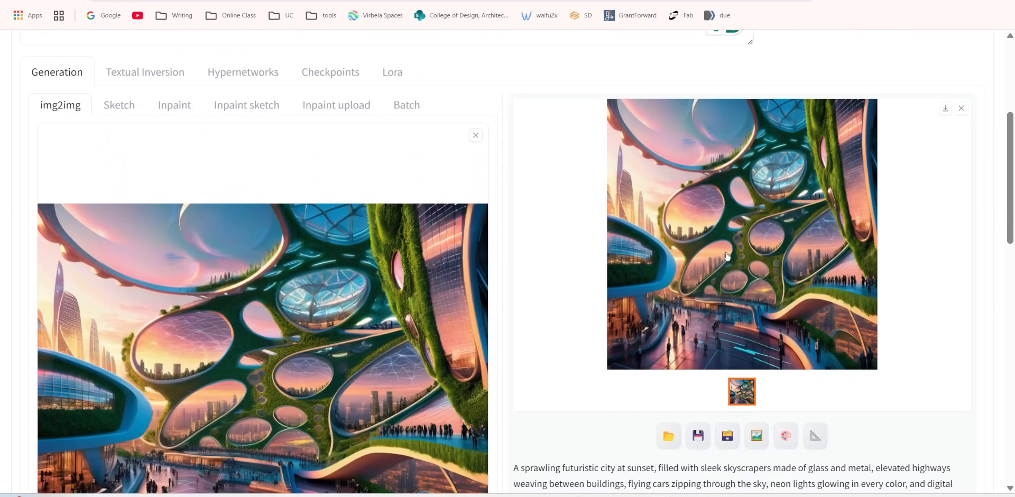
left_click(726, 256)
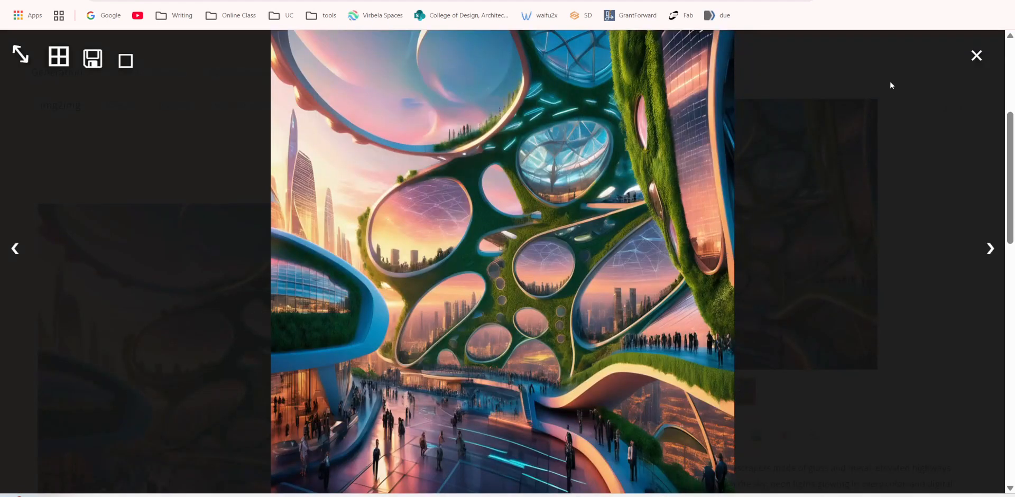
left_click(975, 57)
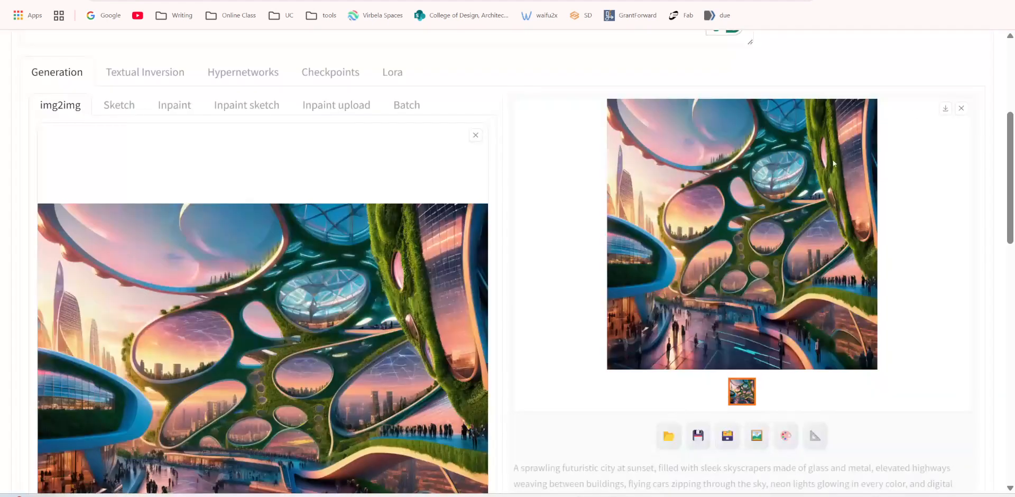
Raise the denoising strength to 0.88 and generate a new img2img image from the city source image.
scroll(323, 408, "down", 10)
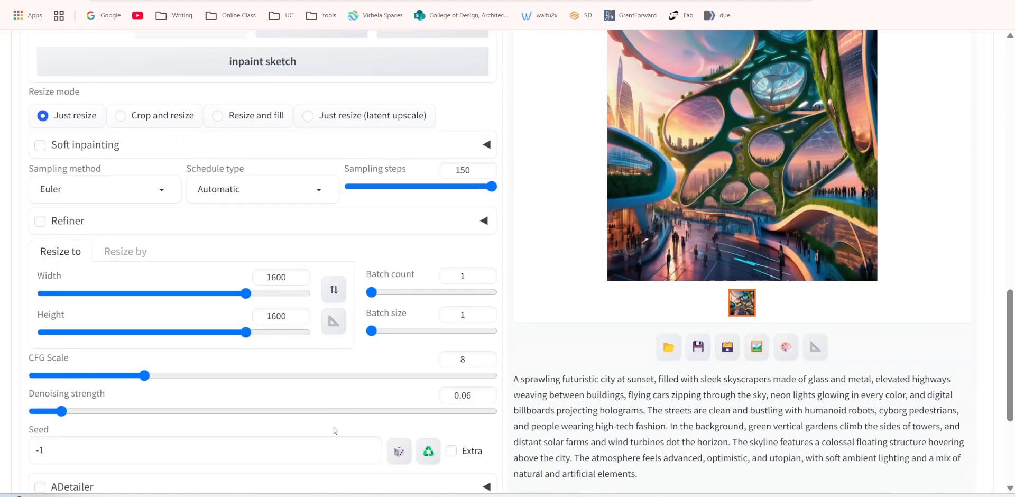
left_click_drag(132, 410, 436, 411)
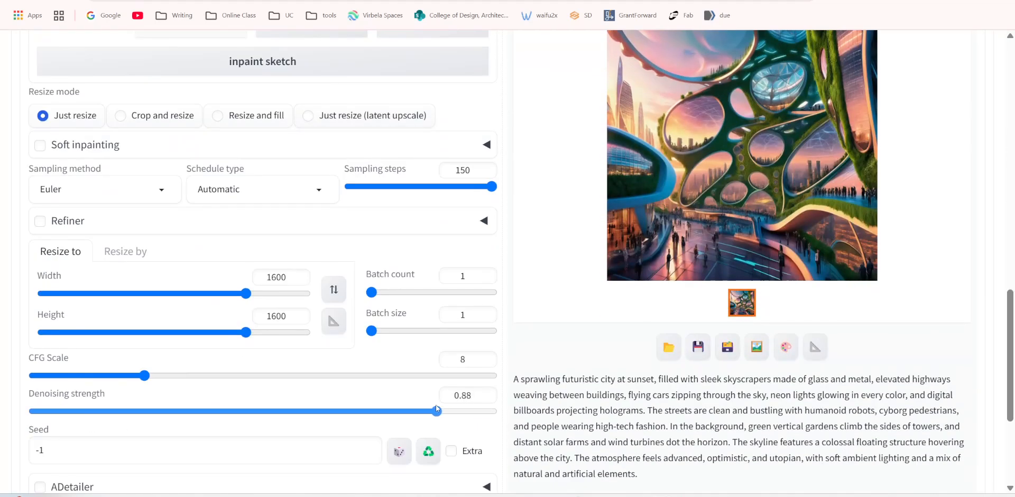
scroll(799, 140, "up", 13)
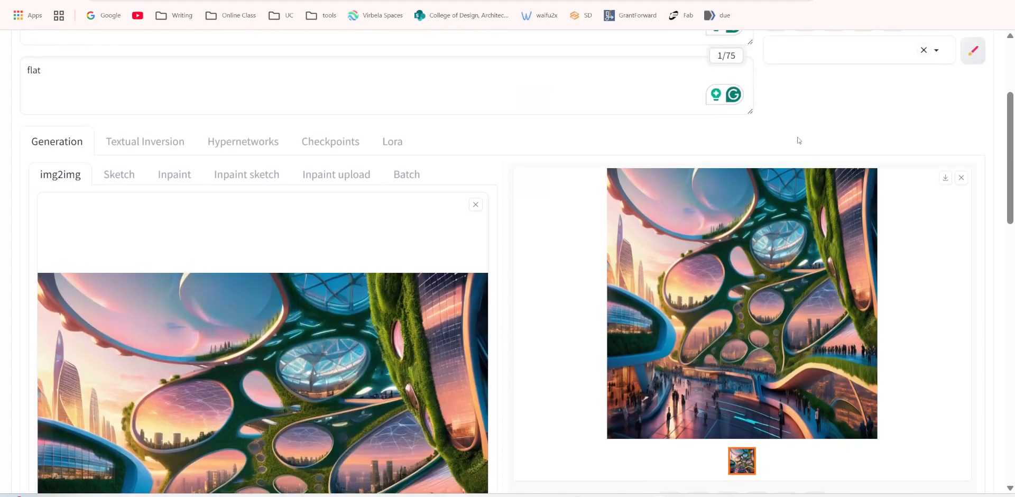
scroll(798, 141, "up", 3)
left_click(798, 140)
scroll(508, 253, "down", 6)
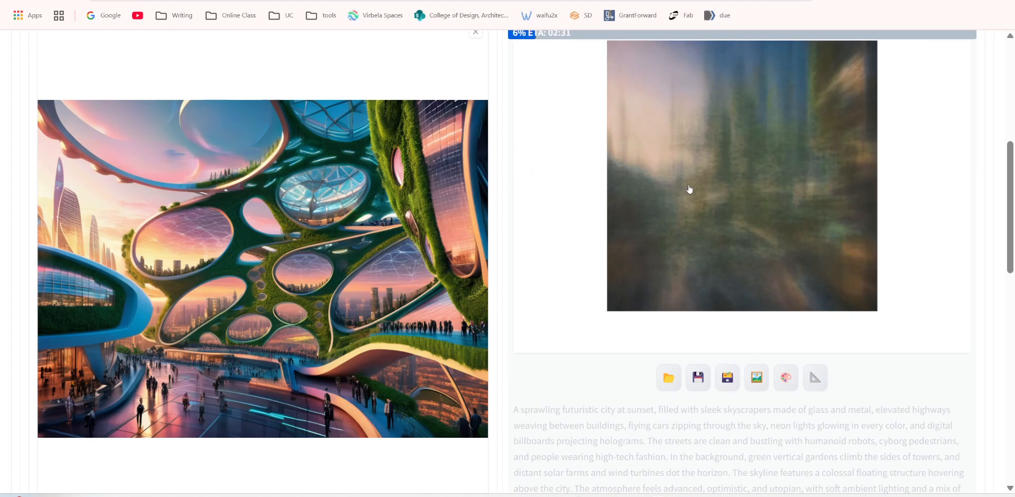
Follow the generation and compare the finished result with the source image, including in the enlarged view.
scroll(830, 188, "up", 1)
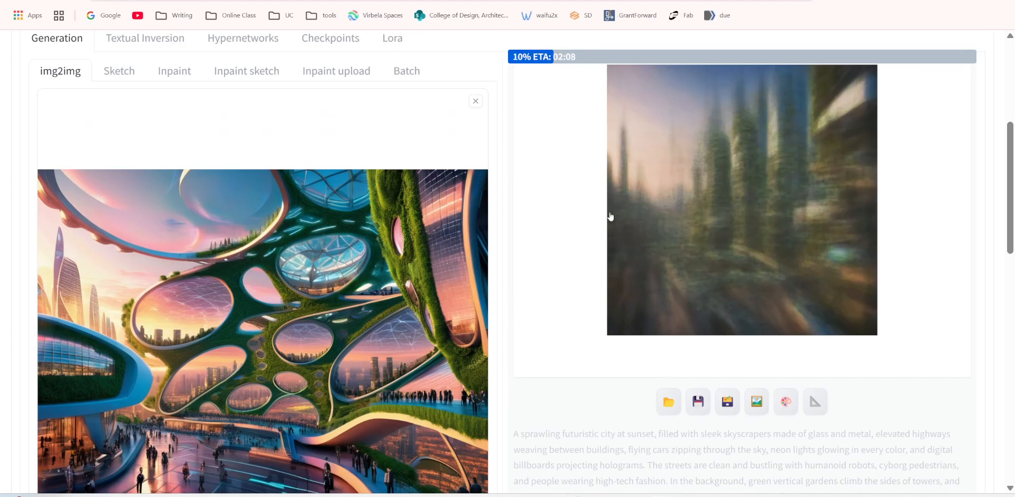
scroll(576, 278, "down", 1)
scroll(758, 171, "up", 1)
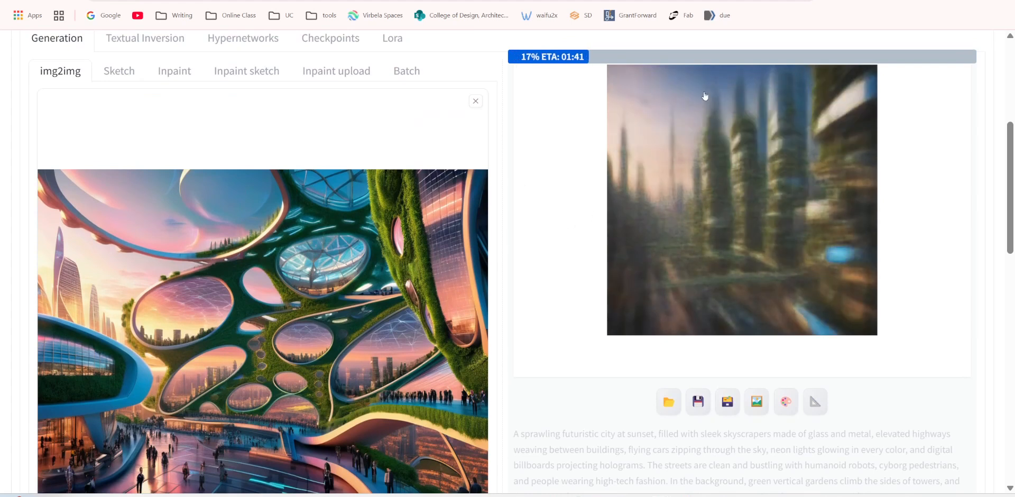
scroll(755, 201, "up", 3)
scroll(753, 157, "down", 3)
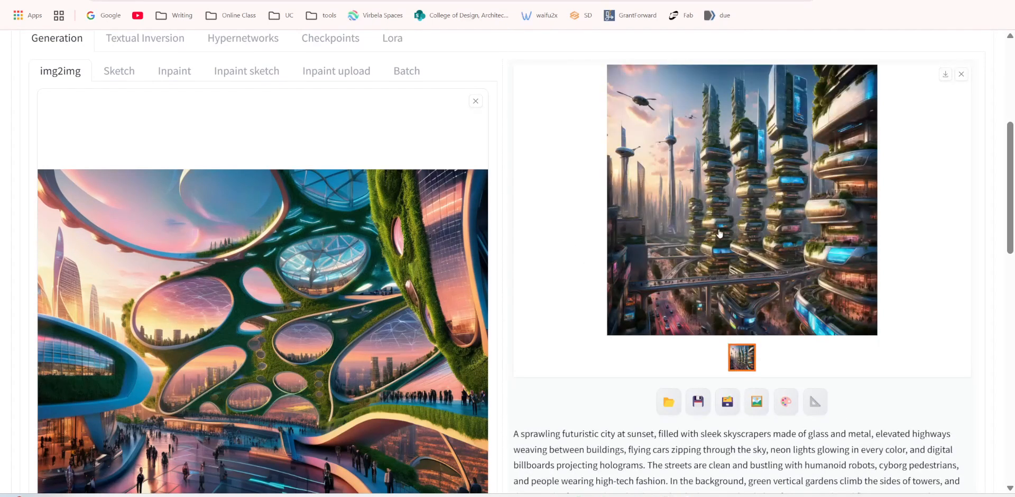
left_click(719, 233)
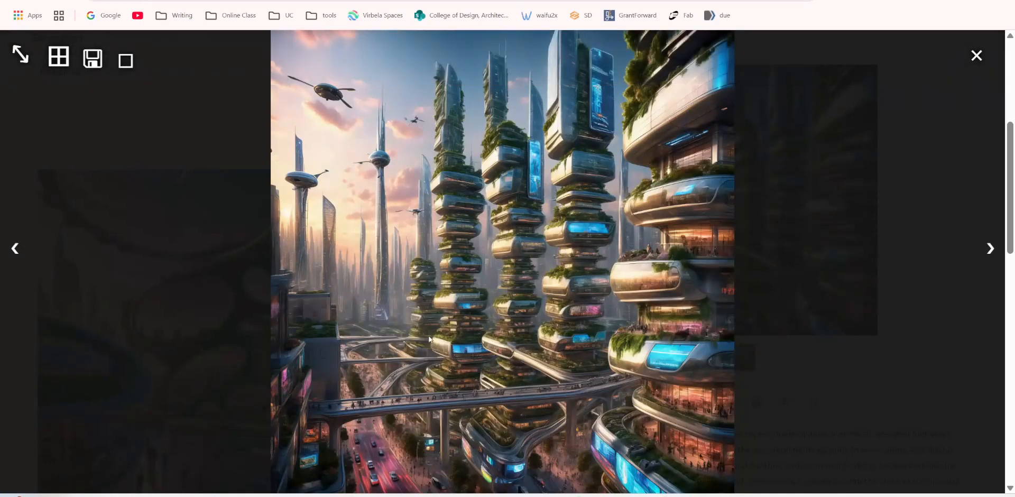
left_click(976, 56)
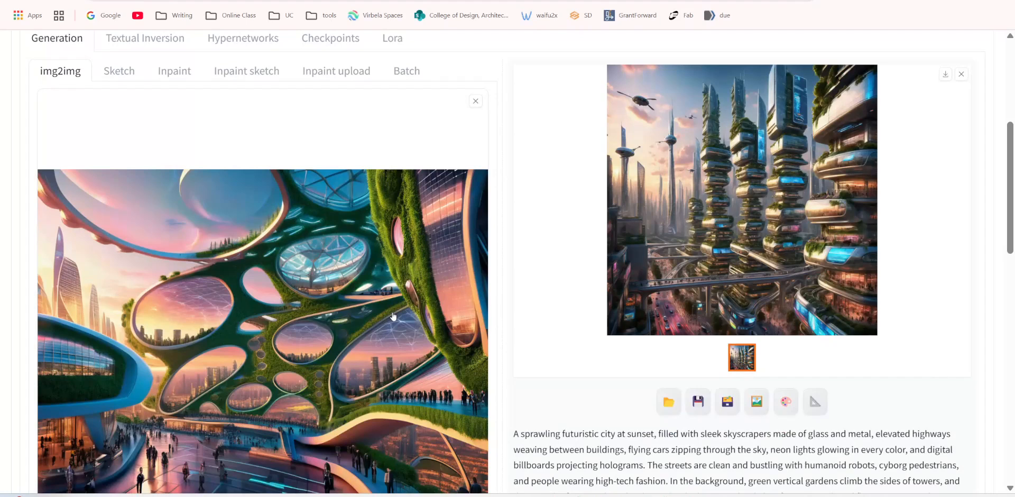
scroll(393, 316, "down", 2)
scroll(393, 316, "up", 1)
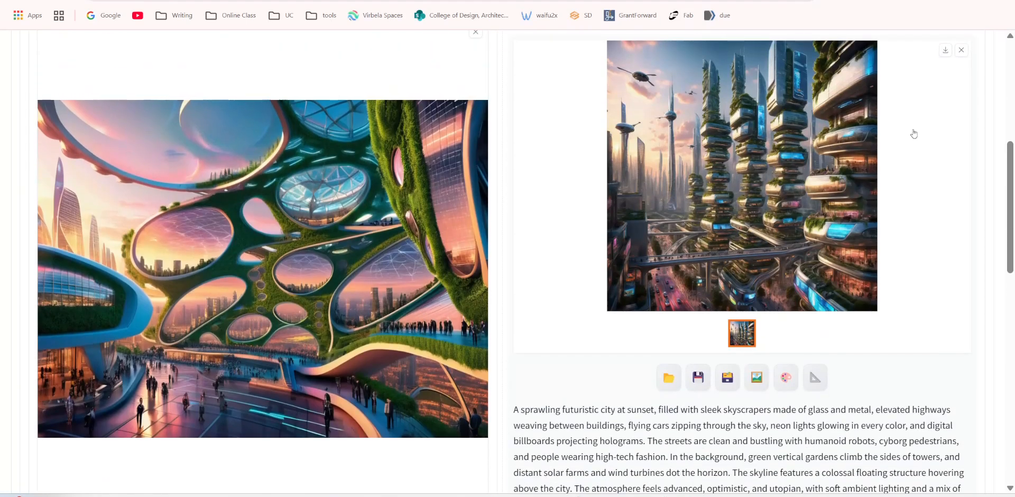
Set the img2img denoising strength to 0.6.
scroll(418, 140, "up", 7)
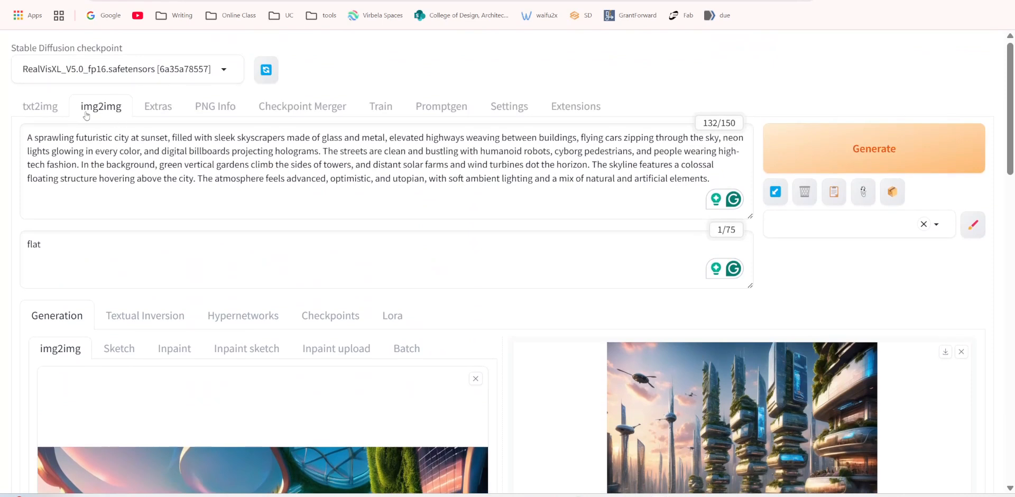
scroll(216, 259, "down", 12)
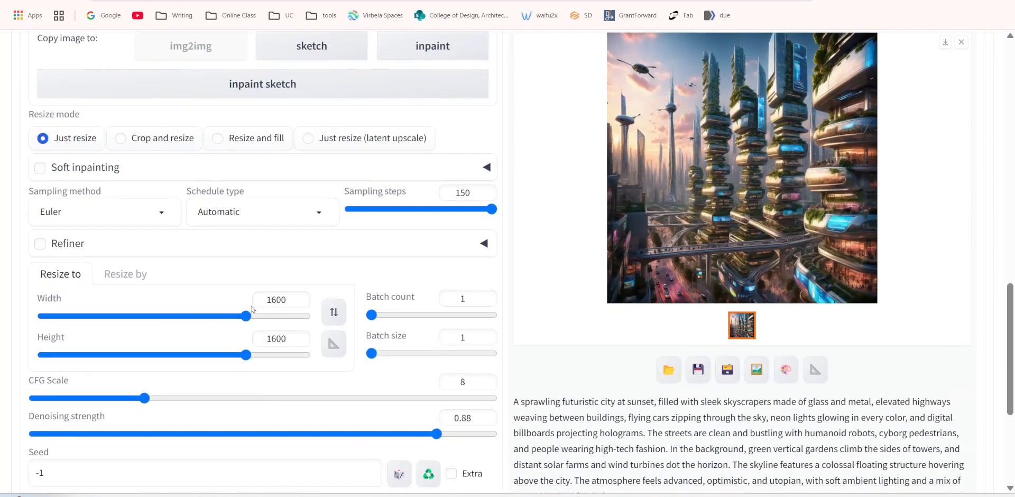
scroll(251, 309, "down", 1)
double_click(278, 243)
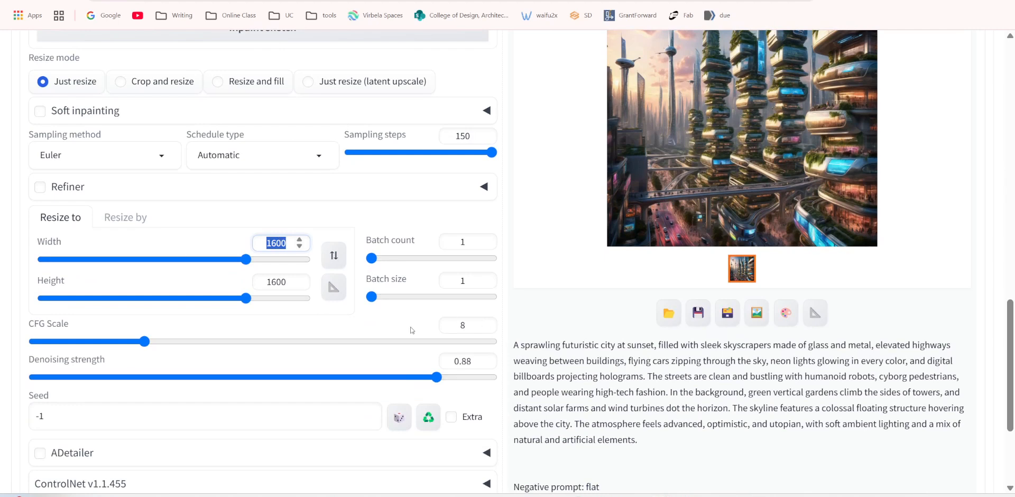
double_click(475, 360)
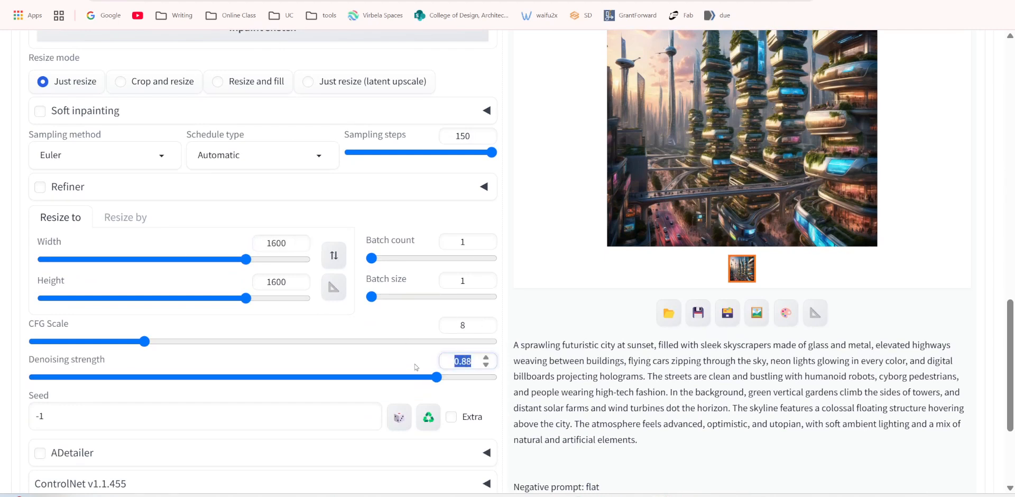
type("0.6")
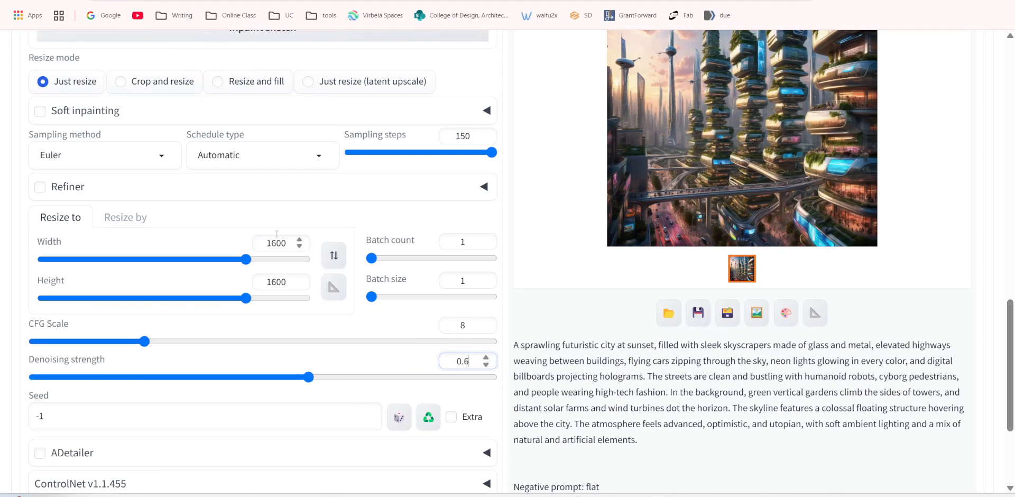
Set the img2img output width and height both to 2048.
left_click_drag(276, 243, 245, 244)
type("2048")
left_click_drag(275, 282, 238, 282)
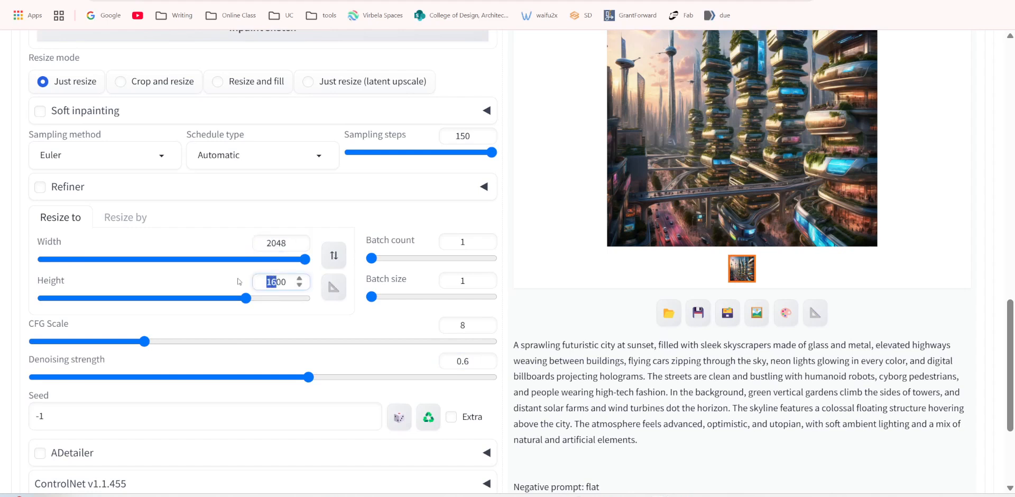
type("32")
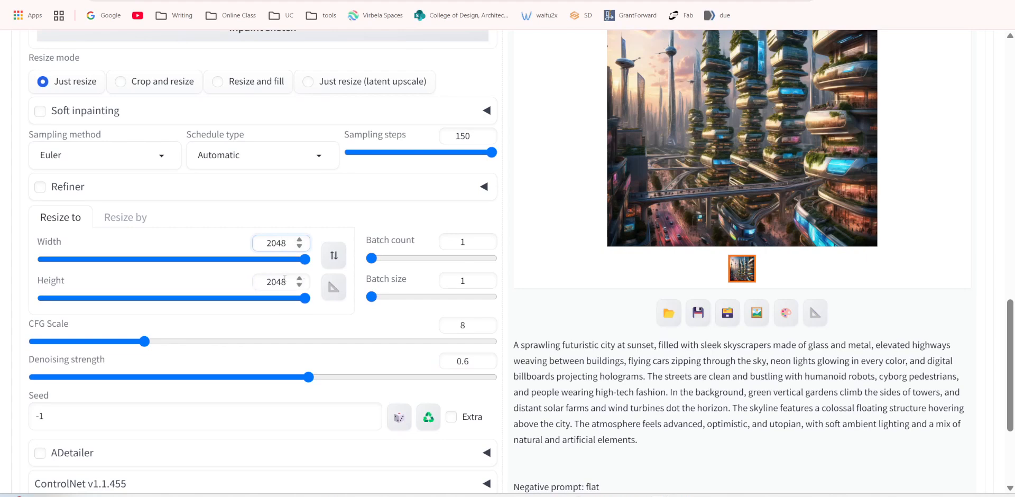
Generate a new img2img image with the updated output size and denoising strength.
scroll(888, 108, "up", 10)
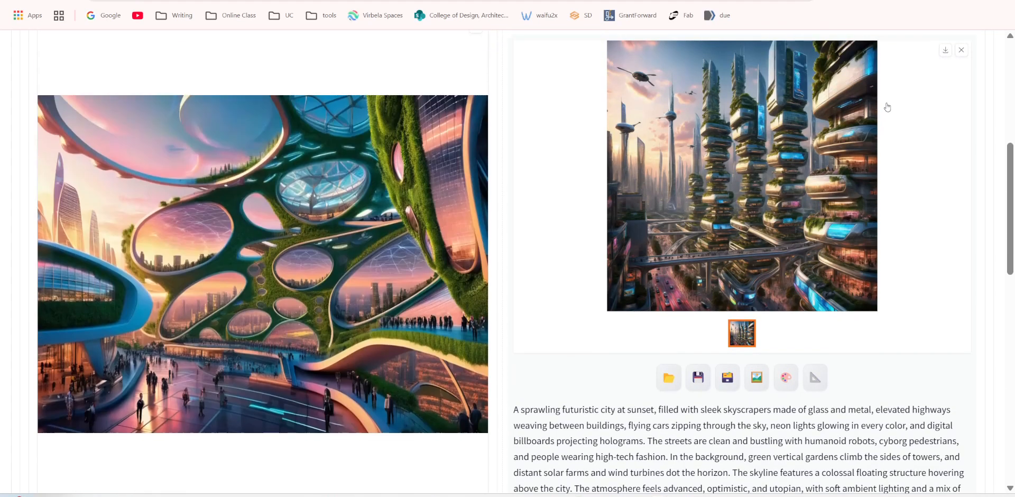
scroll(888, 107, "up", 10)
left_click(839, 157)
scroll(461, 267, "down", 8)
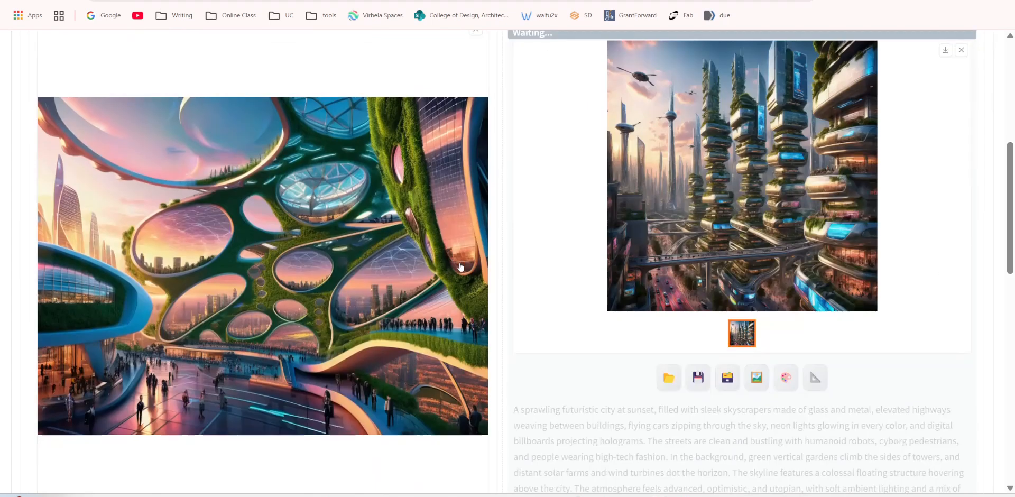
scroll(461, 267, "down", 10)
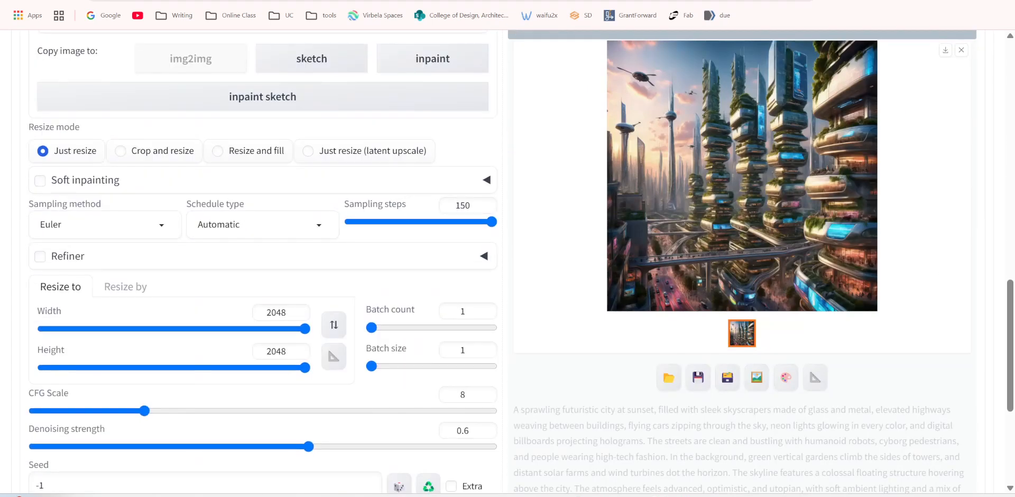
scroll(263, 211, "up", 6)
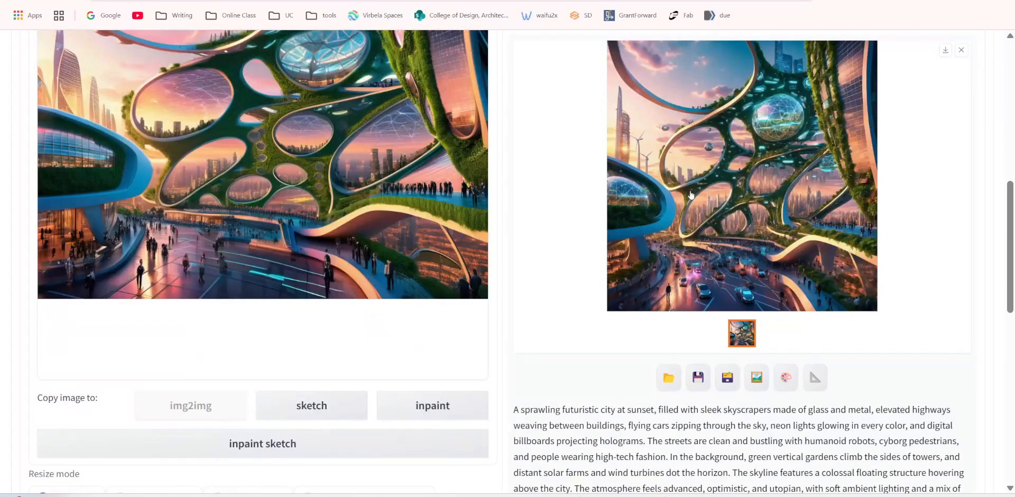
scroll(690, 194, "up", 2)
scroll(658, 216, "down", 5)
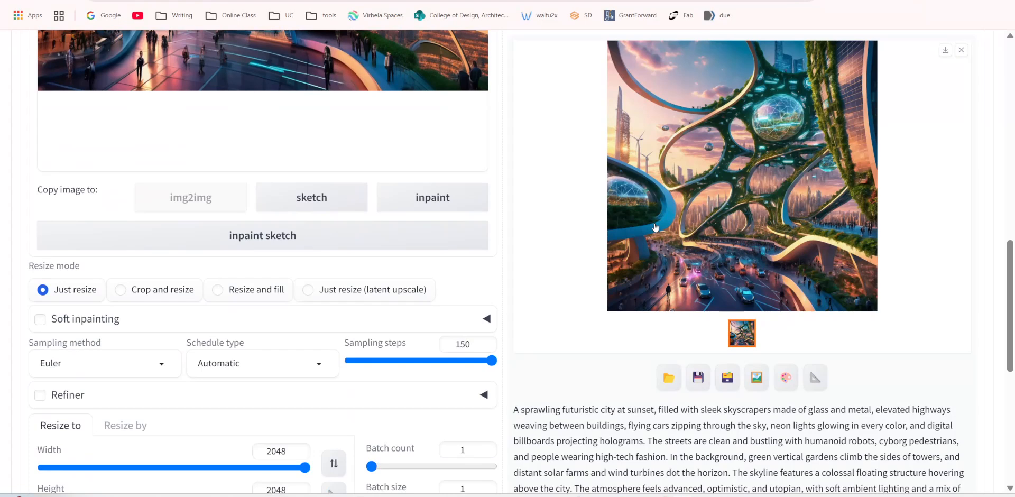
scroll(271, 317, "down", 2)
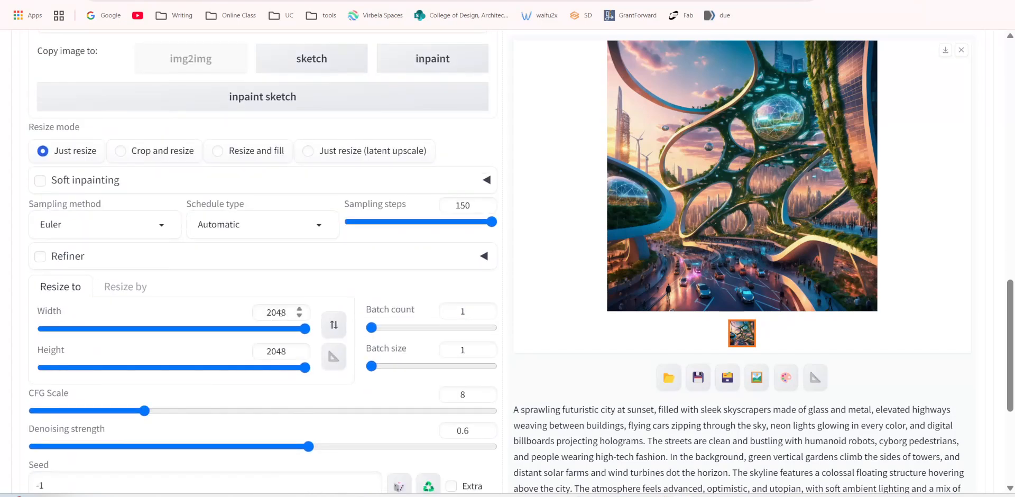
left_click(756, 183)
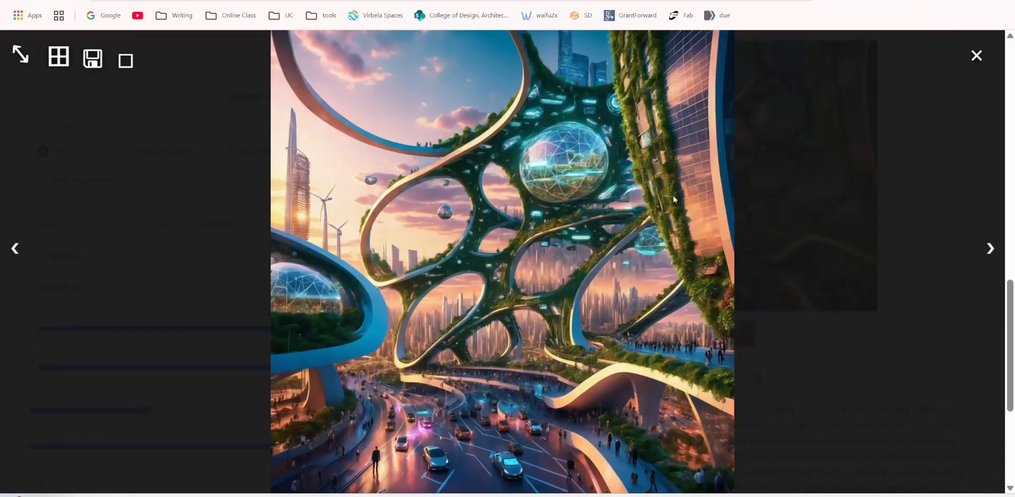
left_click(559, 230)
left_click(681, 175)
right_click(523, 205)
left_click(575, 241)
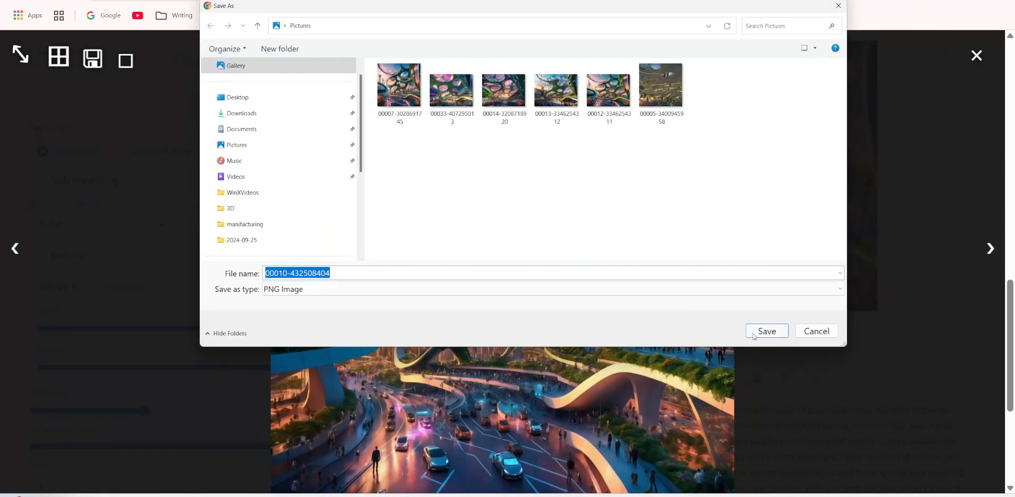
left_click(766, 331)
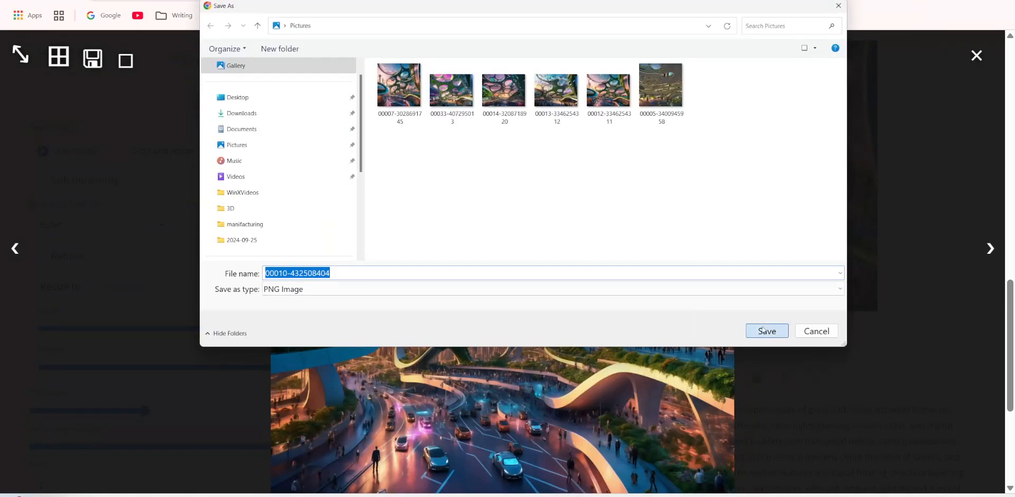
Open the saved 00010-432508404.png in the image viewer and examine its sky, glass dome, towers and street details up close.
mouse_move(842, 37)
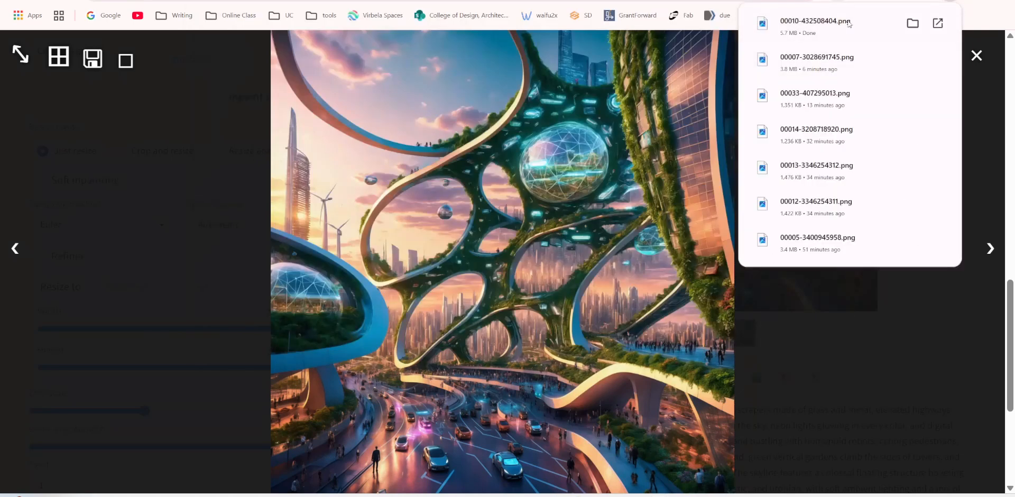
left_click(804, 28)
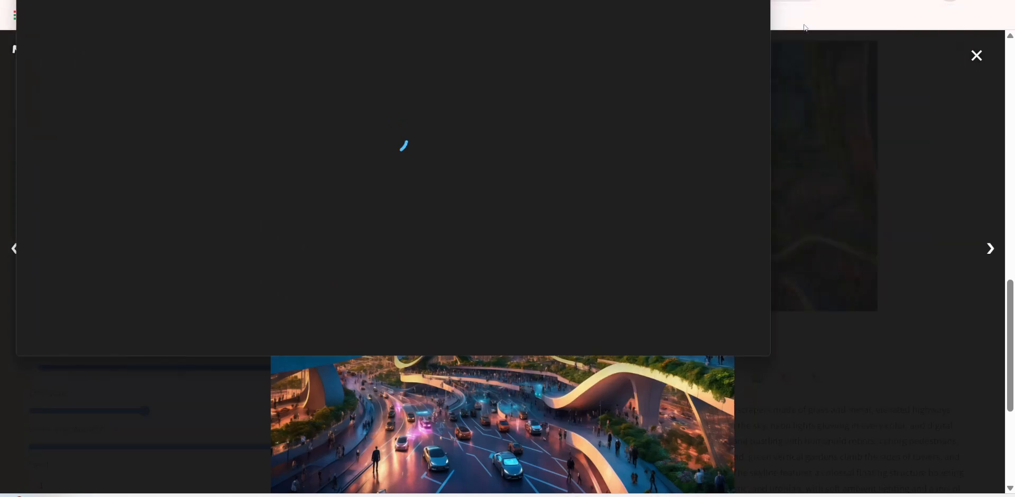
scroll(576, 211, "up", 8)
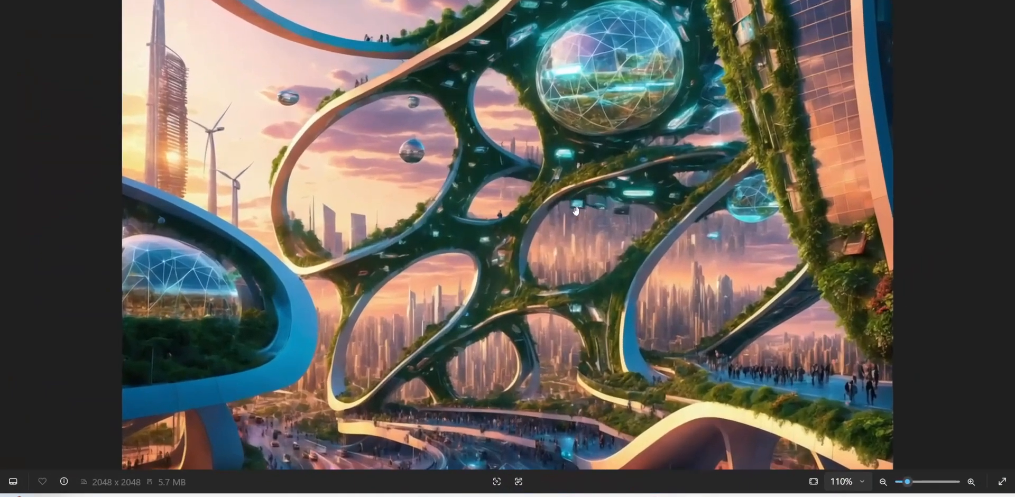
scroll(576, 211, "up", 1)
left_click_drag(655, 100, 624, 324)
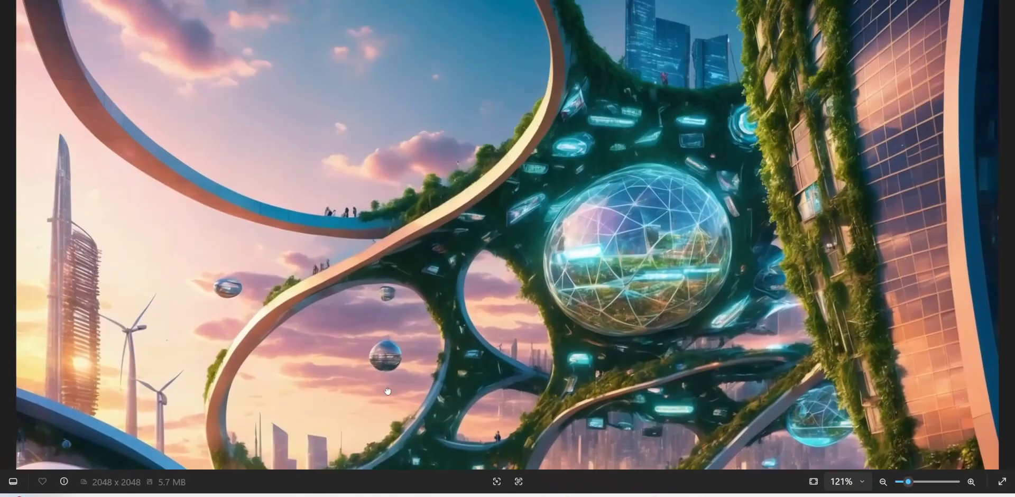
left_click_drag(492, 391, 494, 91)
left_click_drag(411, 308, 495, 102)
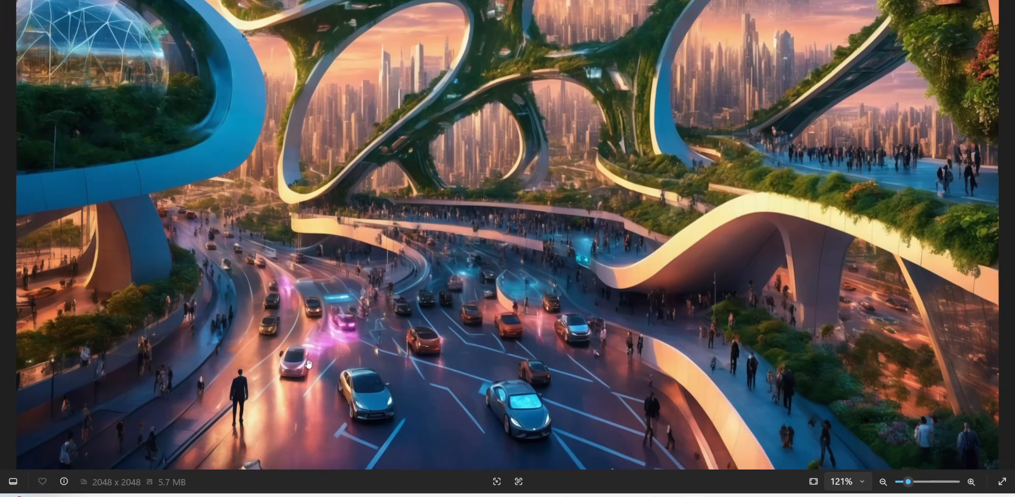
left_click_drag(767, 294, 703, 439)
left_click_drag(550, 132, 472, 428)
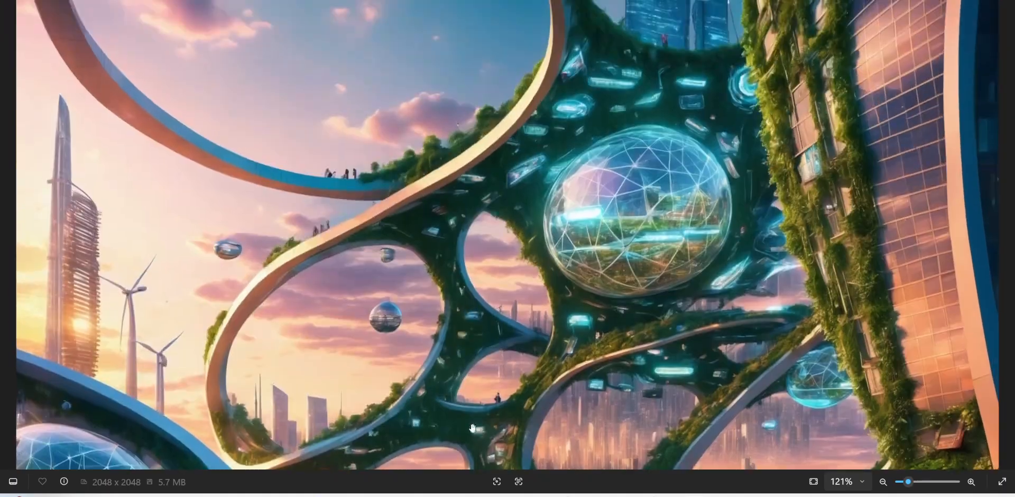
left_click_drag(710, 161, 646, 137)
left_click_drag(511, 293, 485, 220)
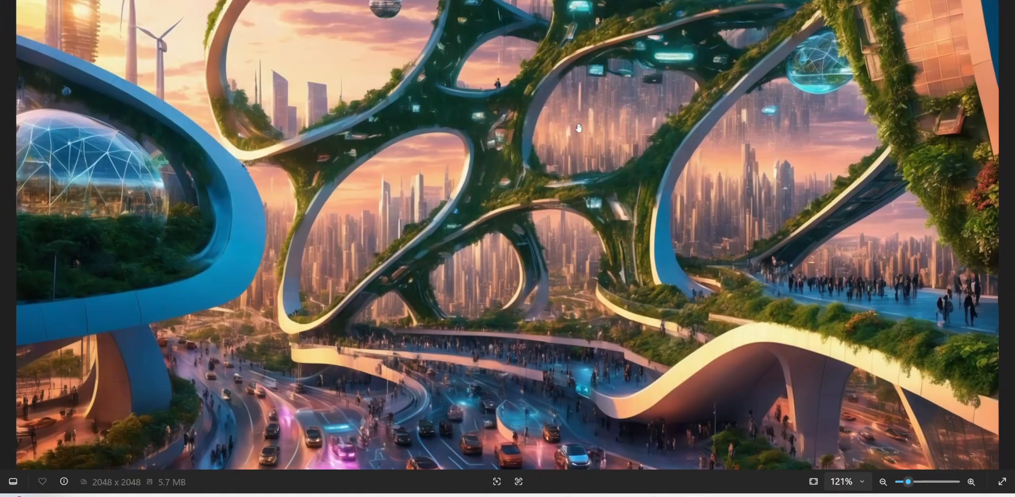
left_click_drag(637, 111, 448, 338)
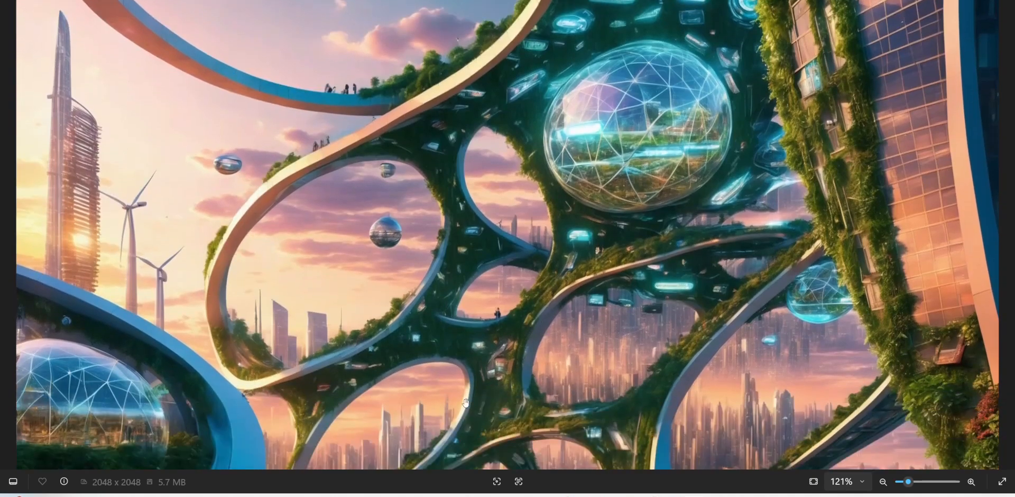
left_click_drag(859, 222, 843, 0)
left_click_drag(776, 223, 759, 319)
left_click_drag(729, 187, 687, 379)
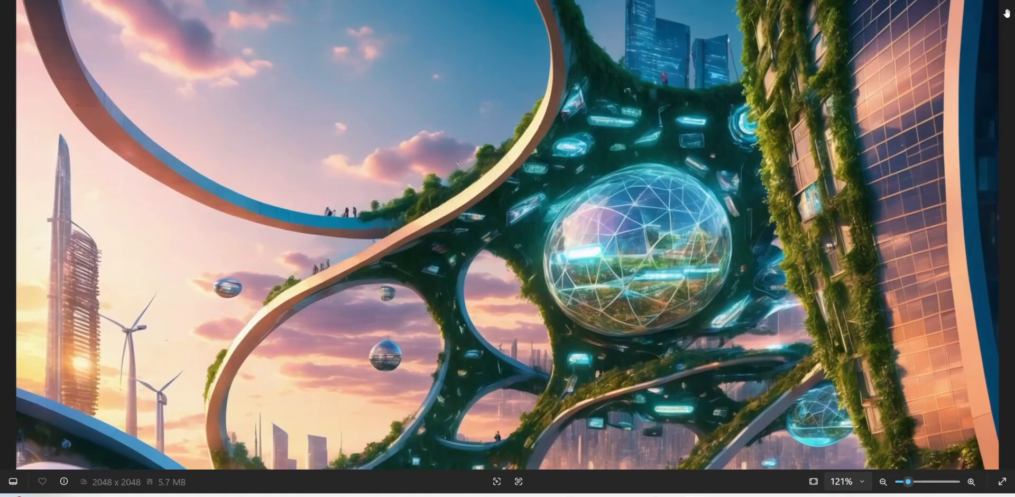
Switch back to Stable Diffusion in the browser, close the enlarged result and open the Extras page.
key("alt+Tab")
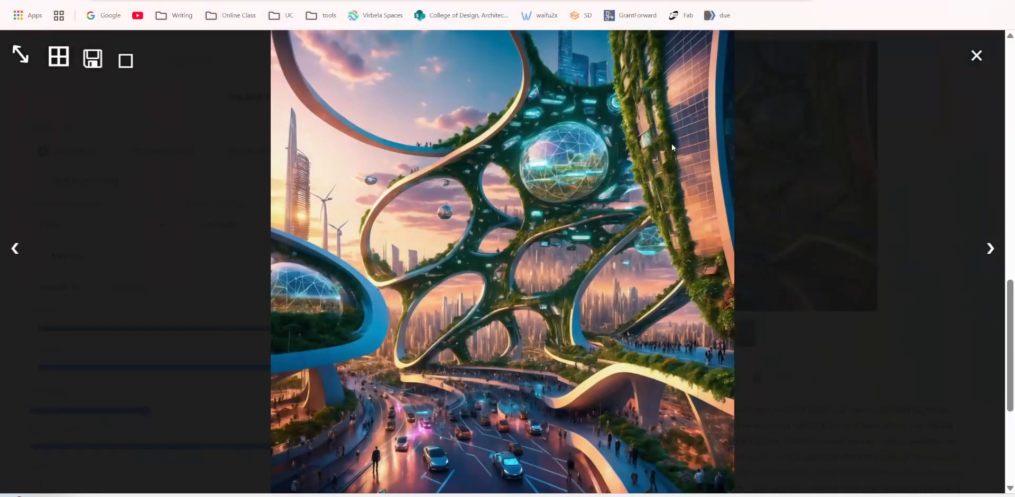
left_click(976, 56)
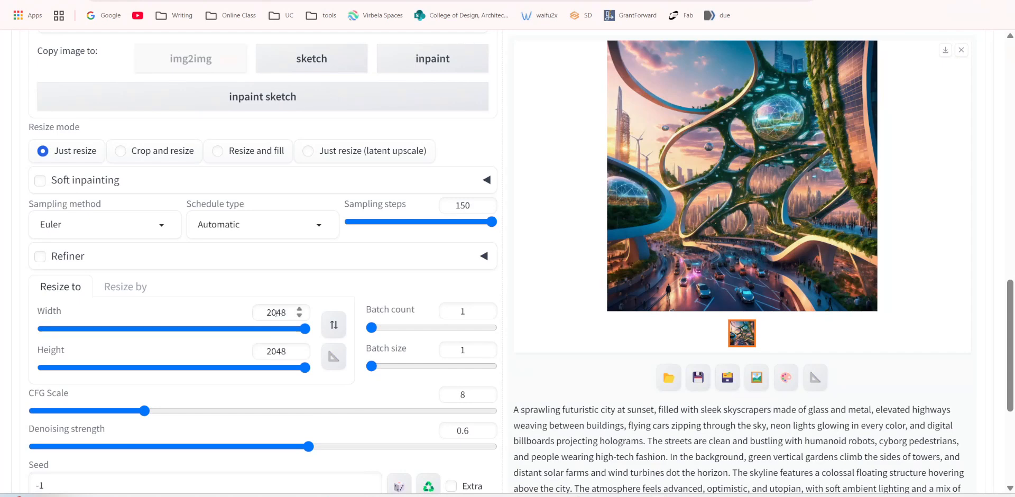
scroll(204, 185, "up", 15)
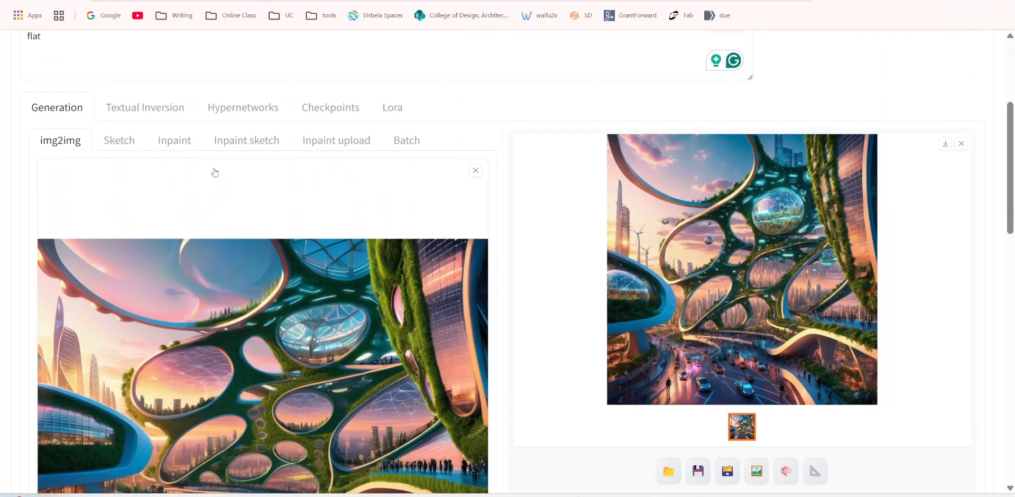
scroll(345, 199, "up", 2)
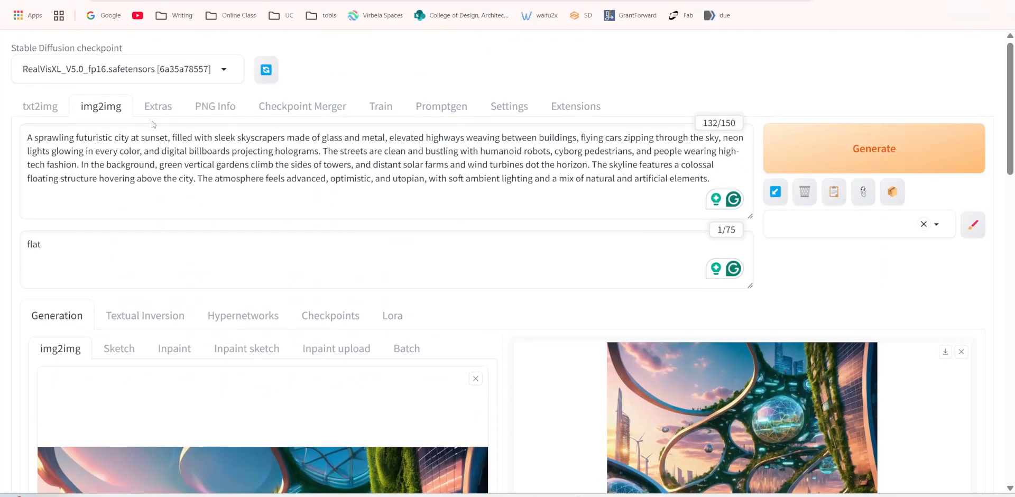
left_click(159, 107)
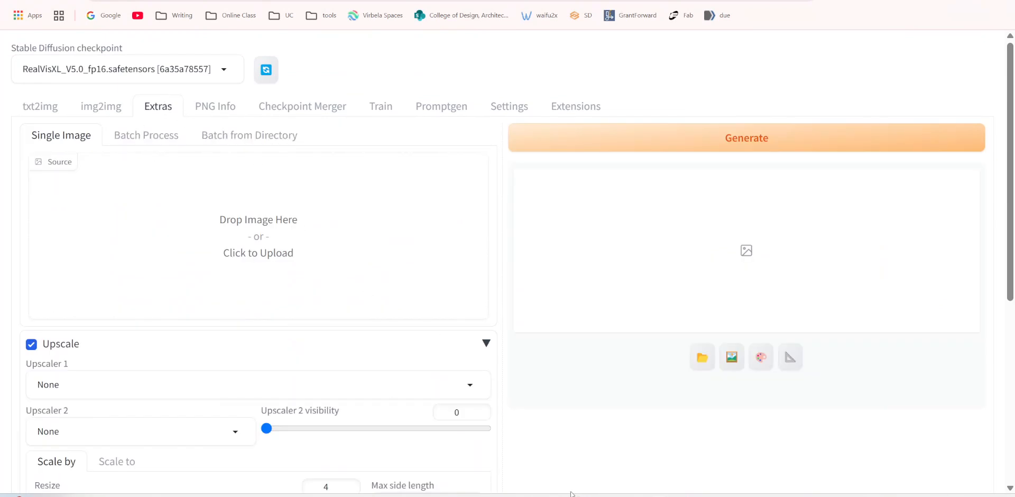
left_click(487, 495)
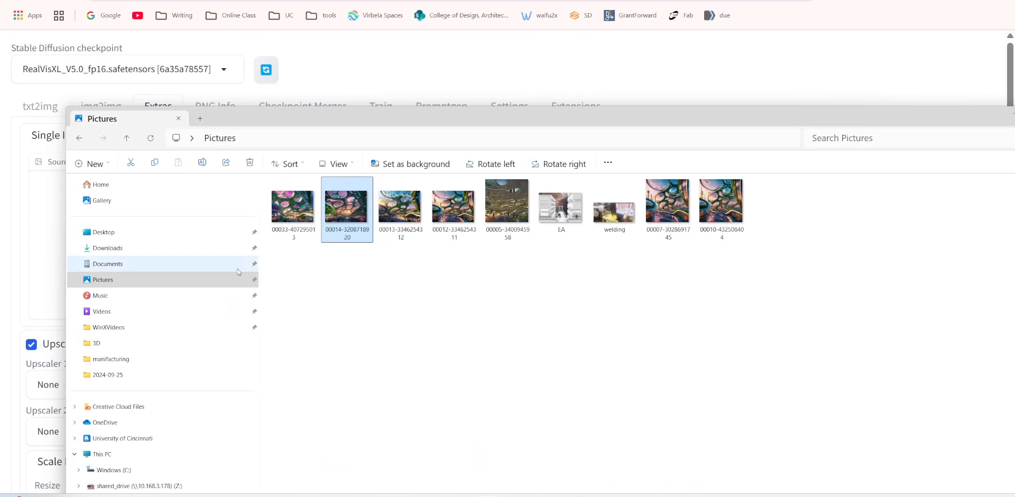
left_click_drag(607, 116, 0, 118)
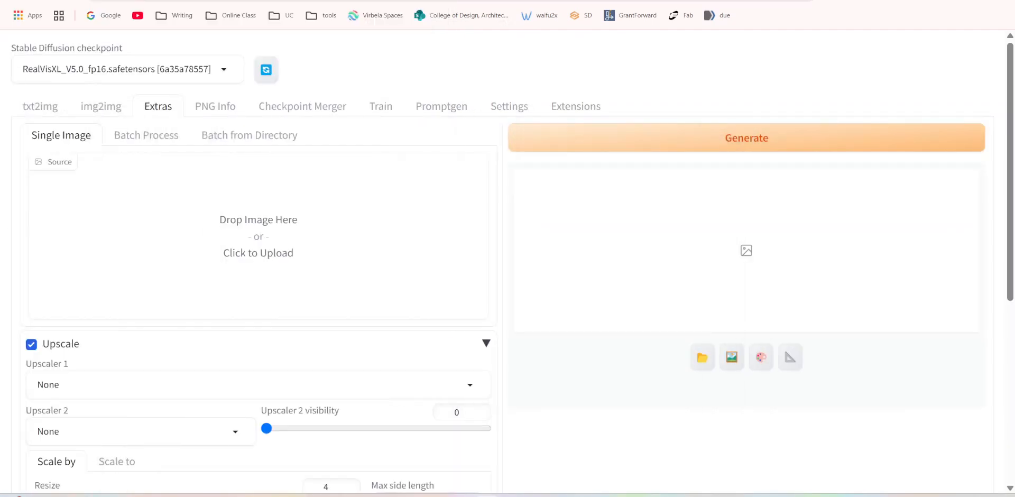
left_click_drag(167, 235, 280, 244)
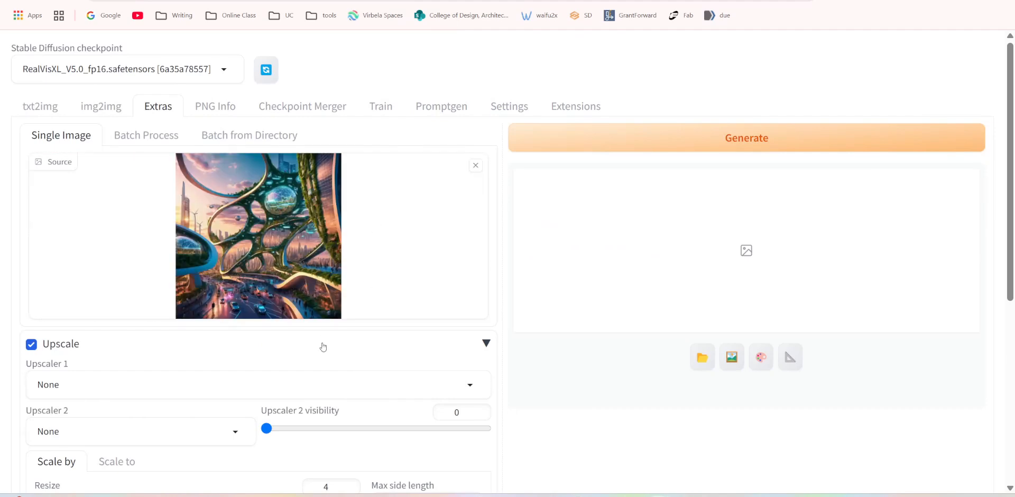
Set Upscaler 1 to SwinIR_4x for the source image.
left_click(129, 397)
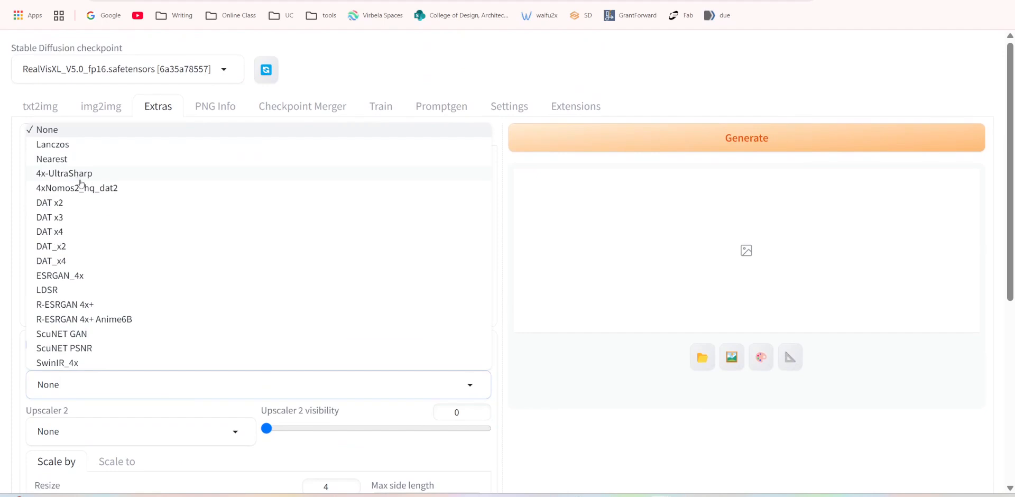
left_click(59, 363)
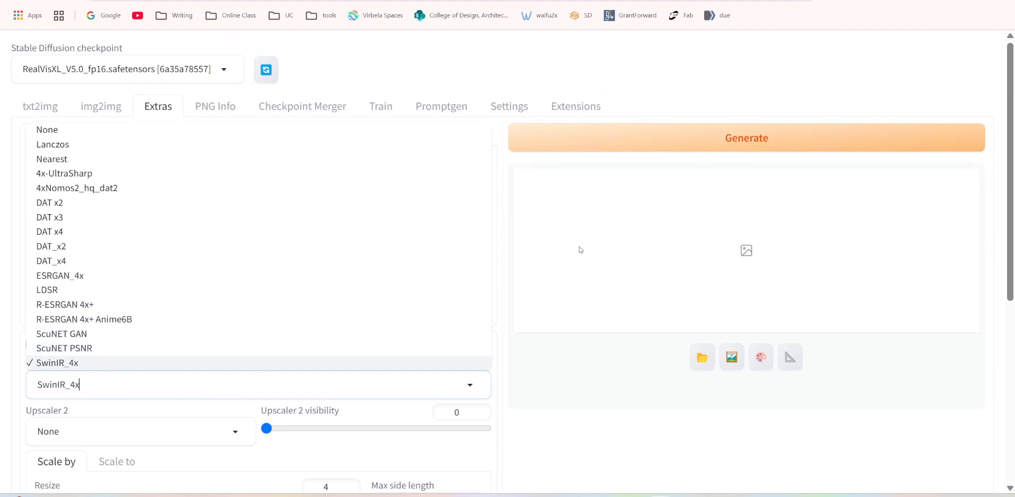
scroll(504, 354, "down", 3)
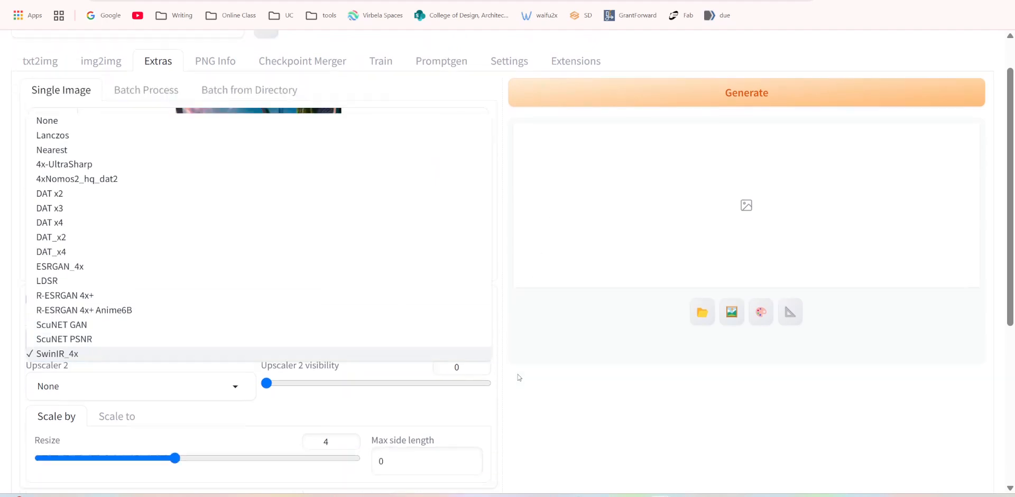
left_click(555, 334)
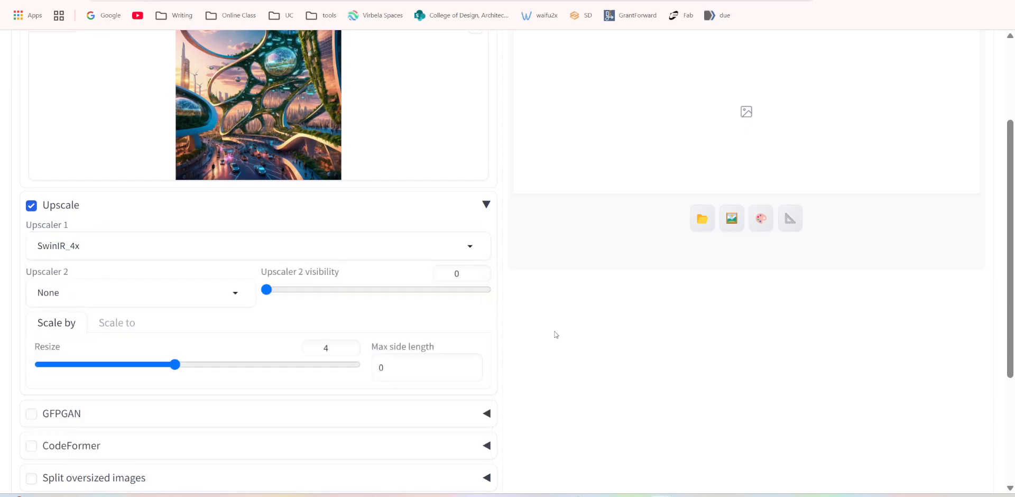
Set the upscale resize factor to 2 and generate the upscaled image.
scroll(441, 338, "up", 2)
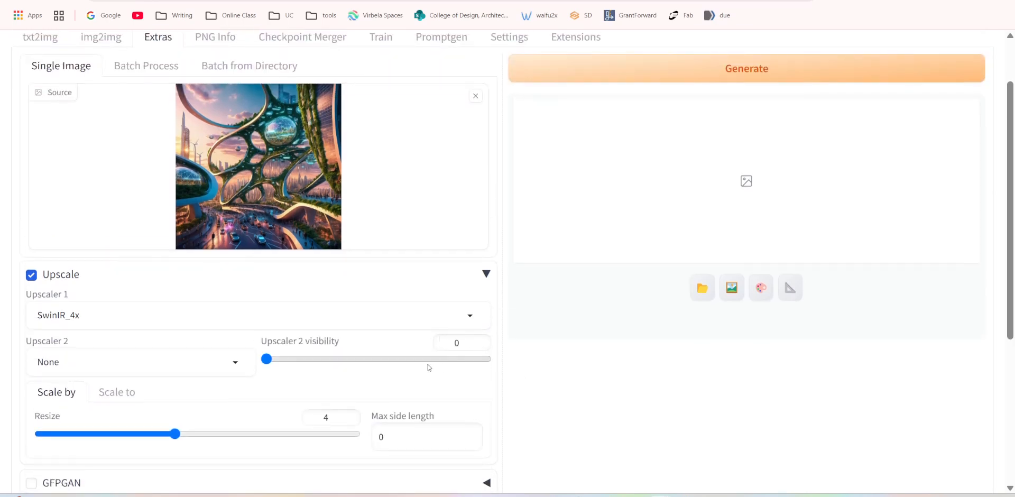
left_click_drag(331, 417, 311, 417)
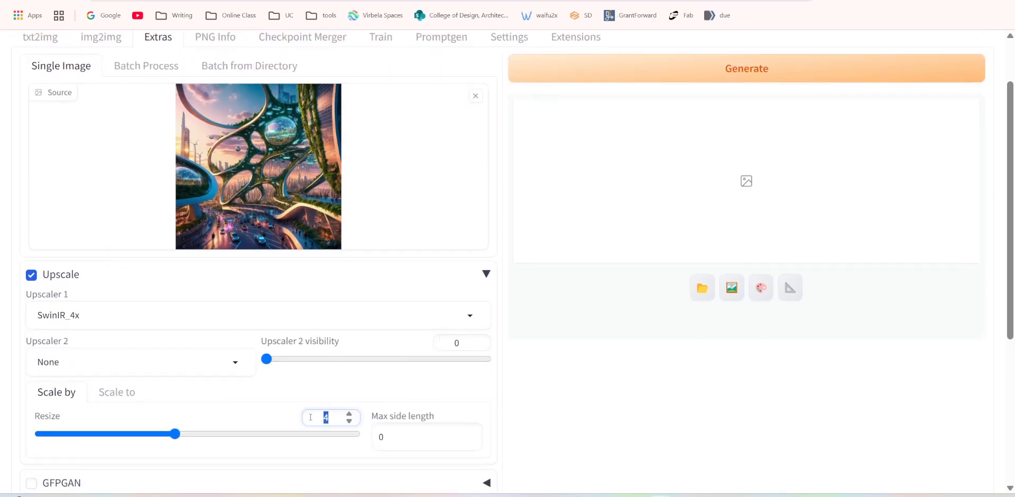
type("2")
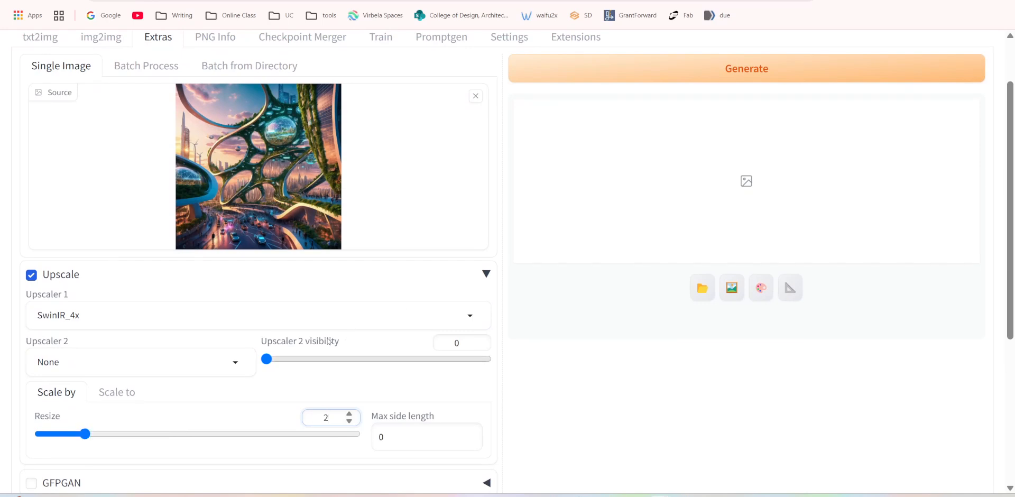
left_click(683, 76)
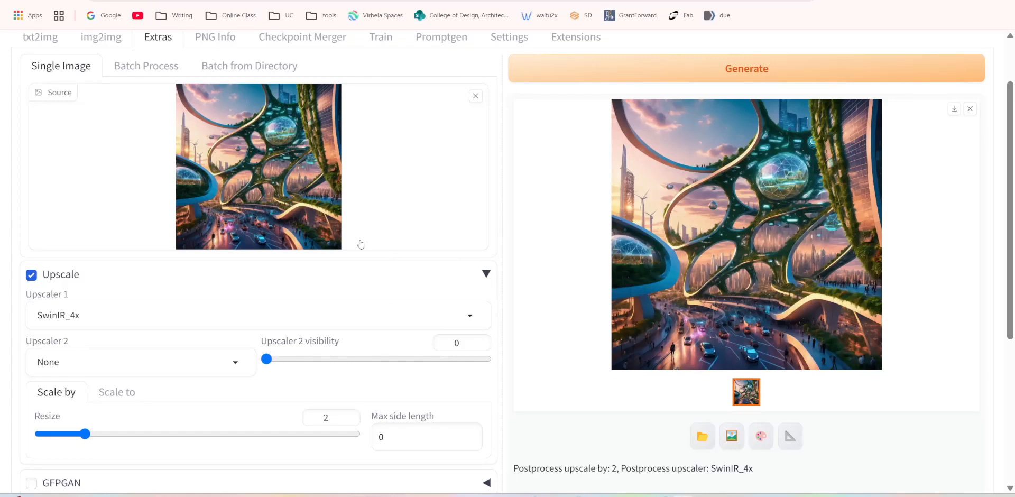
Enlarge the upscaled result and save it as the PNG image 00140 in the Pictures folder.
left_click(753, 261)
right_click(608, 220)
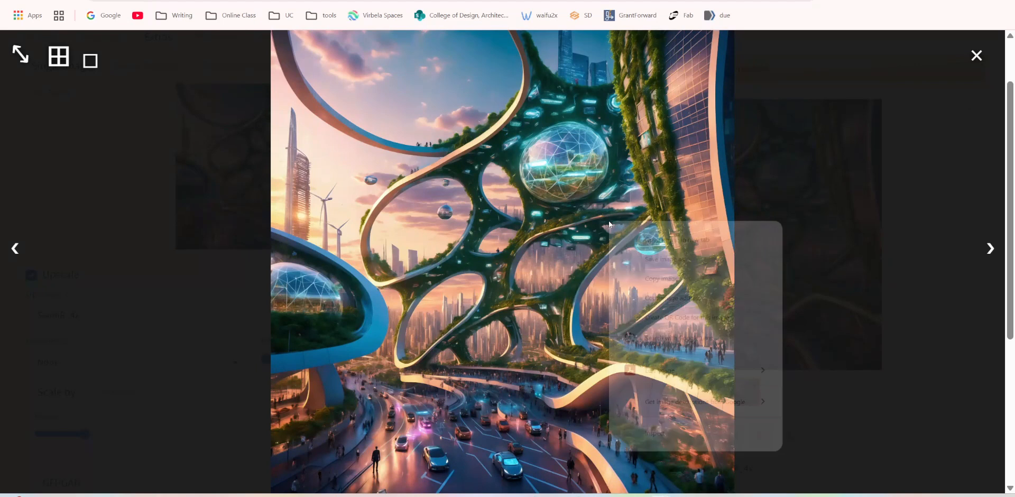
left_click(655, 260)
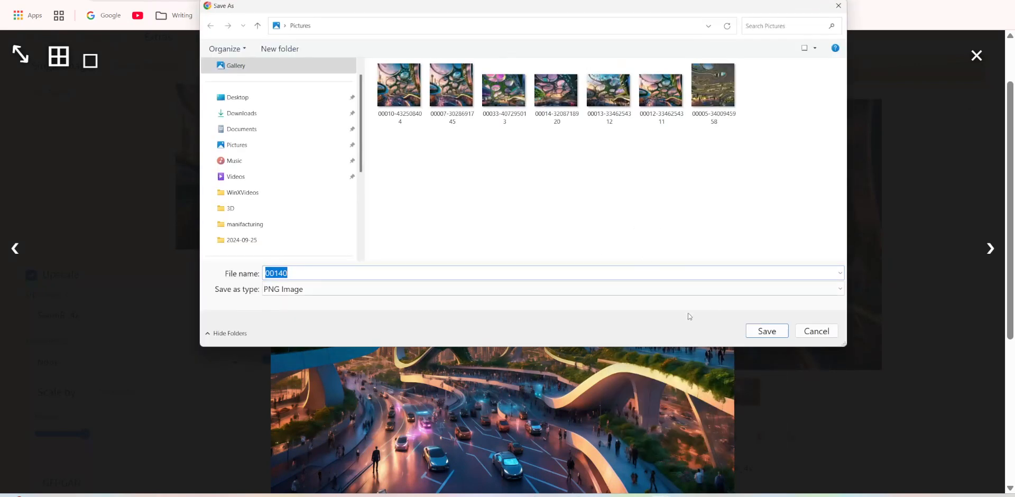
left_click(760, 333)
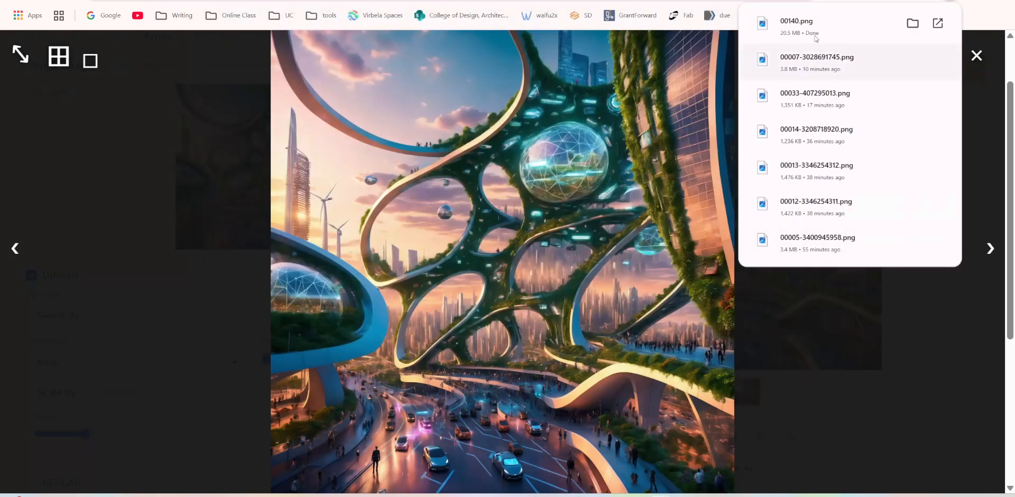
Open the saved 00140.png in the image viewer and examine its crowds, terraces, green facade, glass dome and curved walkways up close.
left_click(796, 26)
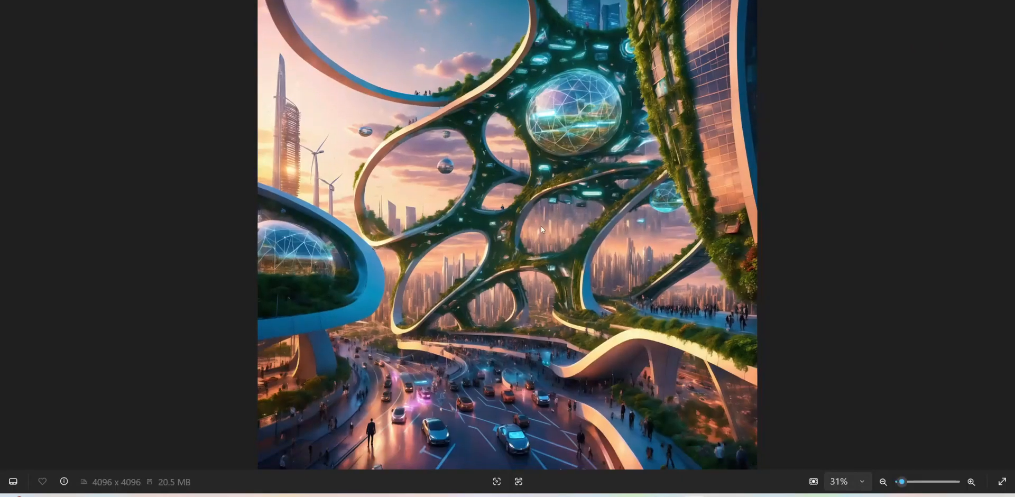
scroll(496, 278, "up", 5)
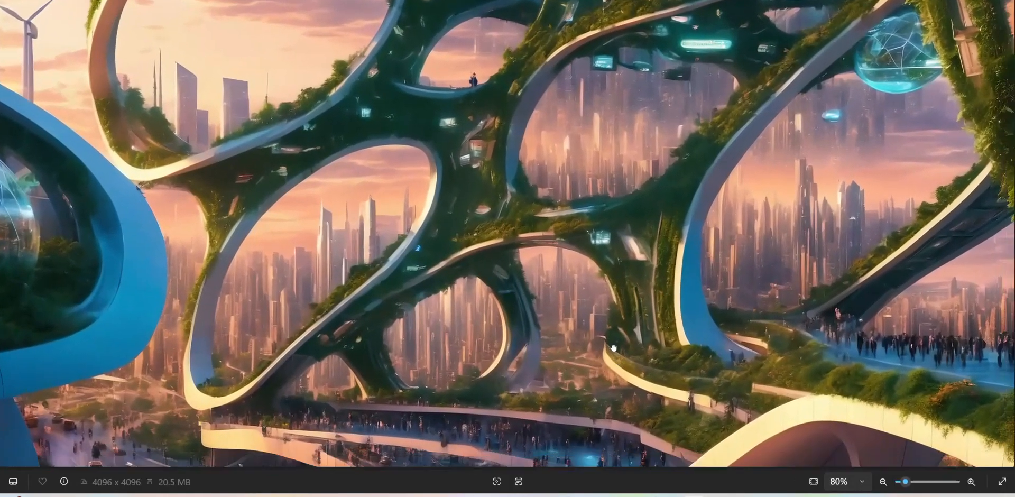
scroll(523, 262, "up", 8)
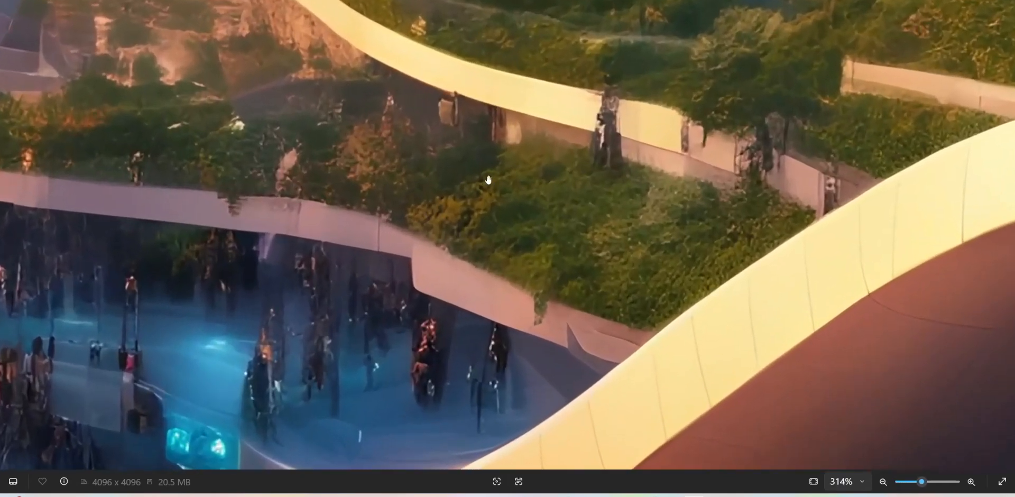
scroll(488, 180, "down", 5)
left_click_drag(621, 303, 682, 313)
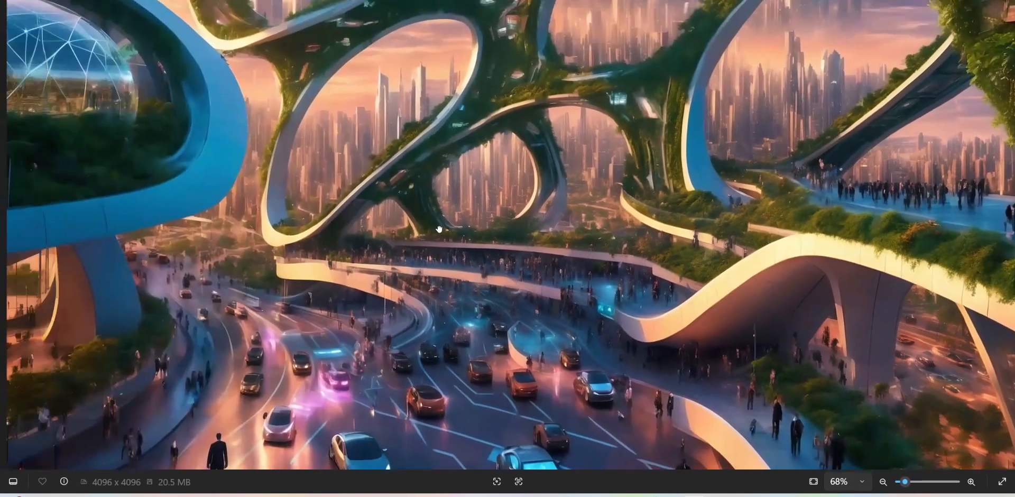
scroll(682, 312, "up", 3)
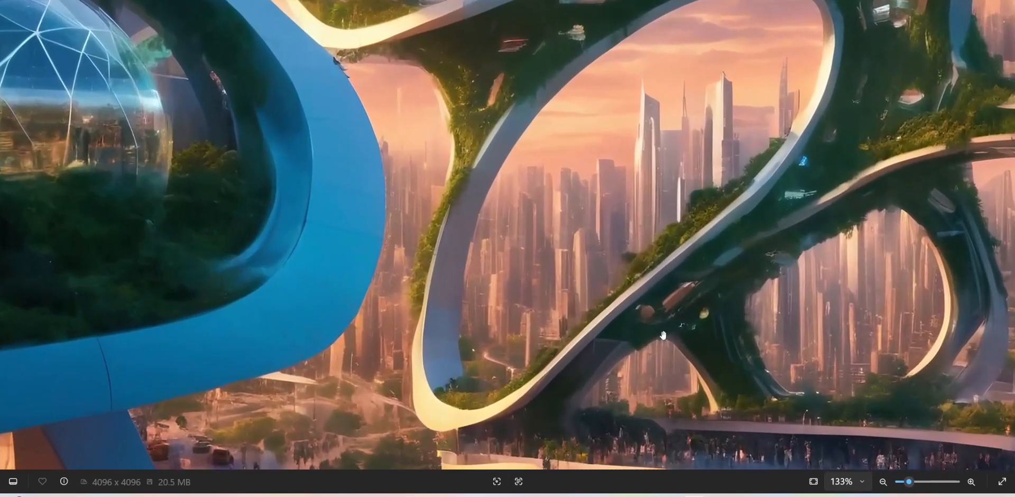
left_click_drag(661, 335, 421, 28)
left_click_drag(640, 223, 83, 198)
left_click_drag(597, 211, 476, 399)
left_click_drag(545, 82, 545, 457)
left_click_drag(442, 300, 500, 429)
left_click_drag(472, 101, 515, 257)
left_click_drag(468, 231, 369, 445)
left_click_drag(592, 191, 592, 456)
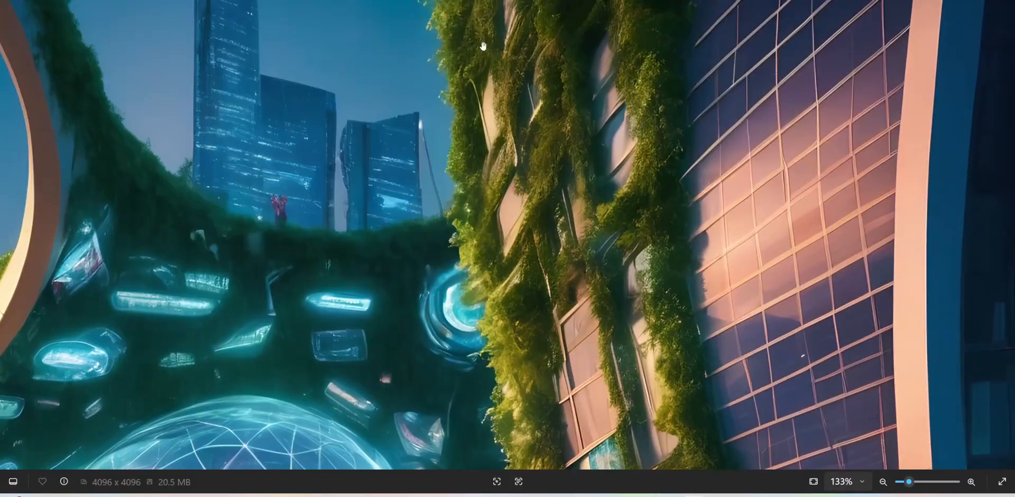
left_click_drag(322, 204, 705, 187)
left_click_drag(553, 294, 663, 59)
left_click_drag(332, 209, 670, 203)
scroll(534, 196, "up", 3)
scroll(521, 225, "down", 8)
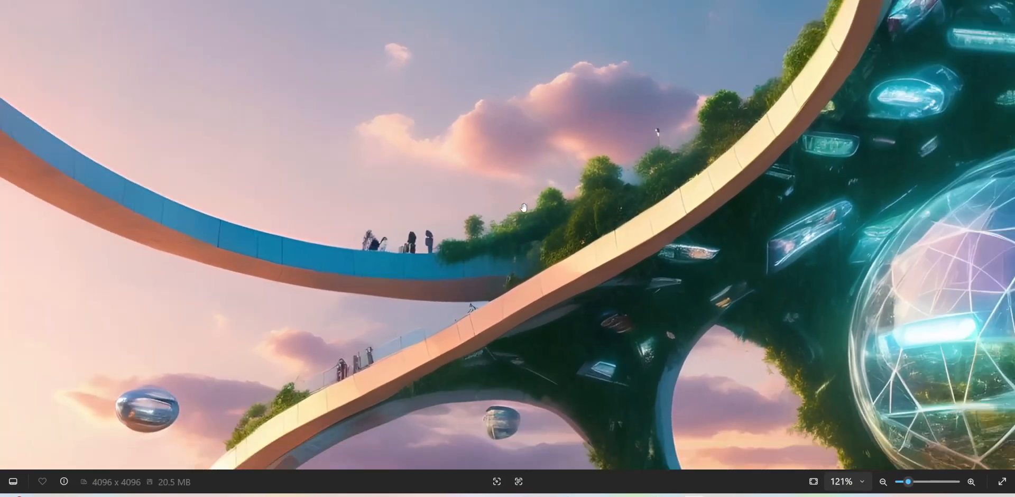
scroll(519, 229, "down", 2)
scroll(519, 229, "up", 2)
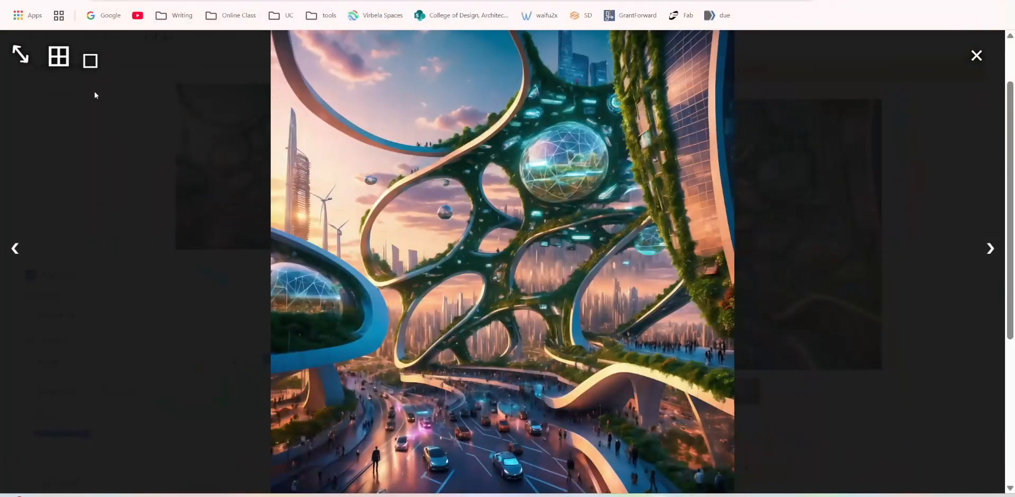
Close the enlarged upscaled image and review the txt2img prompt, generation settings and ControlNet Canny unit.
left_click(978, 58)
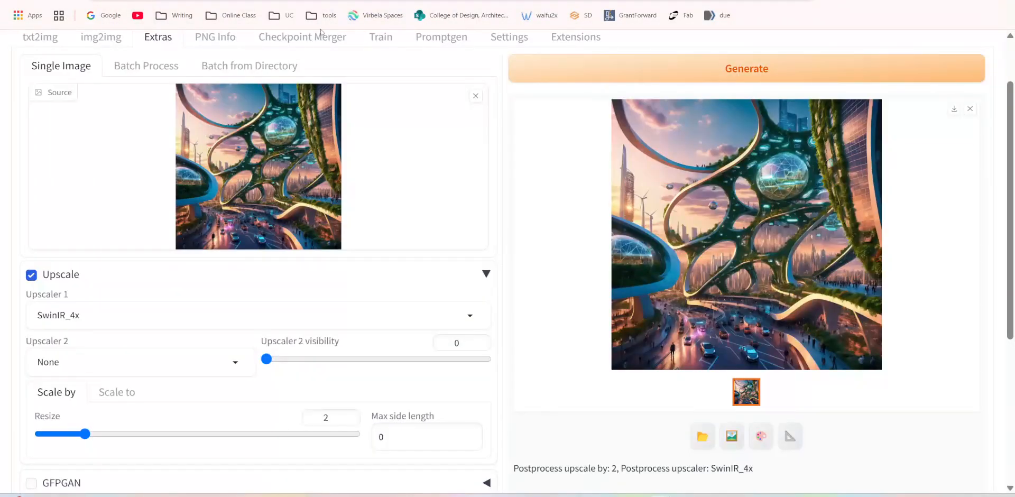
scroll(159, 159, "up", 2)
left_click(30, 107)
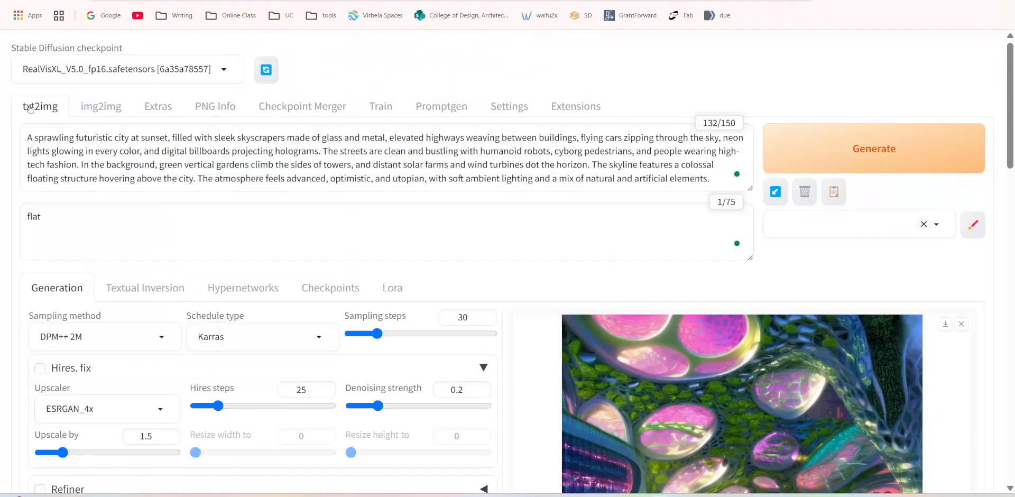
scroll(344, 95, "down", 12)
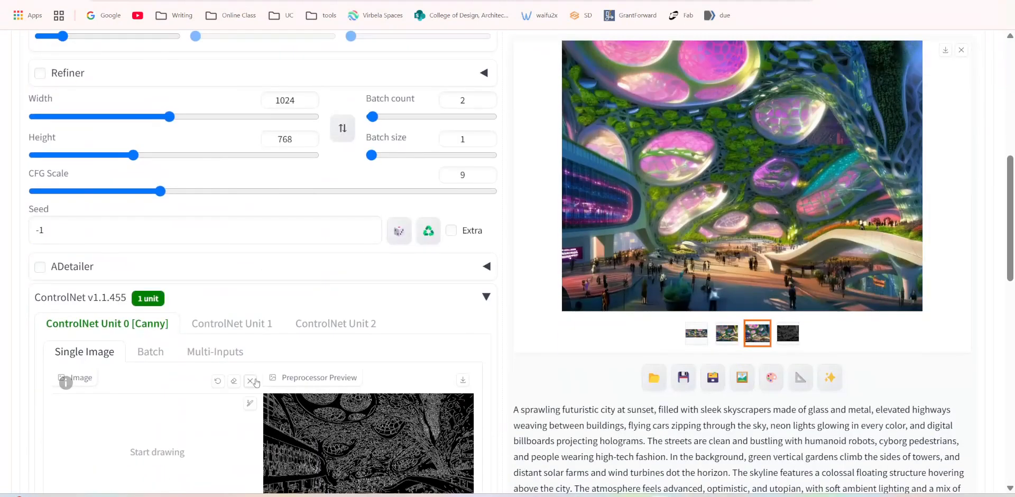
scroll(344, 95, "up", 5)
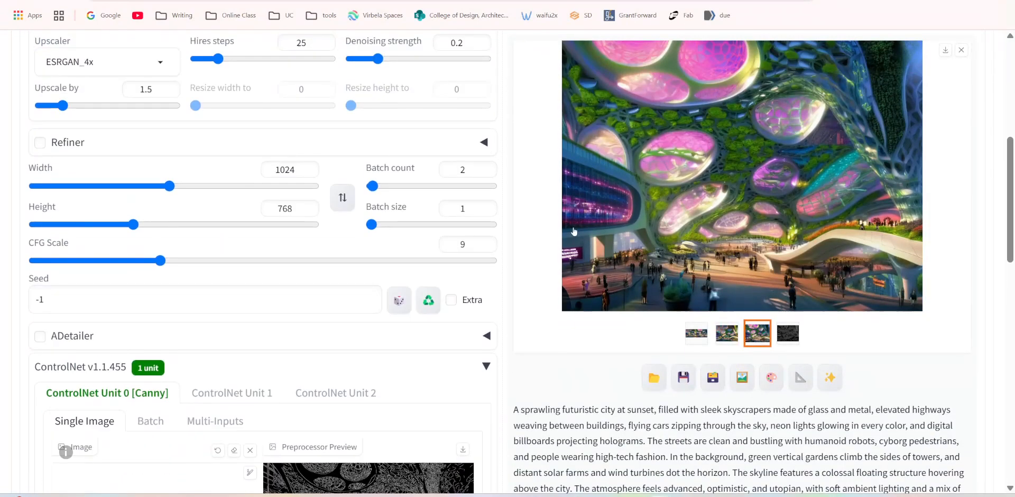
scroll(242, 299, "up", 6)
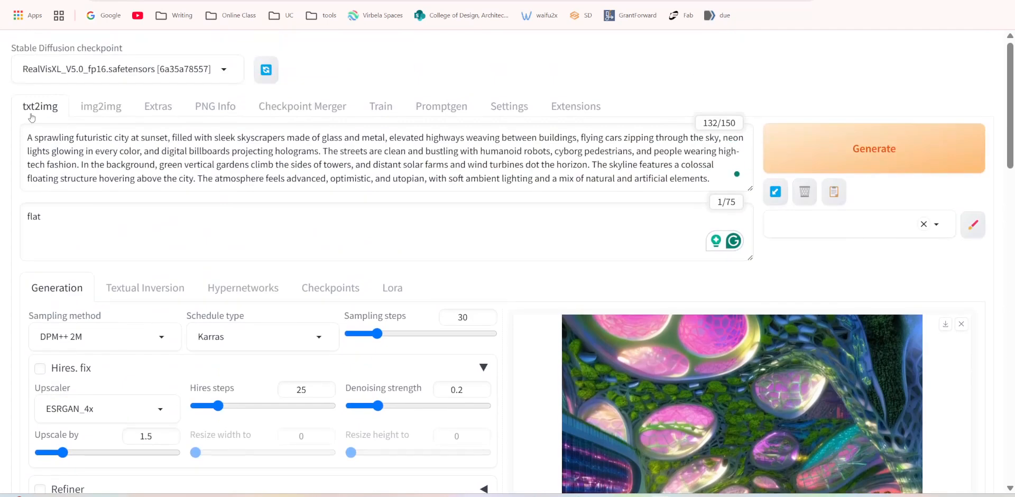
scroll(214, 385, "down", 4)
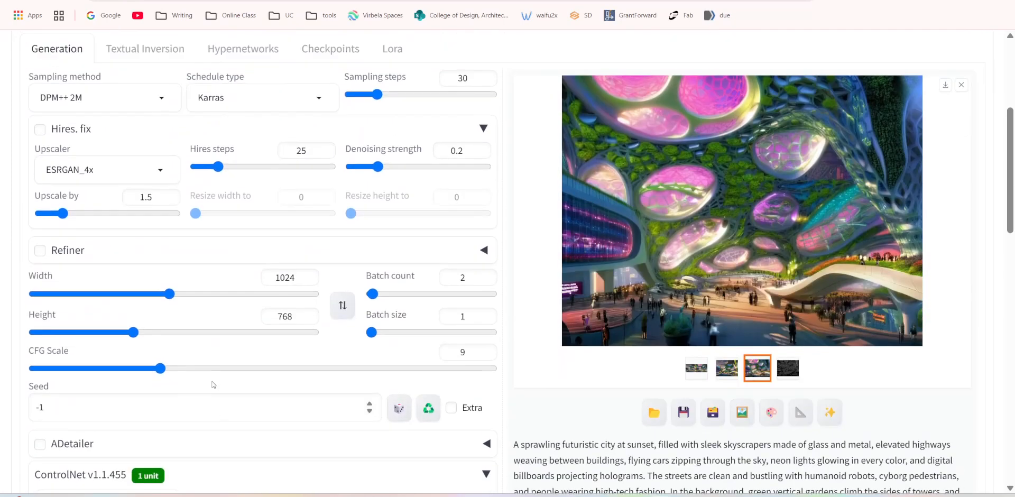
Review the img2img source image, resize and sampling settings, and expand ControlNet to examine the Unit 0 options and control types.
scroll(212, 384, "up", 3)
left_click(104, 45)
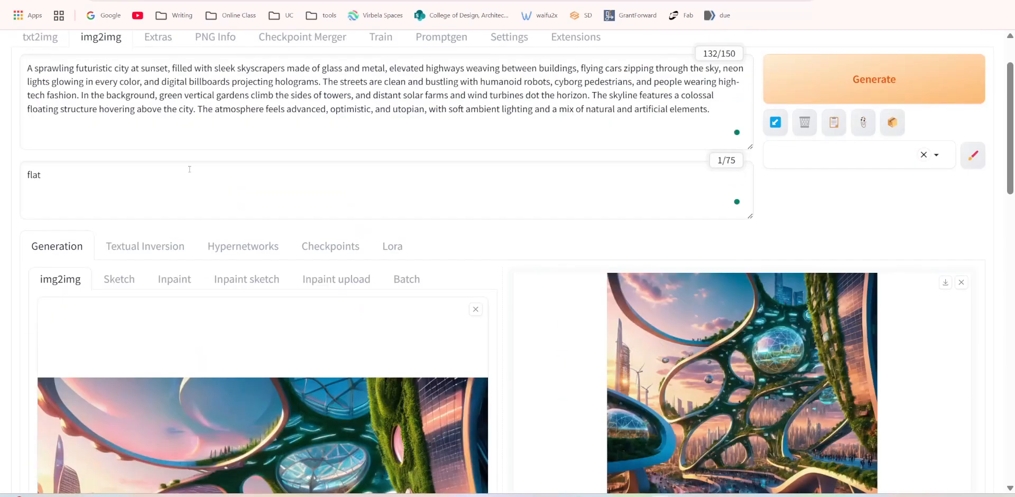
scroll(493, 327, "down", 8)
scroll(493, 326, "down", 3)
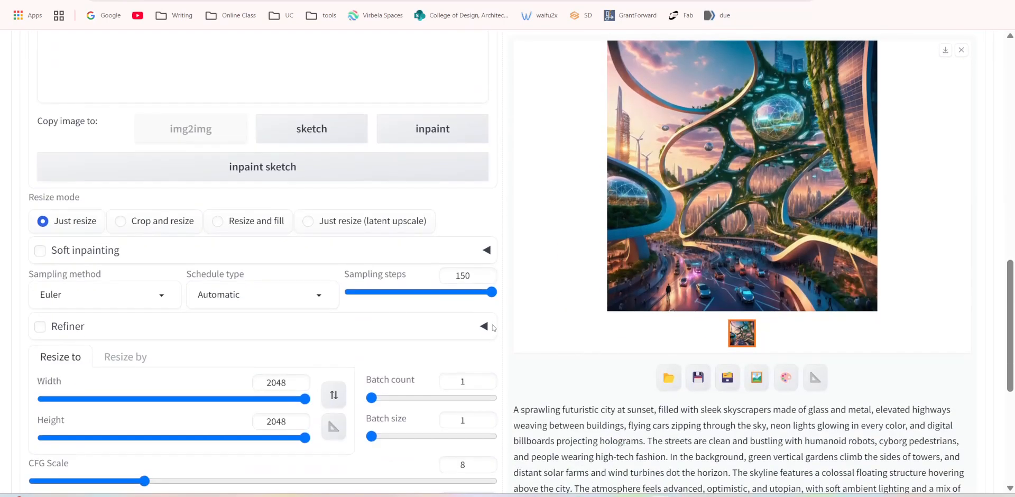
scroll(191, 344, "down", 3)
scroll(190, 344, "down", 2)
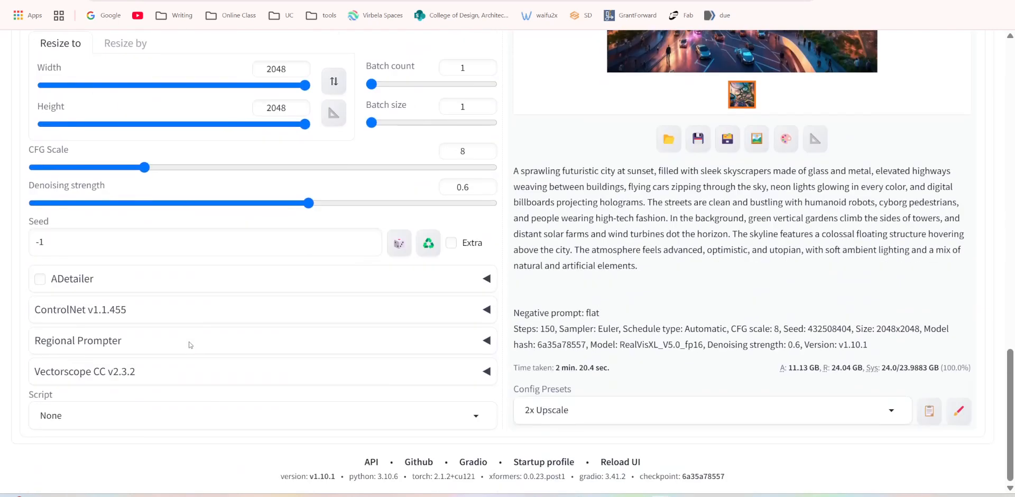
left_click(93, 316)
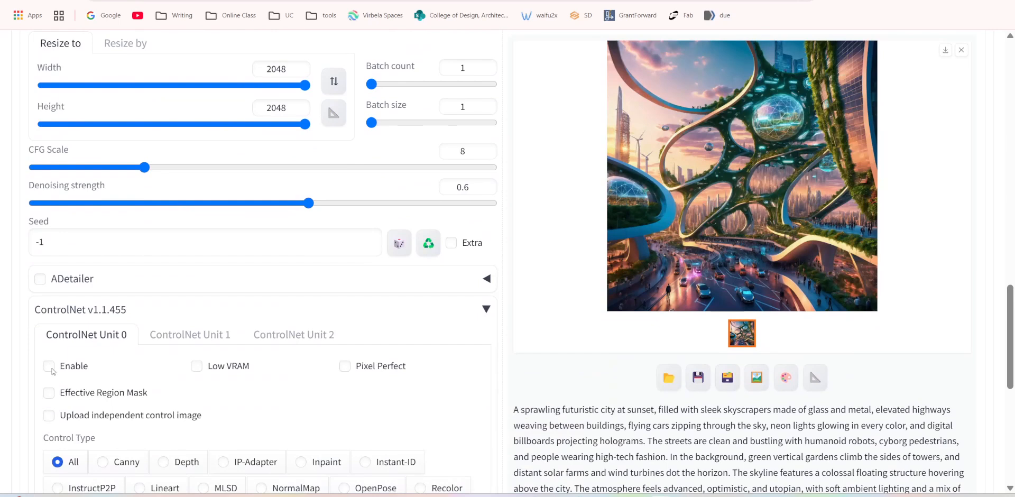
scroll(215, 348, "down", 3)
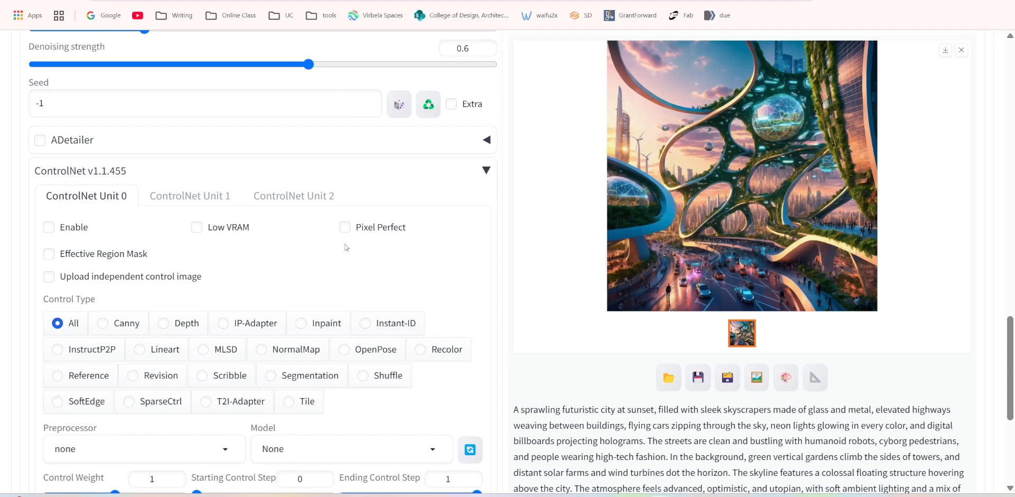
scroll(291, 212, "up", 12)
scroll(227, 180, "up", 2)
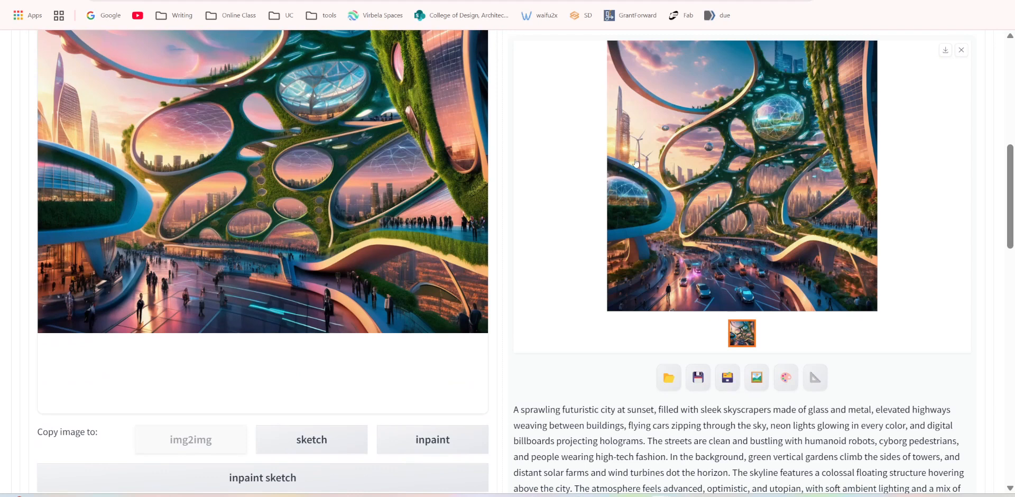
Return to txt2img and look over its image size, batch and ControlNet settings beside the generated city image.
scroll(469, 190, "up", 6)
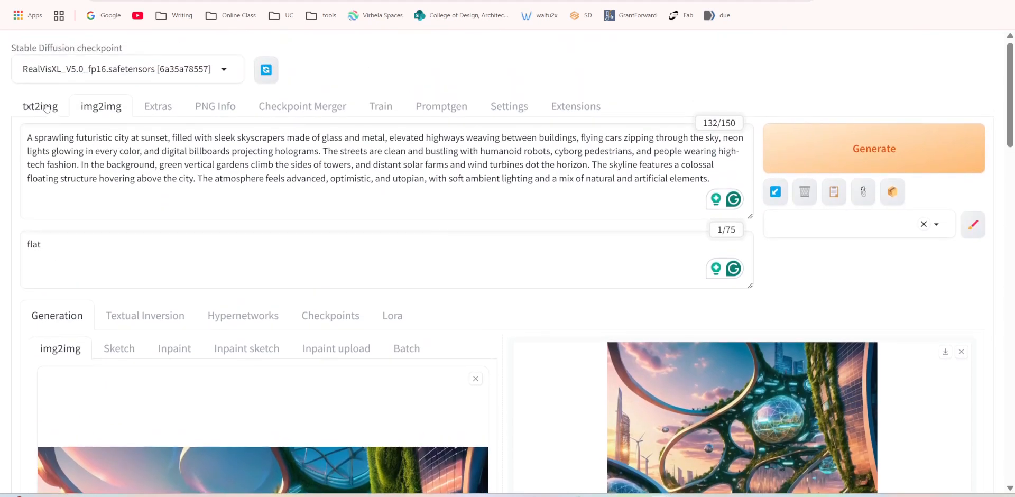
left_click(47, 108)
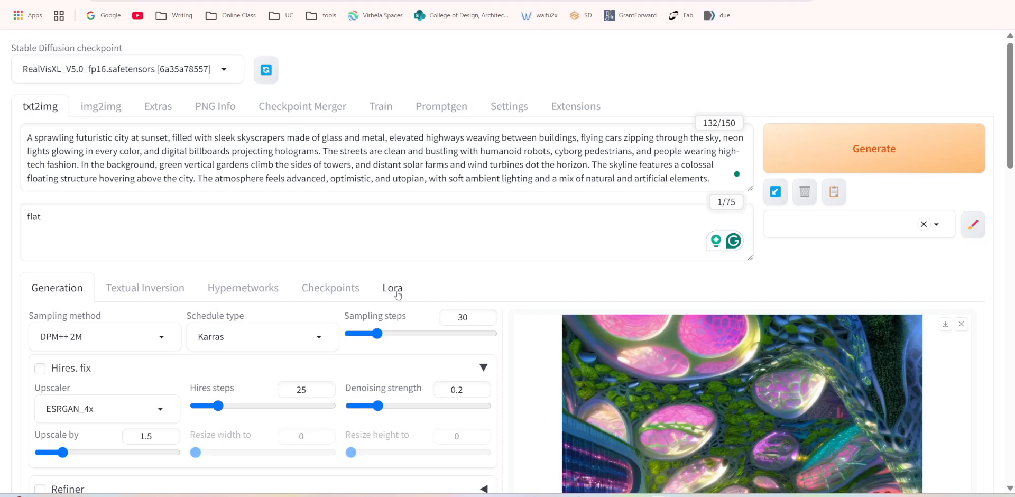
scroll(437, 263, "down", 5)
scroll(437, 264, "down", 3)
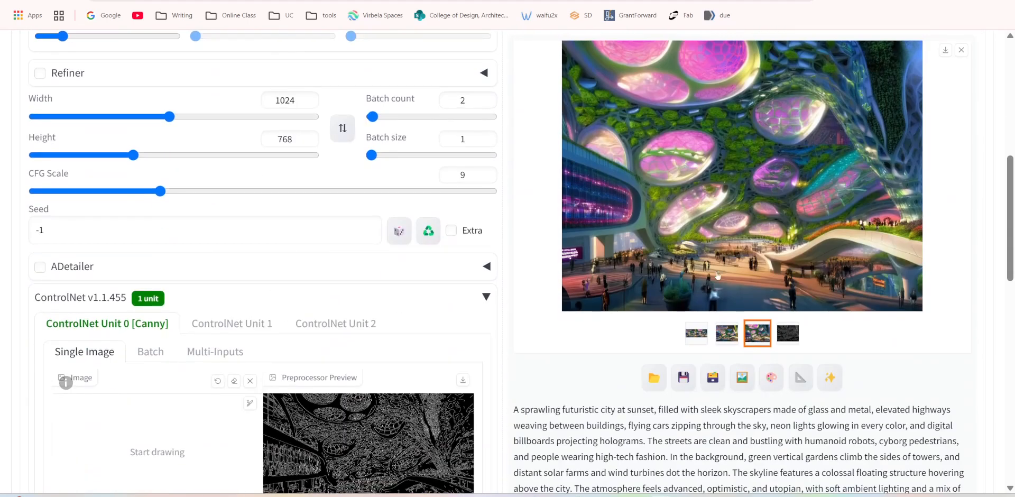